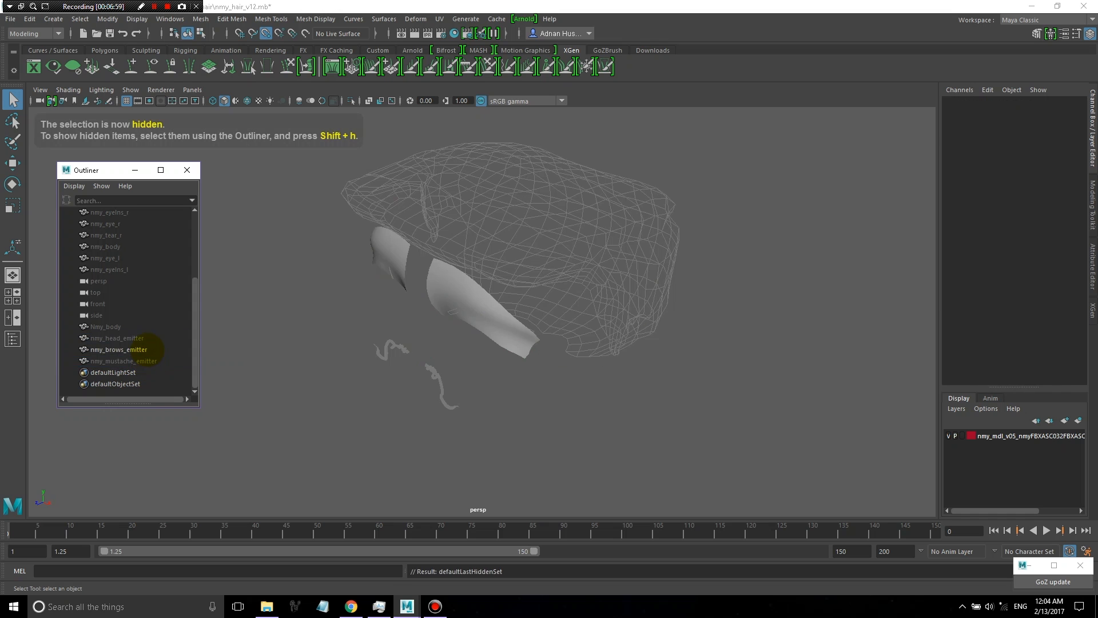
Select the nmy_brows_emitter mesh and start creating a new XGen description on it.
click(139, 350)
alt+drag(401, 314, 489, 282)
scroll(488, 282, up, 5)
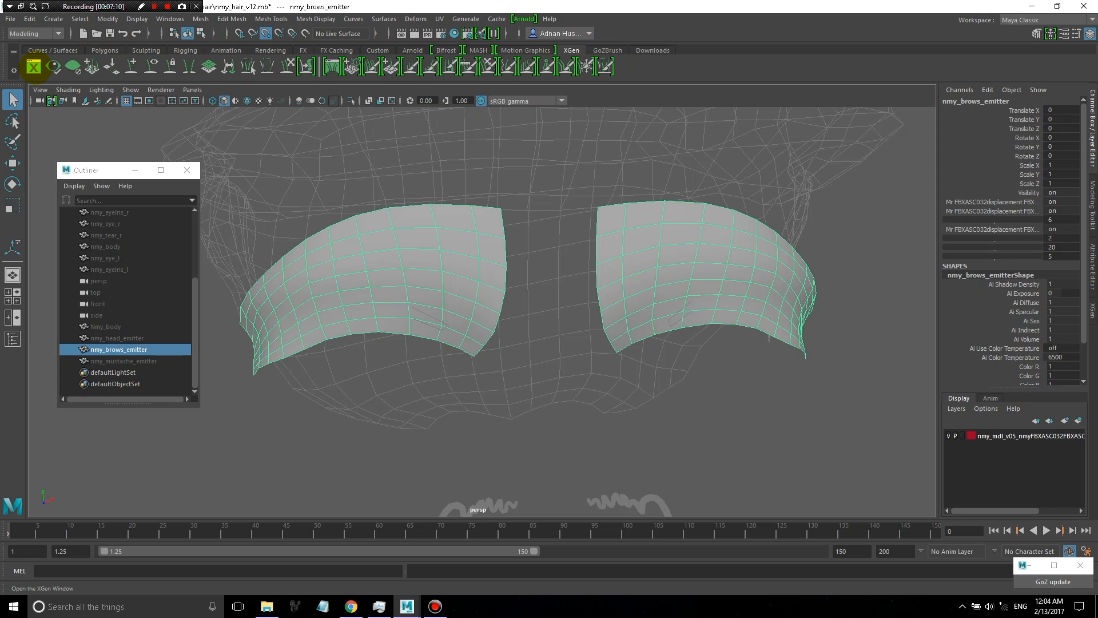
click(33, 67)
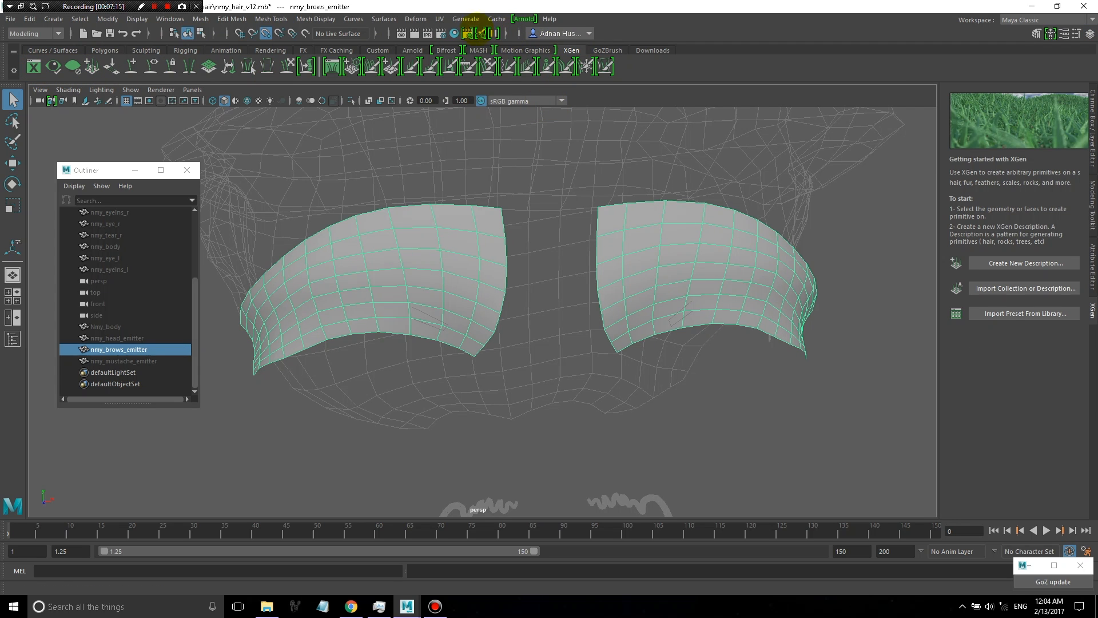
click(465, 18)
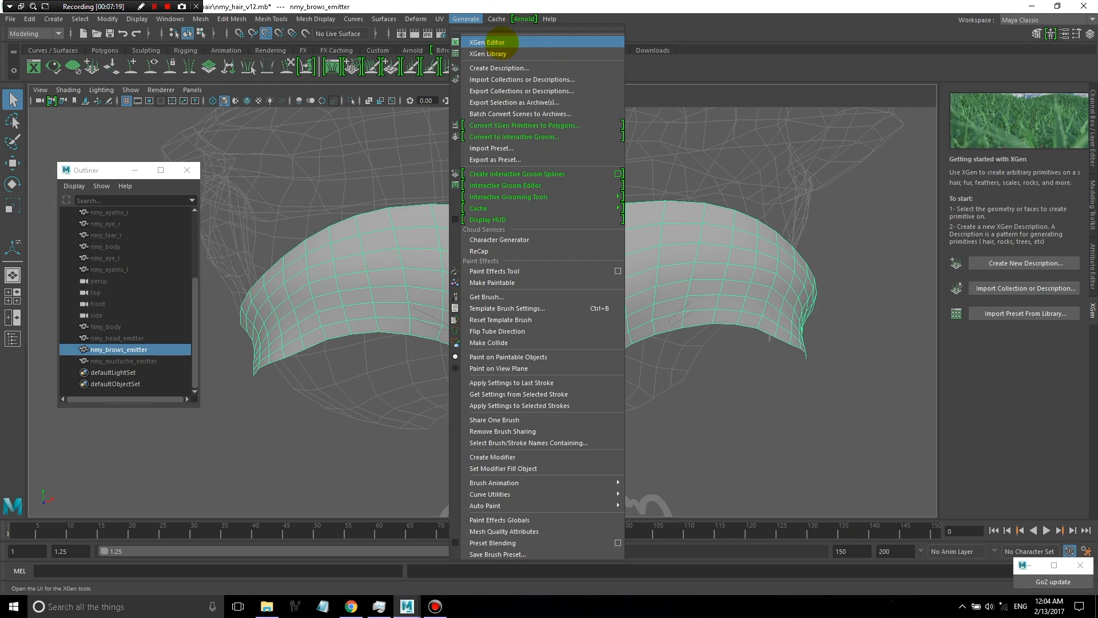
click(985, 383)
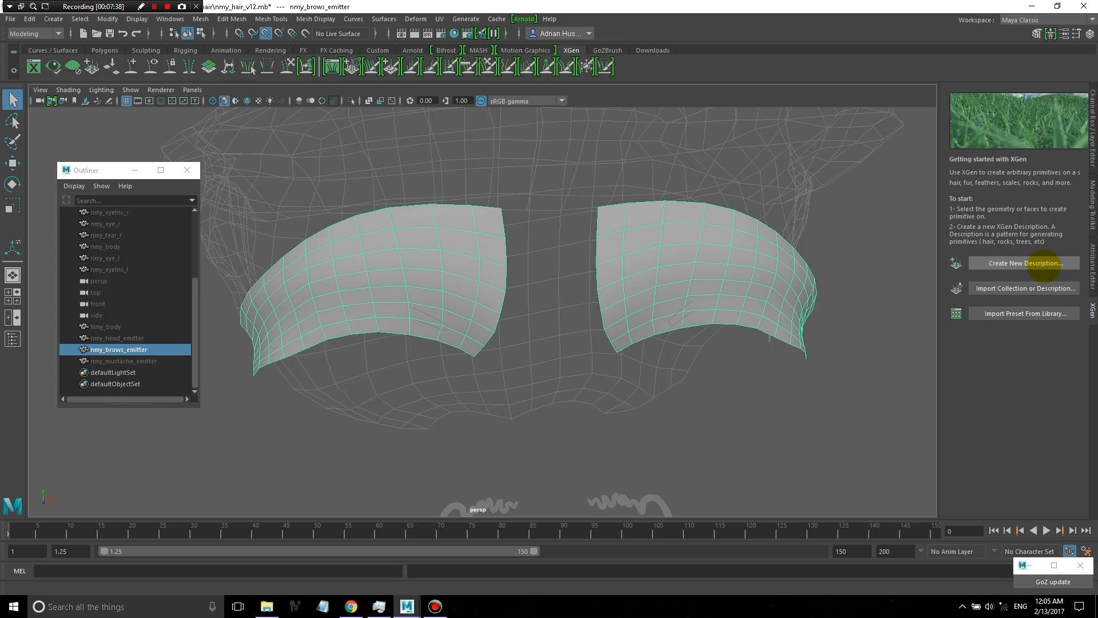
click(1034, 264)
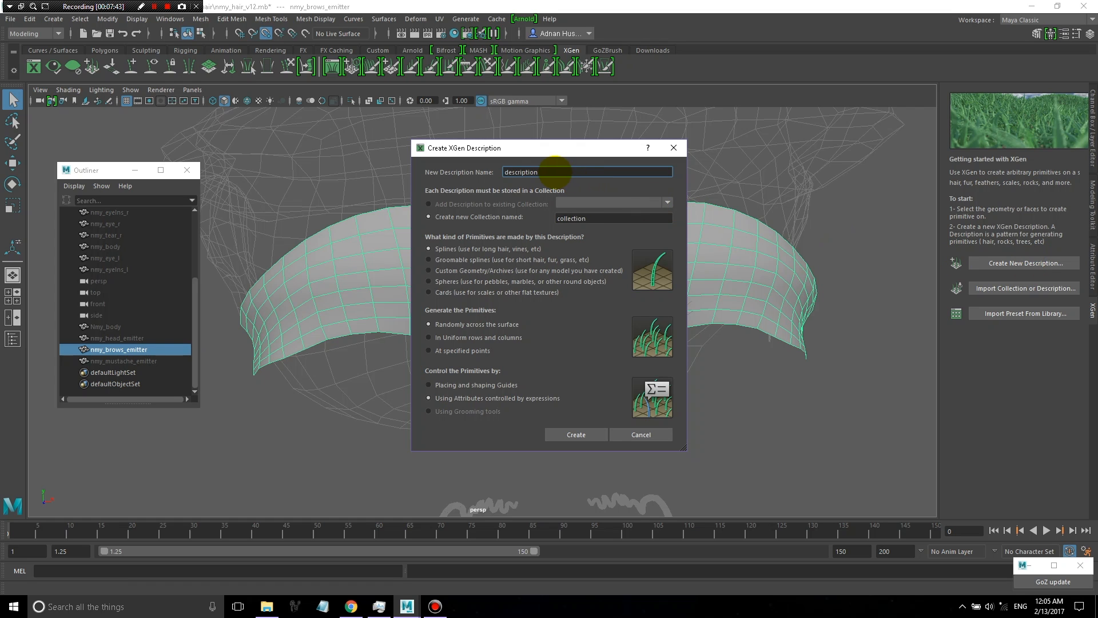
Name the new XGen description nmy_brows_hair.
double_click(553, 171)
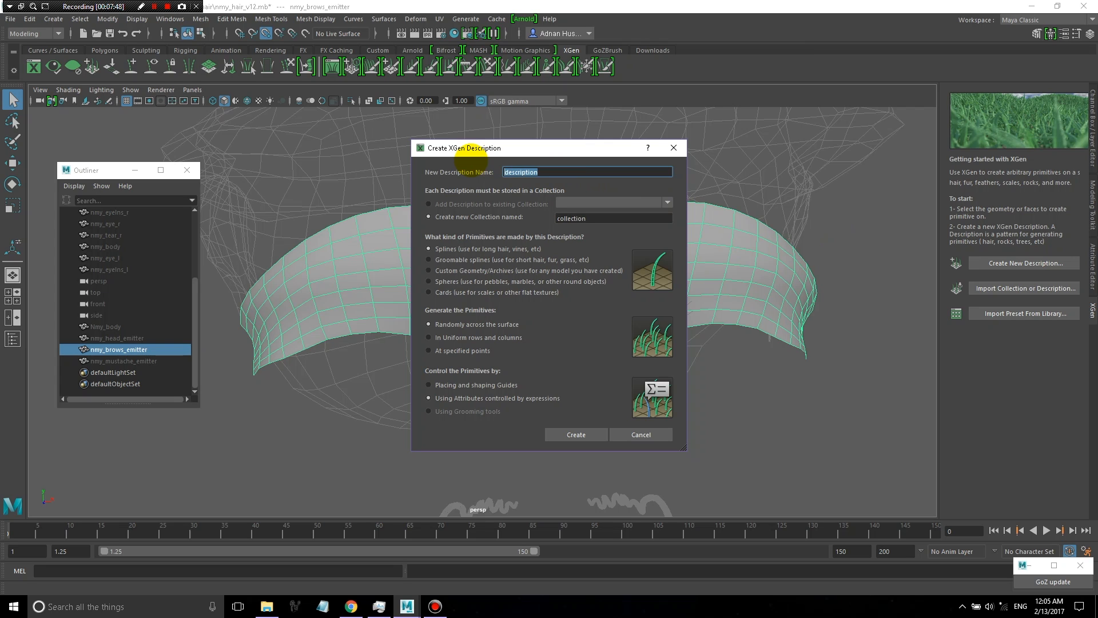
text(nm)
text(head)
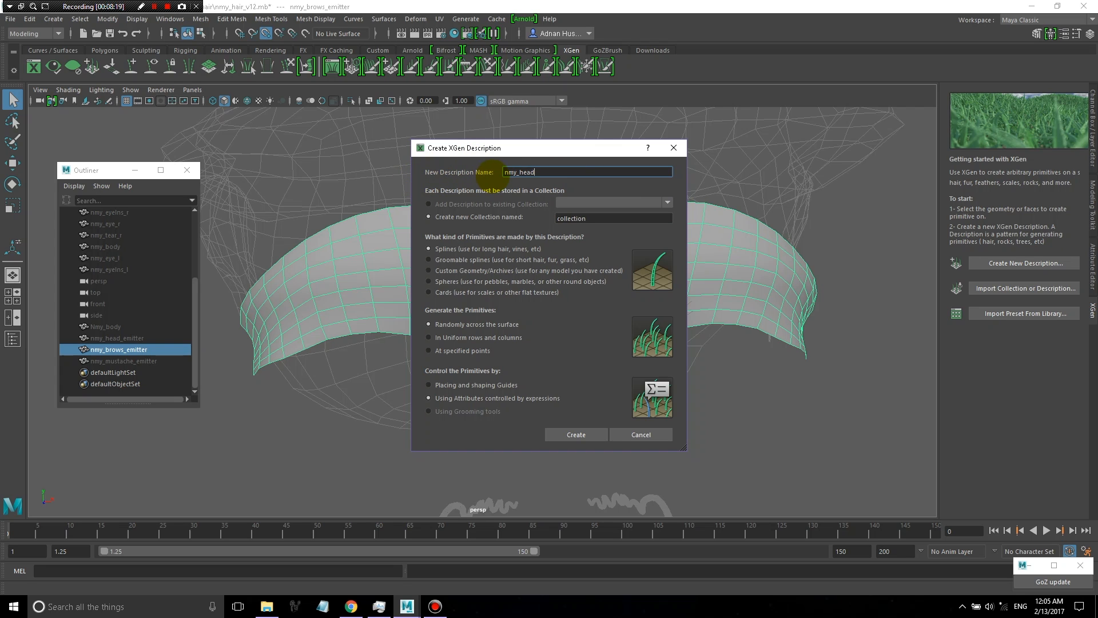
key(BackSpace)
key(BackSpace)
key(BackSpace)
key(BackSpace)
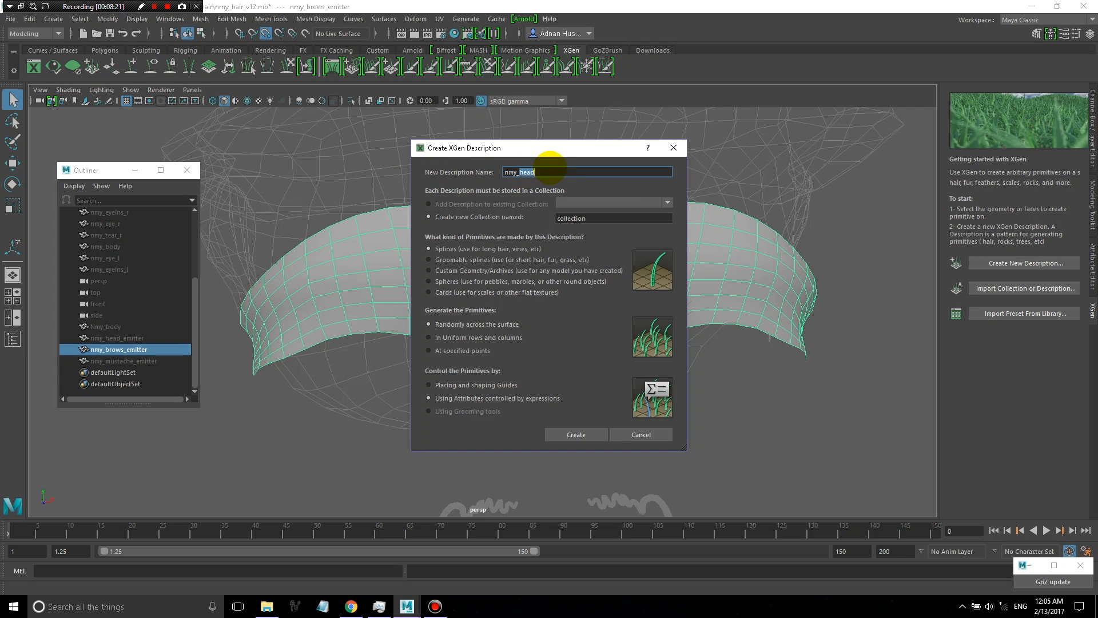
text(brows_hair)
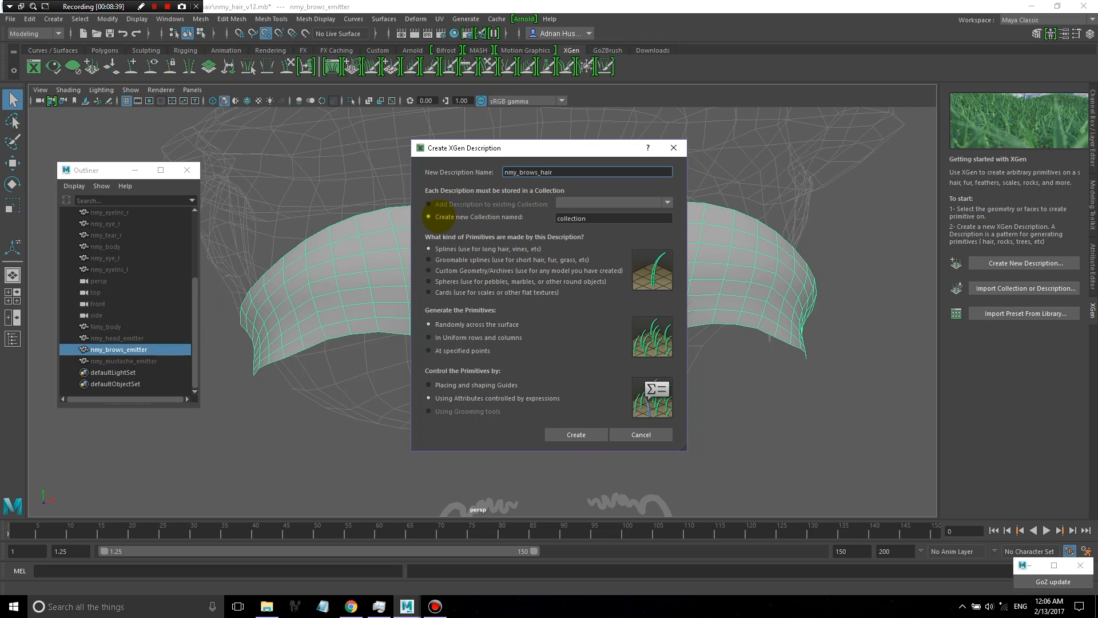
Set the new collection's name to nmy_hair_collection.
double_click(599, 217)
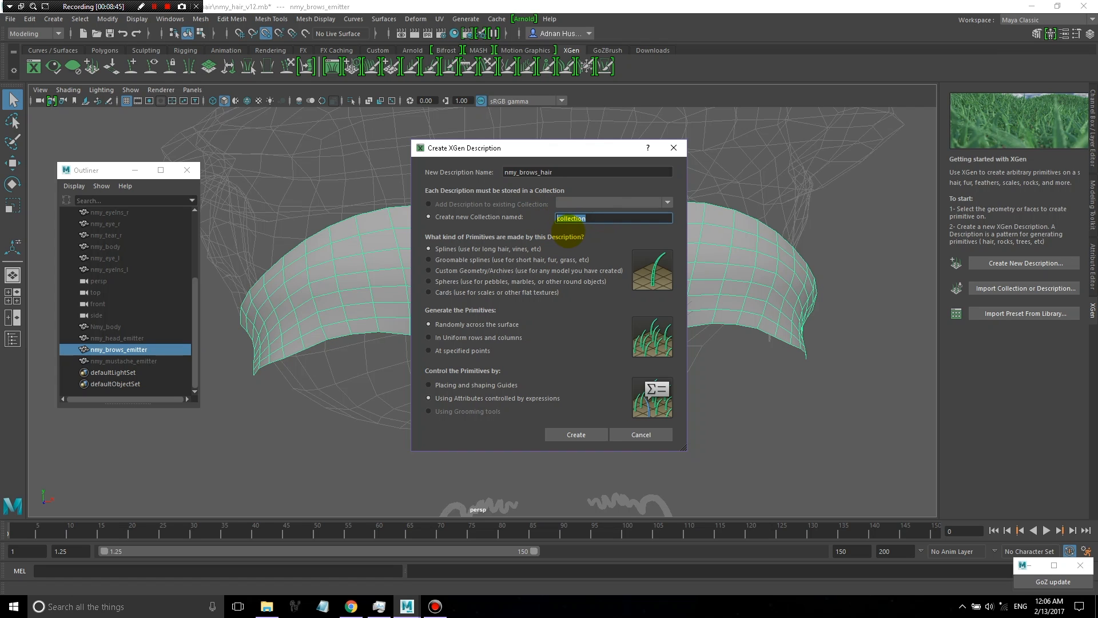
text(nmy_hair_collection)
key(Tab)
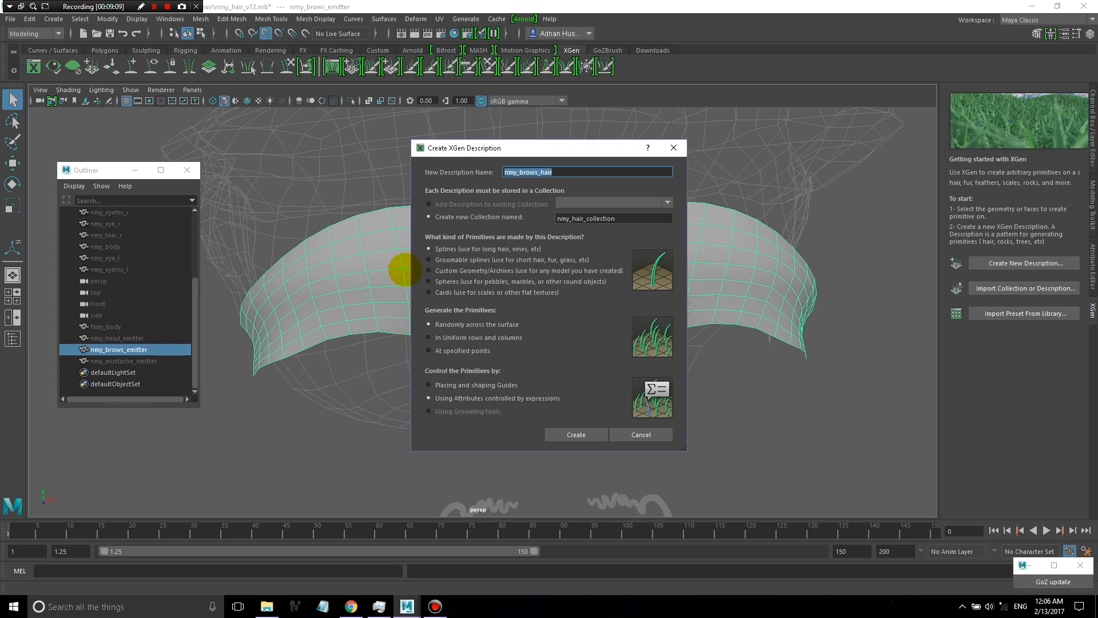
Choose groomable splines as the primitive kind and create the description on the brow emitter.
click(429, 260)
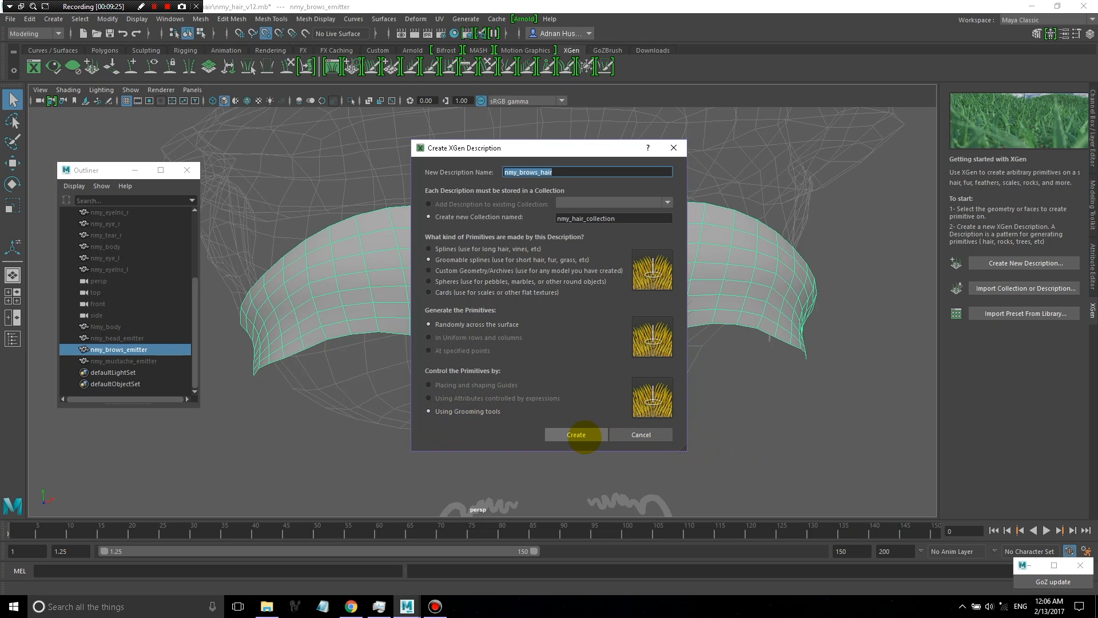
click(582, 436)
click(576, 435)
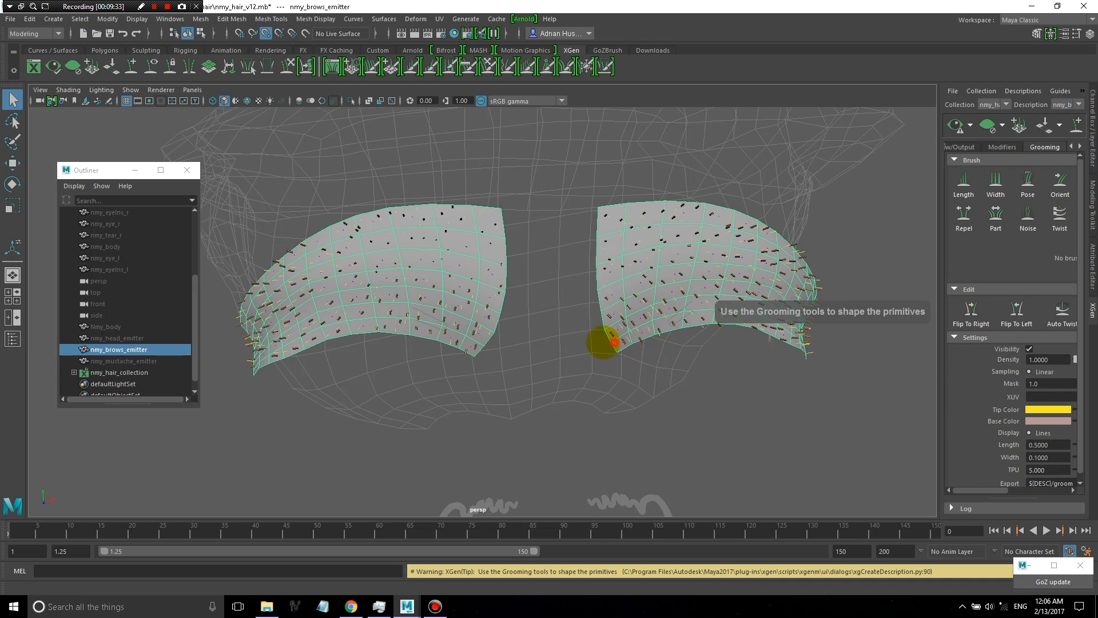
Inspect the generated brow primitives and widen the XGen editor so all its grooming tools fit.
alt+drag(601, 338, 595, 232)
scroll(597, 232, up, 5)
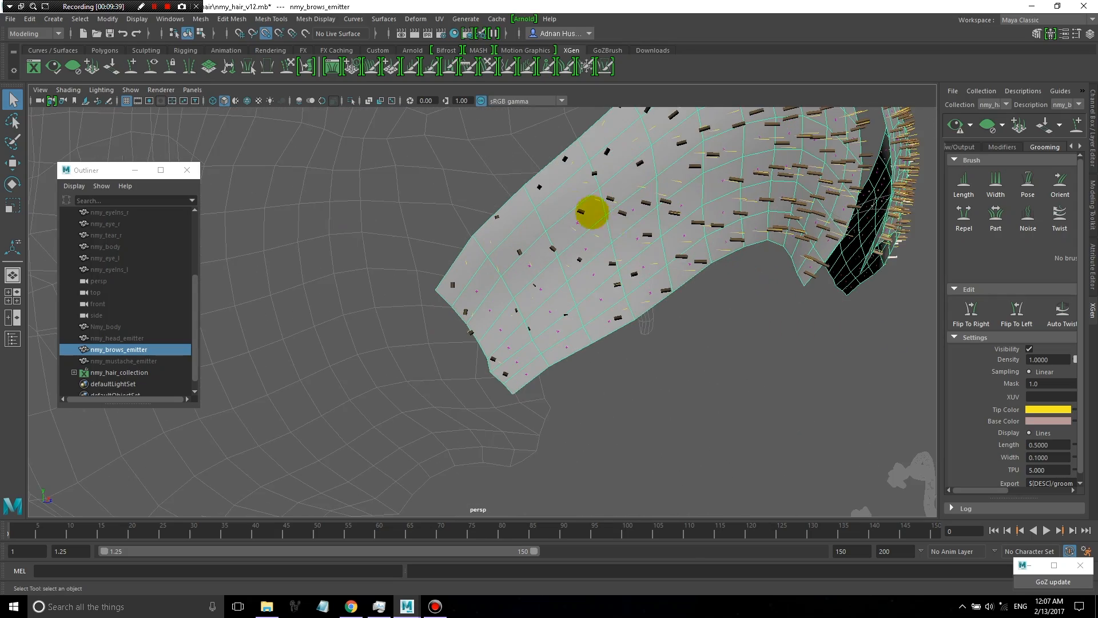
alt+drag(580, 304, 537, 309)
scroll(554, 293, down, 5)
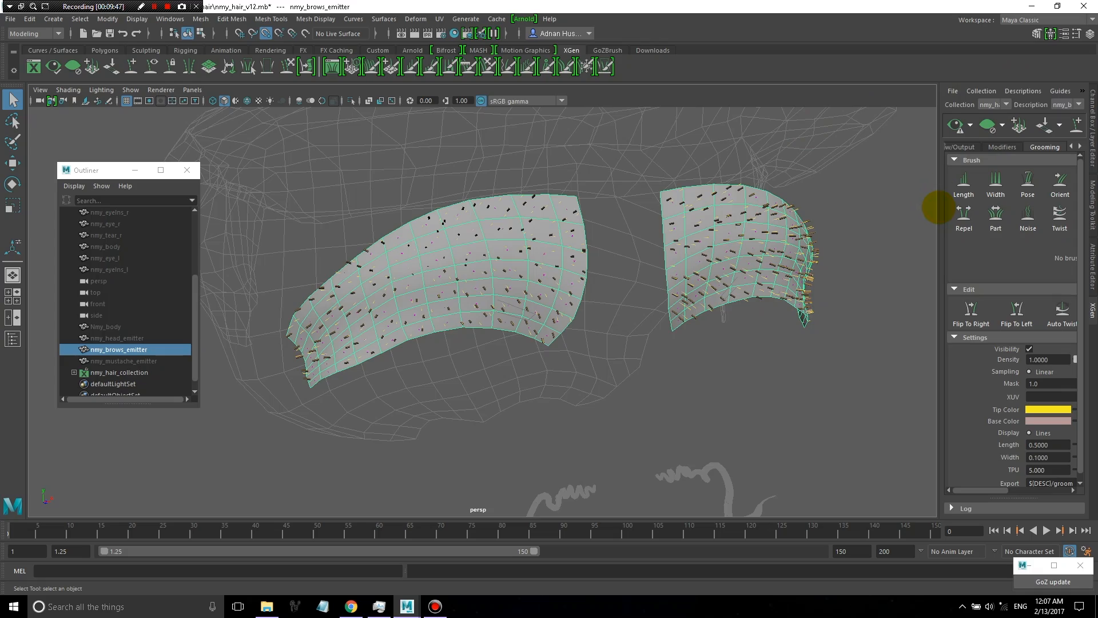
drag(939, 208, 756, 212)
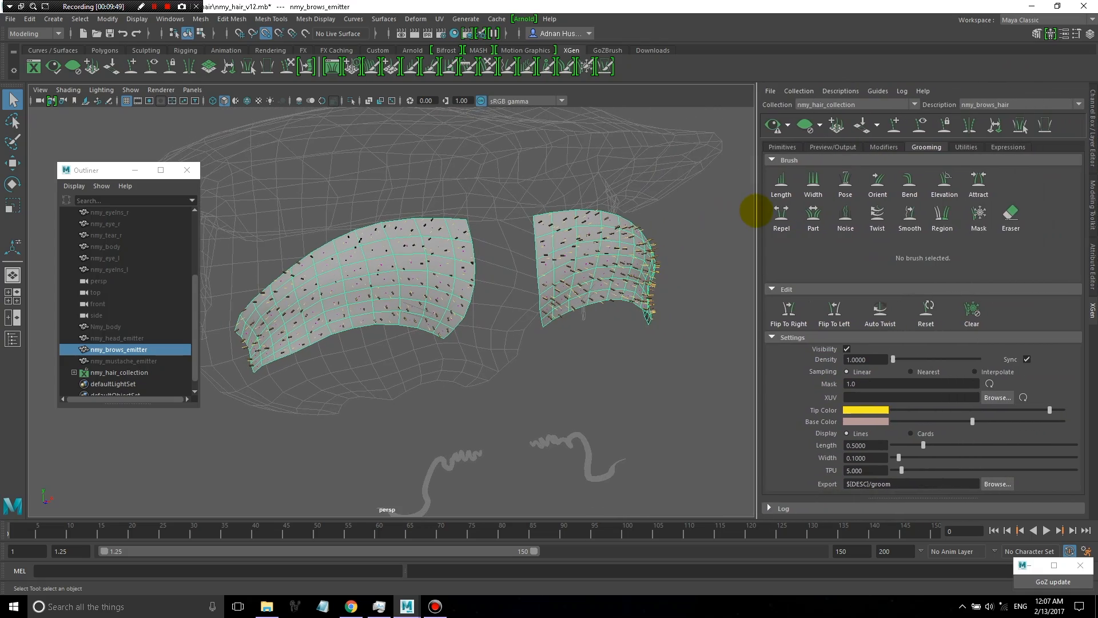
Raise the brow description's generator density to 16.265 and update the hair preview.
alt+drag(531, 172, 506, 159)
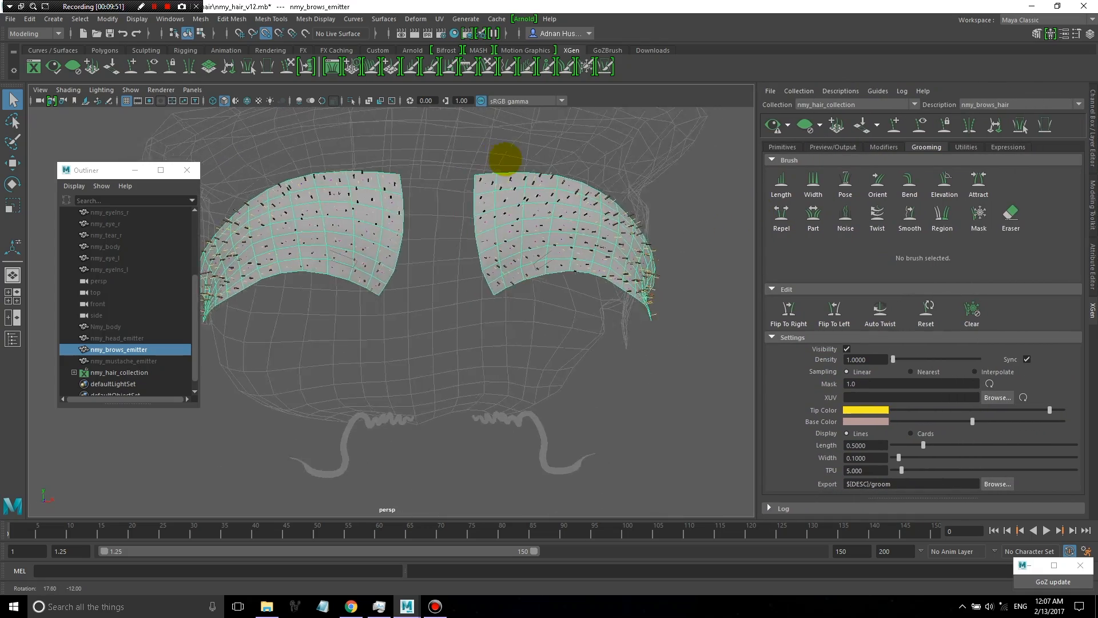
scroll(506, 158, up, 10)
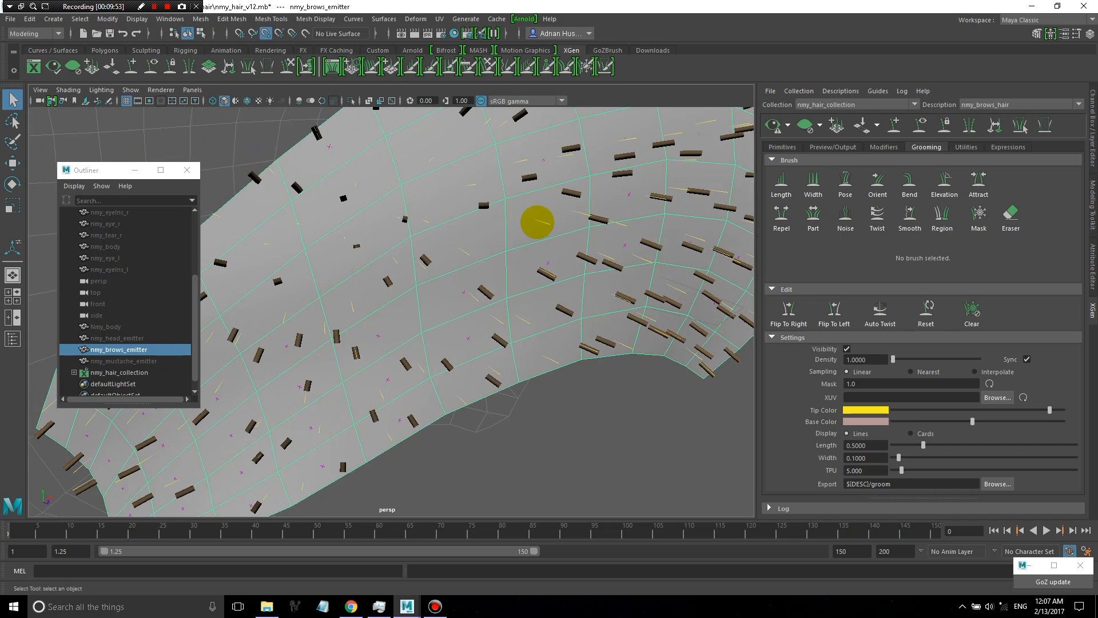
scroll(543, 240, down, 3)
scroll(503, 286, down, 2)
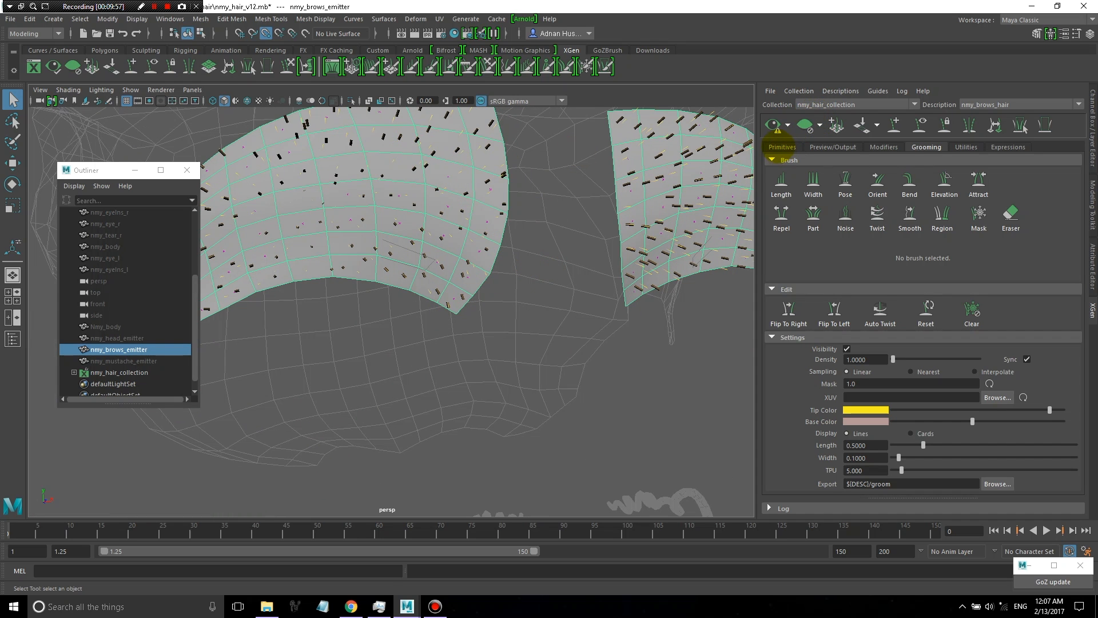
click(781, 147)
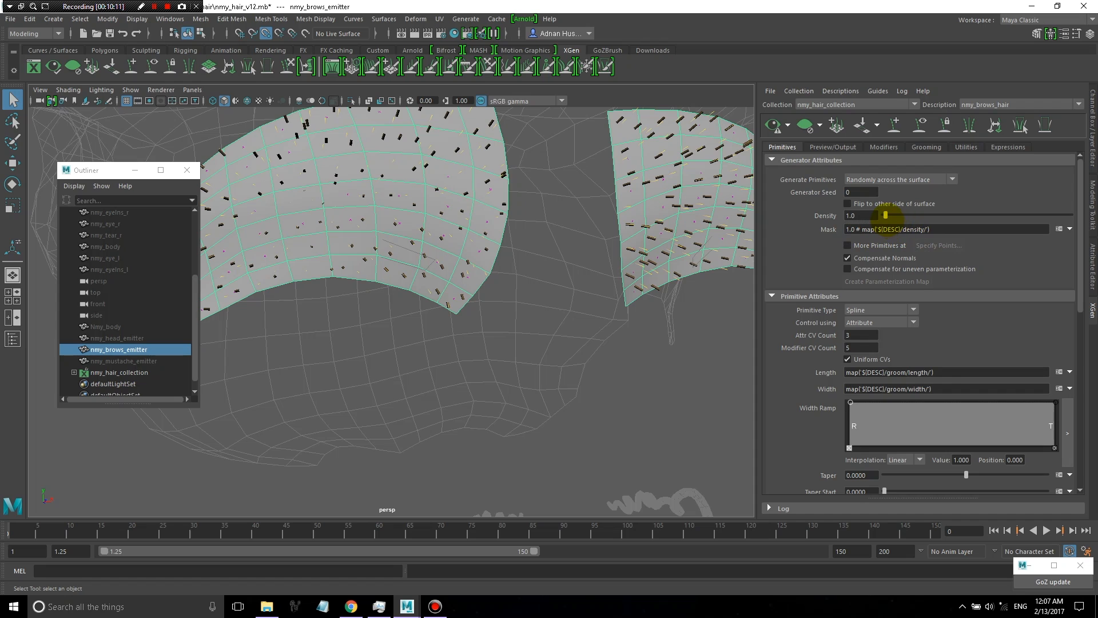
drag(885, 215, 910, 215)
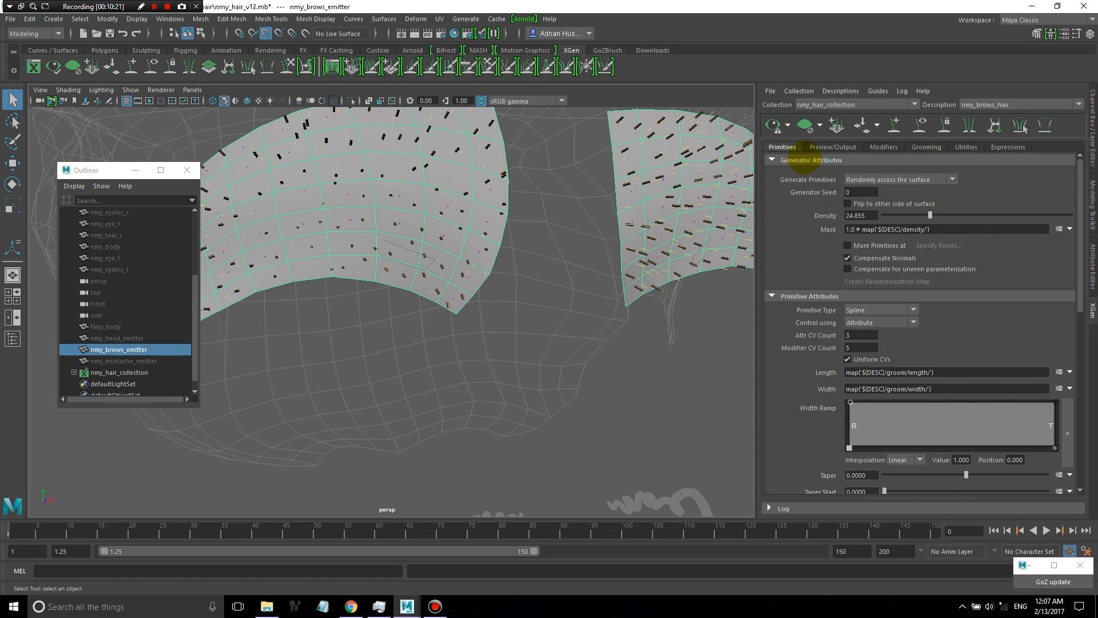
click(773, 125)
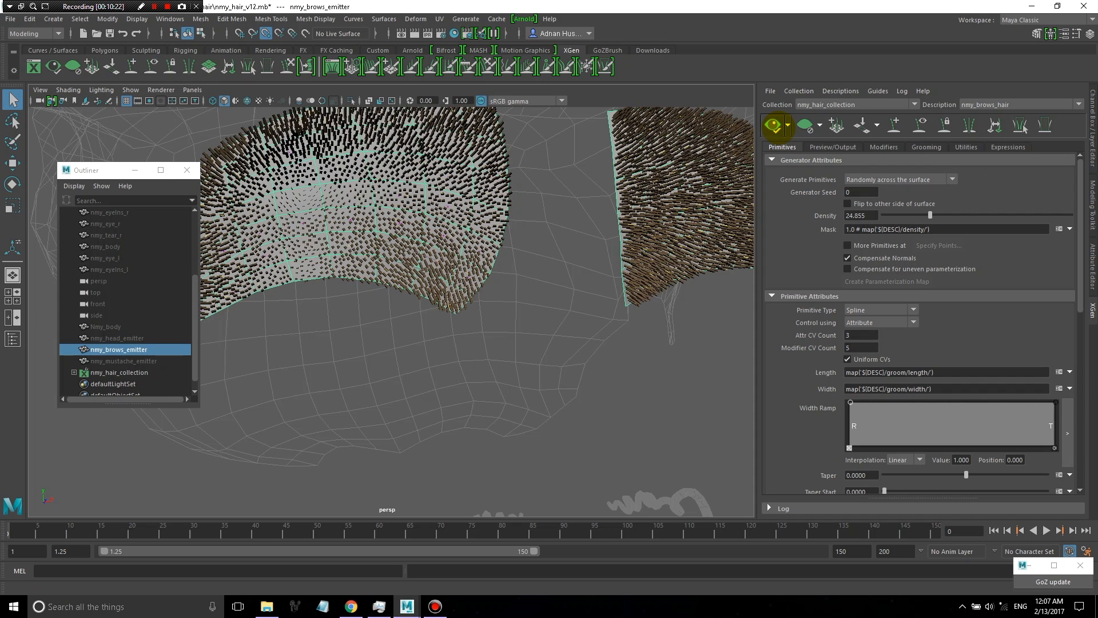
mouse_move(930, 215)
mouse_down()
mouse_move(896, 214)
mouse_move(914, 214)
mouse_up()
click(773, 125)
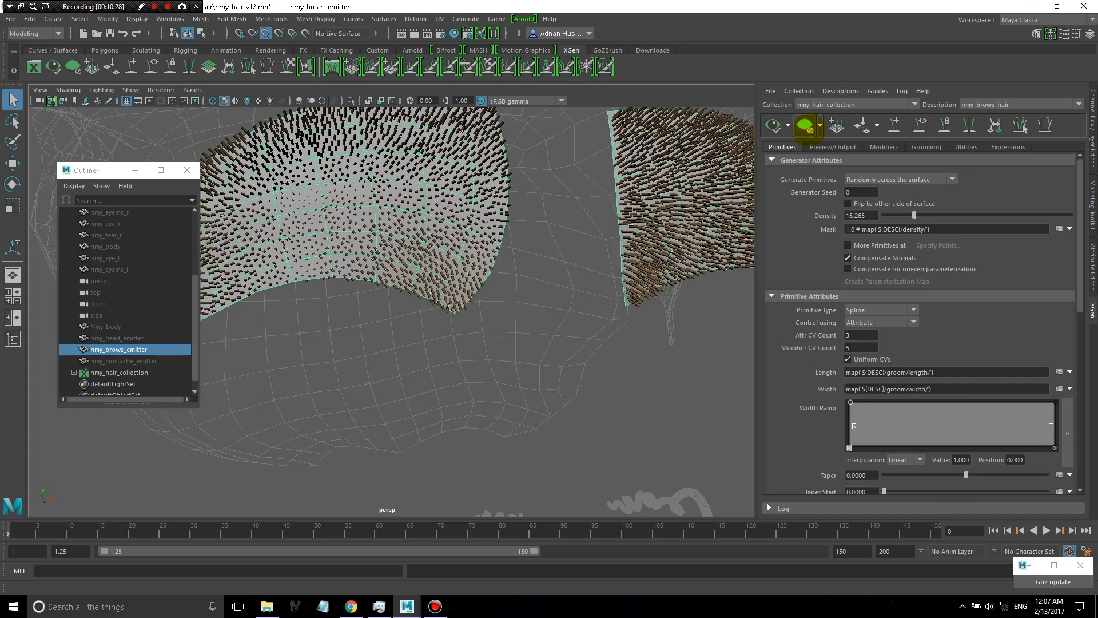
Clear the brow hair preview, regenerate it for inspection, and clear it again.
click(806, 127)
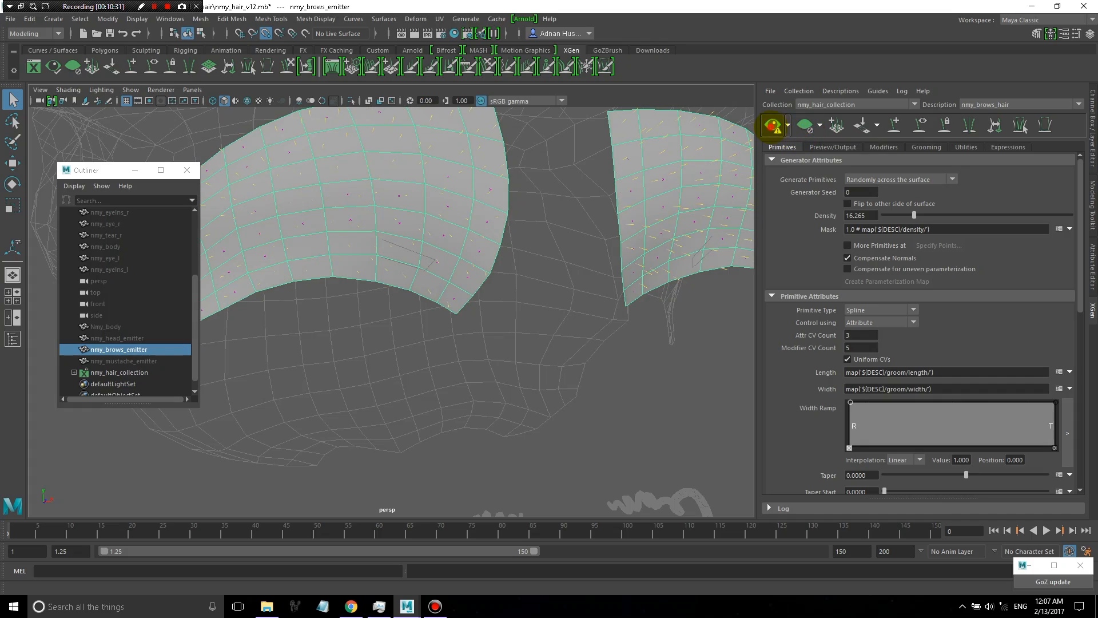
click(773, 125)
alt+drag(544, 187, 463, 229)
scroll(442, 216, up, 5)
scroll(451, 223, down, 8)
click(797, 124)
Examine the groom splines across both brow patches from several angles and distances.
scroll(452, 221, up, 5)
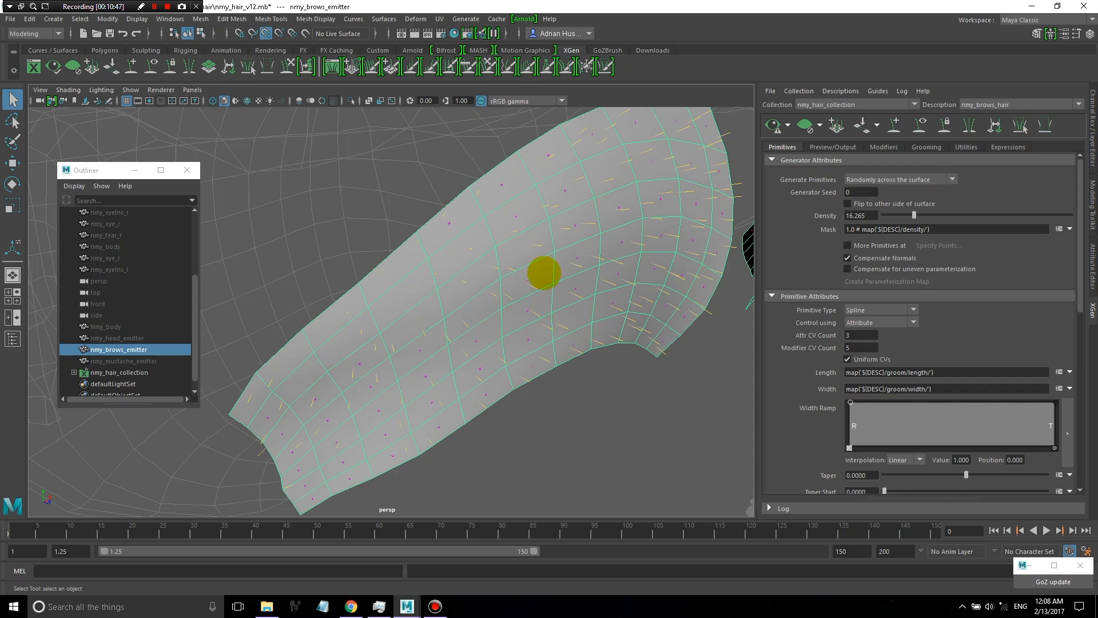
alt+drag(647, 216, 574, 209)
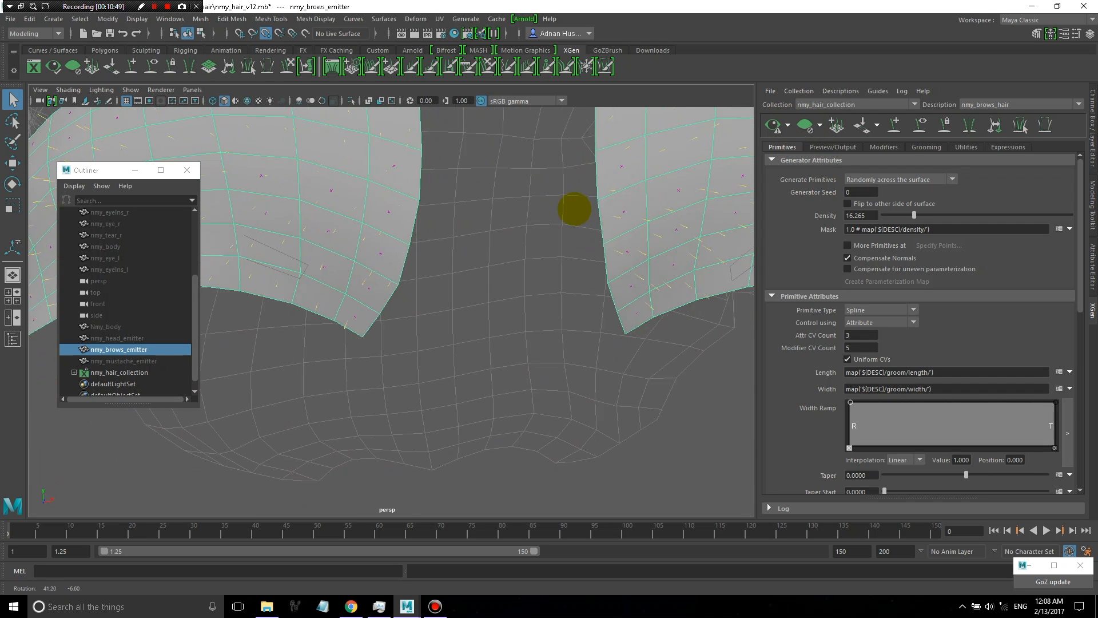
key(f)
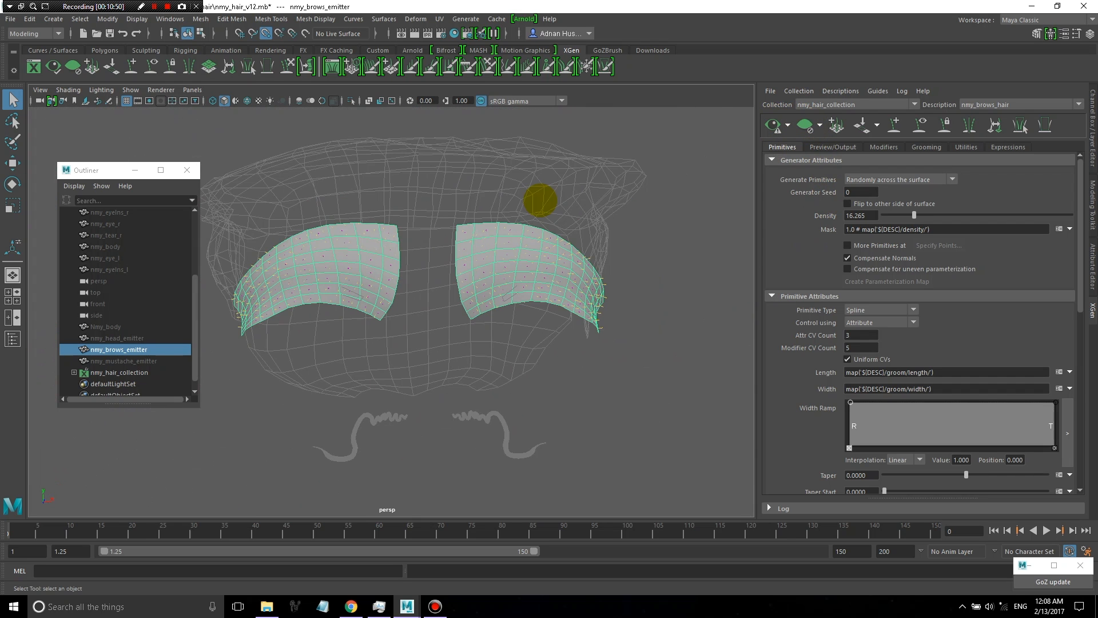
alt+drag(339, 250, 425, 247)
scroll(386, 253, up, 5)
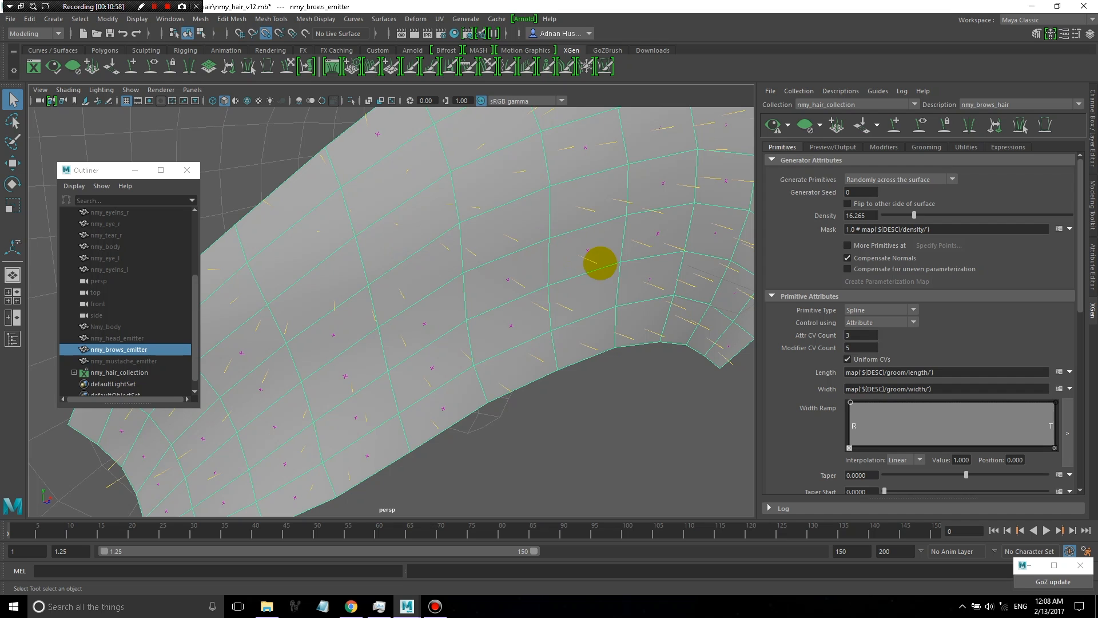
scroll(586, 257, down, 4)
alt+drag(568, 282, 589, 284)
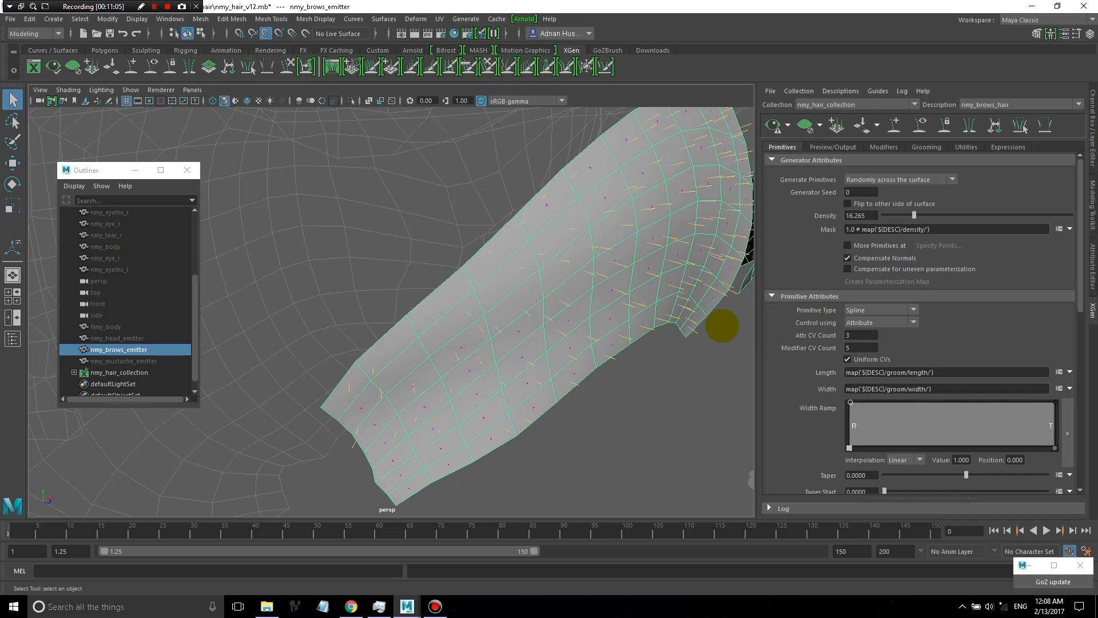
alt+drag(668, 321, 616, 315)
alt+drag(530, 255, 522, 265)
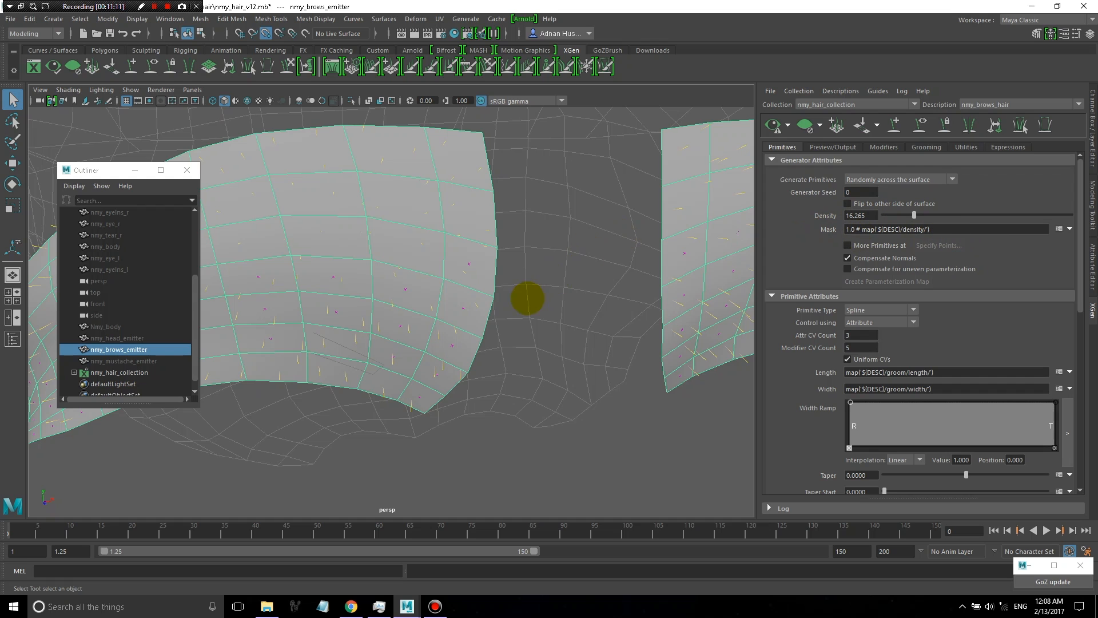
alt+right_drag(527, 297, 331, 304)
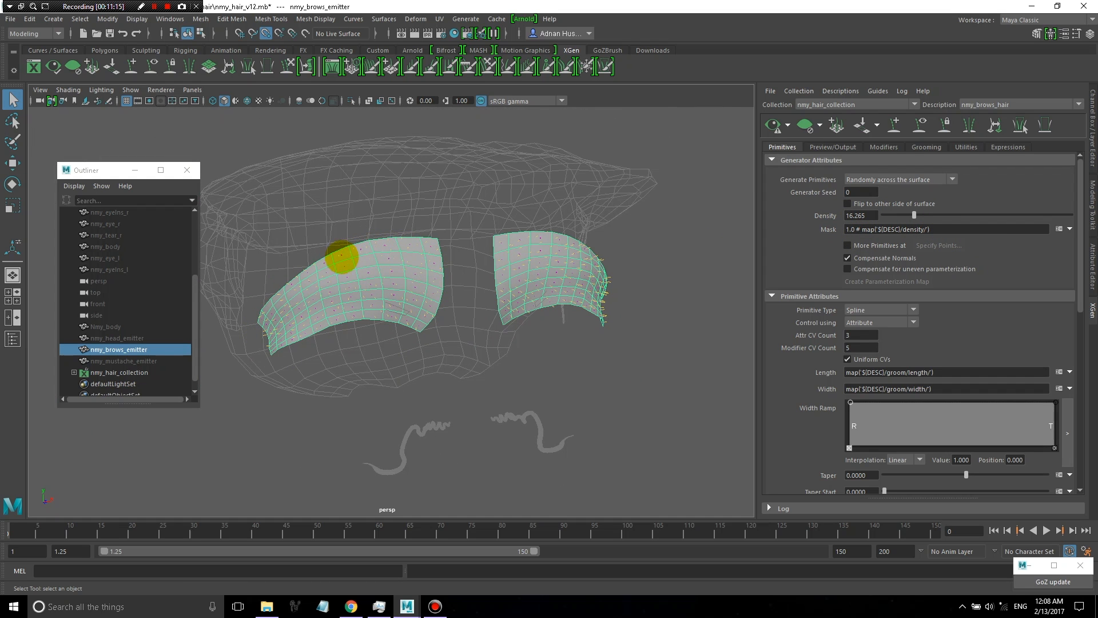
alt+drag(409, 321, 561, 311)
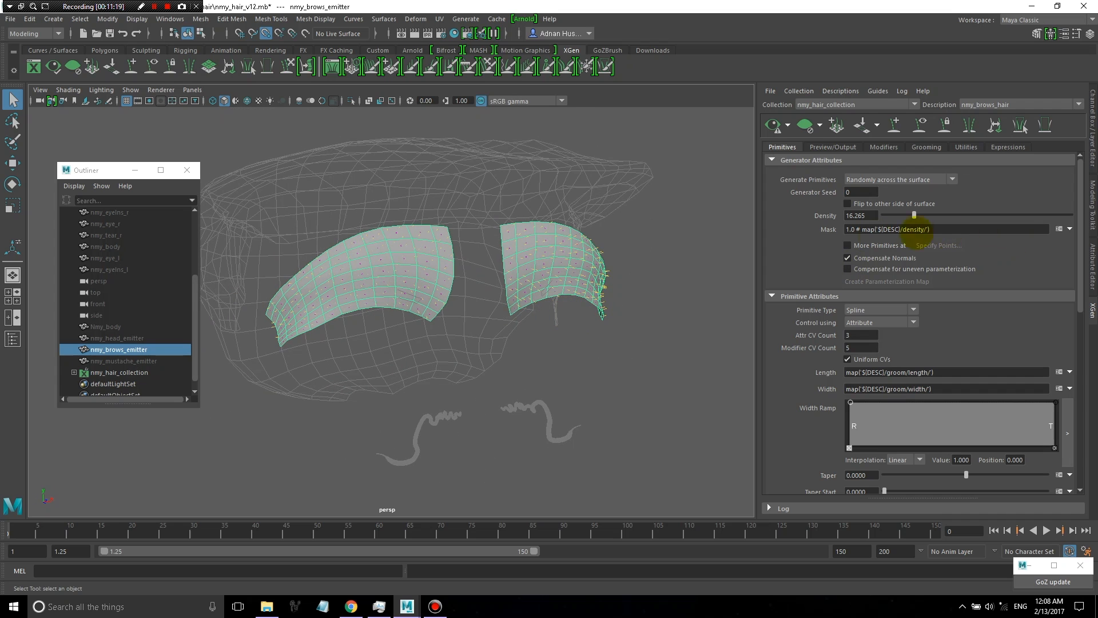
Create a paint map named densityMask for the generator mask, with map resolution 15 and a black start color.
mouse_move(933, 233)
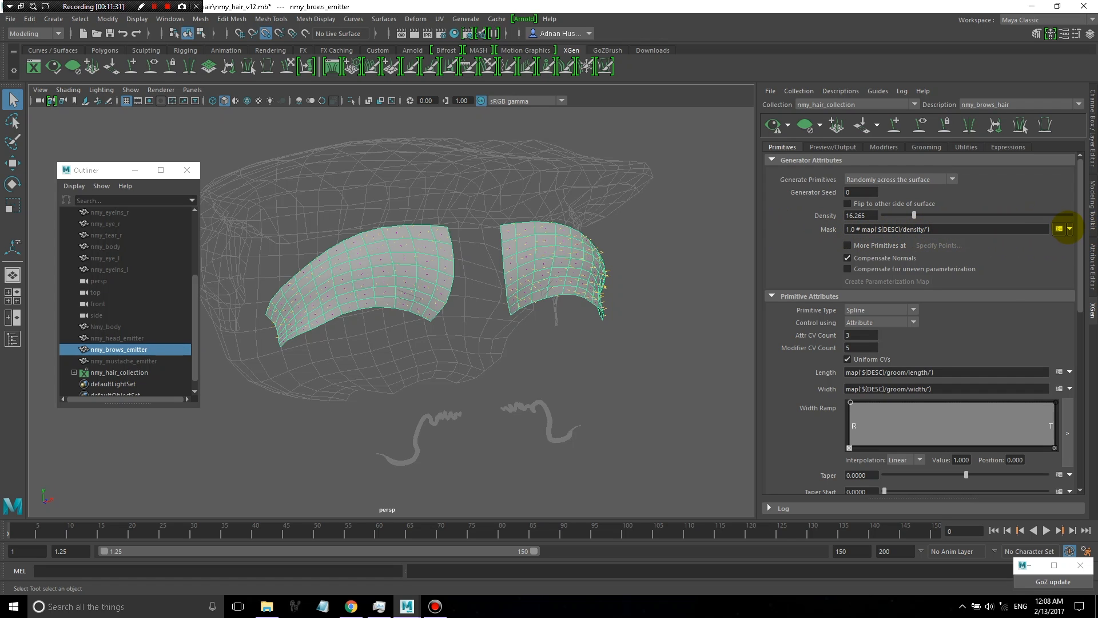
click(1060, 229)
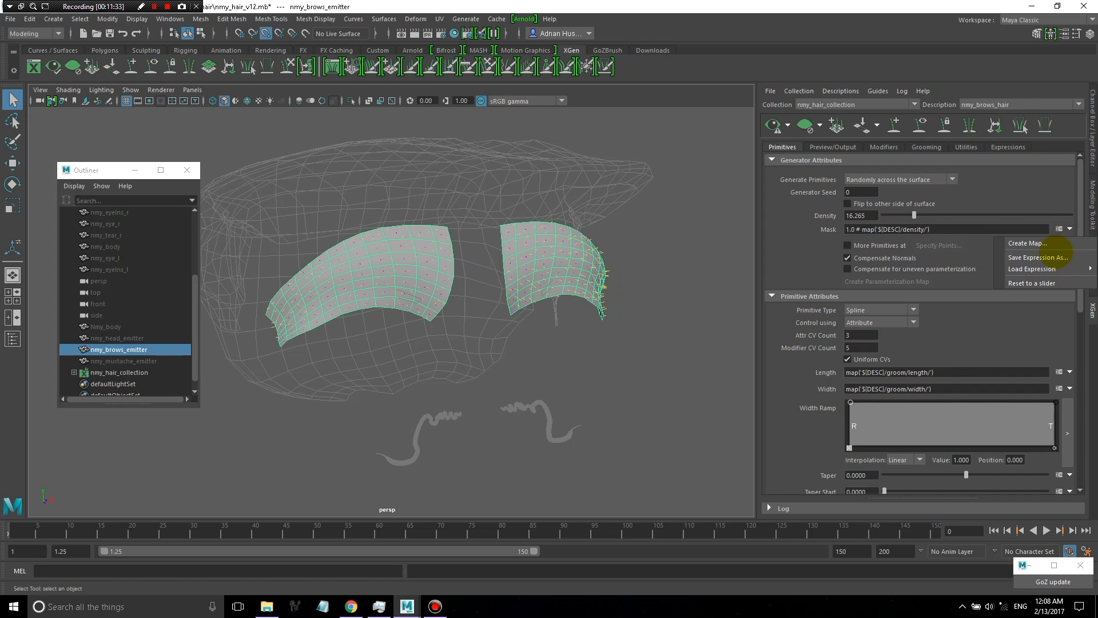
click(1017, 243)
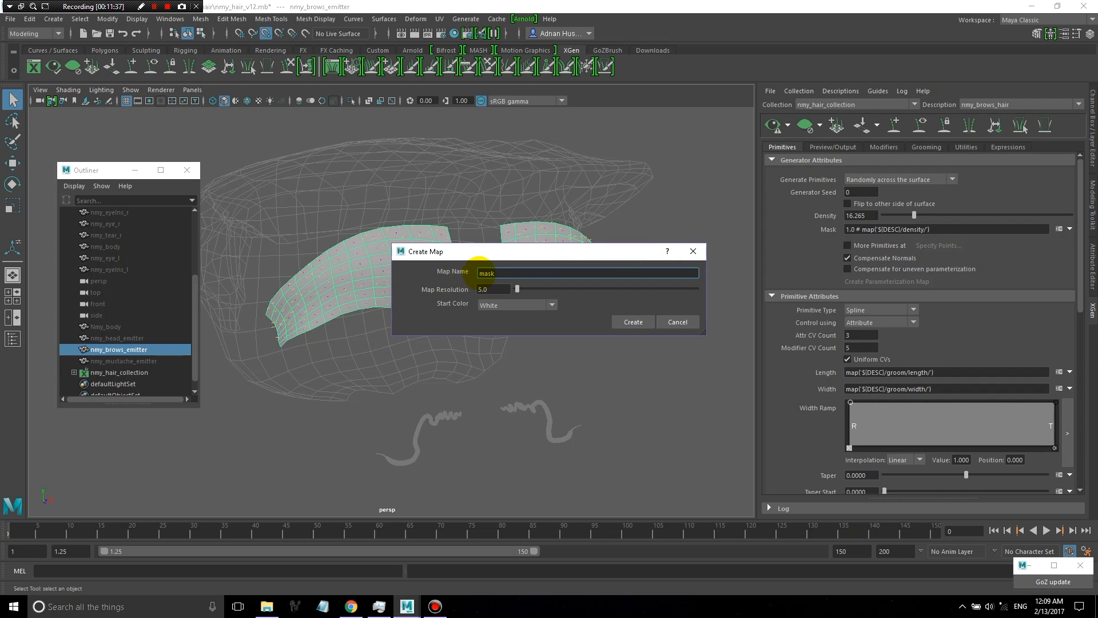
text(densityM)
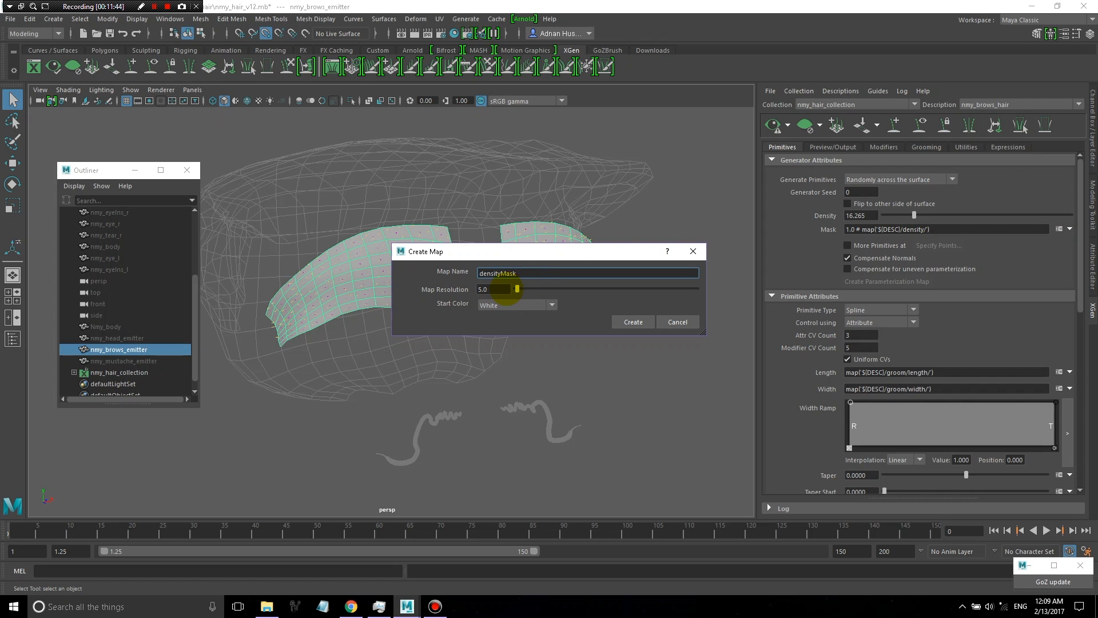
drag(498, 290, 433, 284)
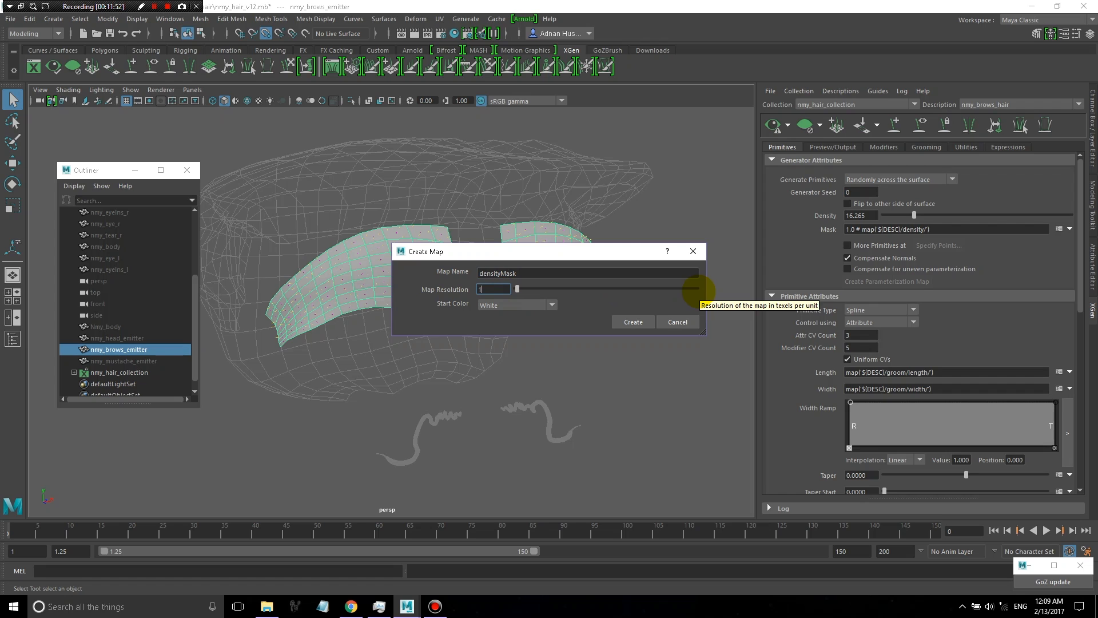
click(523, 304)
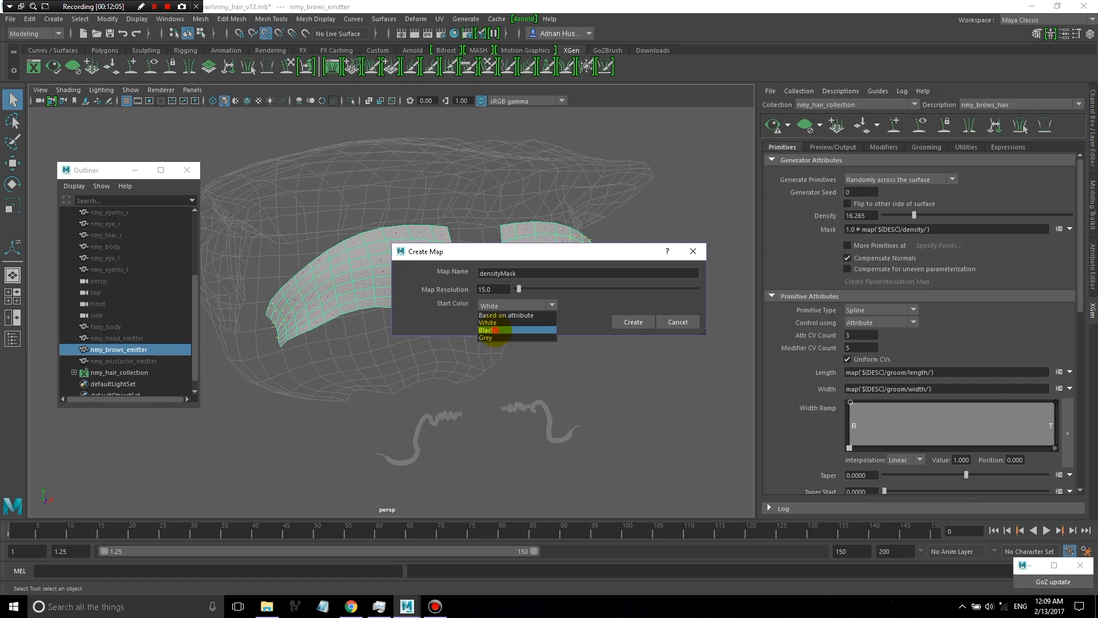
click(494, 330)
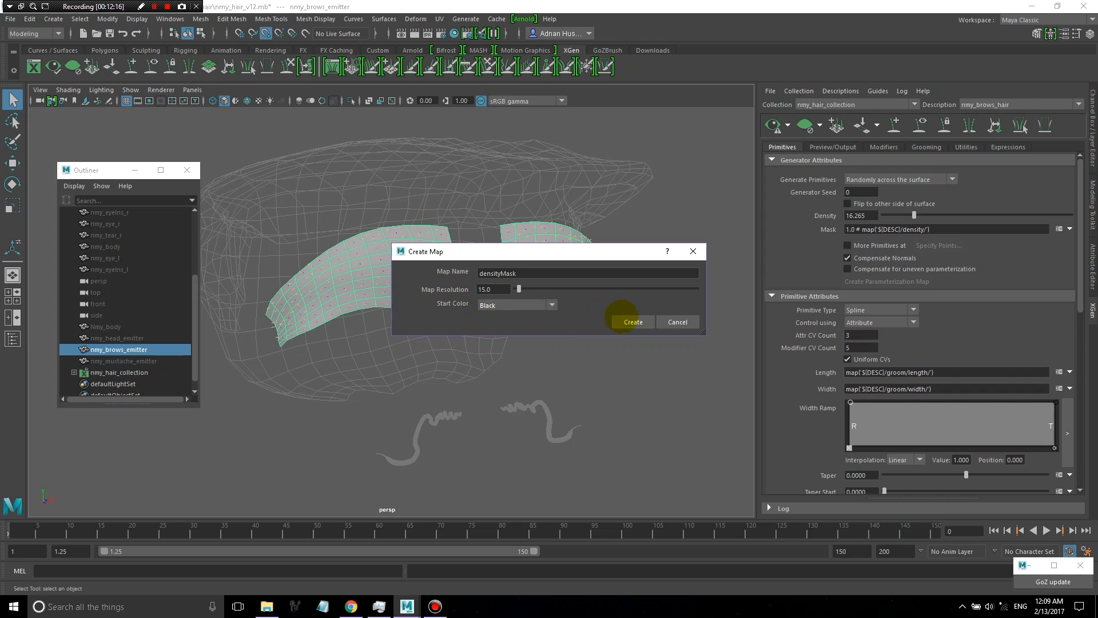
click(624, 317)
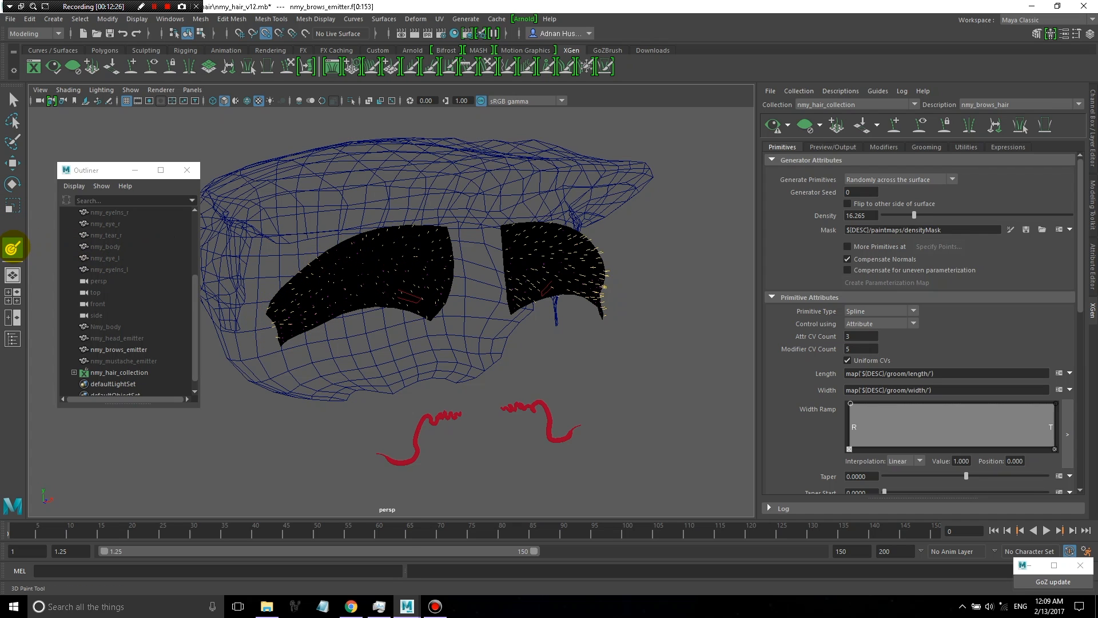
Set up the 3D Paint Tool with the solid brush profile and white as the paint color.
double_click(13, 247)
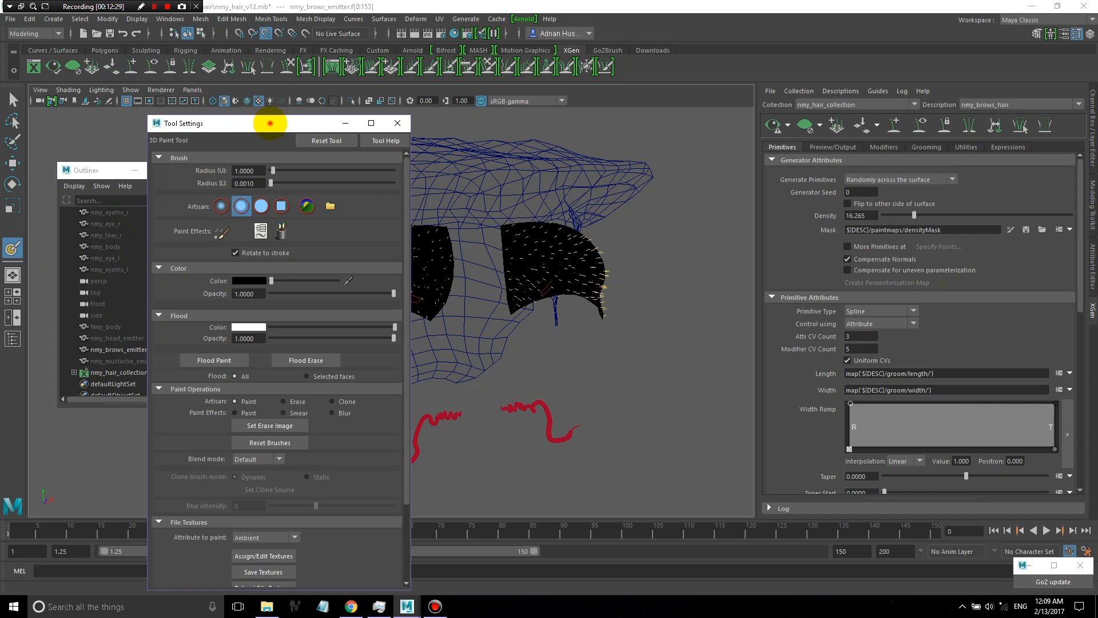
drag(270, 123, 137, 66)
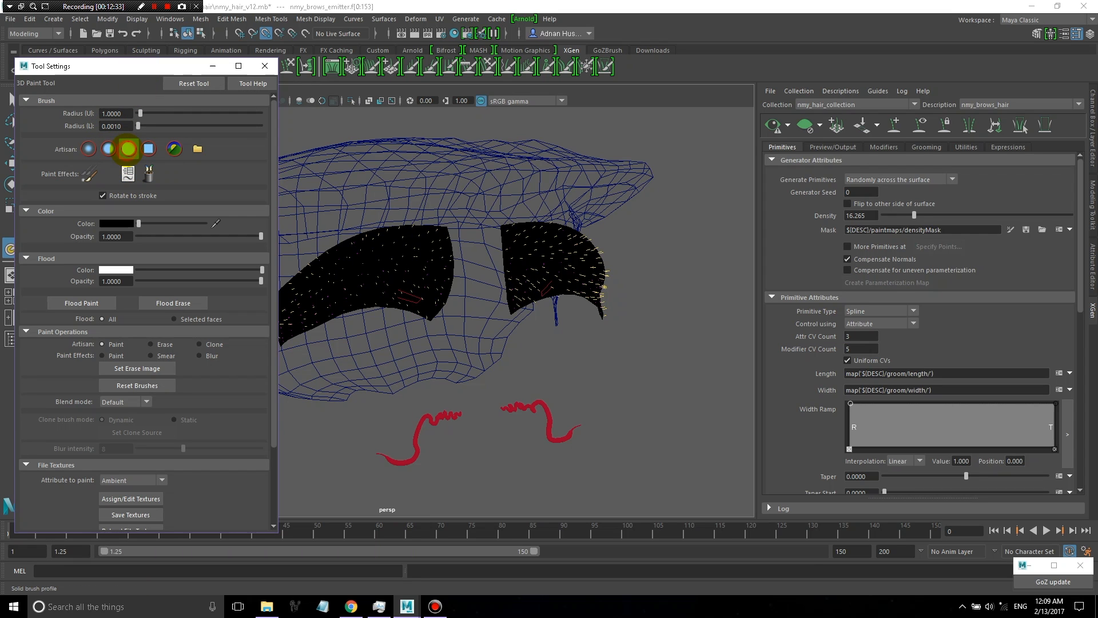
click(128, 149)
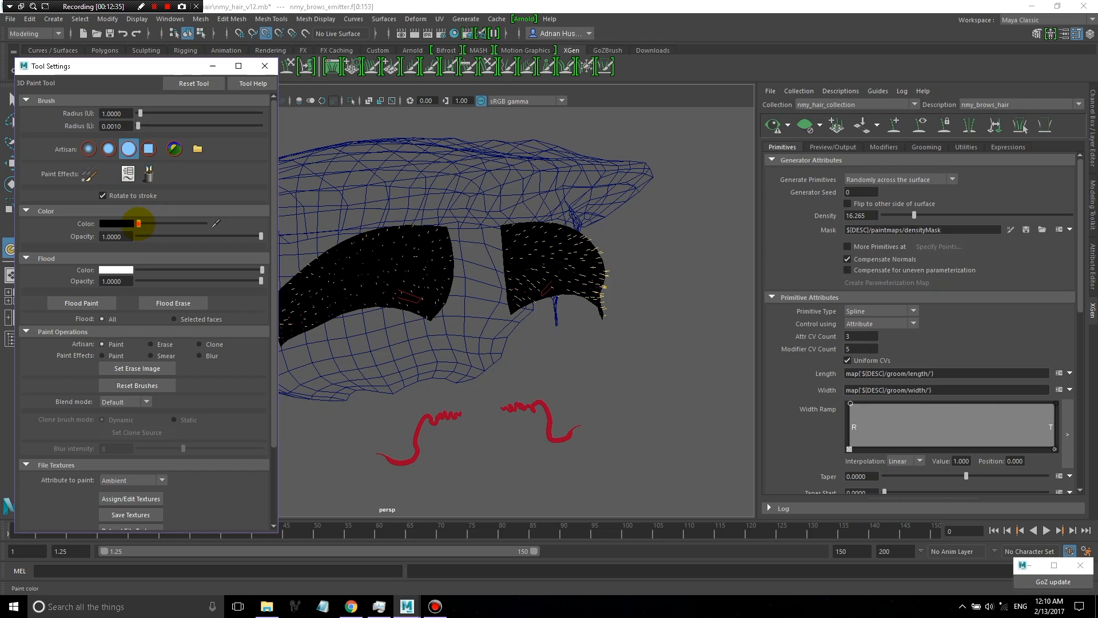
drag(139, 223, 228, 226)
click(107, 223)
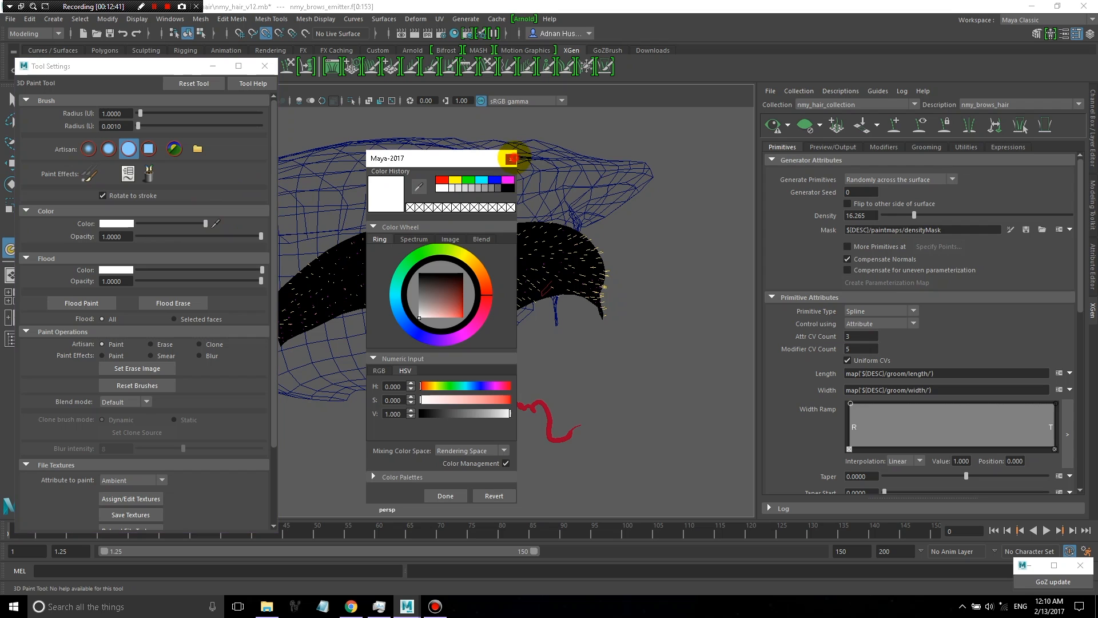
click(510, 159)
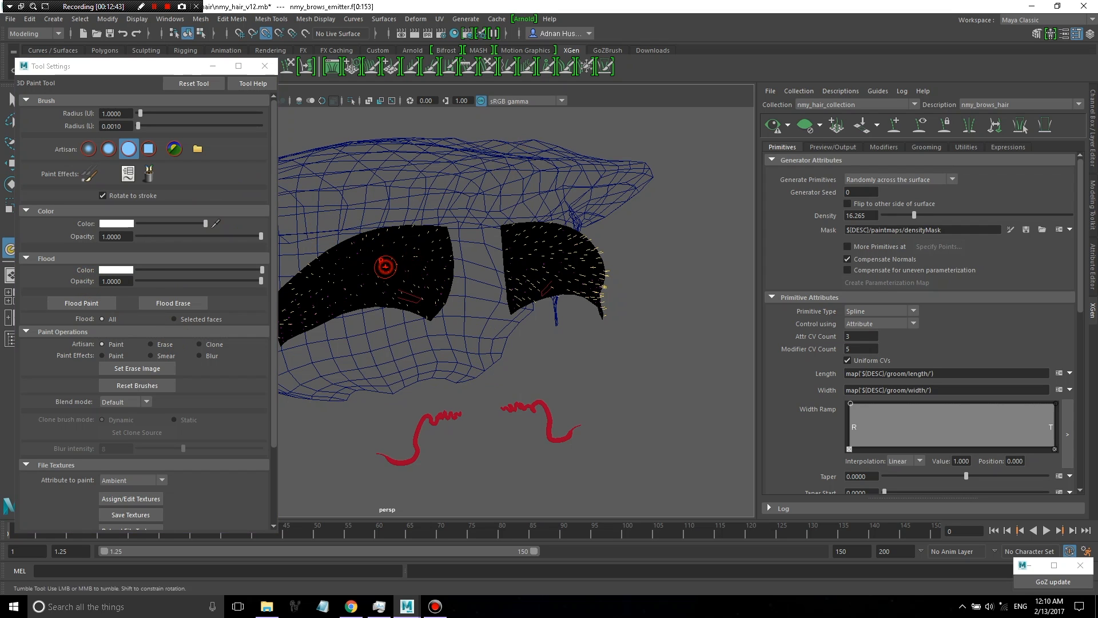
Reduce the brush radius to 0.4308 and paint a white strip along the lower part of the left-hand brow patch in wireframe display.
alt+drag(385, 265, 379, 263)
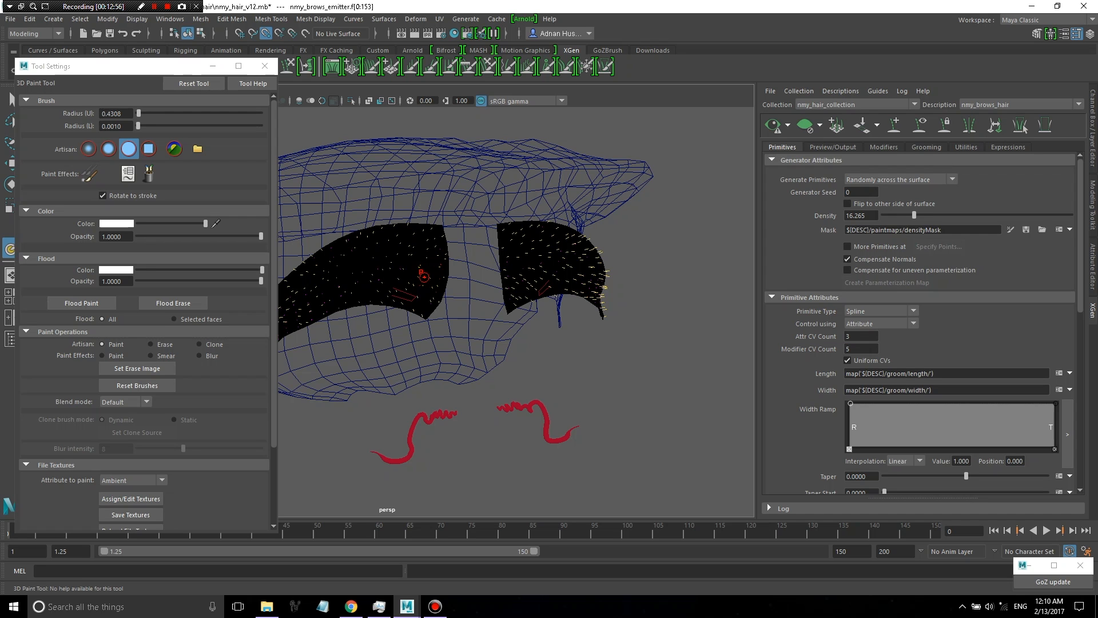
scroll(427, 285, up, 5)
alt+middle_drag(424, 289, 561, 297)
mouse_move(561, 296)
alt+mouse_down()
mouse_move(427, 314)
mouse_move(510, 307)
alt+mouse_up()
key(4)
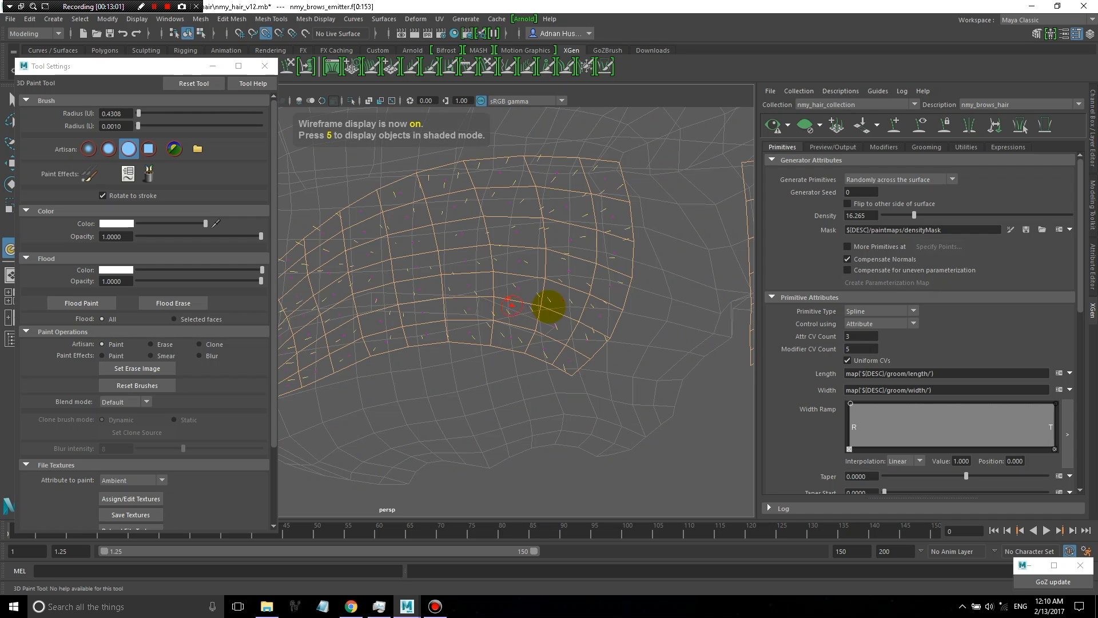
scroll(506, 306, down, 5)
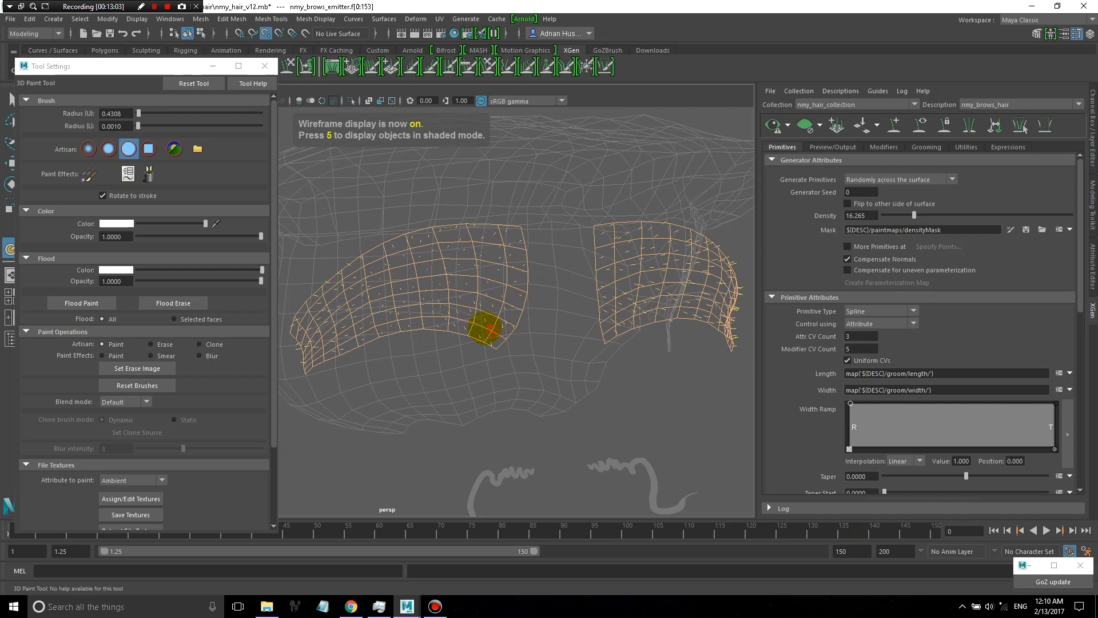
scroll(503, 312, up, 5)
mouse_move(533, 305)
alt+mouse_down()
mouse_move(600, 269)
mouse_move(661, 257)
mouse_move(563, 260)
alt+mouse_up()
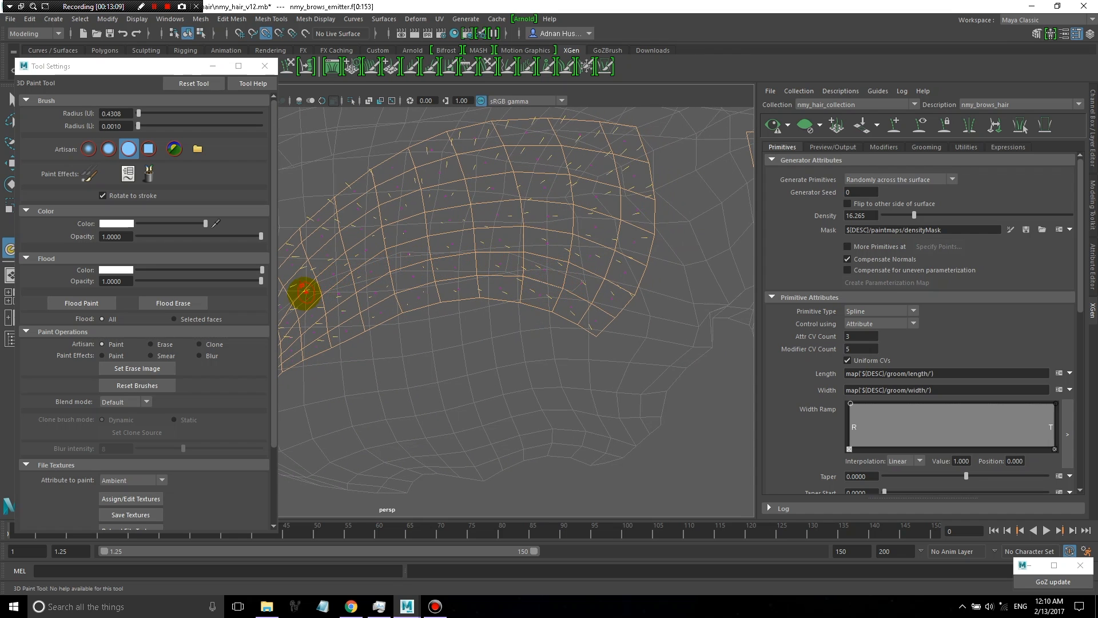
alt+drag(566, 291, 579, 292)
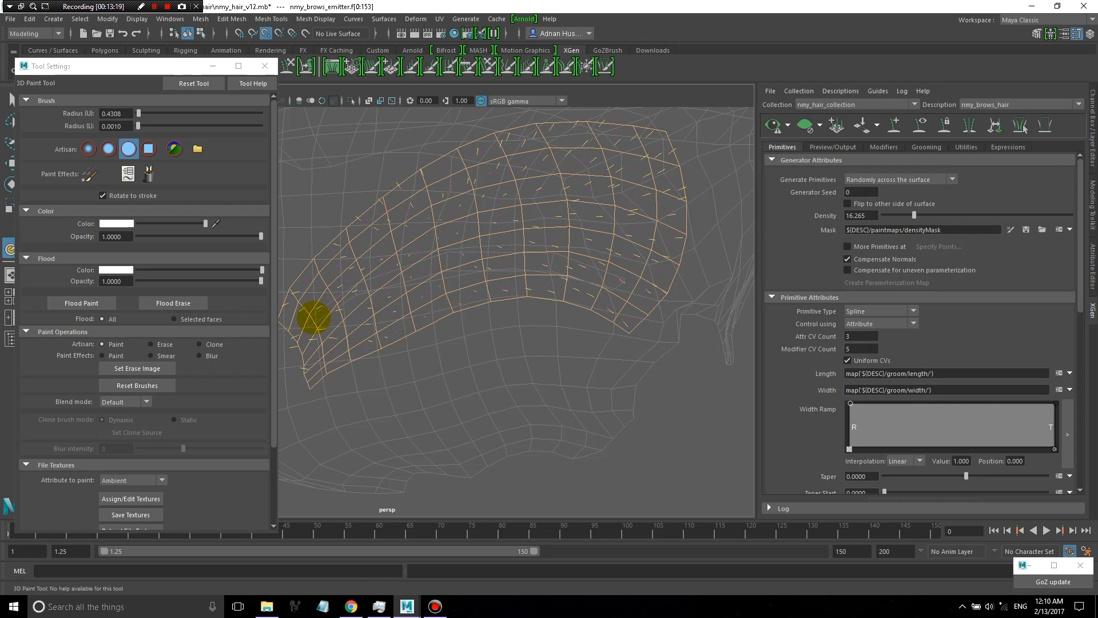
Return the view to shaded display, leave the 3D Paint Tool and close its tool settings.
key(5)
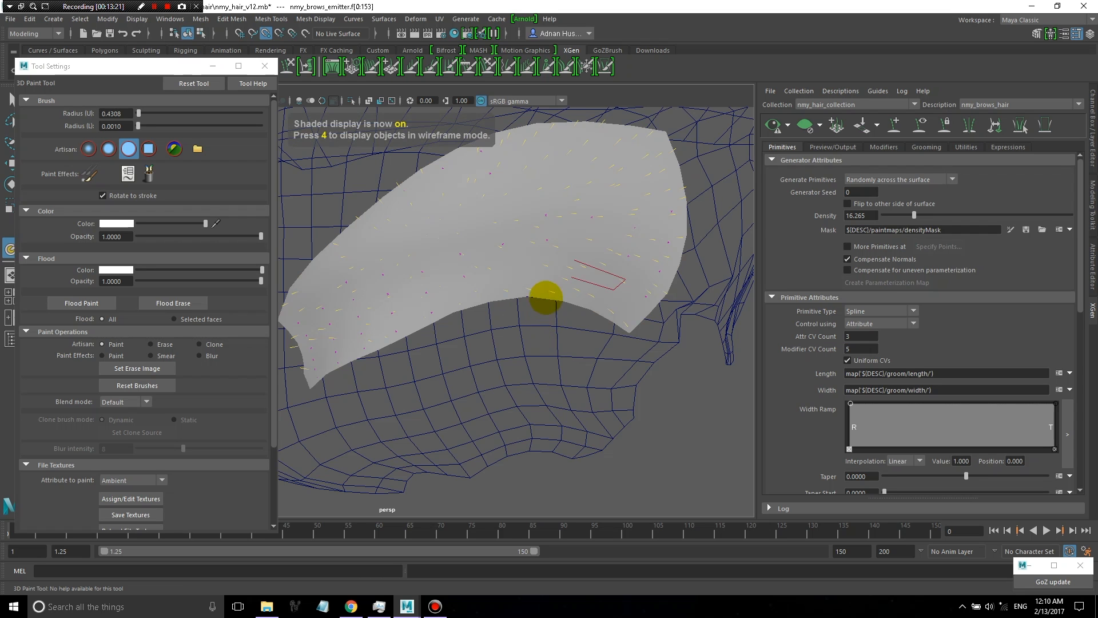
scroll(544, 294, down, 3)
alt+drag(544, 332, 516, 336)
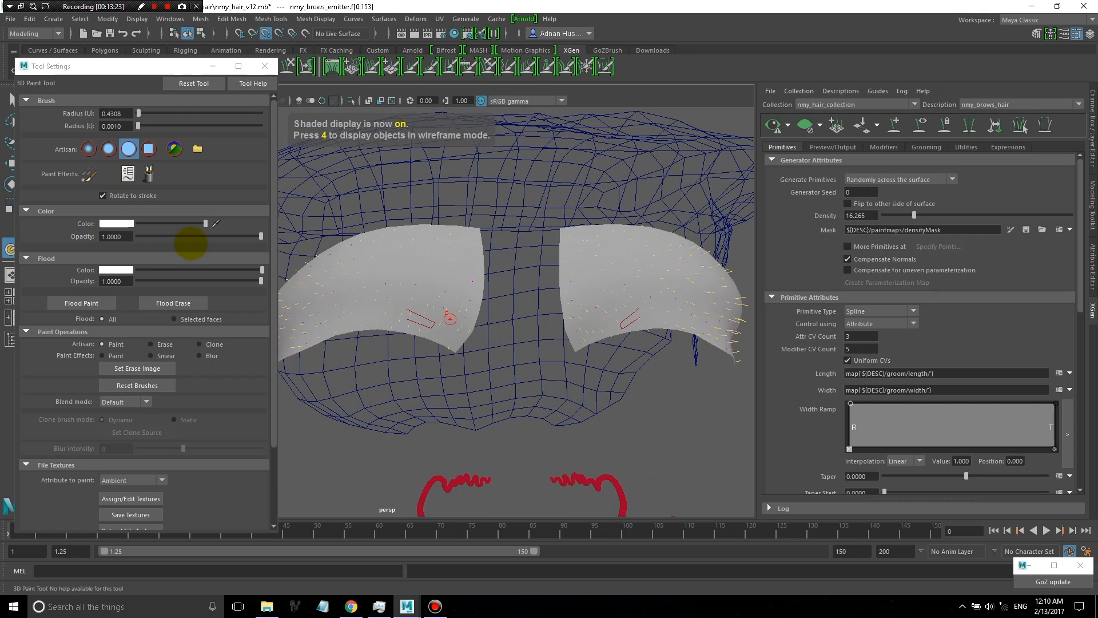
click(10, 162)
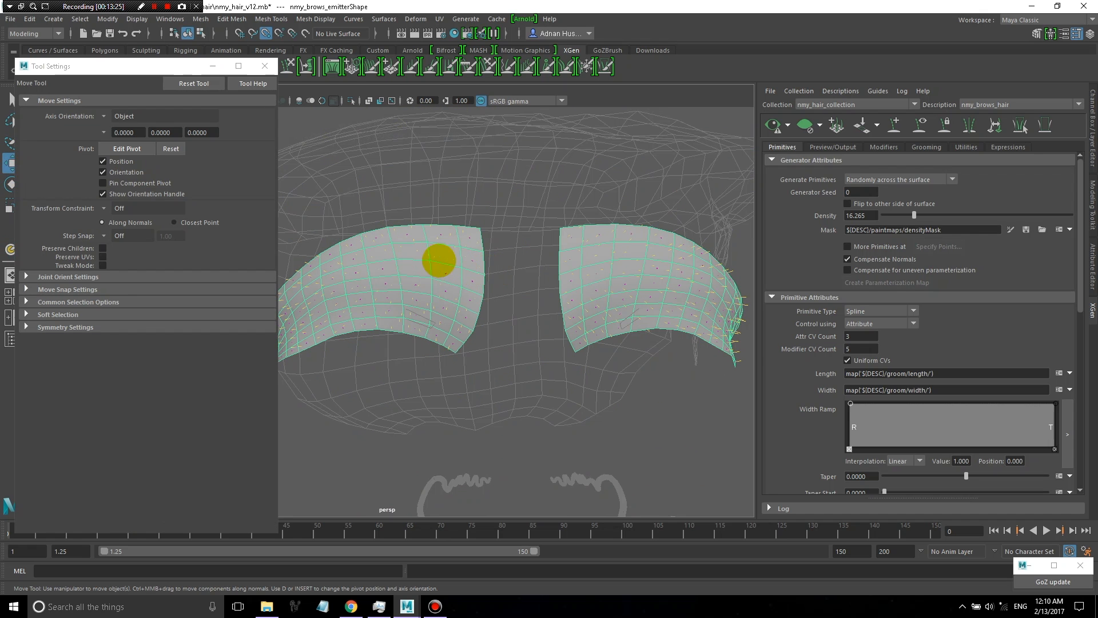
click(264, 66)
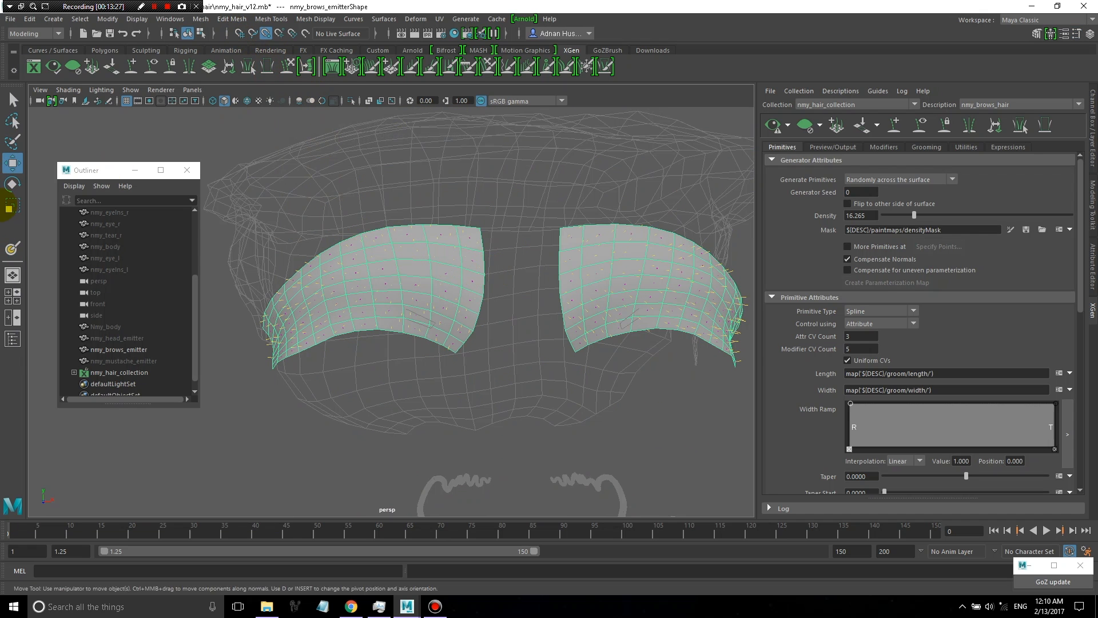
Resume painting the density mask, add a matching white strip on the right-hand brow patch, and bake the map to disk.
click(1010, 230)
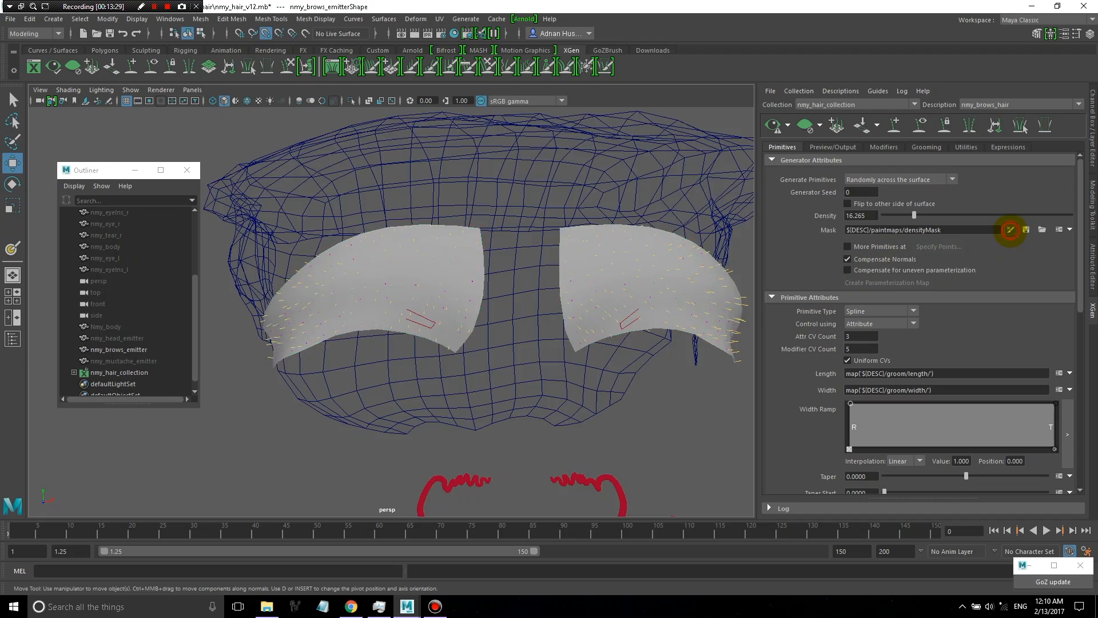
alt+drag(432, 319, 482, 295)
alt+right_drag(482, 295, 564, 321)
alt+drag(564, 320, 529, 322)
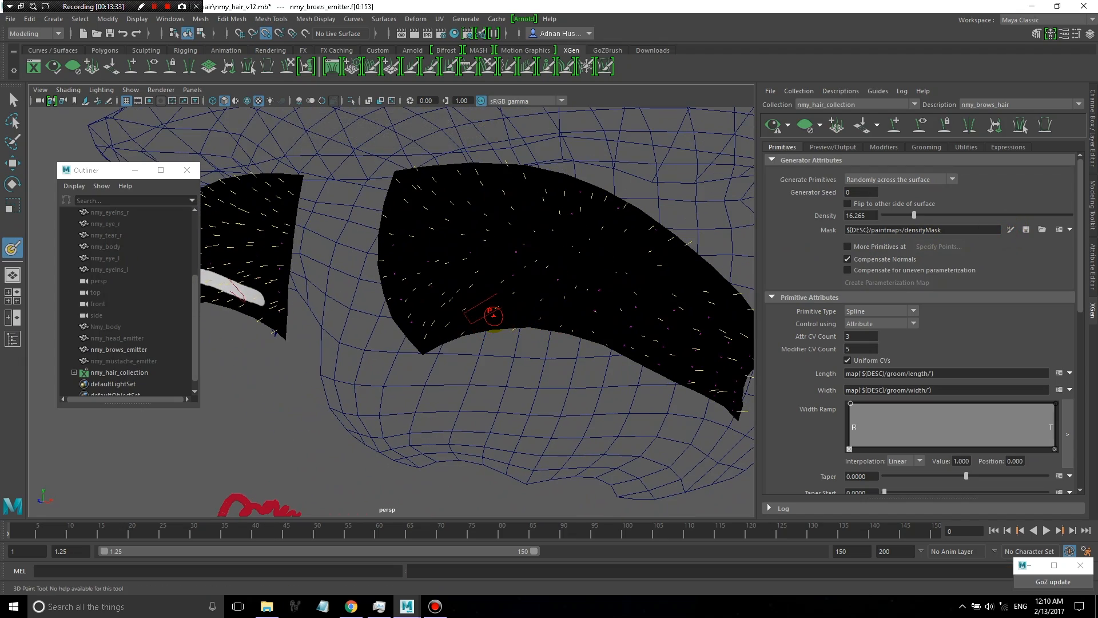
key(4)
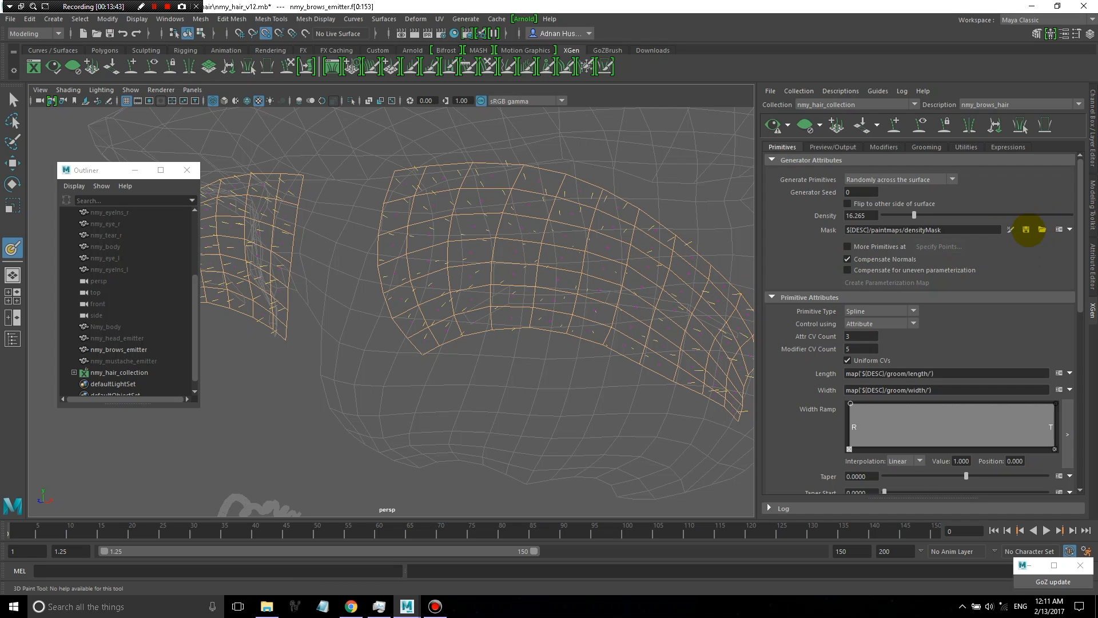
key(5)
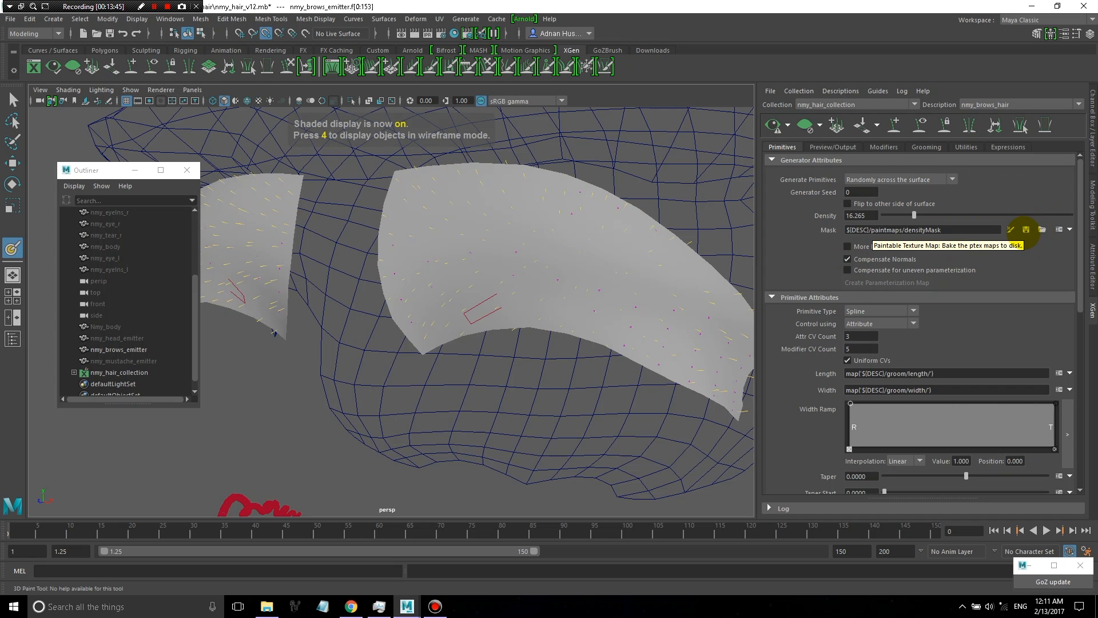
click(1025, 229)
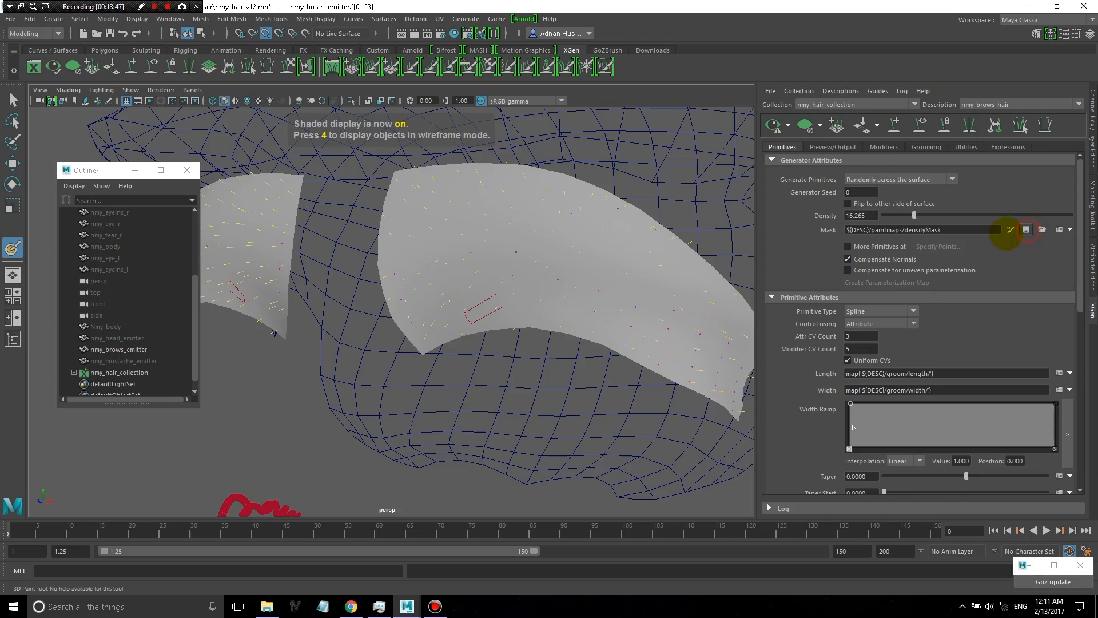
Turn on textured display and inspect the painted white mask strips on the brow patches.
key(6)
mouse_move(665, 311)
alt+mouse_down()
mouse_move(625, 307)
mouse_move(690, 318)
alt+mouse_up()
scroll(522, 266, down, 3)
alt+drag(503, 245, 442, 284)
scroll(498, 262, up, 8)
mouse_move(605, 295)
alt+mouse_down()
mouse_move(710, 441)
mouse_move(527, 262)
alt+mouse_up()
scroll(503, 262, up, 3)
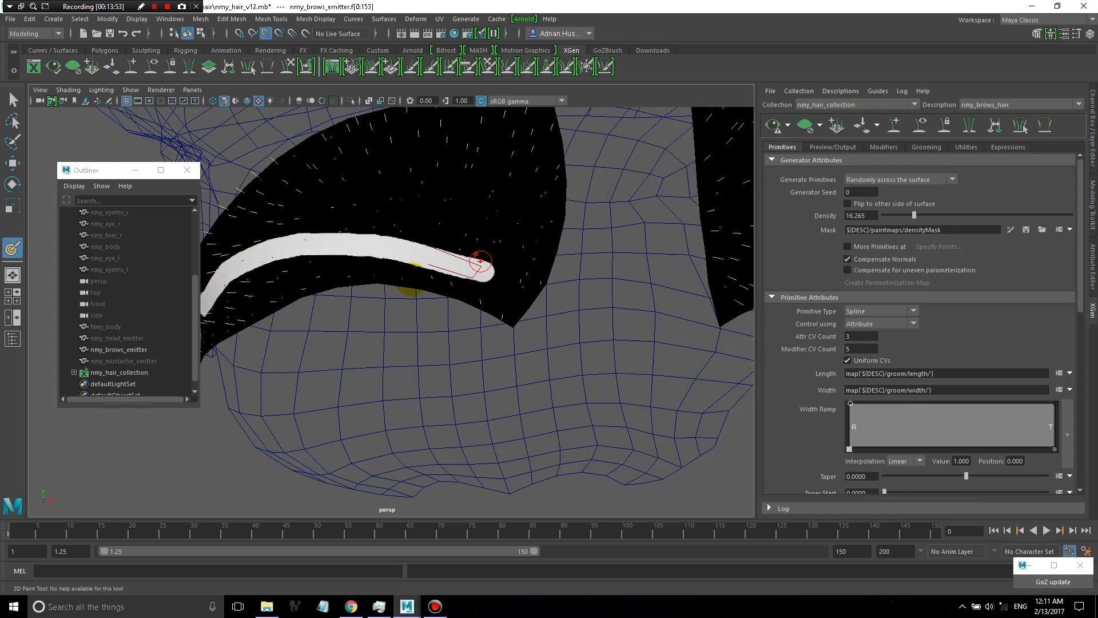
mouse_move(427, 281)
alt+mouse_down()
mouse_move(441, 265)
mouse_move(522, 326)
mouse_move(497, 231)
alt+mouse_up()
alt+drag(667, 201, 490, 257)
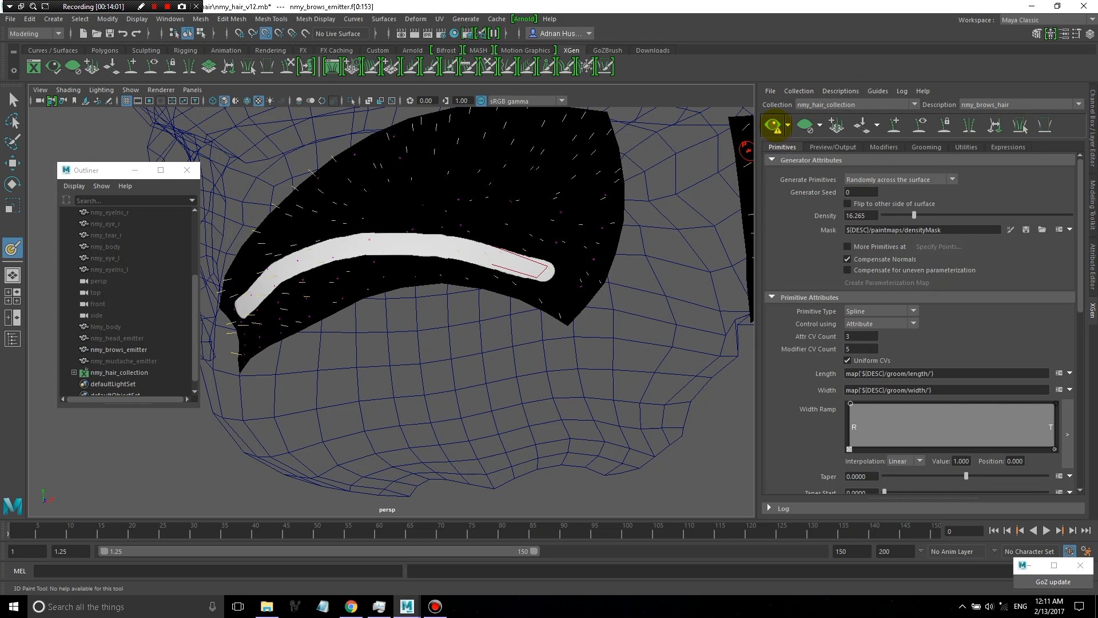
Update the brow hair preview and examine where hair grows along the painted strips on both patches.
alt+drag(590, 197, 509, 217)
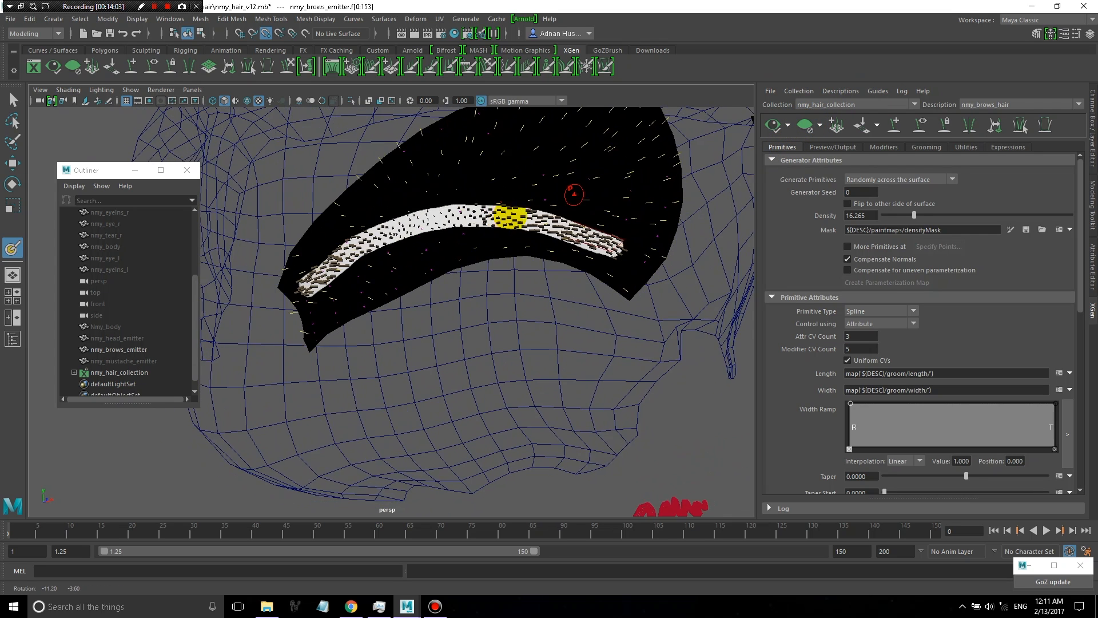
scroll(457, 165, up, 5)
alt+drag(426, 231, 497, 270)
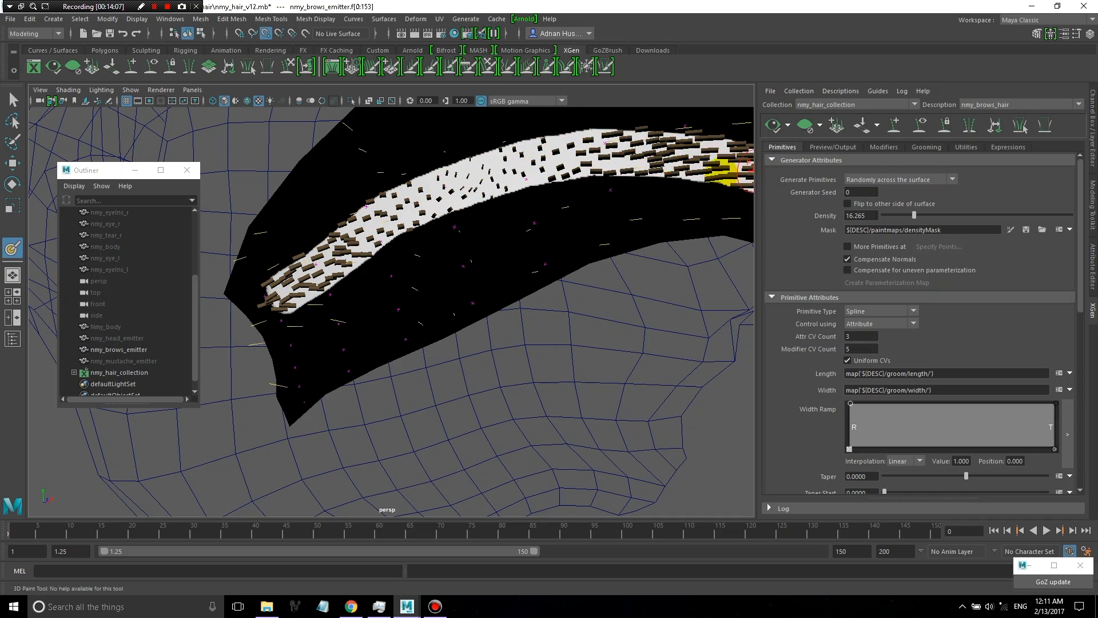
alt+drag(723, 167, 658, 174)
scroll(390, 269, down, 5)
alt+drag(390, 269, 536, 269)
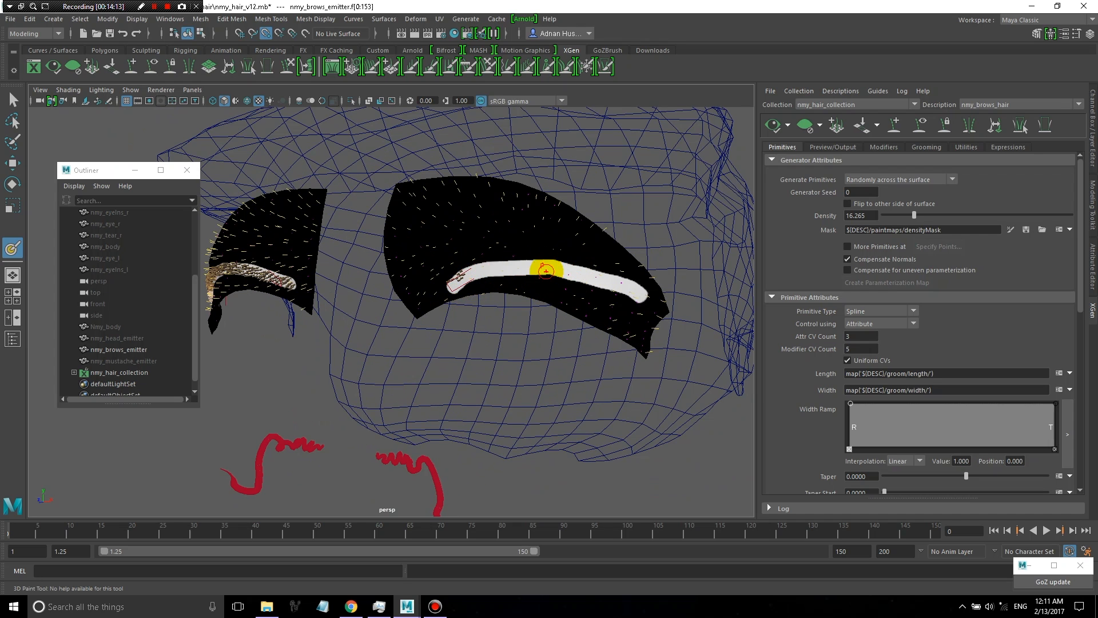
scroll(629, 240, down, 3)
alt+drag(543, 251, 514, 265)
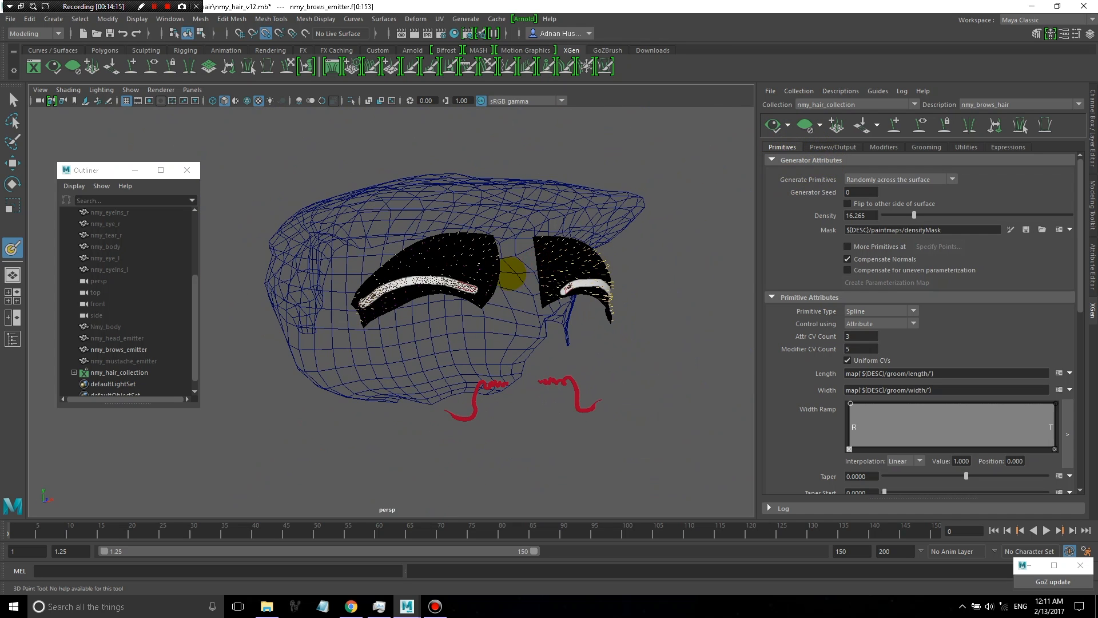
scroll(551, 264, up, 5)
Refresh the brow hair preview again and compare both brow patches from the front.
click(773, 124)
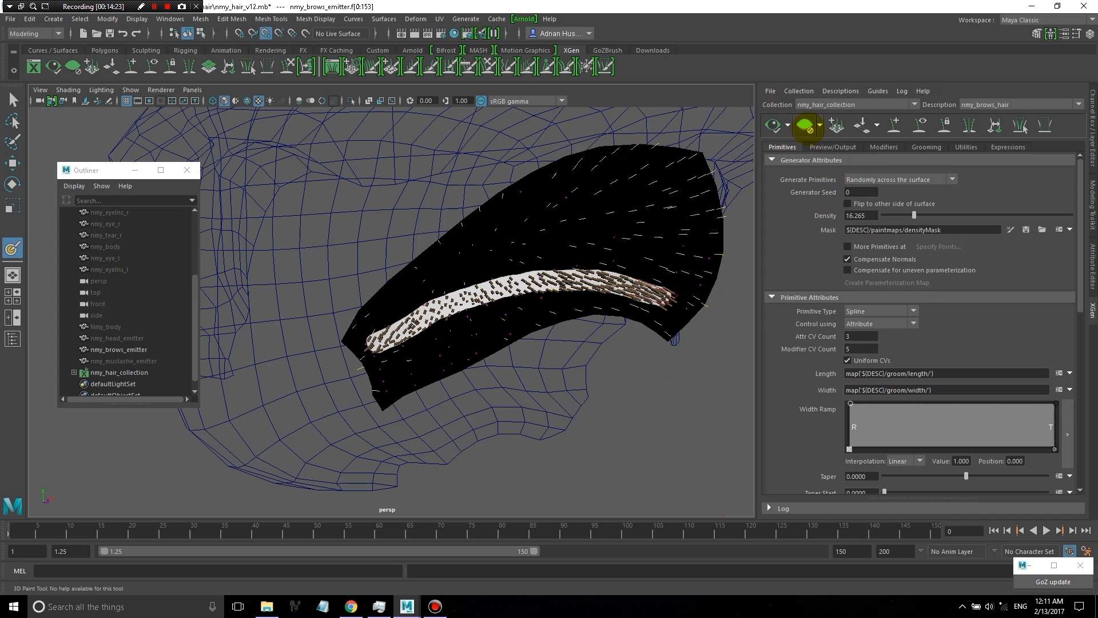
alt+drag(677, 290, 606, 268)
scroll(615, 274, down, 6)
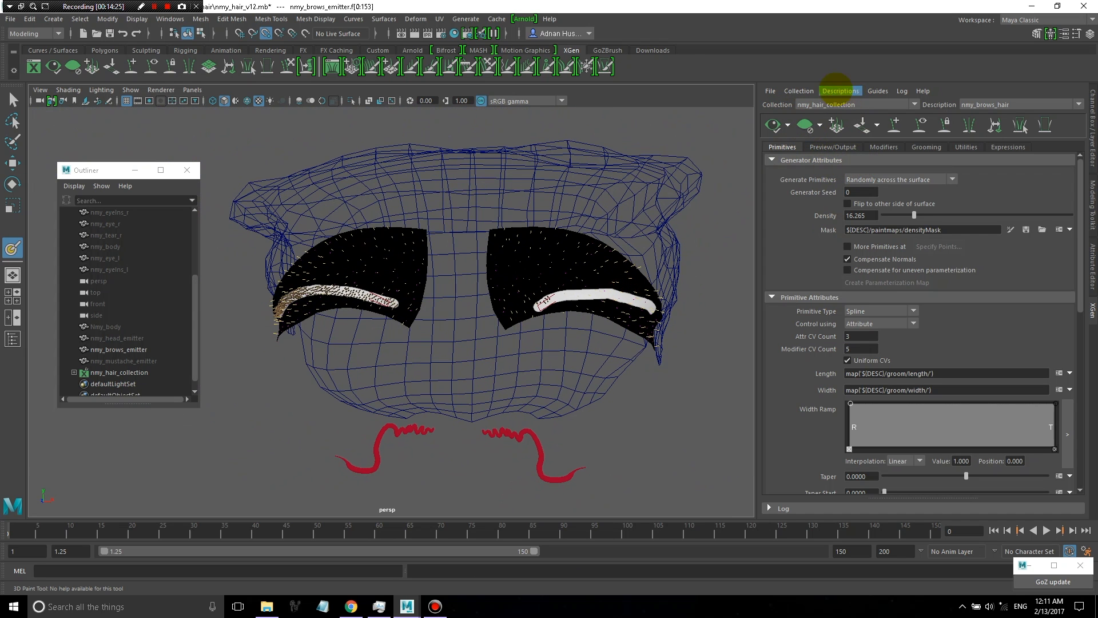
Update the brow hair preview and examine the hairs up close along the painted strip on the left-hand patch.
click(773, 126)
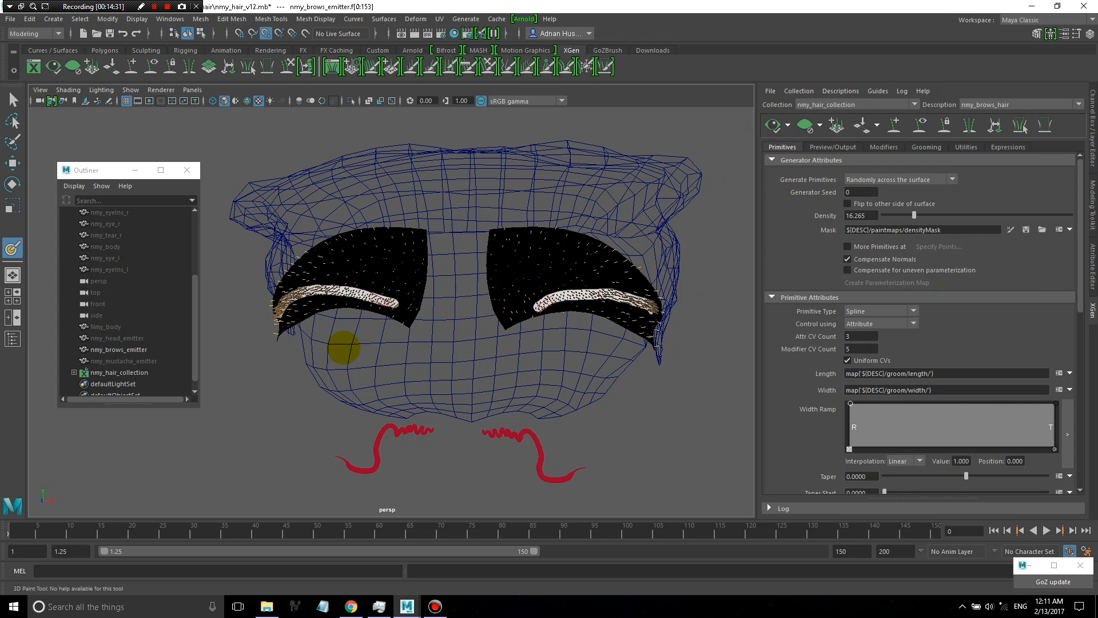
alt+drag(343, 343, 347, 315)
scroll(347, 315, up, 6)
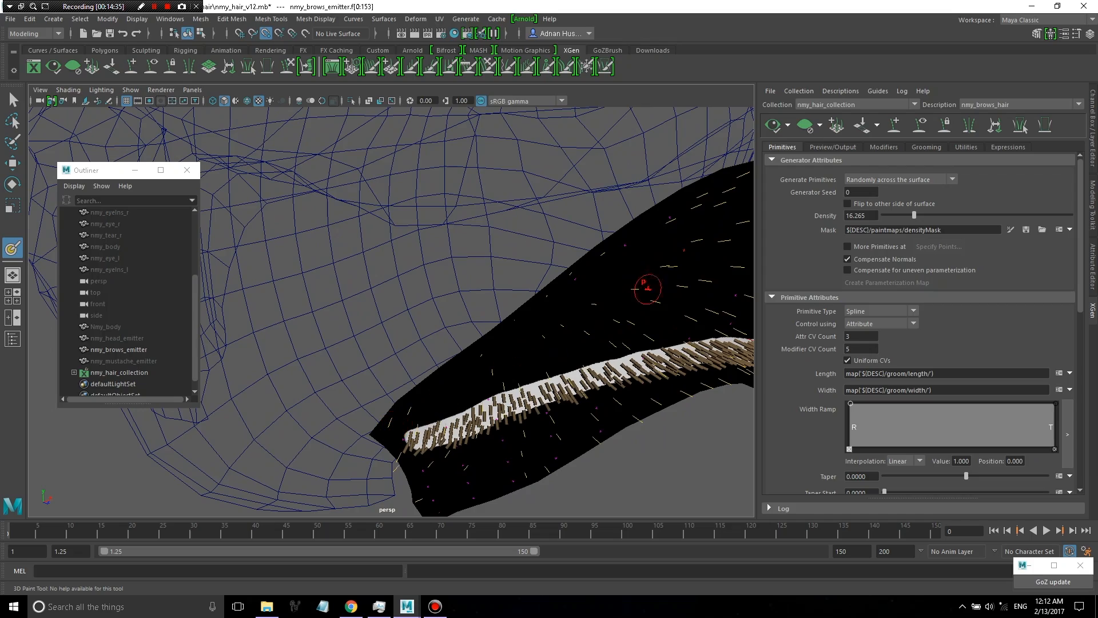
scroll(542, 296, down, 5)
alt+drag(654, 314, 532, 301)
scroll(532, 301, down, 5)
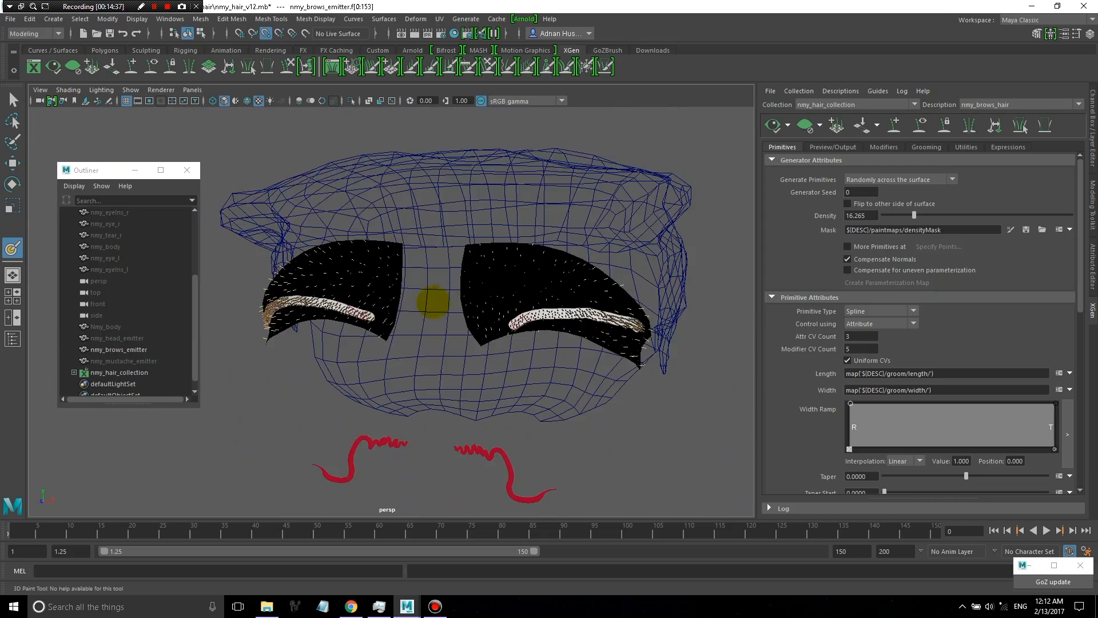
alt+drag(431, 301, 509, 320)
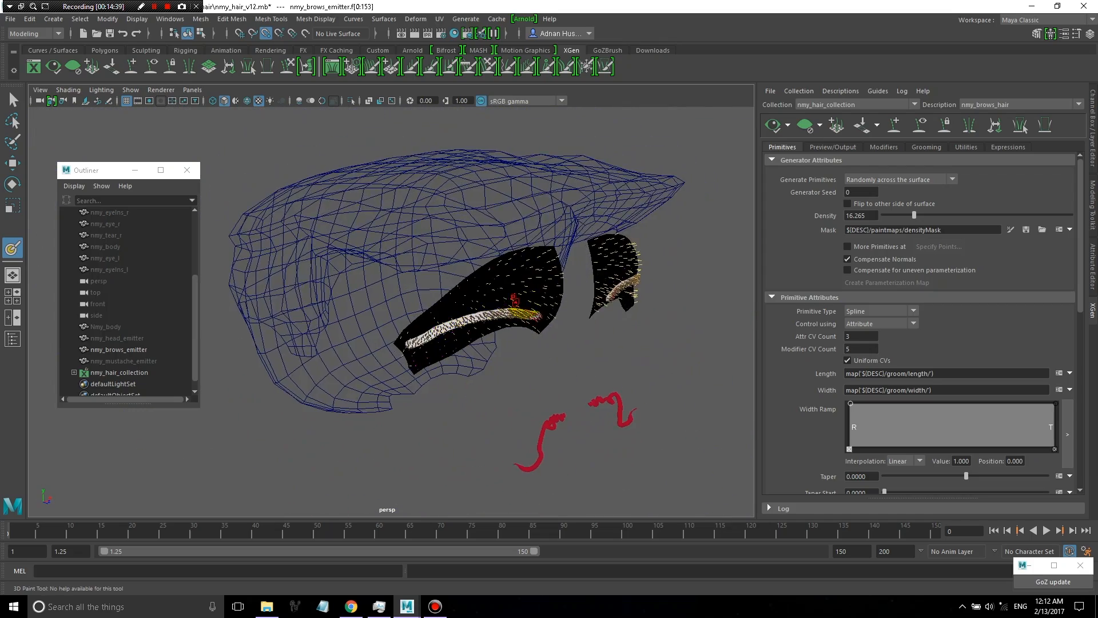
scroll(532, 301, up, 6)
alt+drag(642, 325, 623, 295)
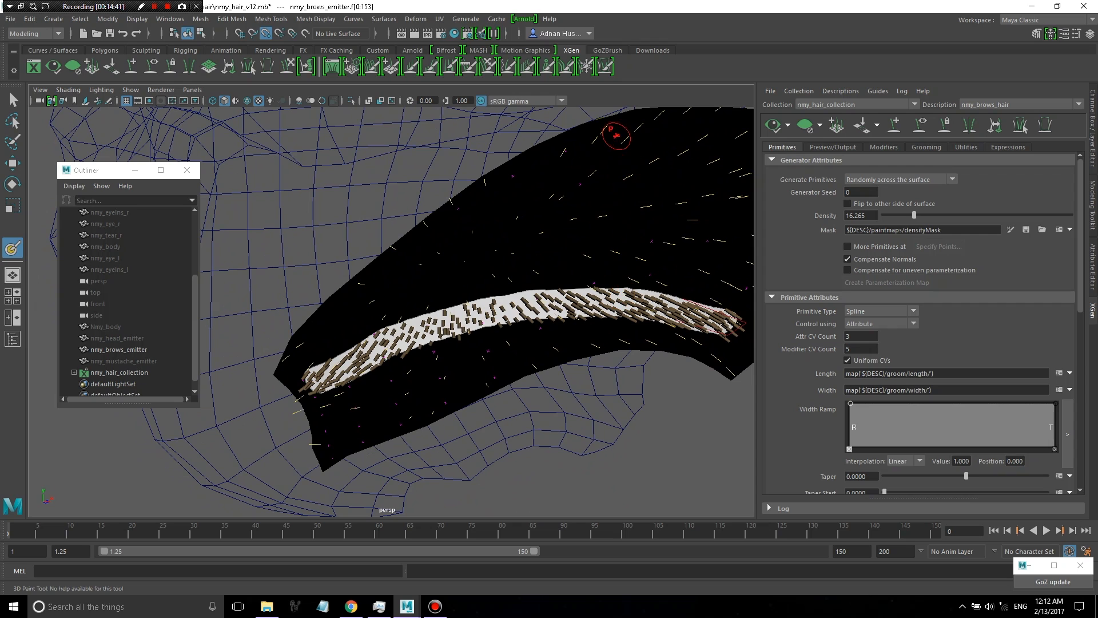
Compare the hairs on both brow patches from the front, and inspect the left-hand strip's hair directions from below.
click(944, 124)
alt+drag(661, 230, 466, 216)
drag(606, 301, 637, 309)
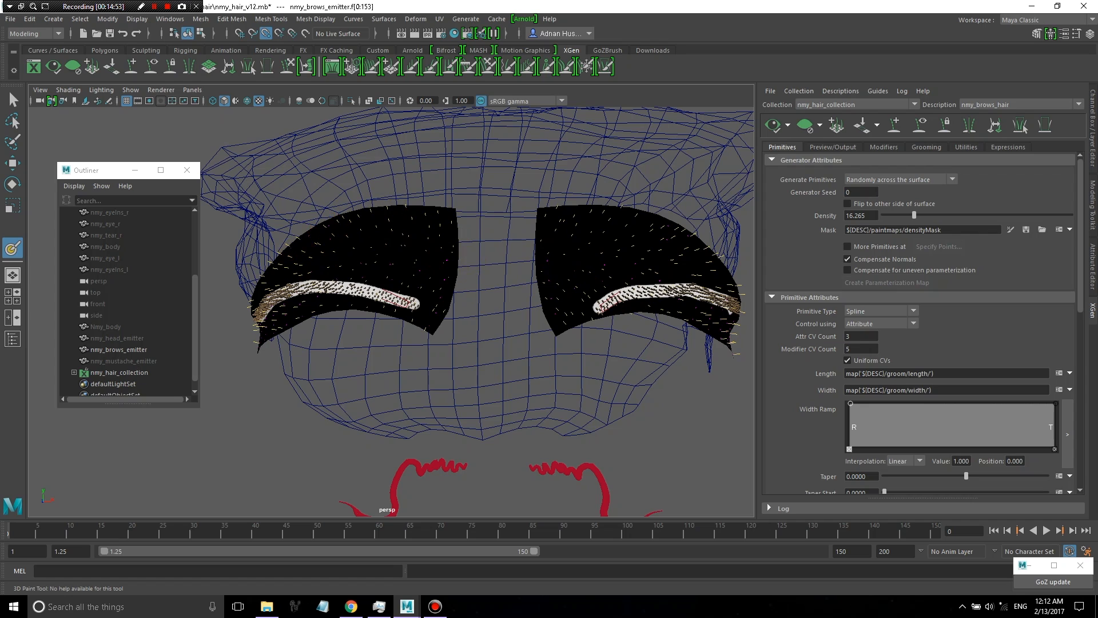
mouse_move(406, 297)
alt+mouse_down()
mouse_move(453, 275)
mouse_move(465, 252)
alt+mouse_up()
alt+right_drag(464, 251, 532, 243)
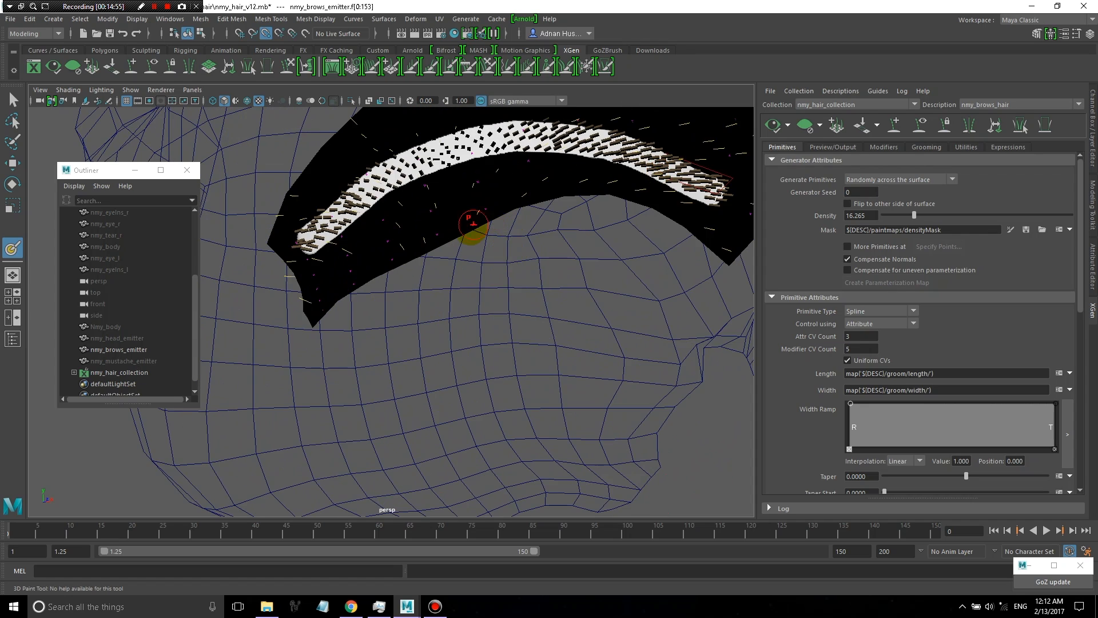
alt+drag(473, 226, 460, 243)
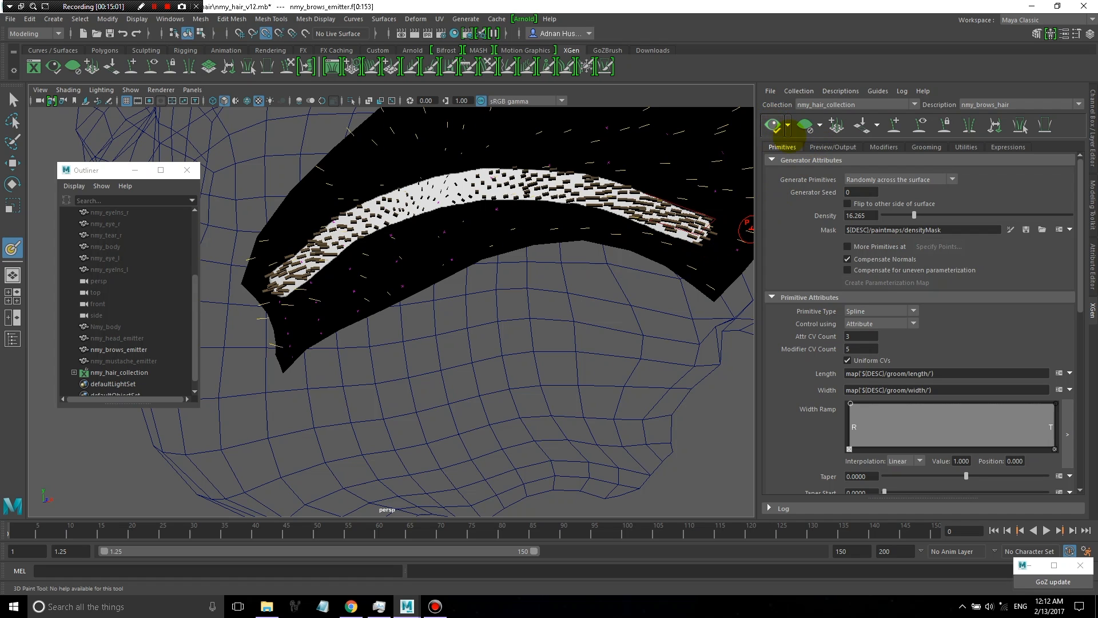
Try the Card primitive type for the brow hair, with the preview updated and the cards inspected up close.
scroll(833, 232, down, 2)
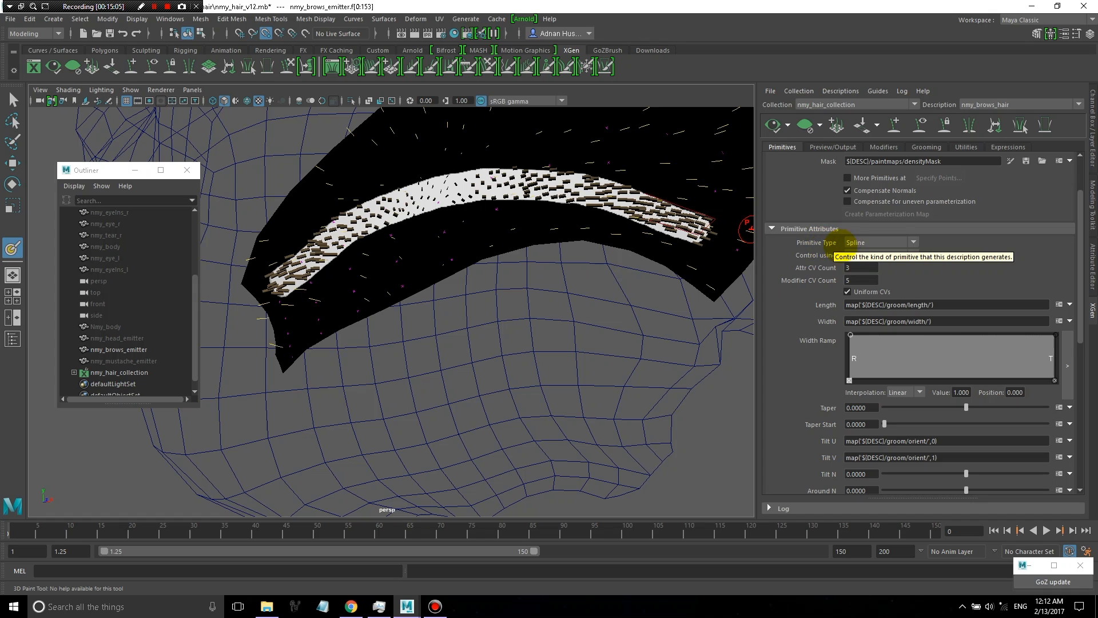
click(912, 243)
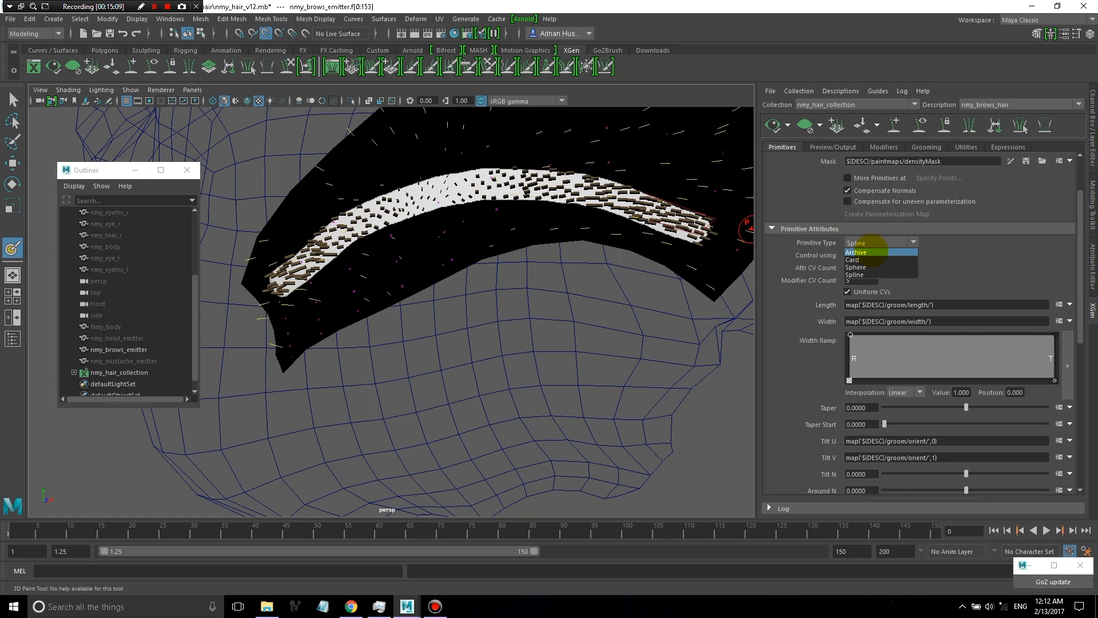
click(866, 260)
key(6)
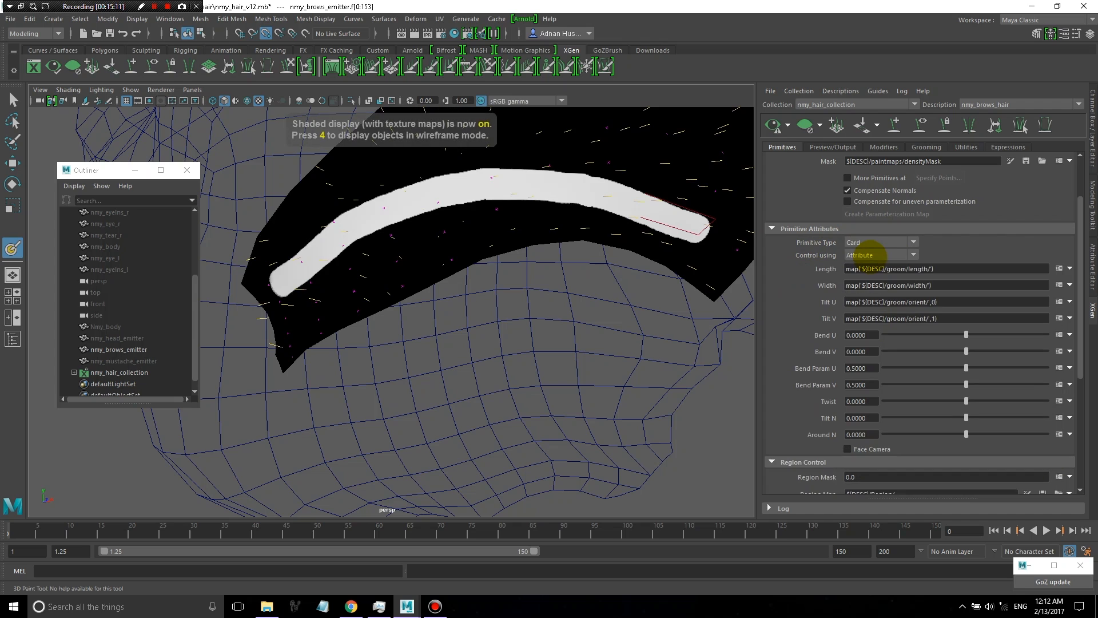
click(774, 125)
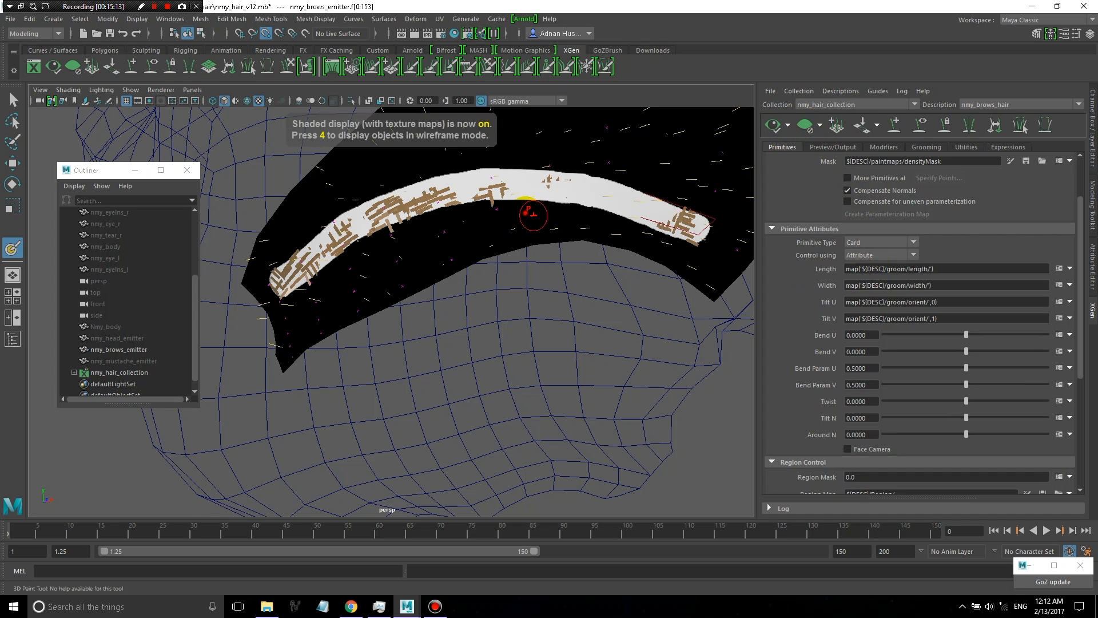
alt+drag(530, 219, 520, 189)
alt+middle_drag(519, 190, 516, 342)
scroll(591, 244, up, 7)
scroll(434, 286, down, 3)
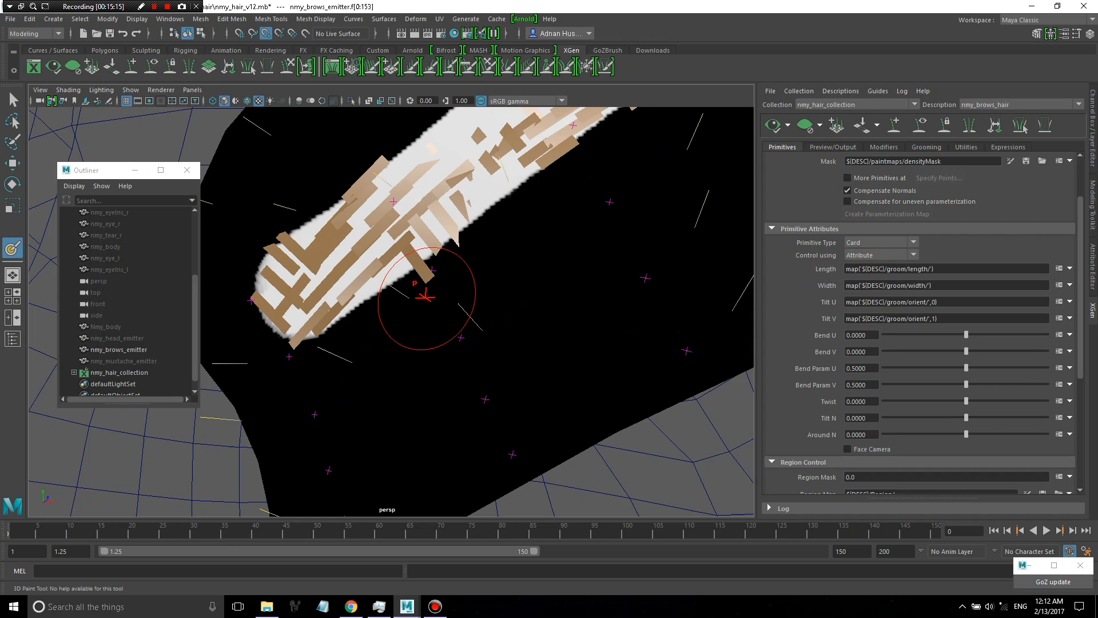
scroll(380, 235, down, 6)
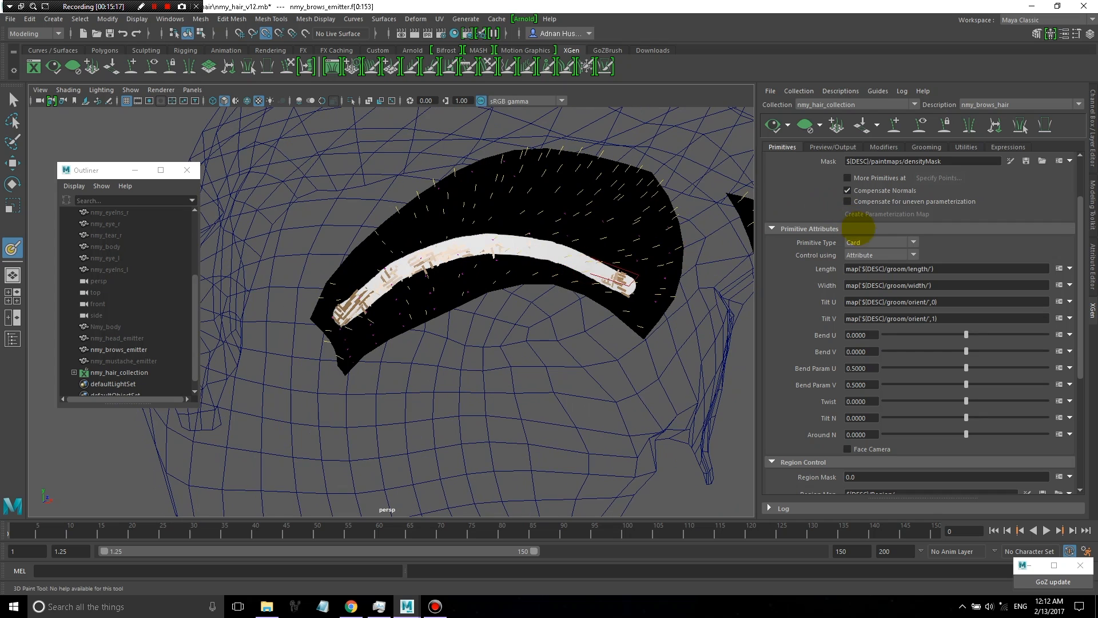
Switch the primitive type back to Spline and display the brow patches with textures.
click(858, 242)
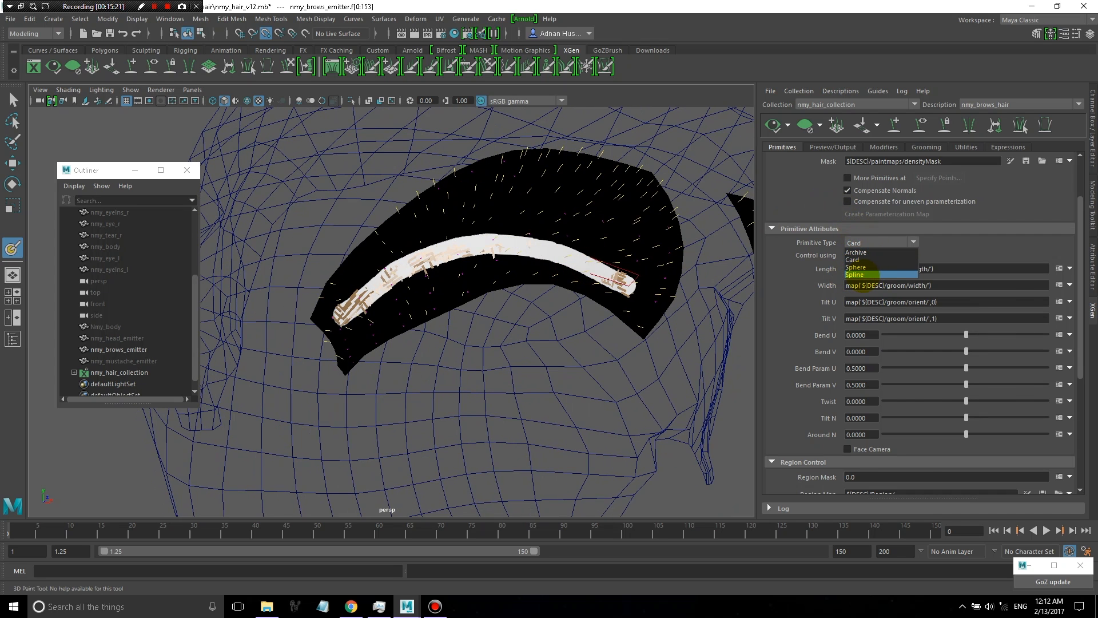
click(855, 274)
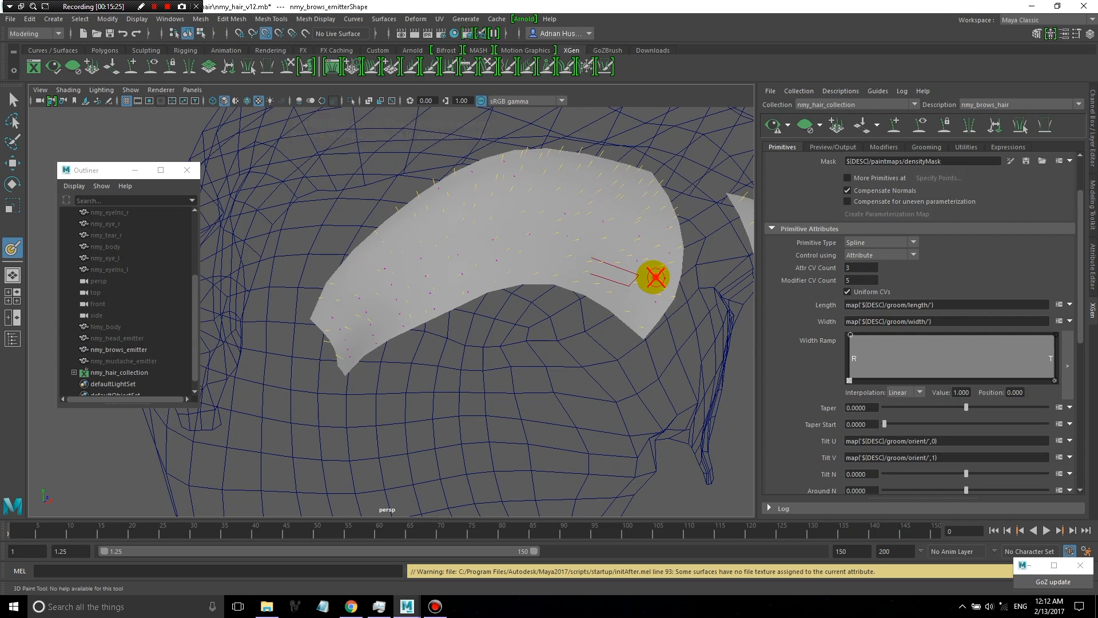
alt+drag(652, 274, 684, 289)
scroll(882, 274, up, 2)
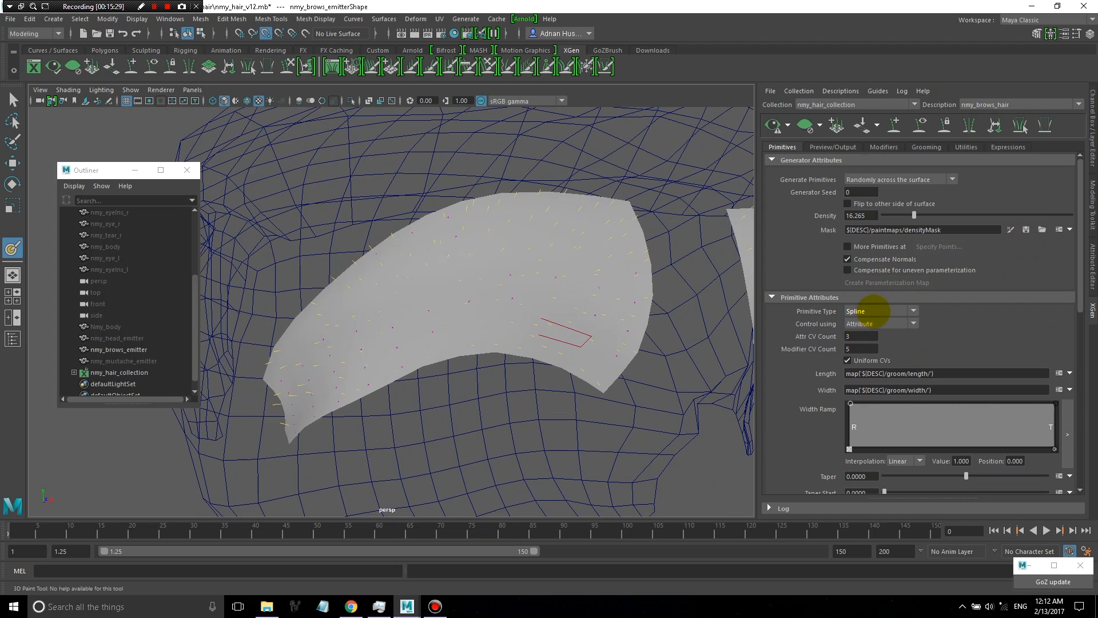
click(874, 311)
key(6)
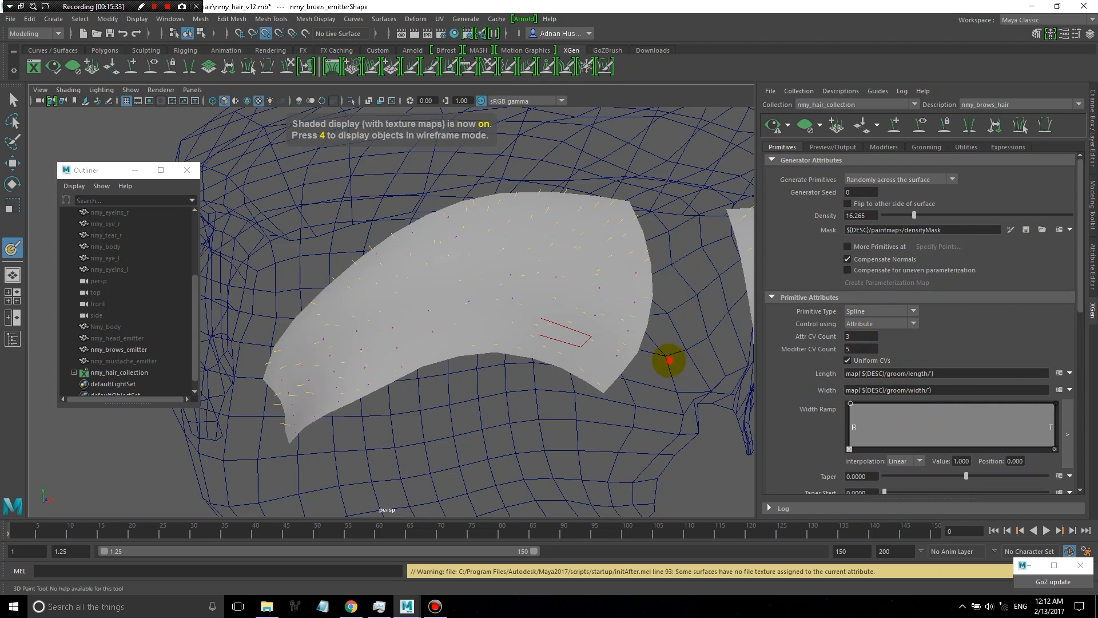
Leave the 3D Paint tool for the Move tool and select the brow emitter mesh.
key(w)
alt+drag(667, 360, 610, 299)
click(582, 331)
scroll(595, 332, down, 4)
scroll(606, 334, down, 6)
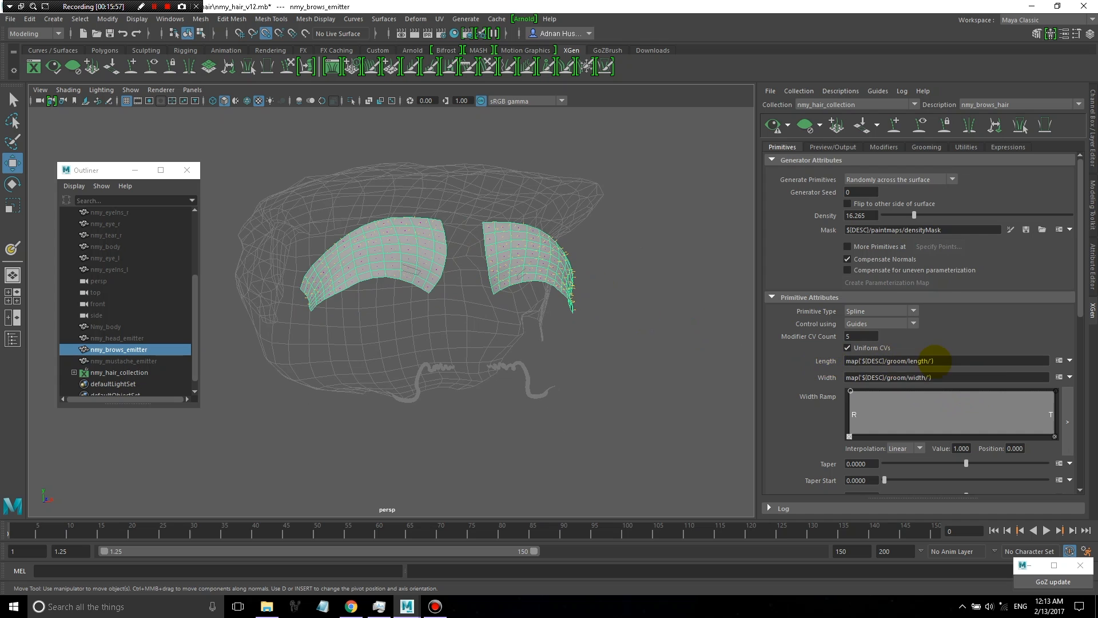
Try to preview the brow hair with its spline primitives controlled by guides.
scroll(823, 376, down, 2)
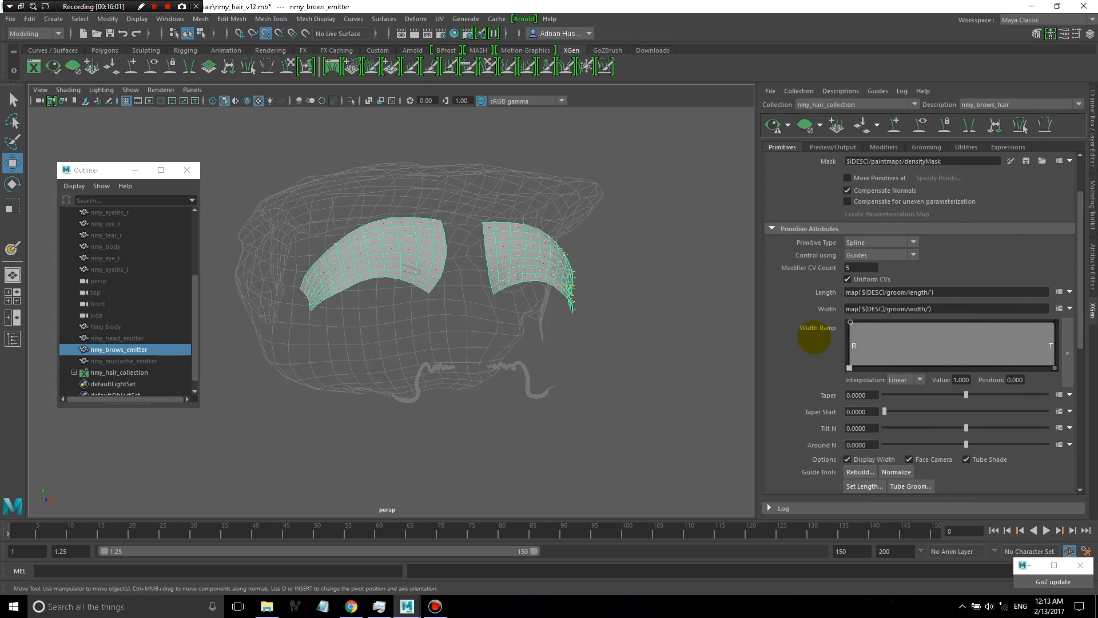
alt+right_drag(386, 273, 445, 219)
alt+middle_drag(445, 220, 500, 275)
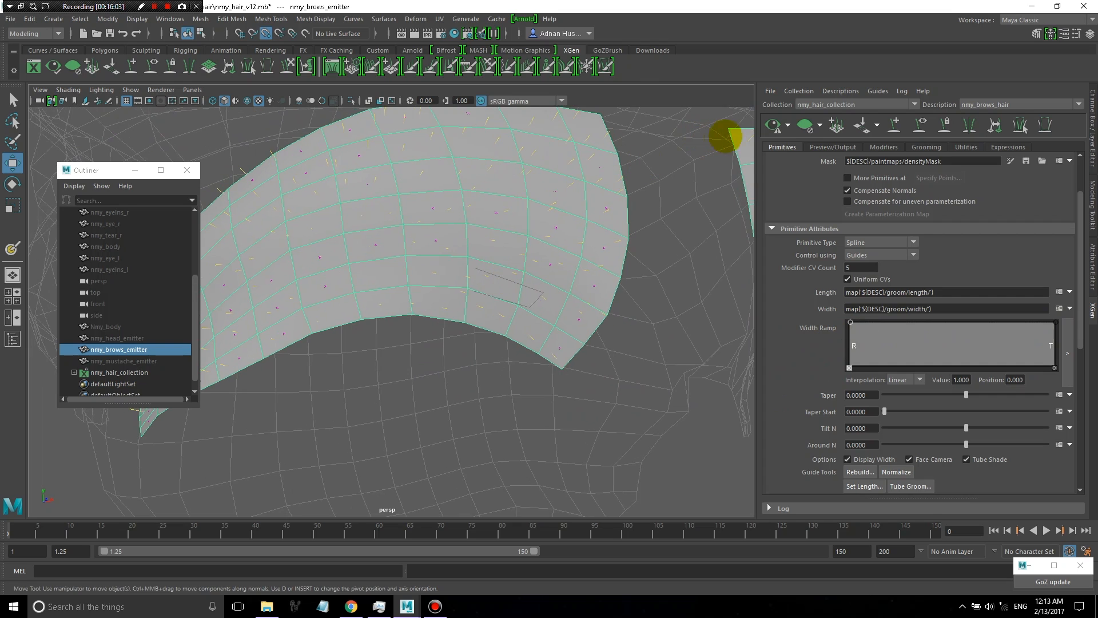
click(774, 126)
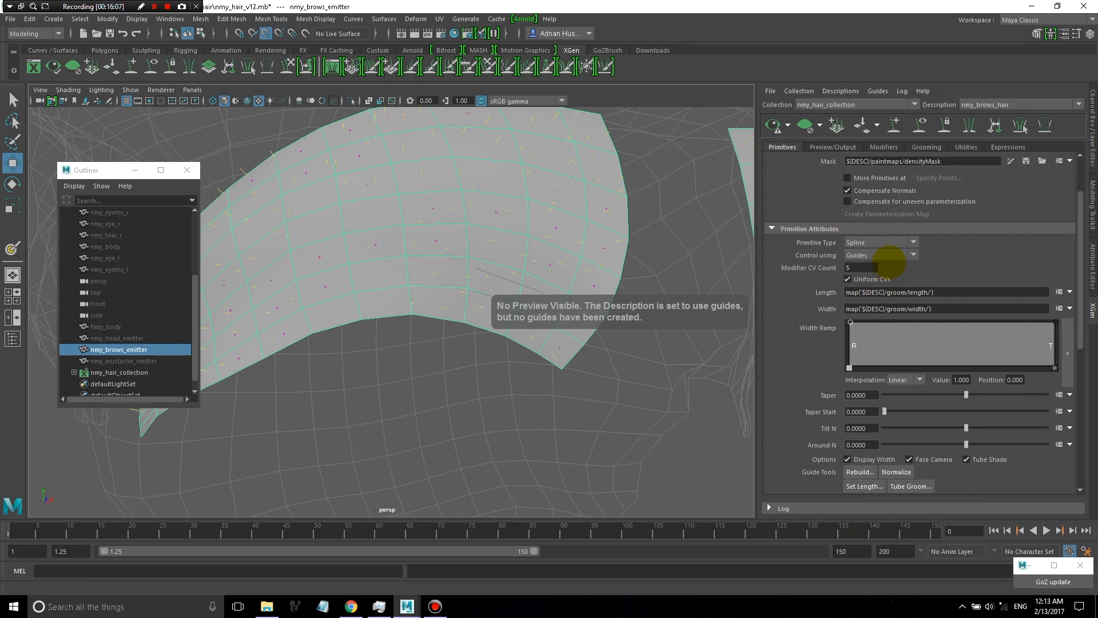
Set the spline primitives to be controlled by Attribute and update the hair preview.
click(881, 255)
click(859, 264)
click(773, 125)
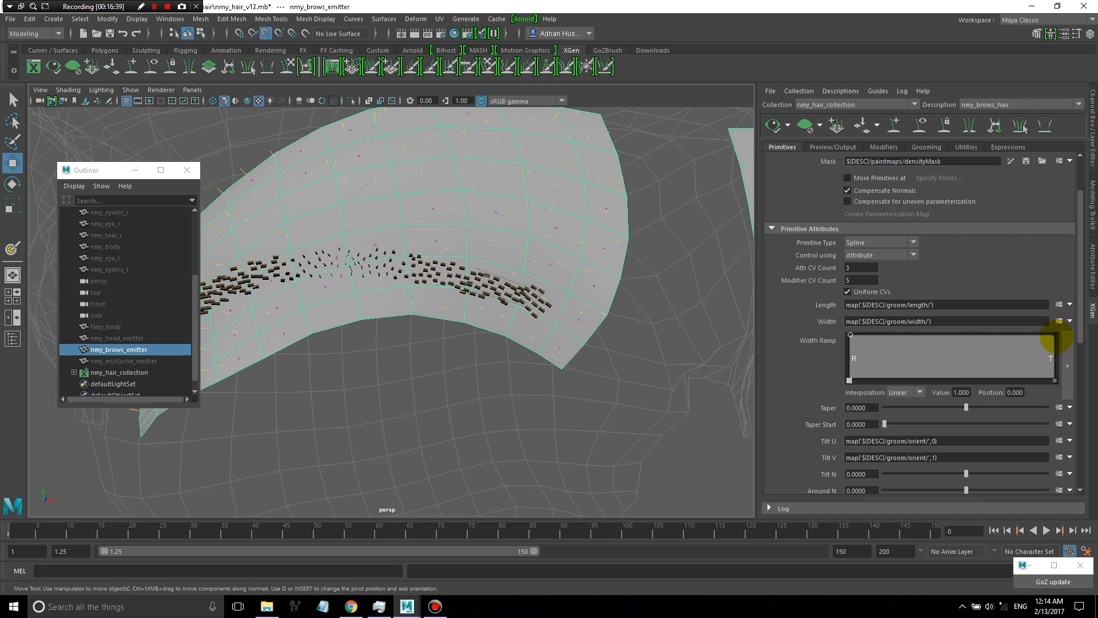
Shape the width ramp from about 0.33 at the root to zero at the tip, with a Smooth point of 0.250 at position 0.540.
drag(1055, 336, 1055, 373)
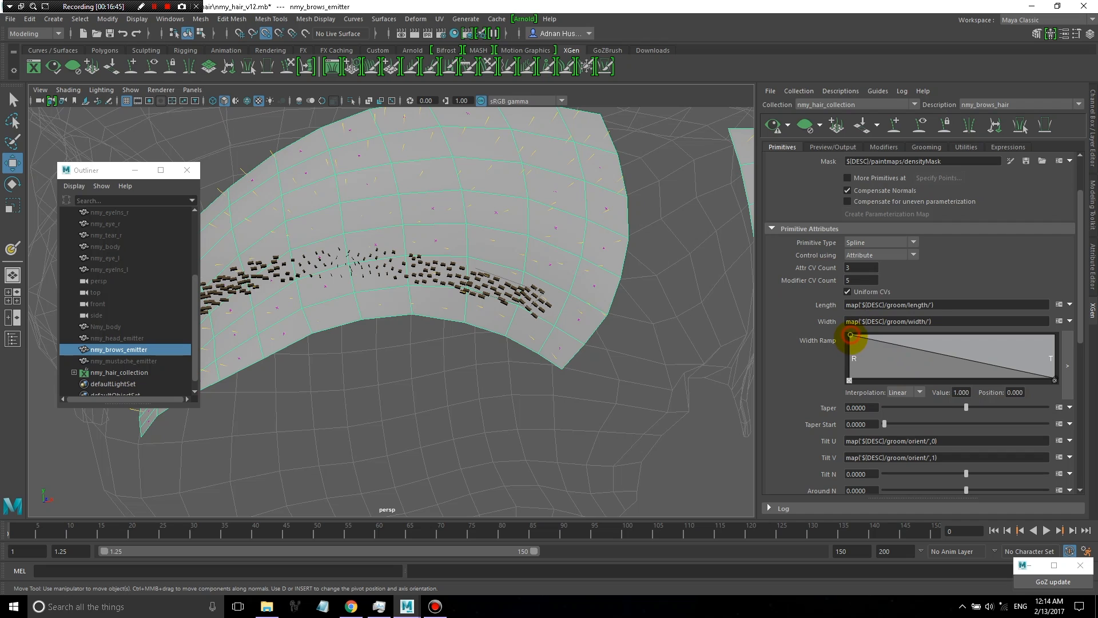
drag(850, 335, 850, 354)
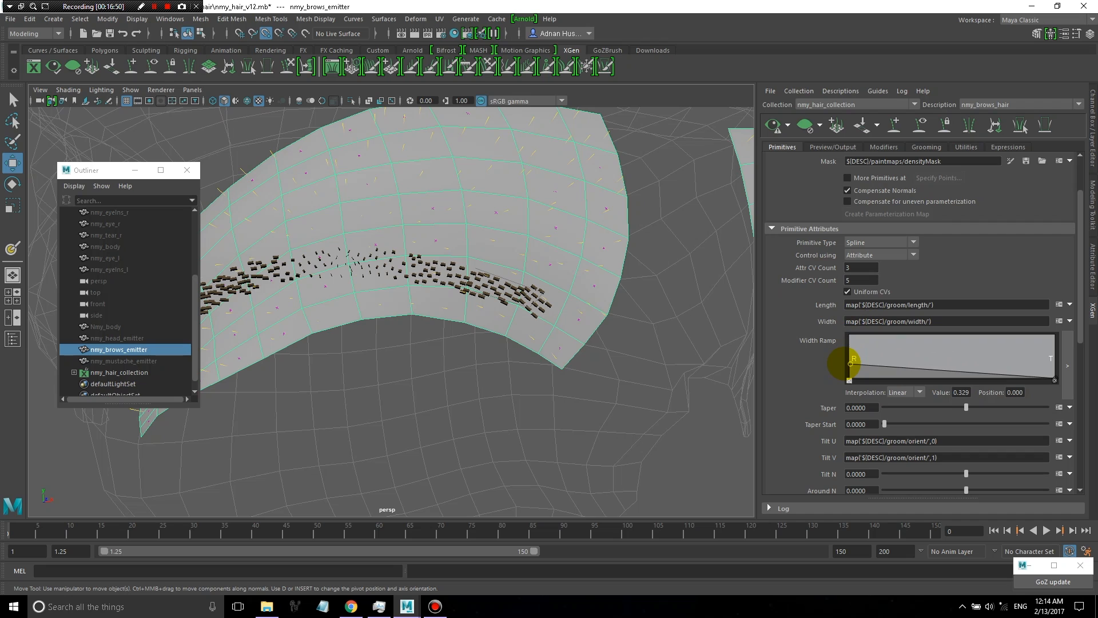
drag(851, 364, 851, 363)
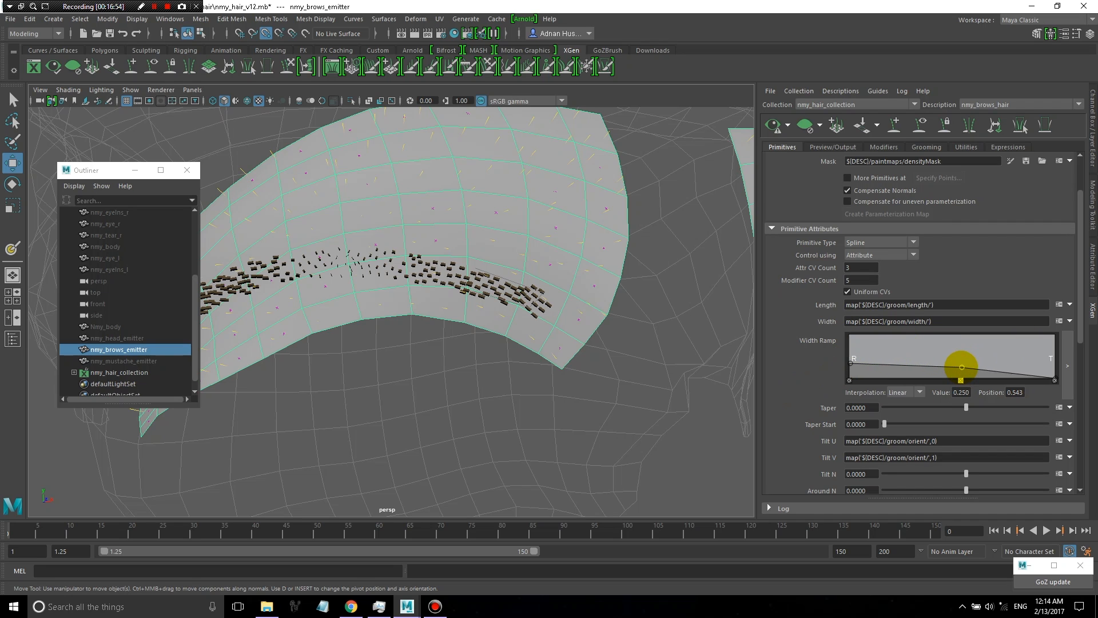
click(899, 393)
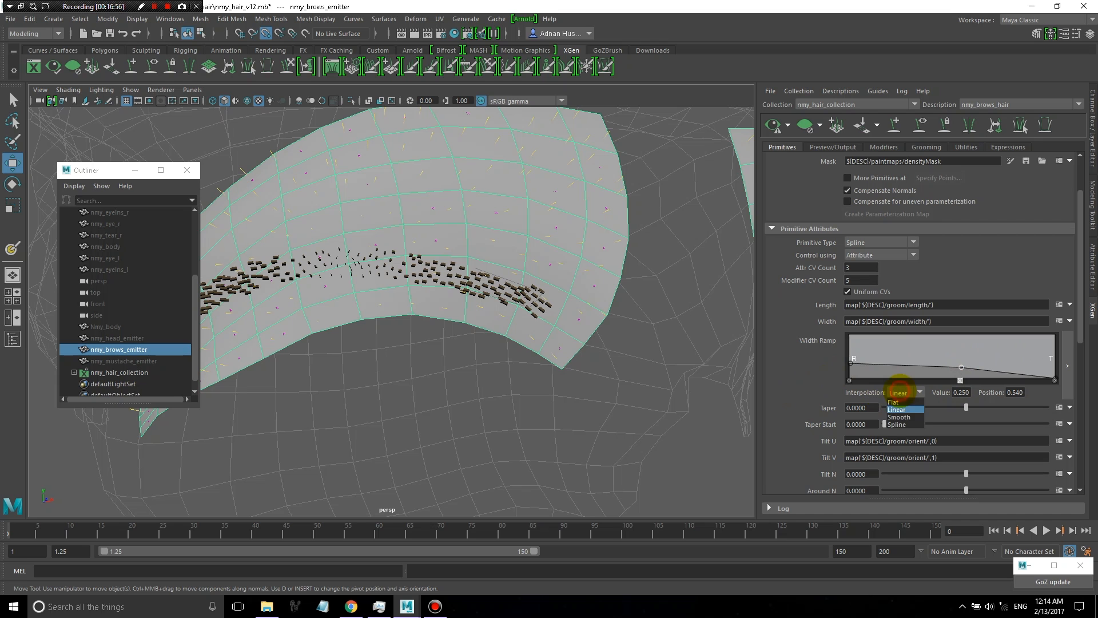
click(899, 417)
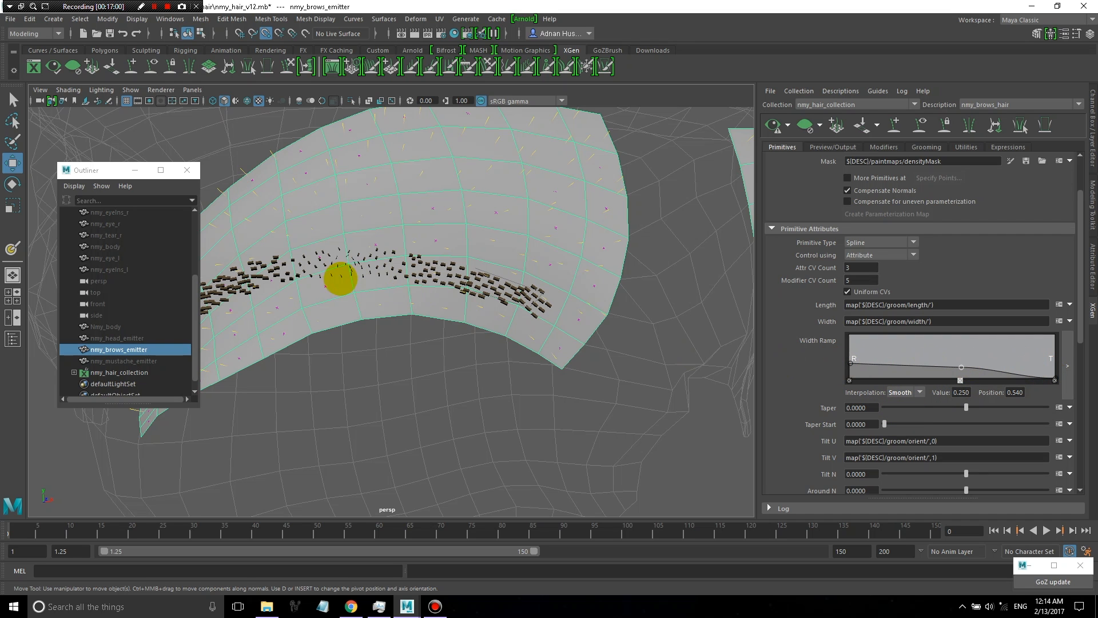
Update the hair preview and inspect the shape of the tapered hairs up close and from a distance.
alt+drag(400, 290, 468, 294)
scroll(641, 336, up, 2)
alt+middle_drag(666, 343, 588, 314)
scroll(598, 307, up, 4)
click(776, 126)
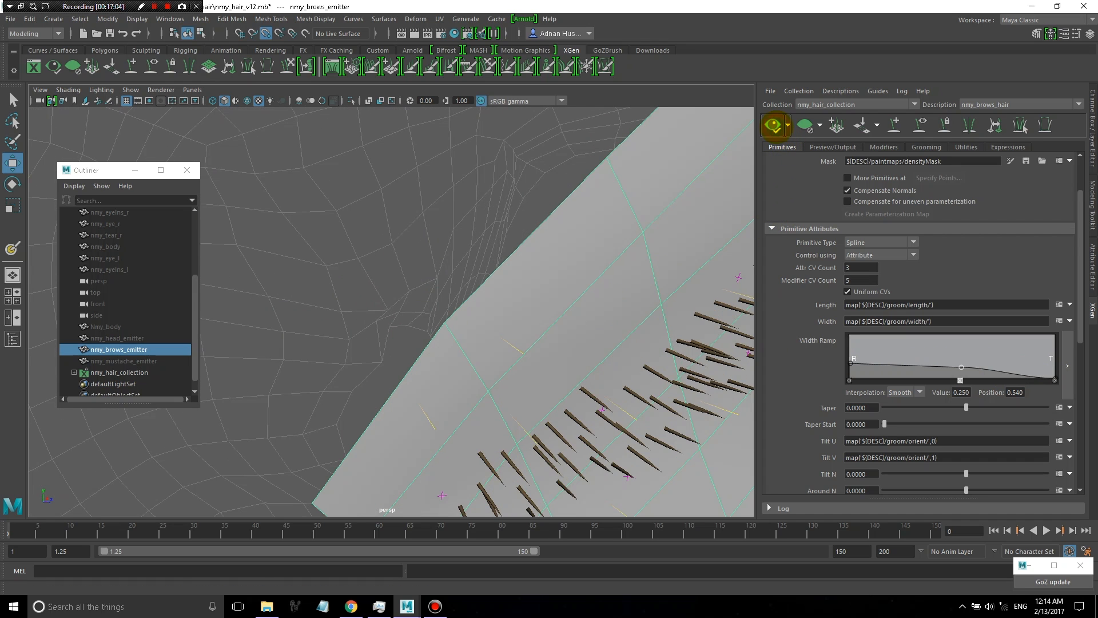
alt+drag(633, 326, 544, 290)
scroll(544, 290, up, 4)
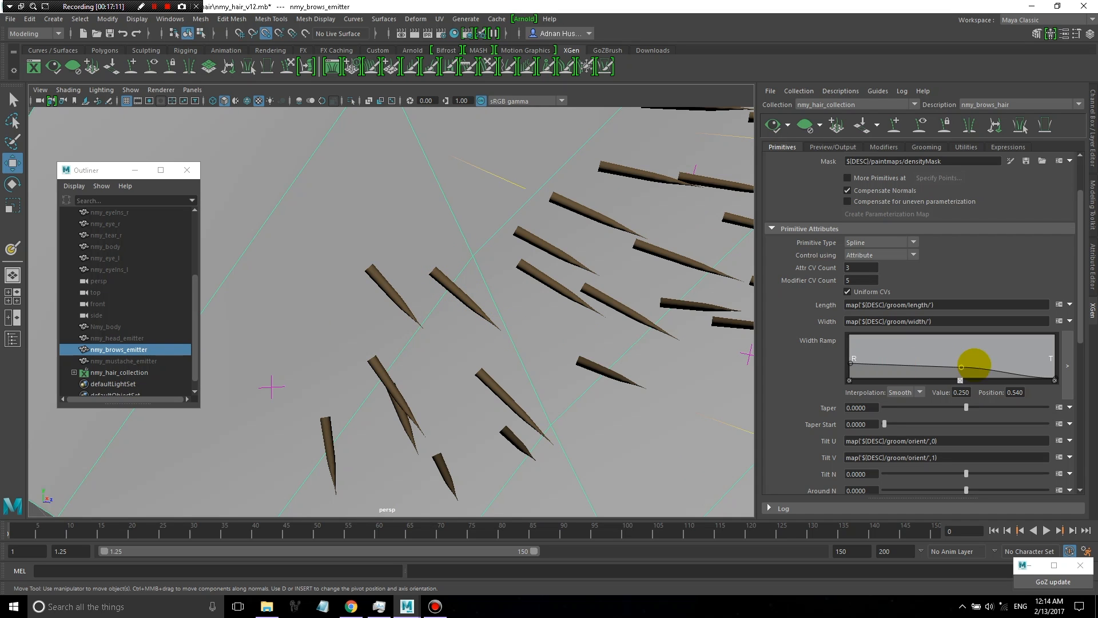
scroll(509, 326, down, 8)
alt+right_drag(523, 326, 656, 326)
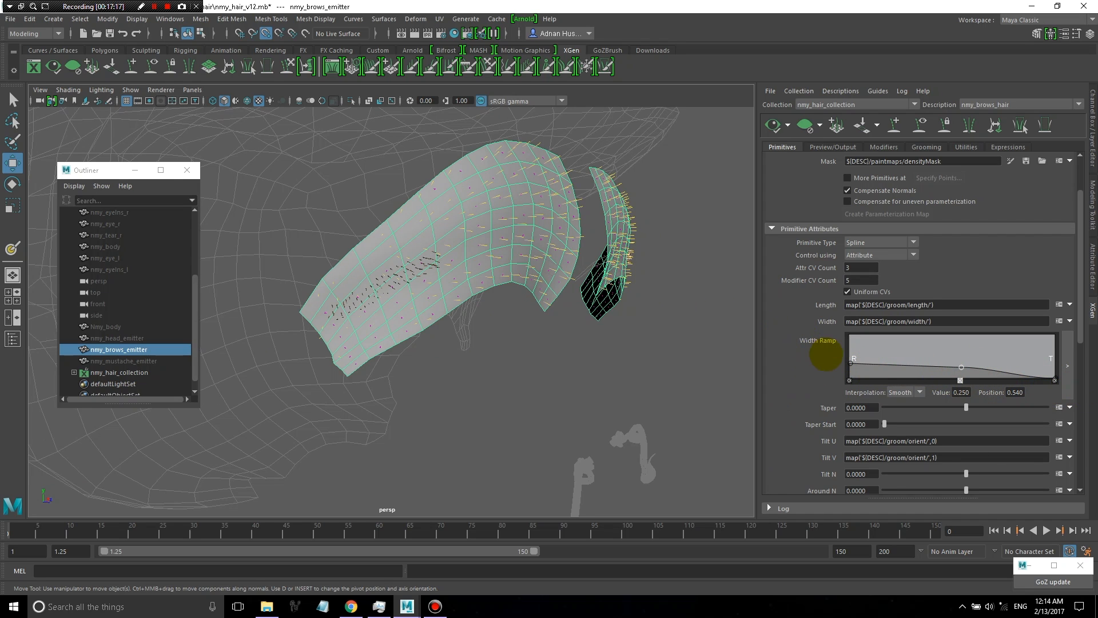
Review the remaining primitive settings, including tilt, bend, region control, displacement and culling.
scroll(823, 366, down, 4)
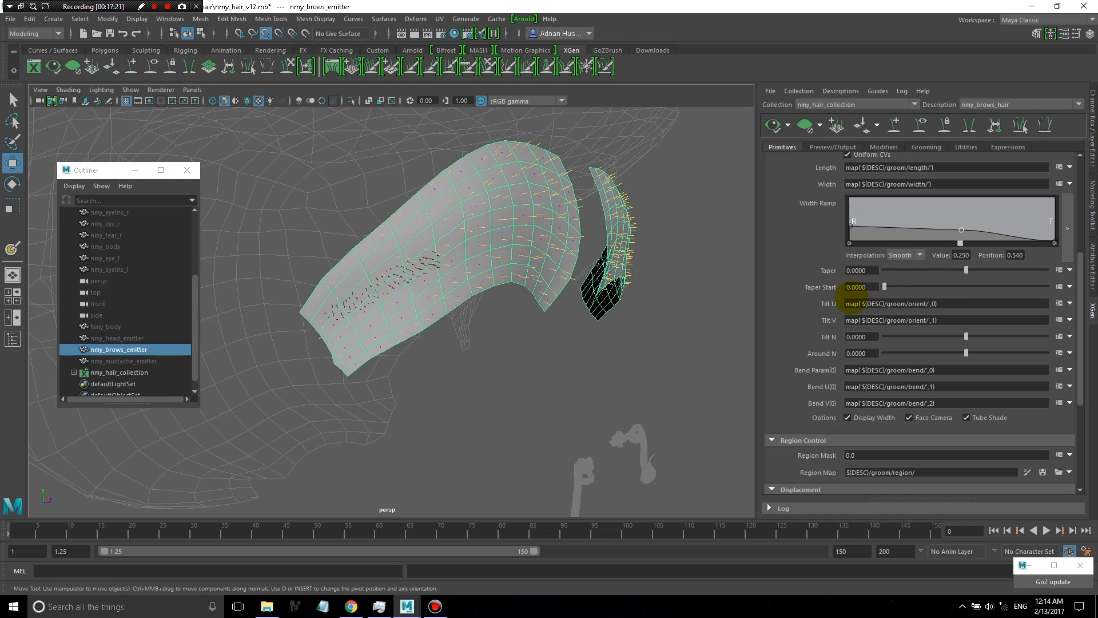
scroll(822, 318, down, 1)
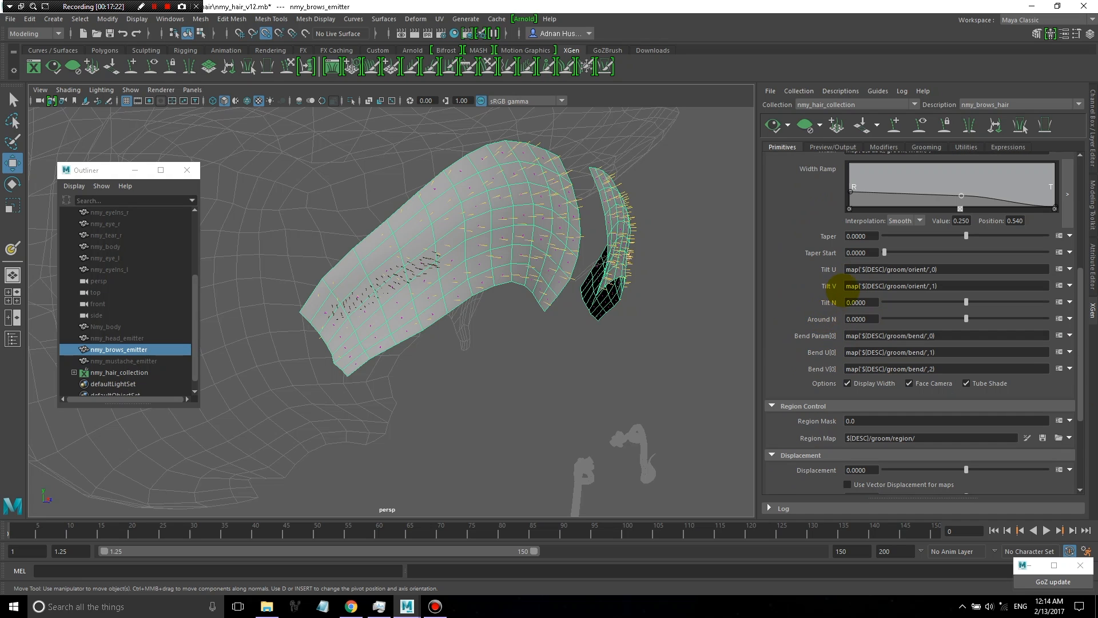
scroll(829, 334, down, 4)
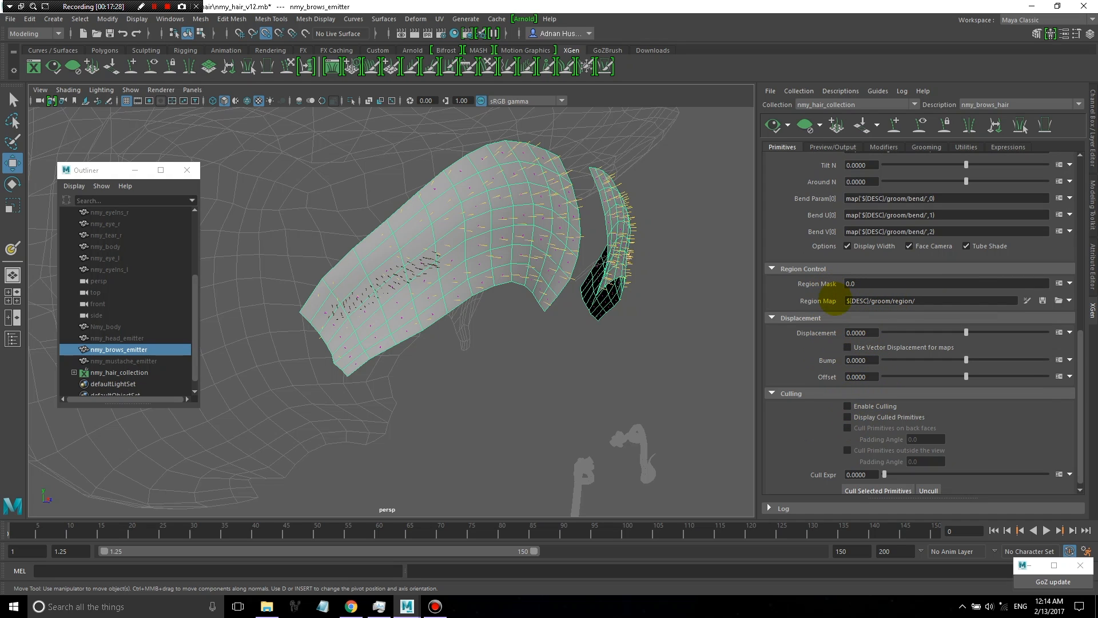
scroll(819, 340, down, 1)
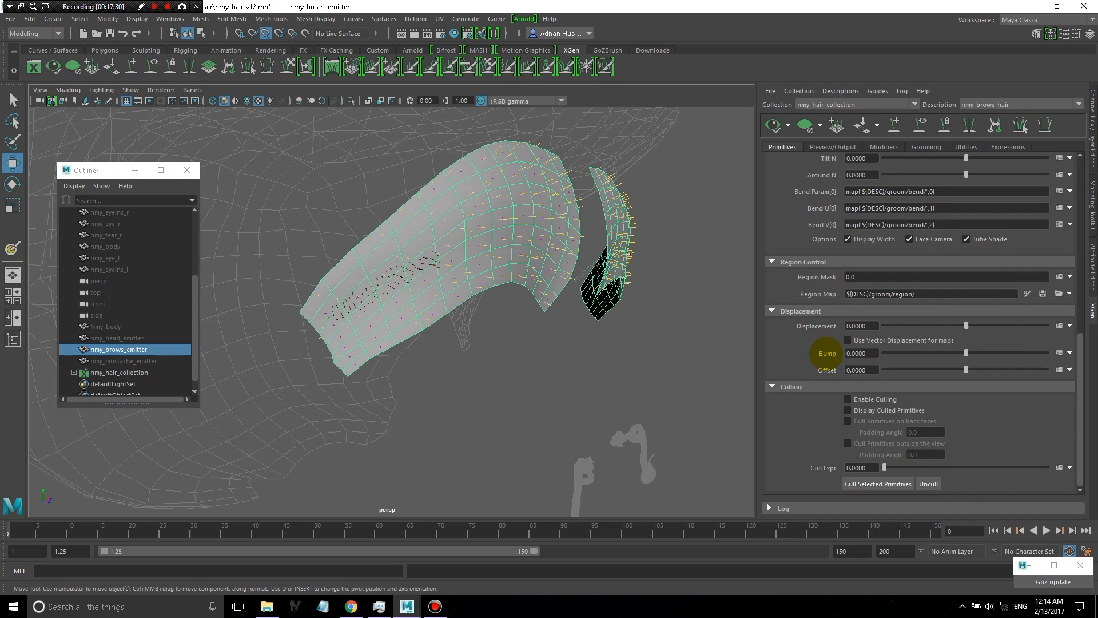
Look over the generator and primitive settings once more and save the scene.
scroll(829, 357, up, 10)
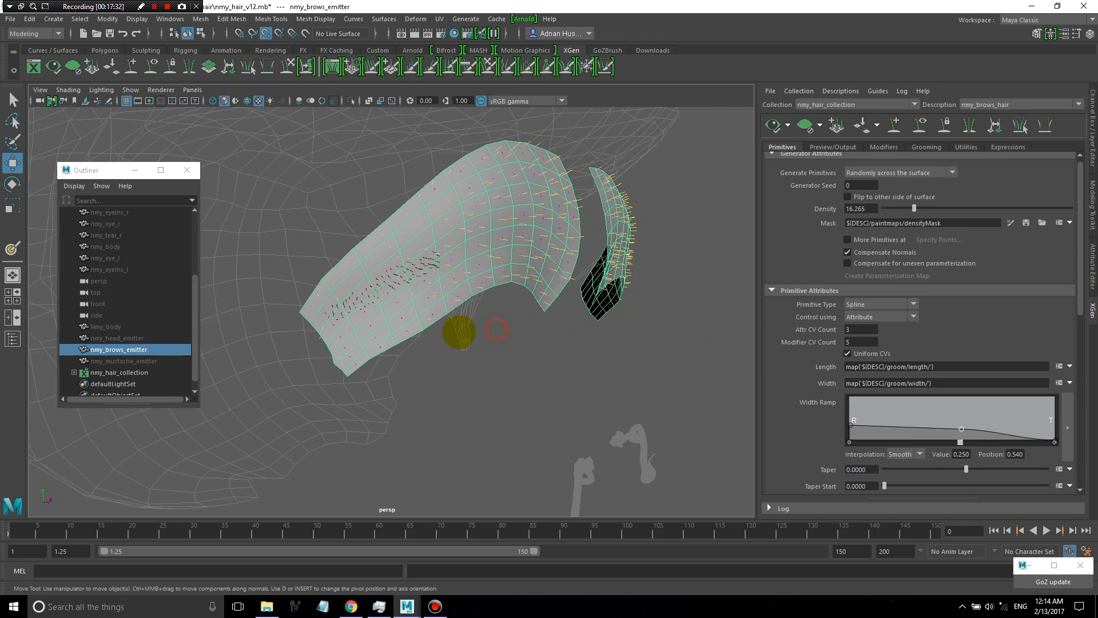
scroll(466, 330, up, 3)
scroll(466, 314, down, 5)
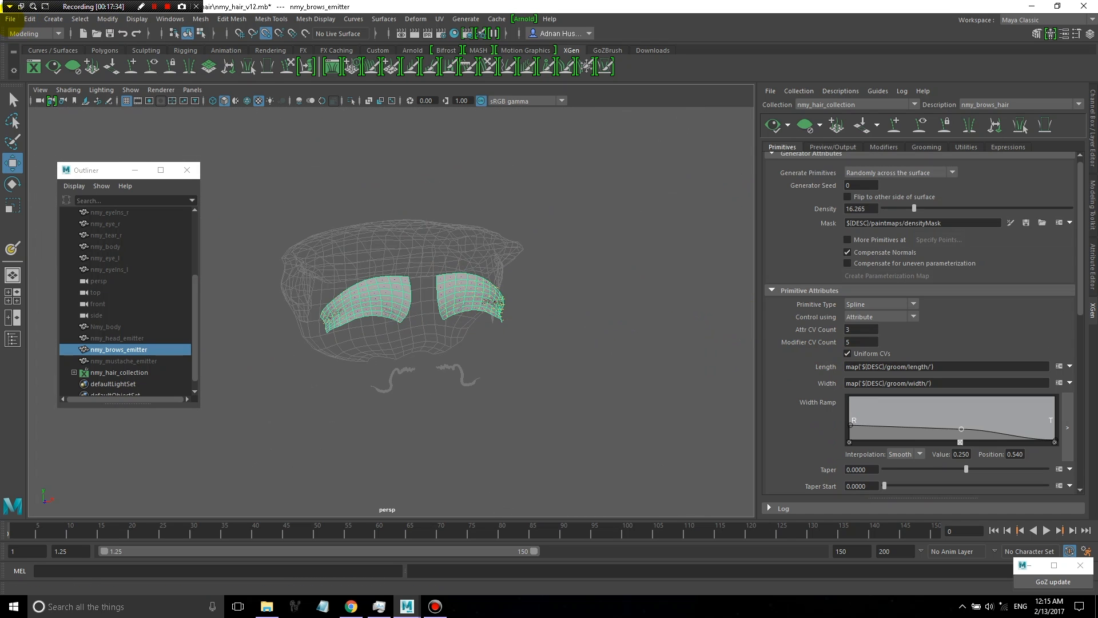
click(10, 19)
click(23, 65)
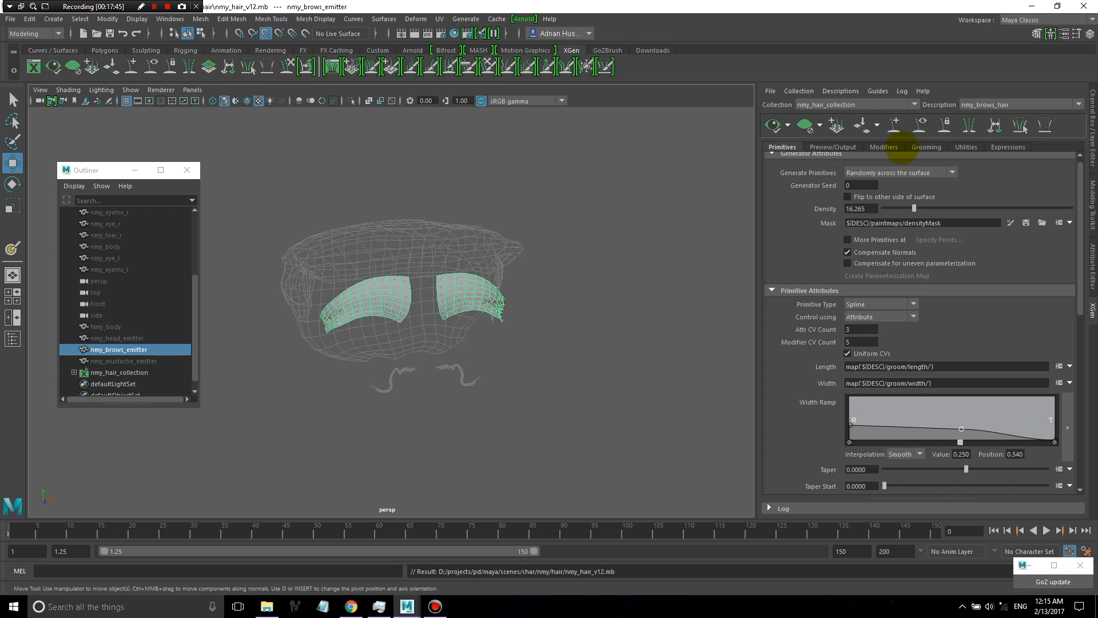
Turn off Sync for the grooming density, set it to 50, and inspect the denser hairs on the brow emitter.
click(926, 146)
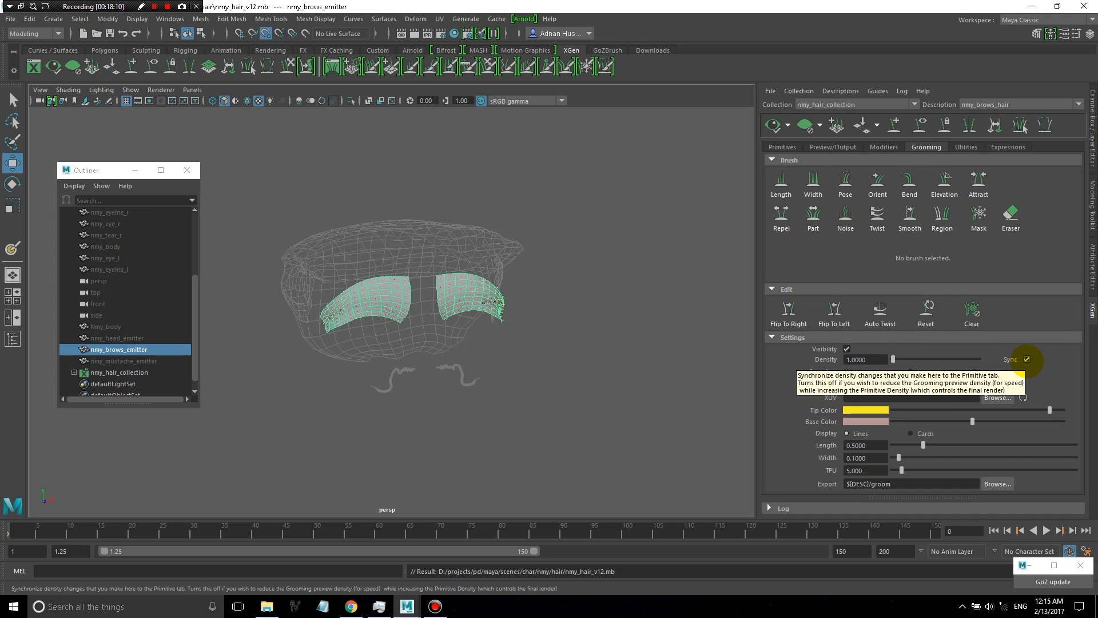
click(1026, 360)
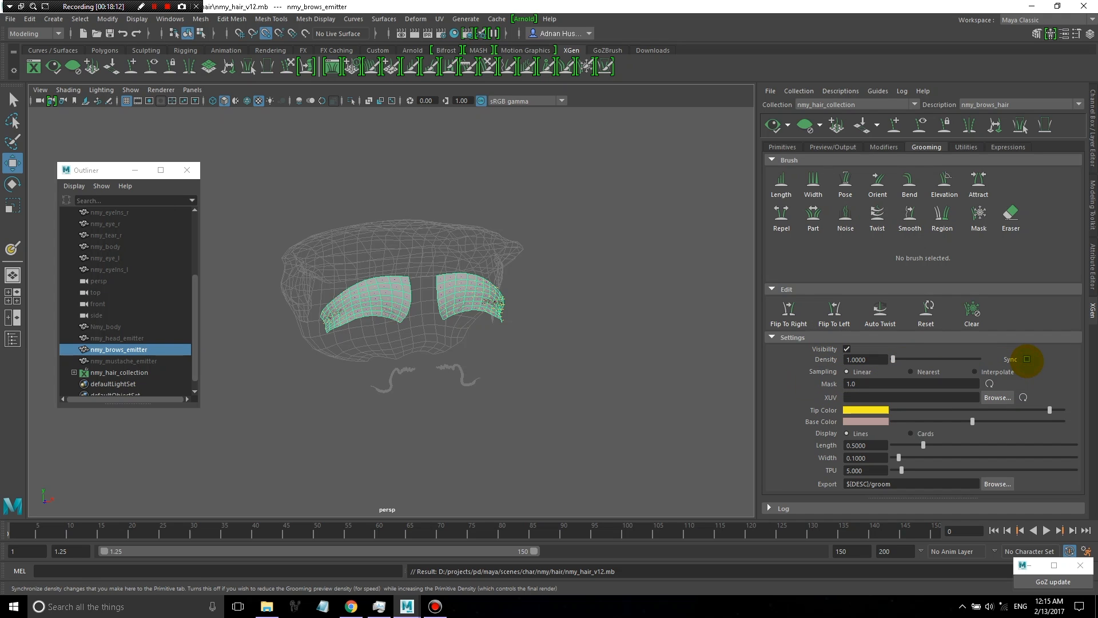
click(874, 358)
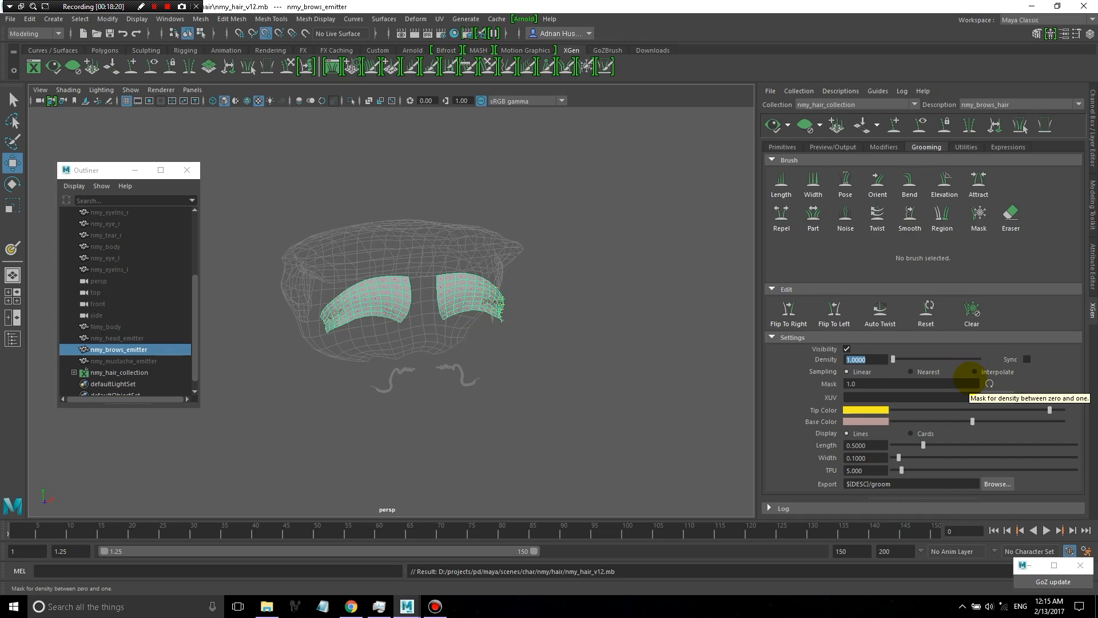
text(50)
key(Return)
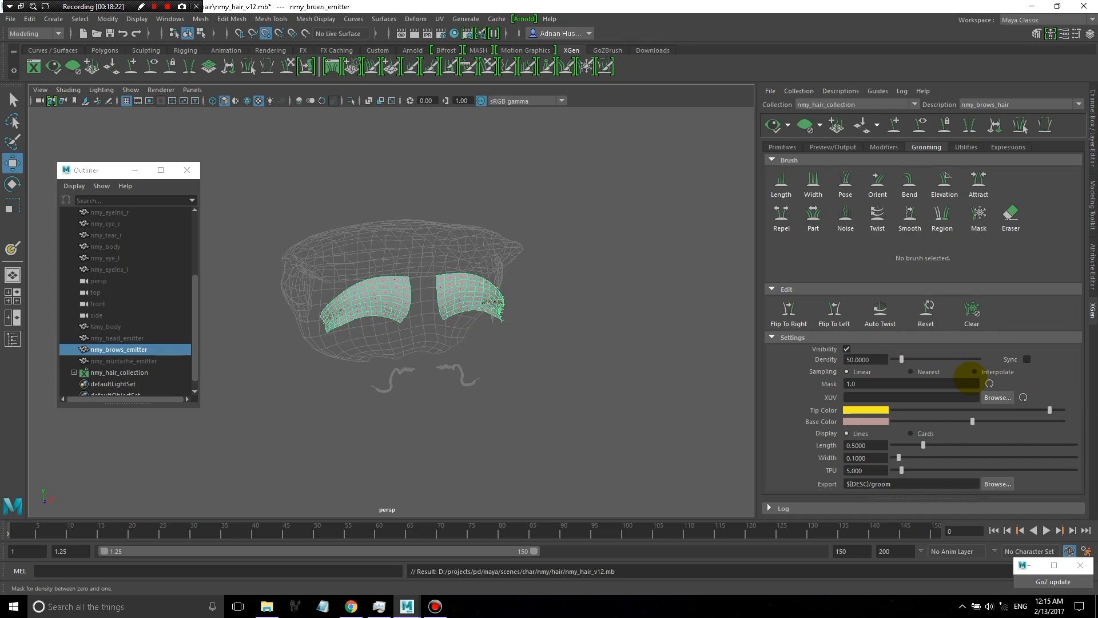
scroll(354, 286, up, 6)
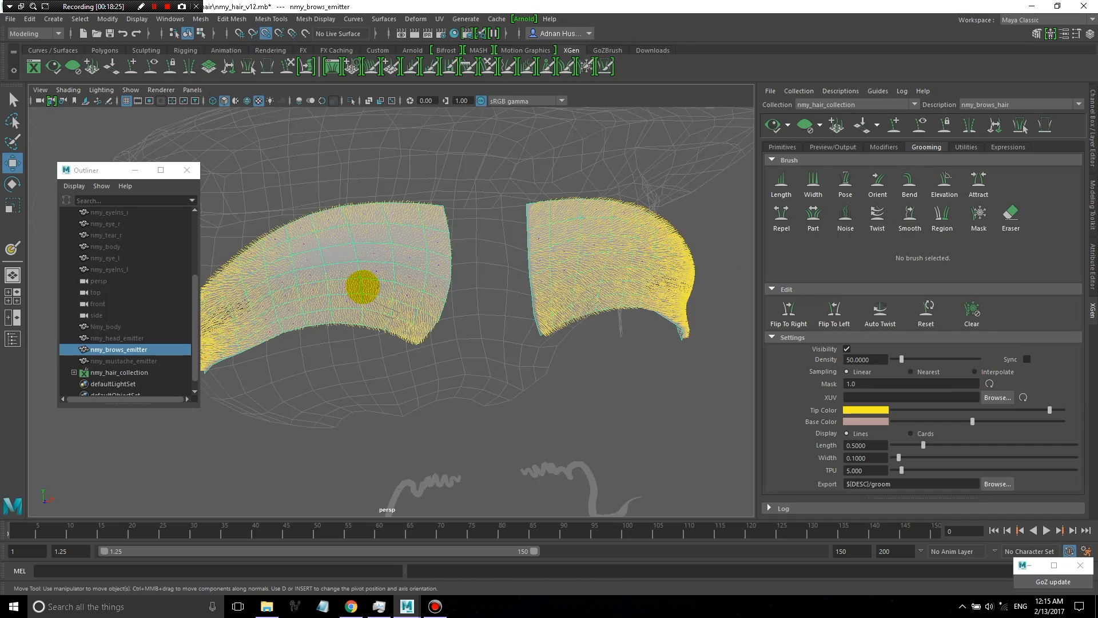
alt+drag(397, 275, 527, 201)
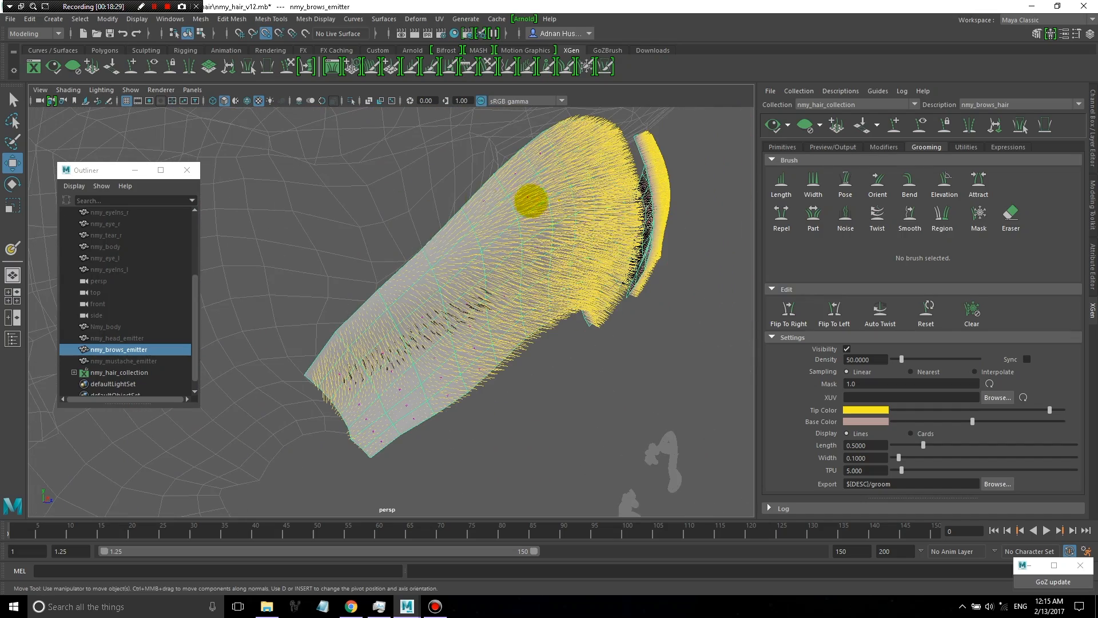
alt+drag(541, 284, 511, 291)
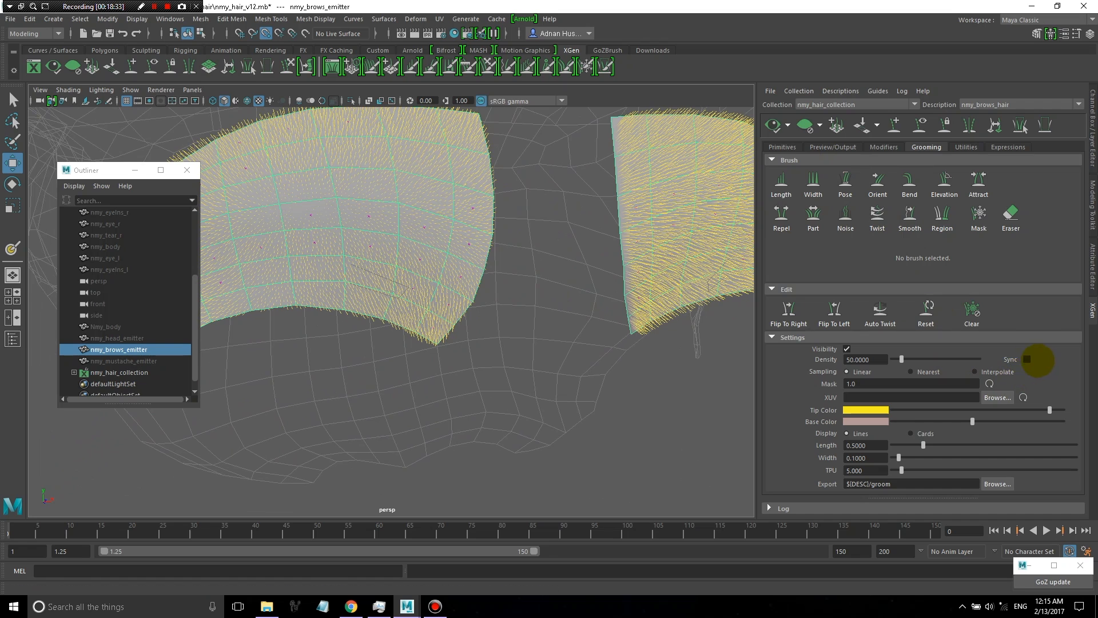
Check the separate primitive density and set the grooming sampling method to Interpolate.
click(782, 147)
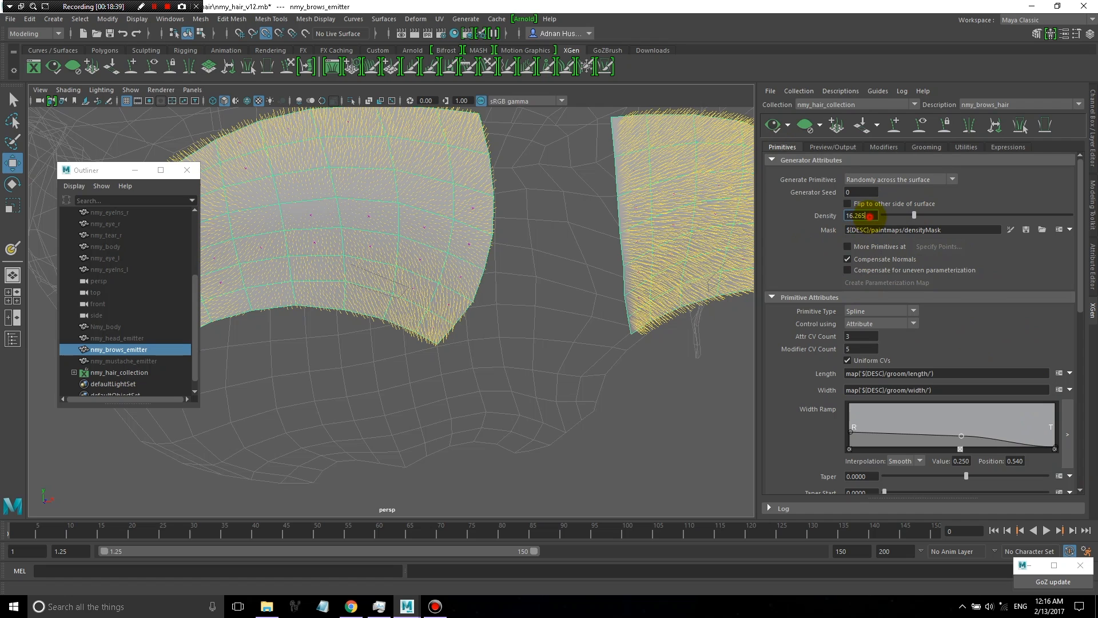
drag(869, 216, 825, 215)
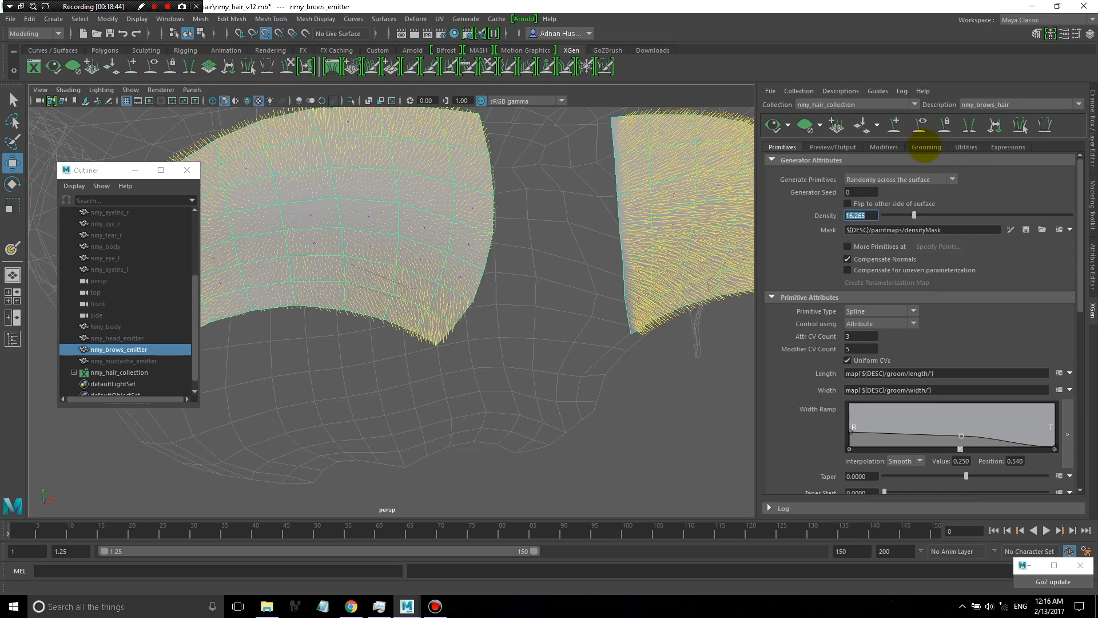
click(926, 147)
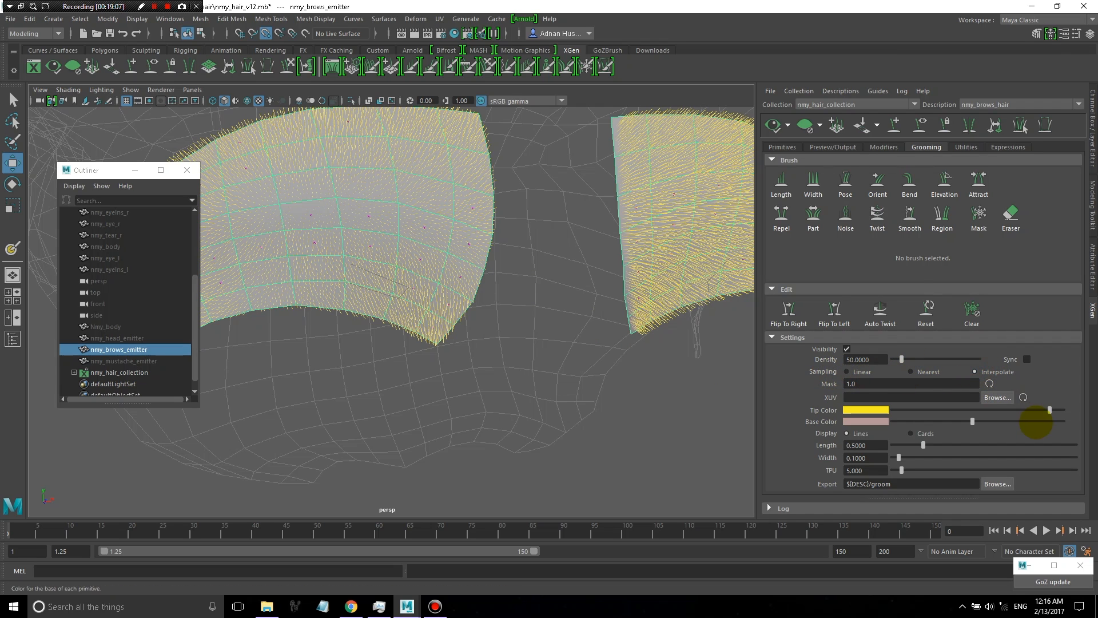
click(879, 359)
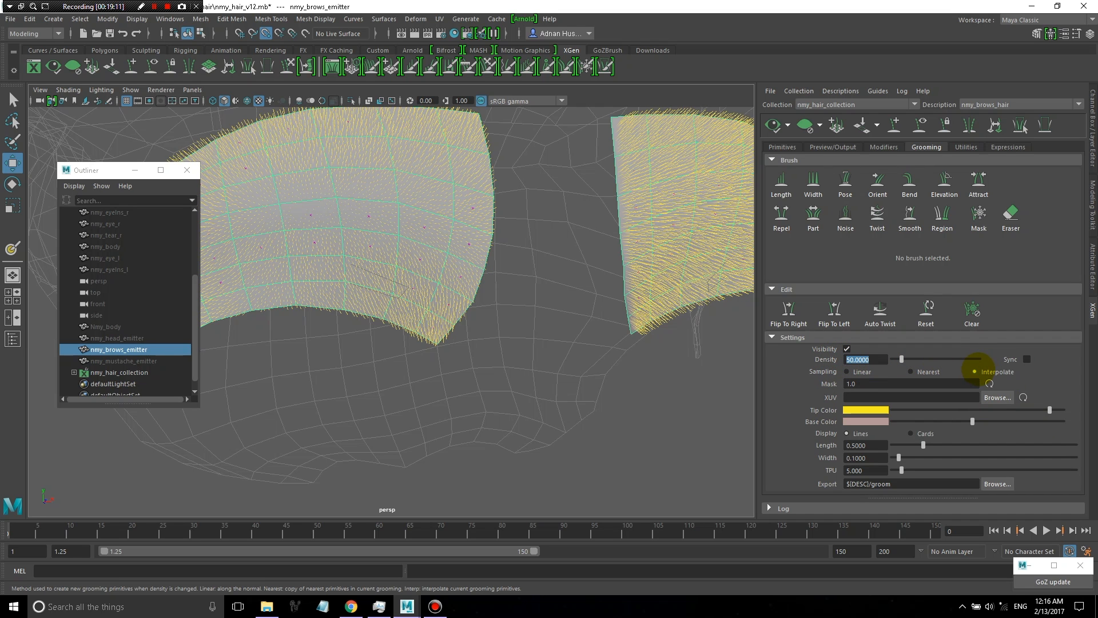
alt+drag(412, 285, 410, 208)
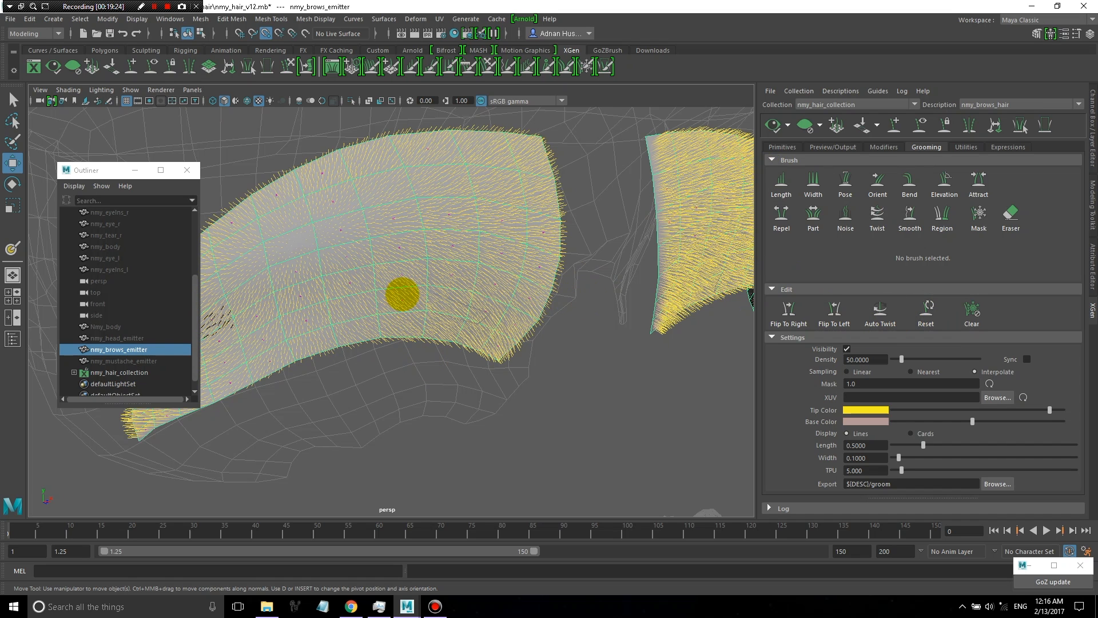
Review the primitive, preview/output, modifier and grooming settings, and examine the hair length on the brows from the side.
click(781, 147)
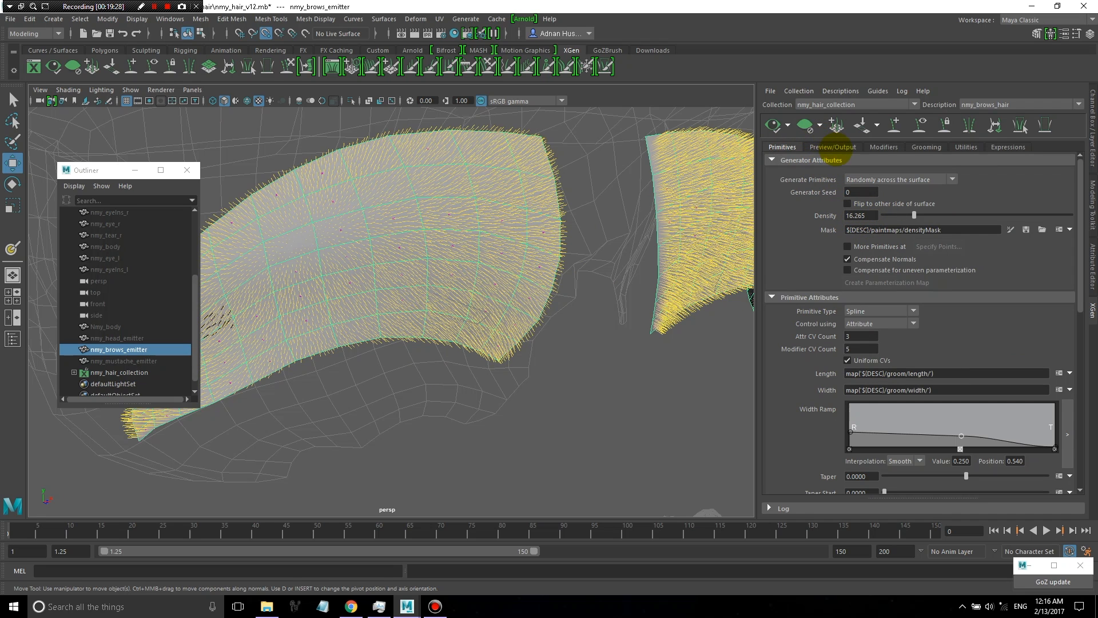
click(844, 148)
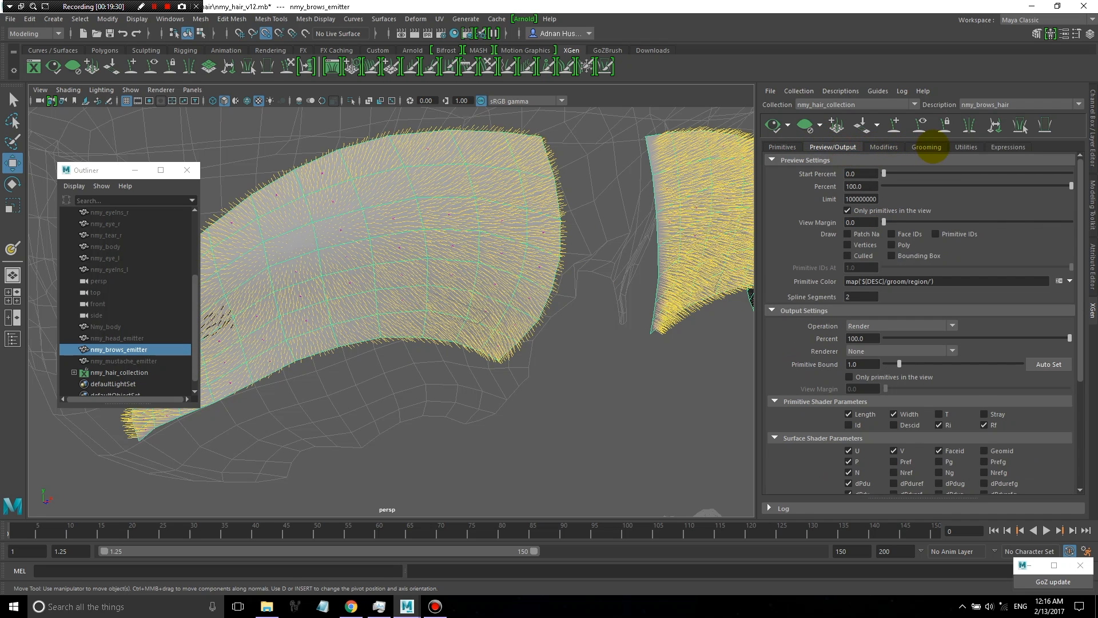
click(926, 147)
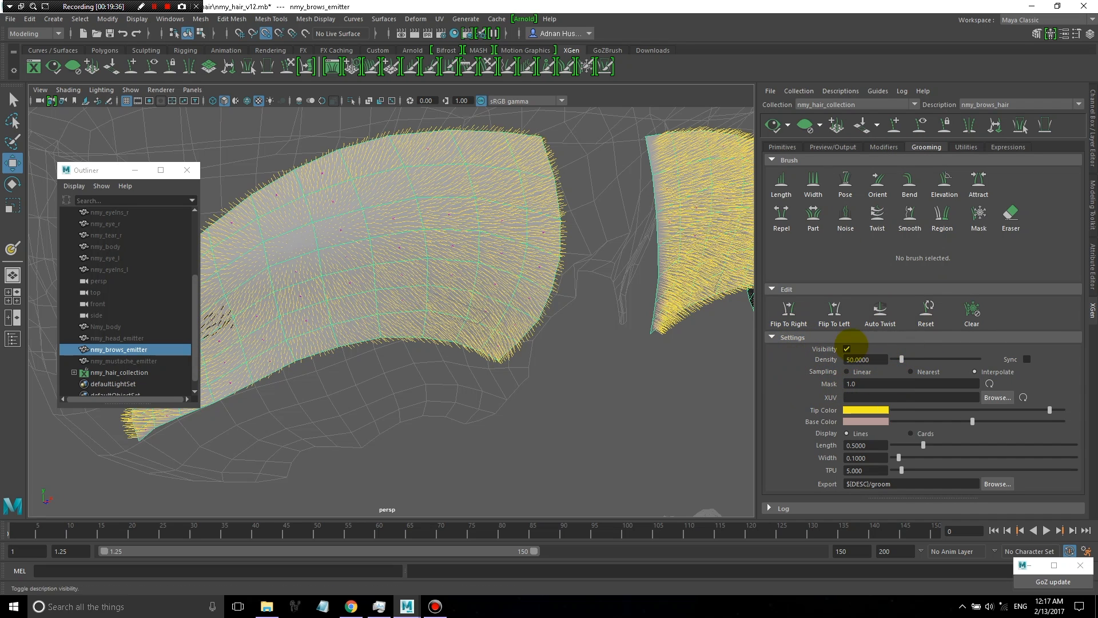
click(781, 146)
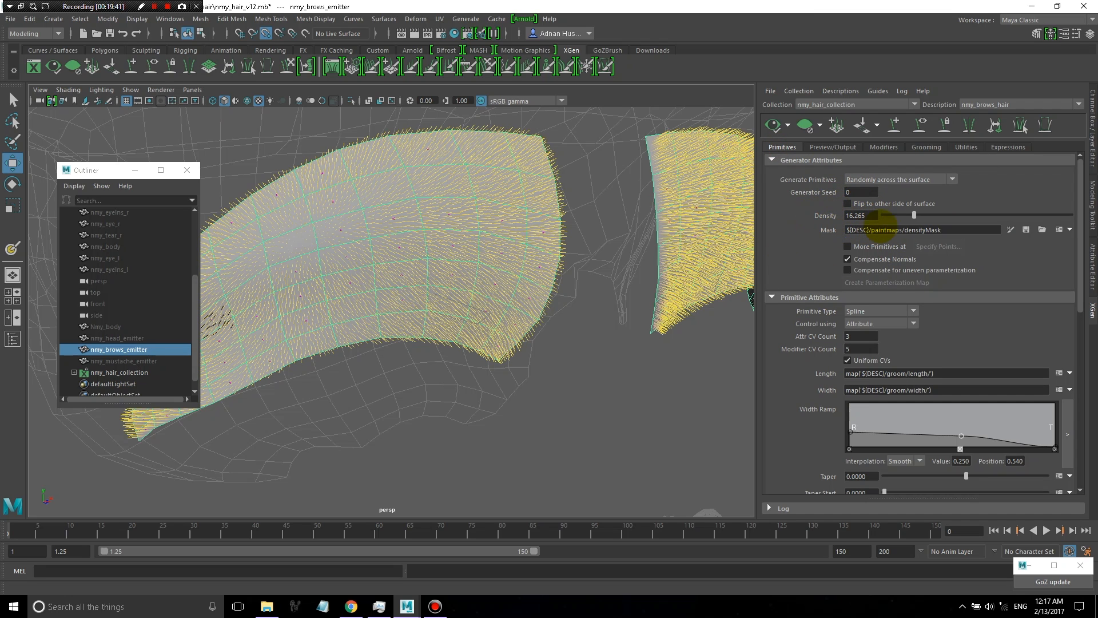
click(884, 146)
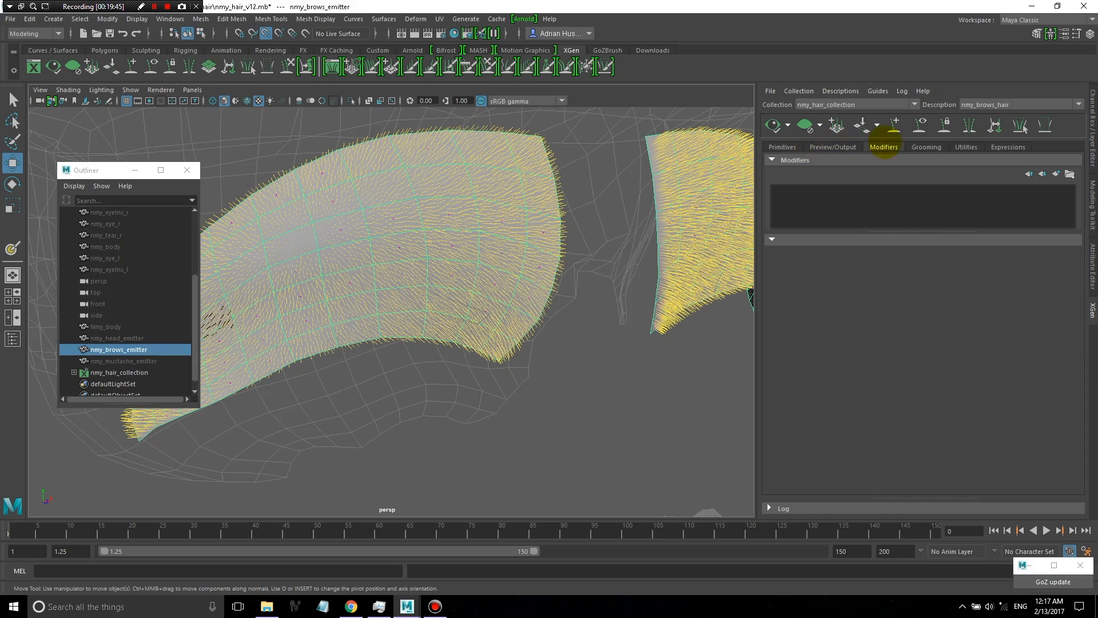
click(927, 147)
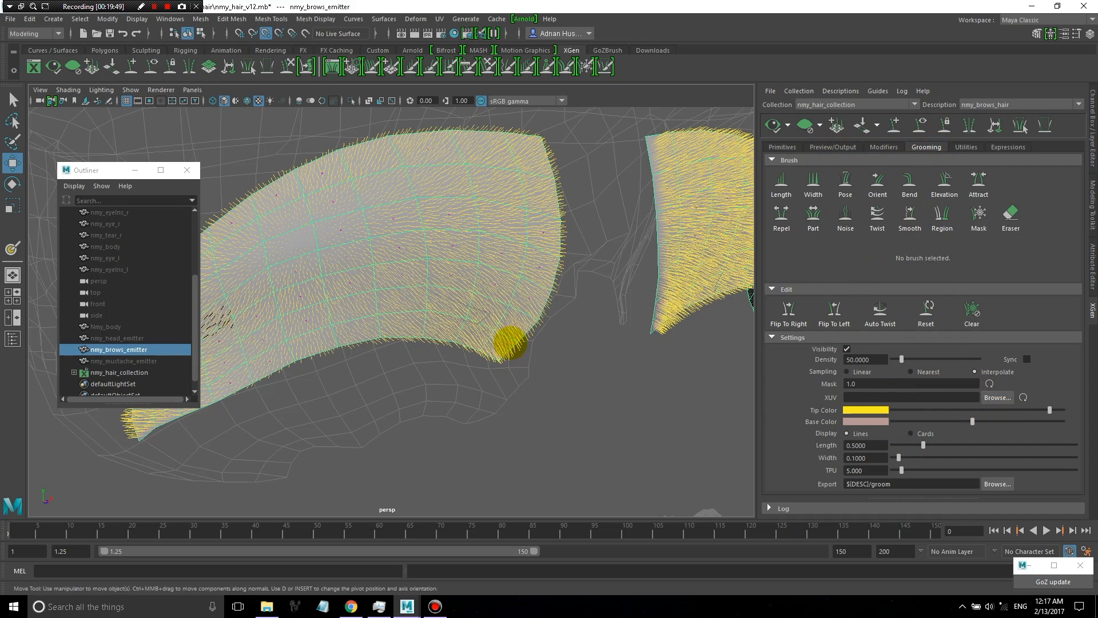
alt+drag(461, 292, 534, 330)
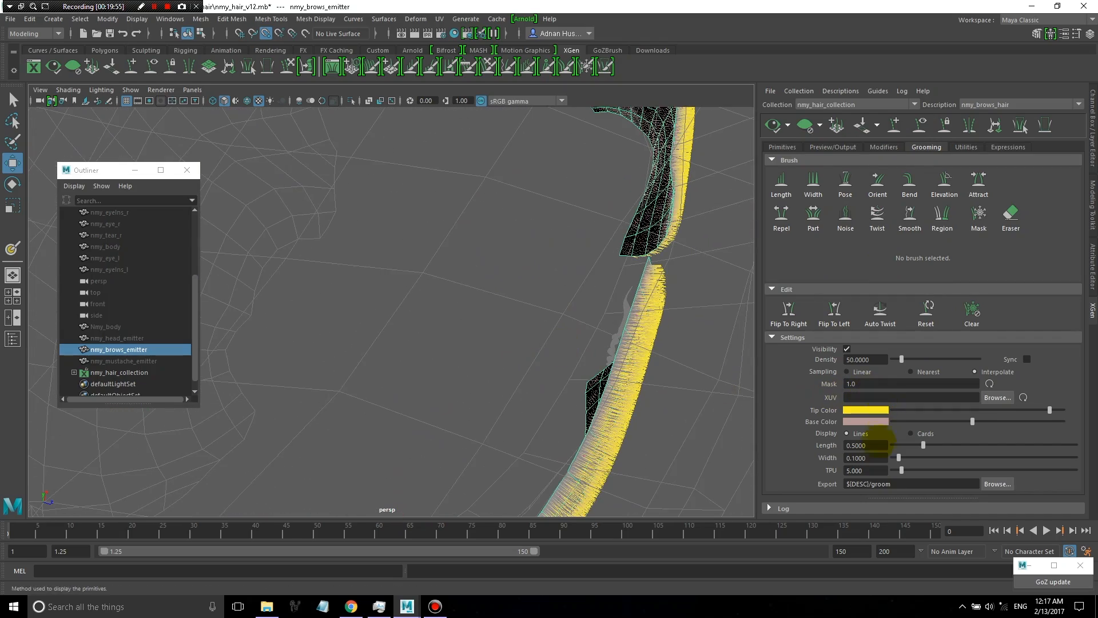
double_click(864, 445)
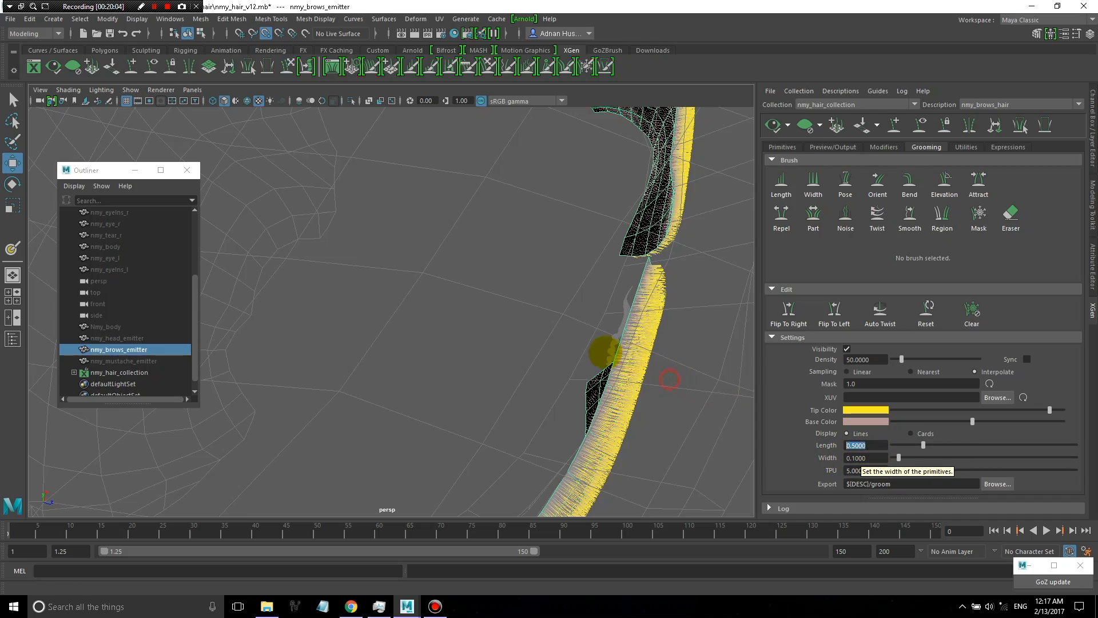
mouse_move(601, 350)
alt+mouse_down()
mouse_move(579, 342)
mouse_move(600, 331)
mouse_move(617, 352)
alt+mouse_up()
scroll(513, 314, up, 5)
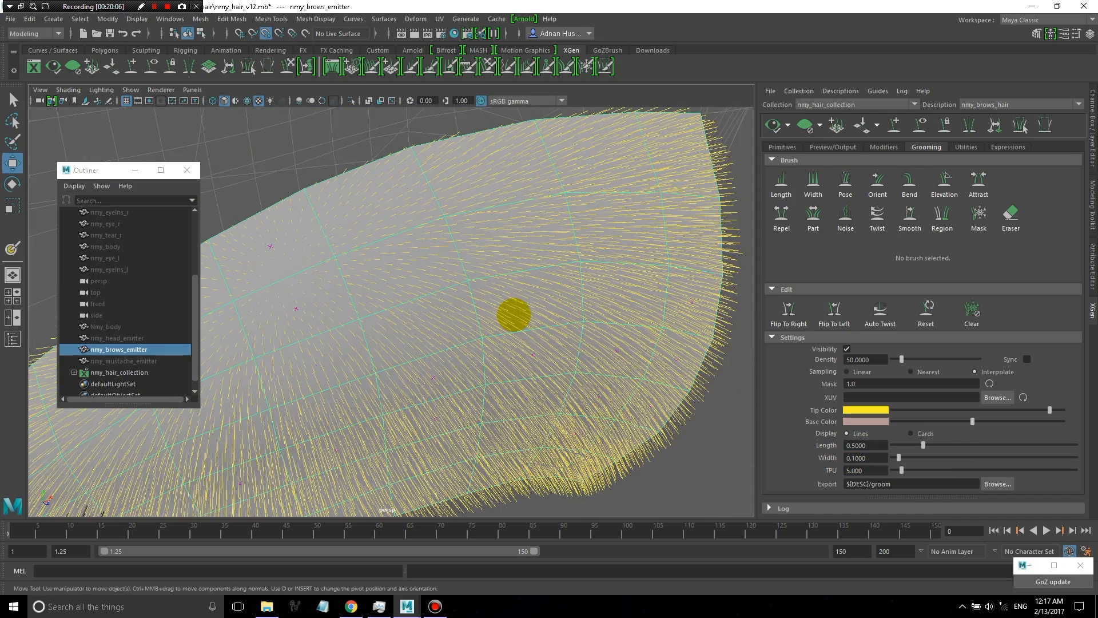
Comb the hairs on the inner part of the character's right brow with the Bend brush at magnitude 0.800.
alt+right_drag(522, 324, 466, 268)
scroll(462, 272, up, 6)
alt+middle_drag(468, 288, 444, 242)
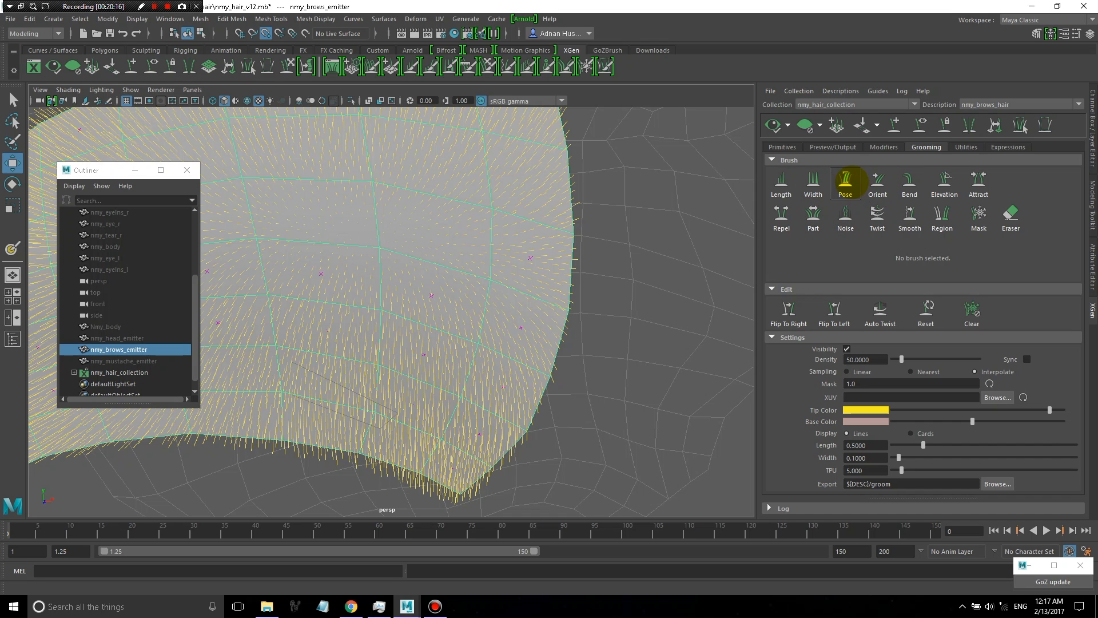
click(907, 178)
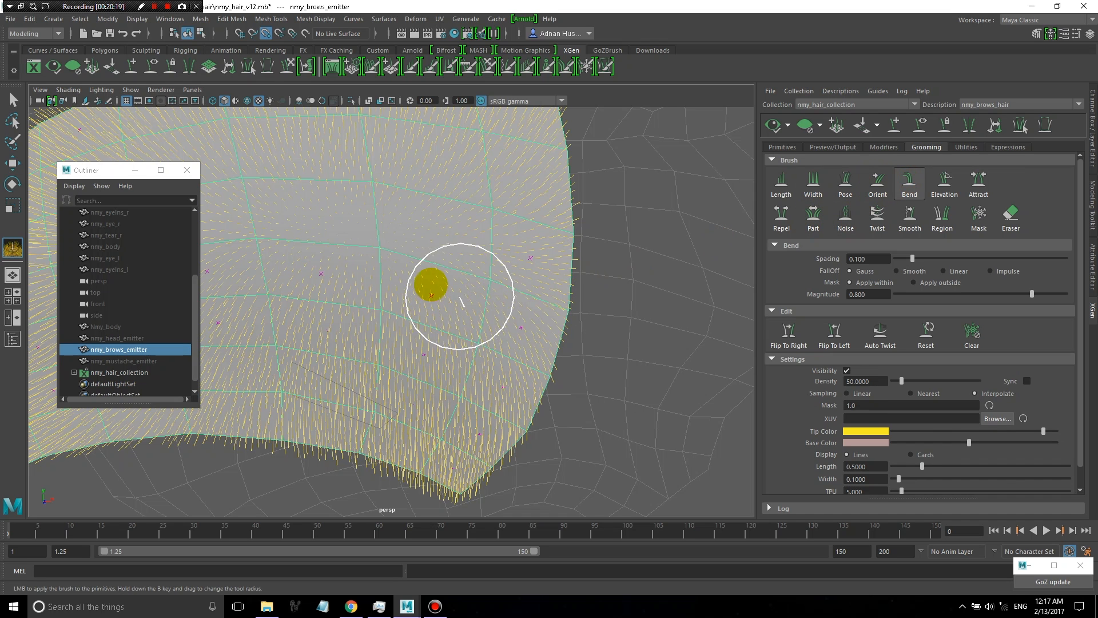
scroll(431, 281, down, 5)
mouse_move(432, 276)
alt+mouse_down()
mouse_move(413, 335)
mouse_move(348, 271)
alt+mouse_up()
alt+middle_drag(348, 271, 399, 303)
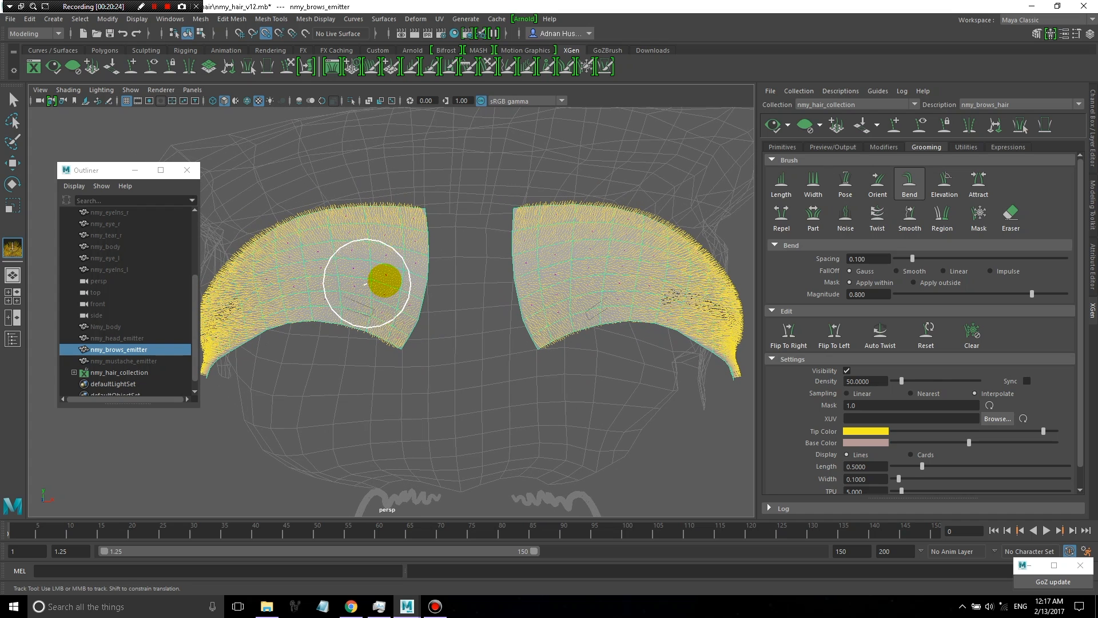
alt+drag(380, 277, 416, 277)
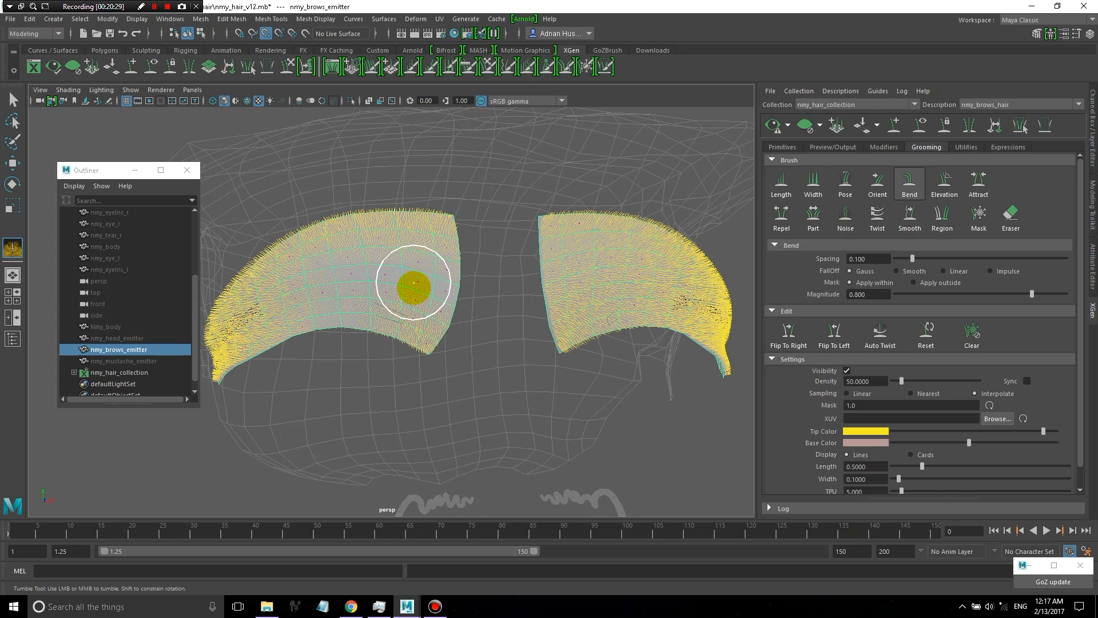
alt+drag(414, 282, 436, 338)
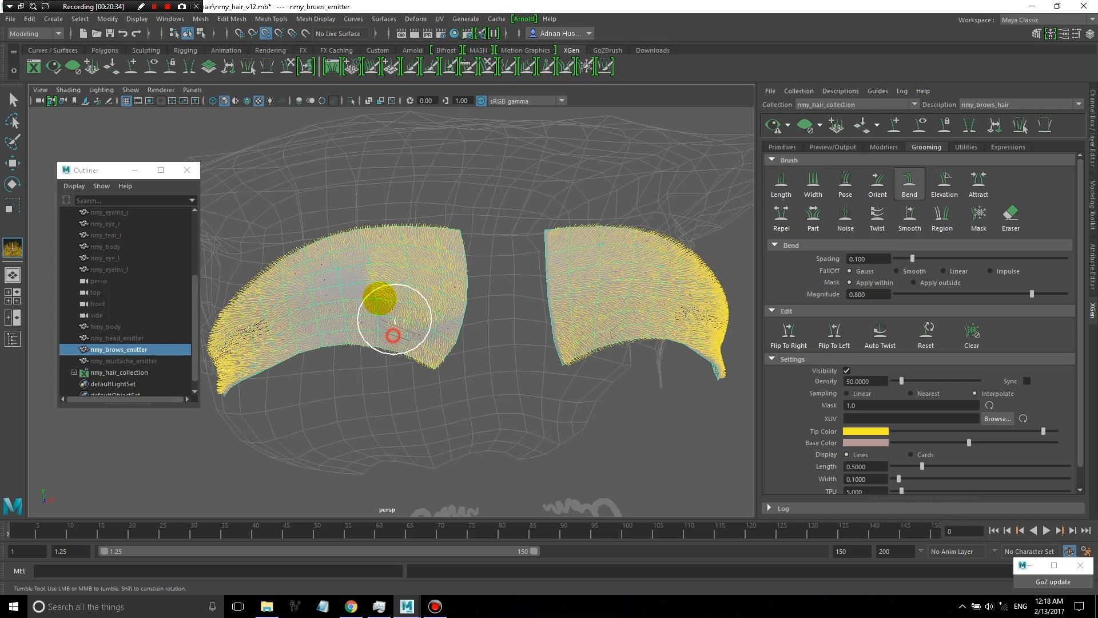
scroll(383, 326, up, 5)
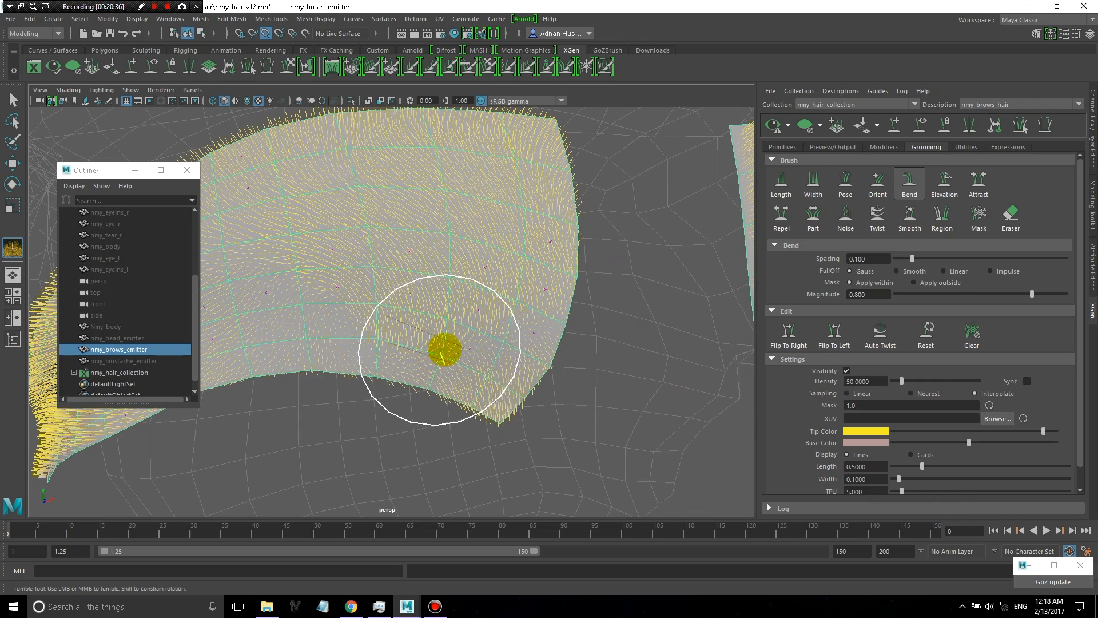
Check the groomed right brow in wireframe and shaded display, and bend the hairs at its lower inner corner with the Bend brush.
key(4)
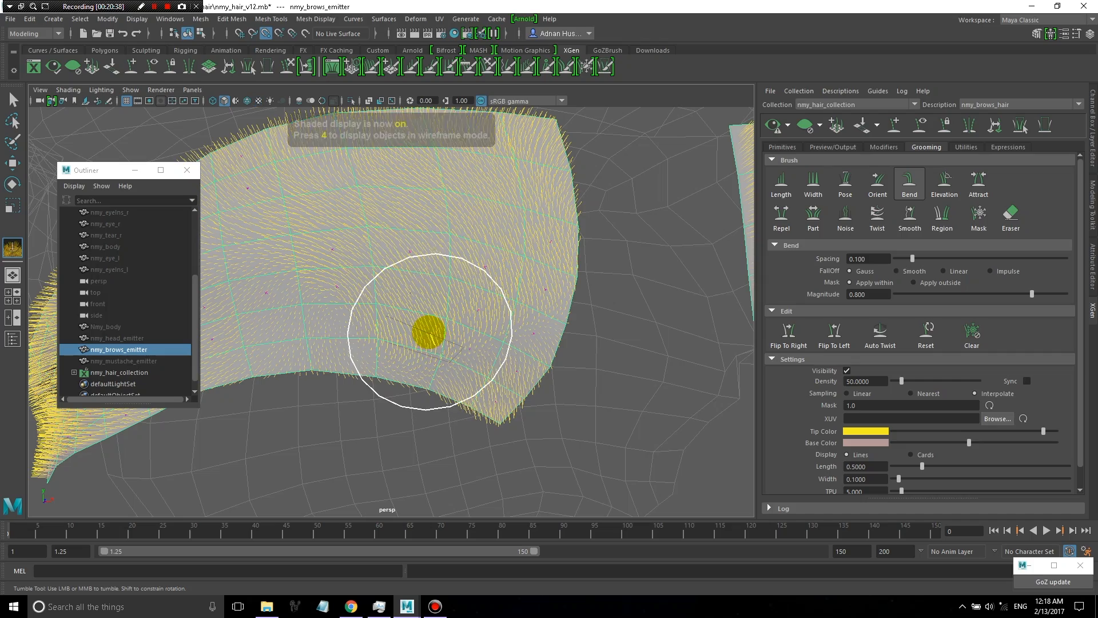
scroll(439, 326, down, 2)
mouse_move(440, 323)
alt+mouse_down()
mouse_move(482, 319)
mouse_move(452, 326)
alt+mouse_up()
key(5)
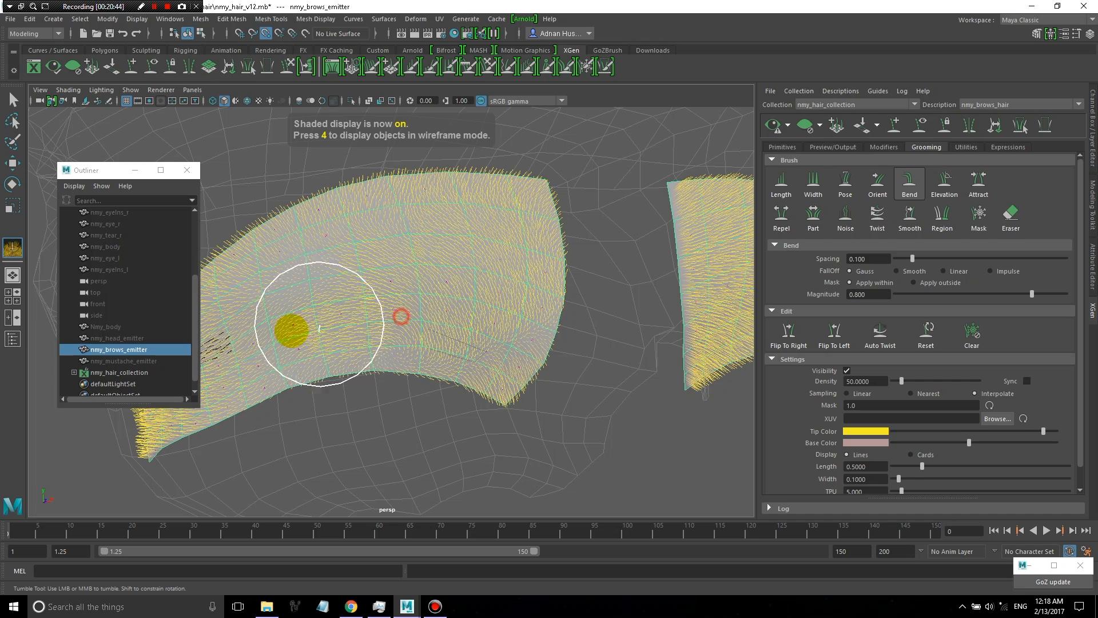
alt+middle_drag(373, 355, 588, 309)
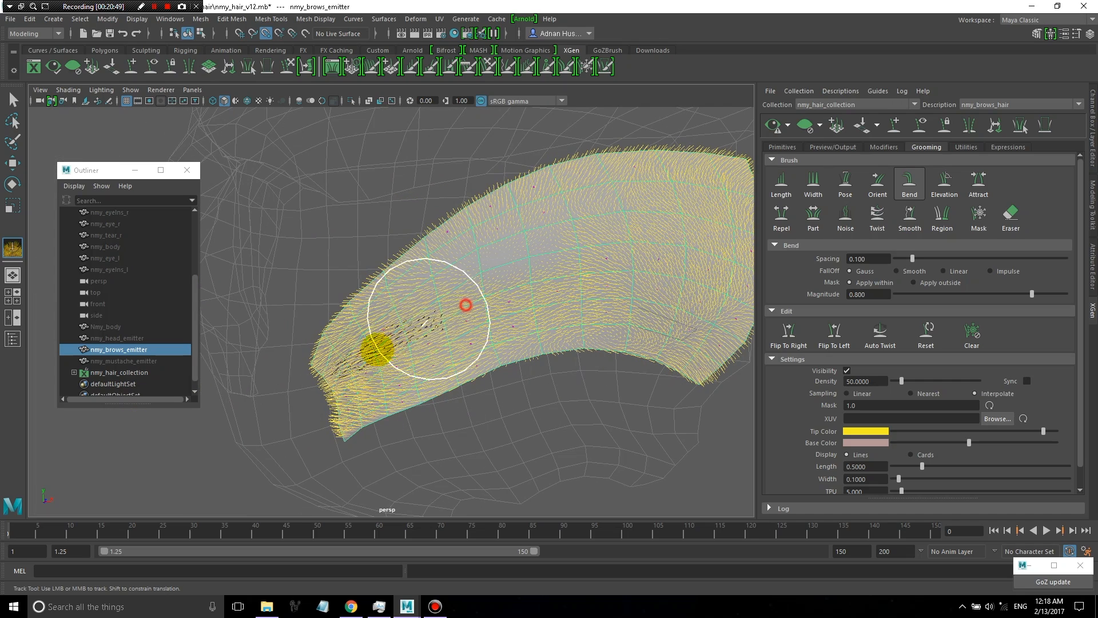
mouse_move(422, 320)
alt+mouse_down()
mouse_move(643, 319)
mouse_move(392, 263)
mouse_move(464, 305)
mouse_move(632, 323)
mouse_move(623, 321)
alt+mouse_up()
scroll(632, 324, up, 5)
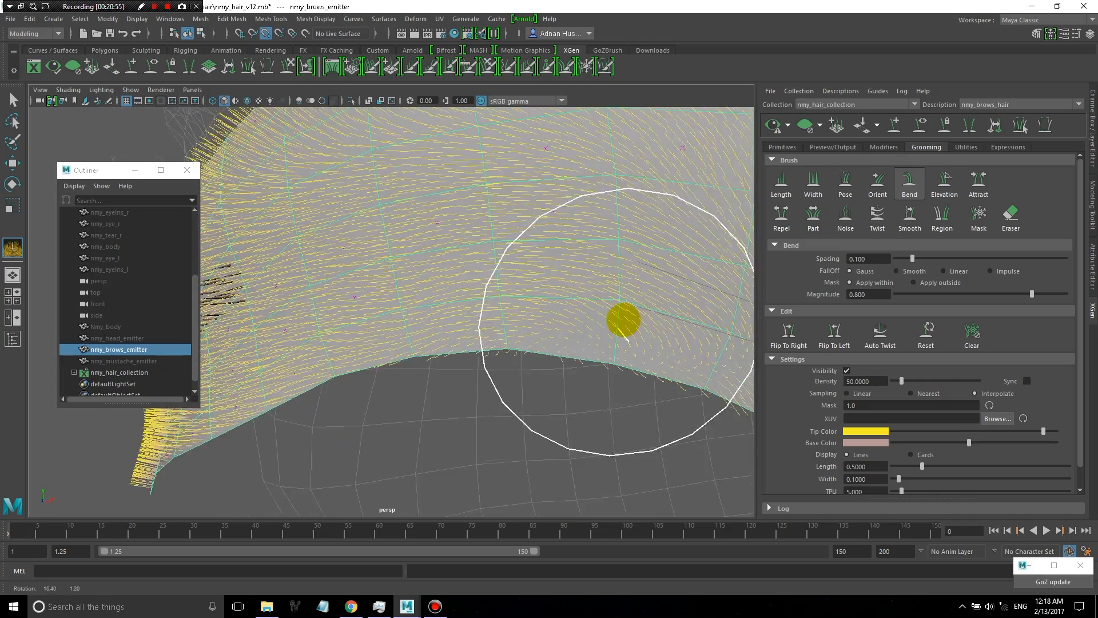
scroll(621, 322, down, 2)
drag(675, 377, 680, 383)
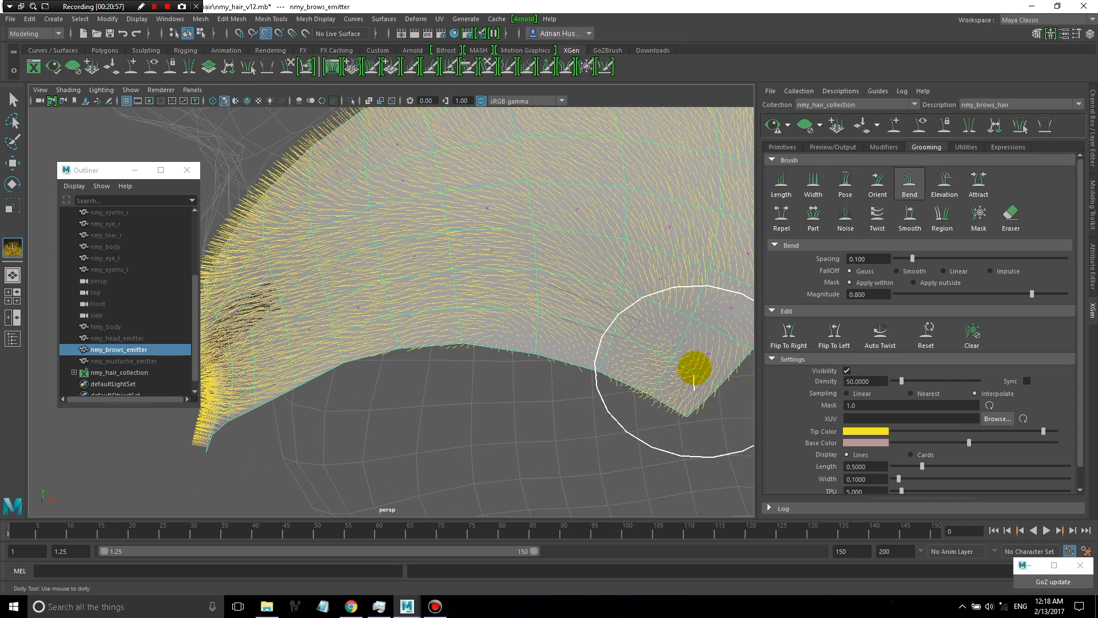
Examine the combed hair direction along the character's right brow and around its outer tail from the front and side.
scroll(644, 314, down, 3)
alt+drag(565, 328, 587, 279)
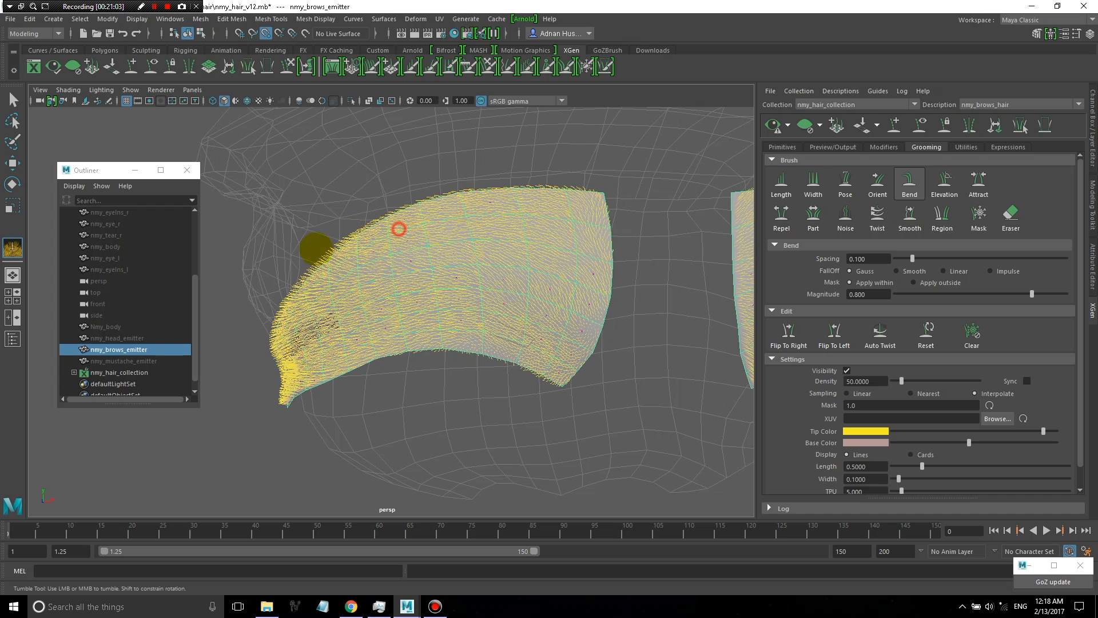
mouse_move(399, 229)
alt+mouse_down()
mouse_move(419, 256)
mouse_move(449, 228)
alt+mouse_up()
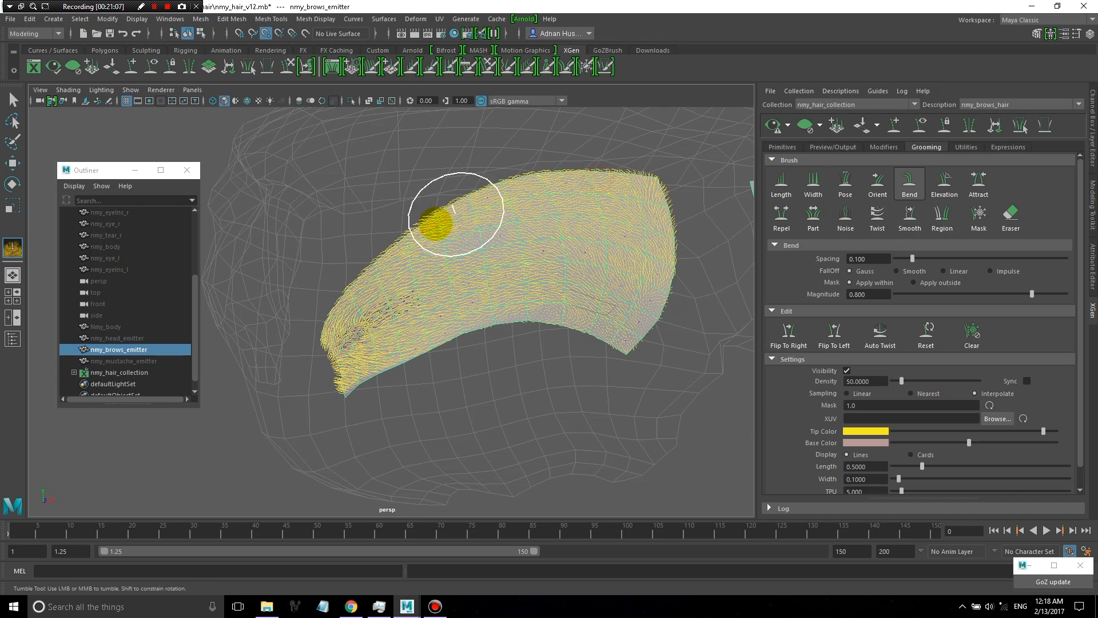
alt+drag(637, 225, 595, 234)
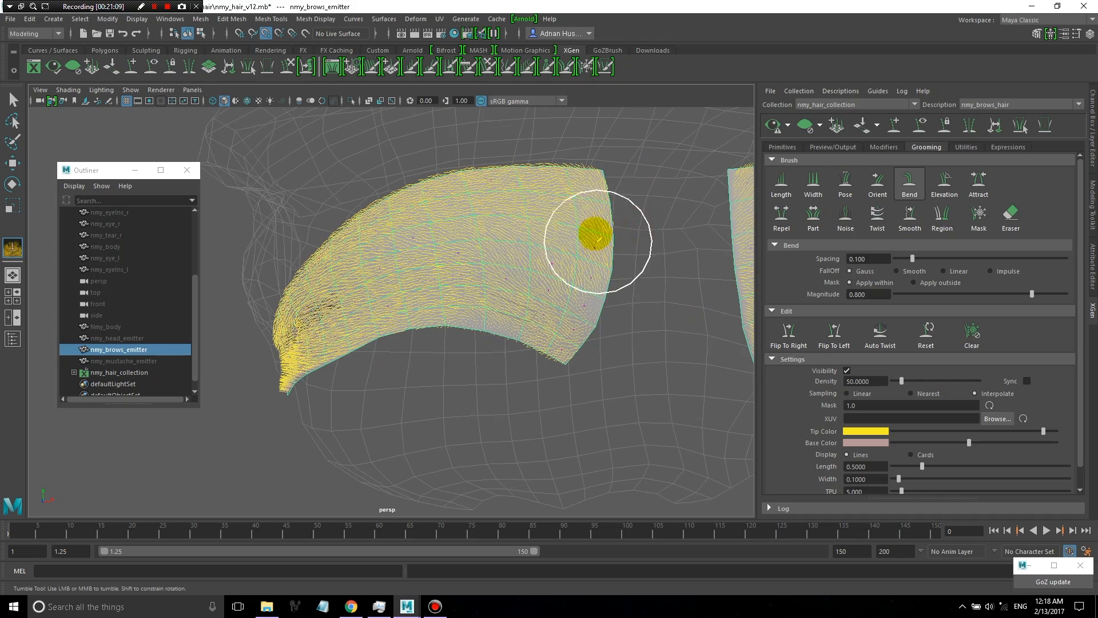
alt+drag(410, 243, 474, 260)
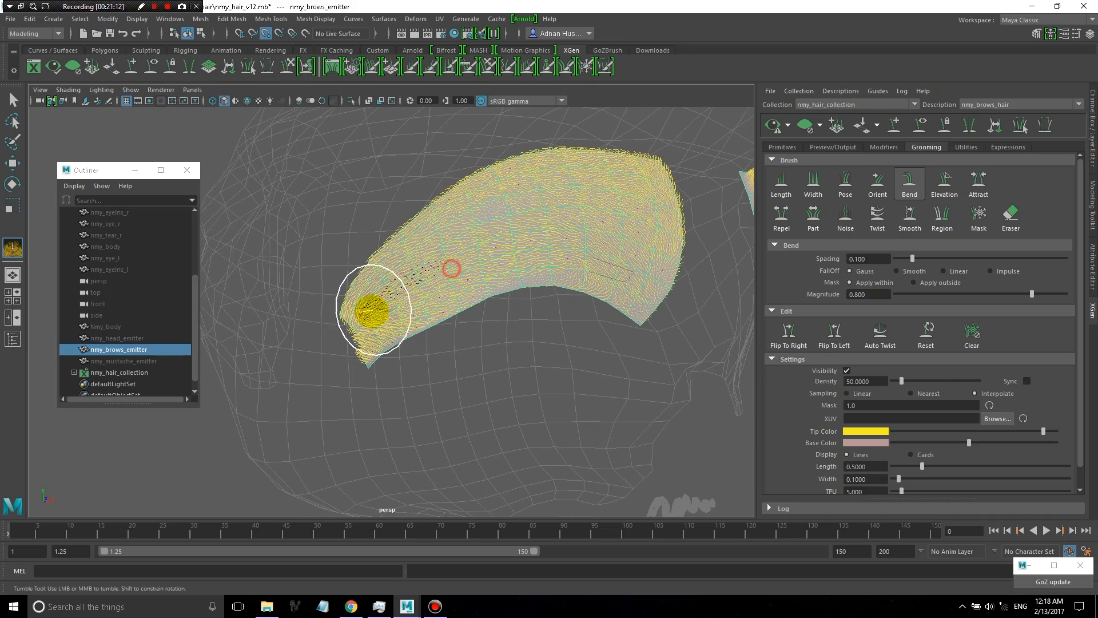
alt+drag(644, 253, 518, 265)
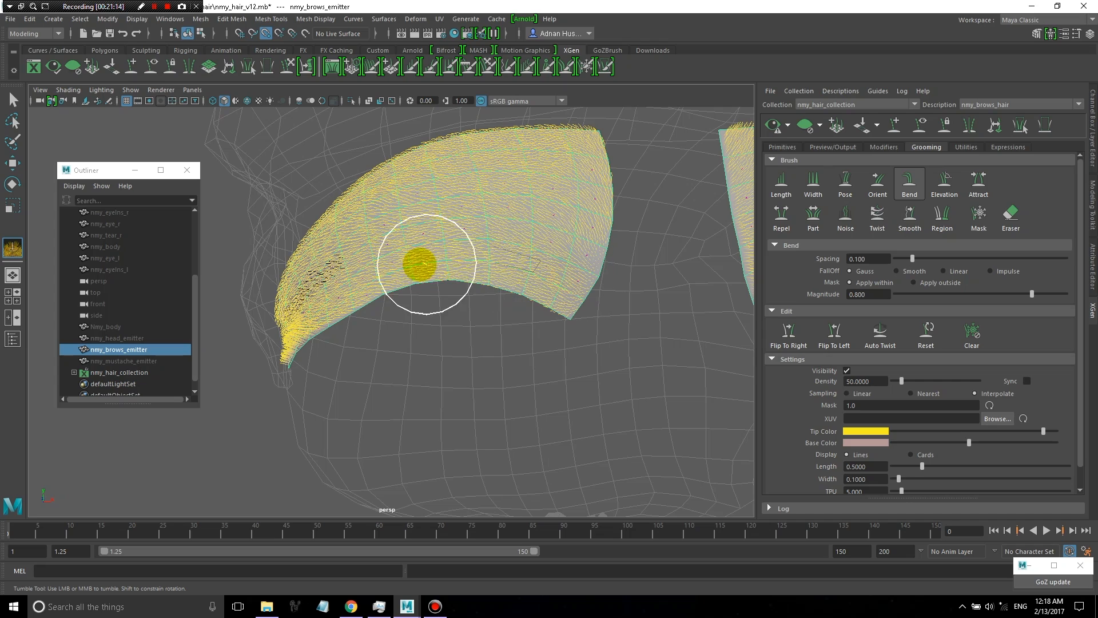
alt+drag(281, 293, 443, 269)
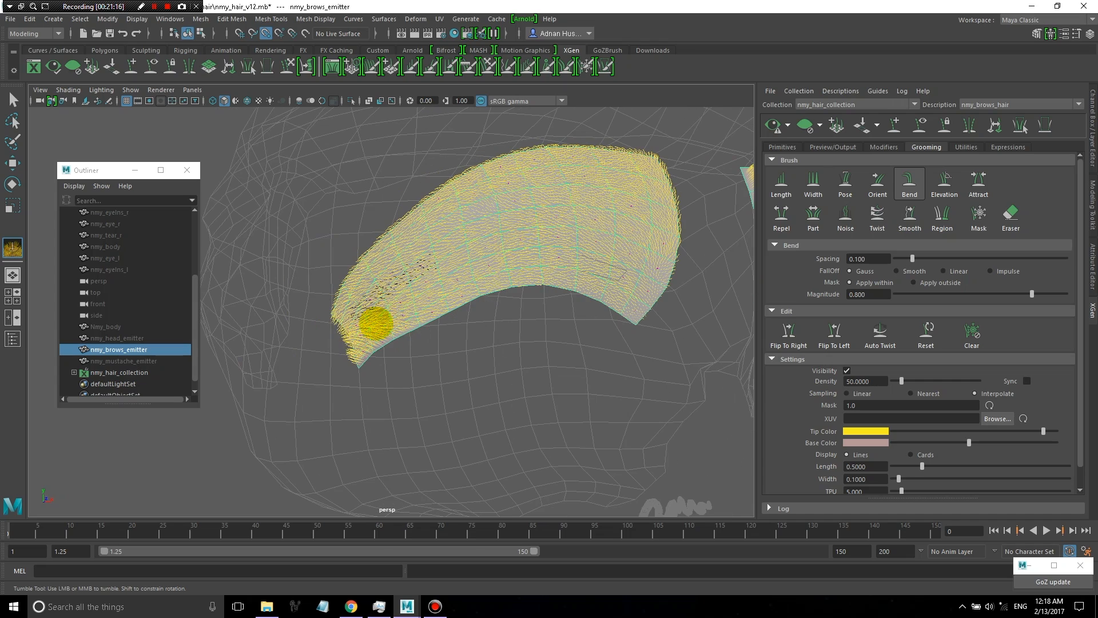
scroll(635, 266, up, 4)
alt+drag(589, 270, 493, 285)
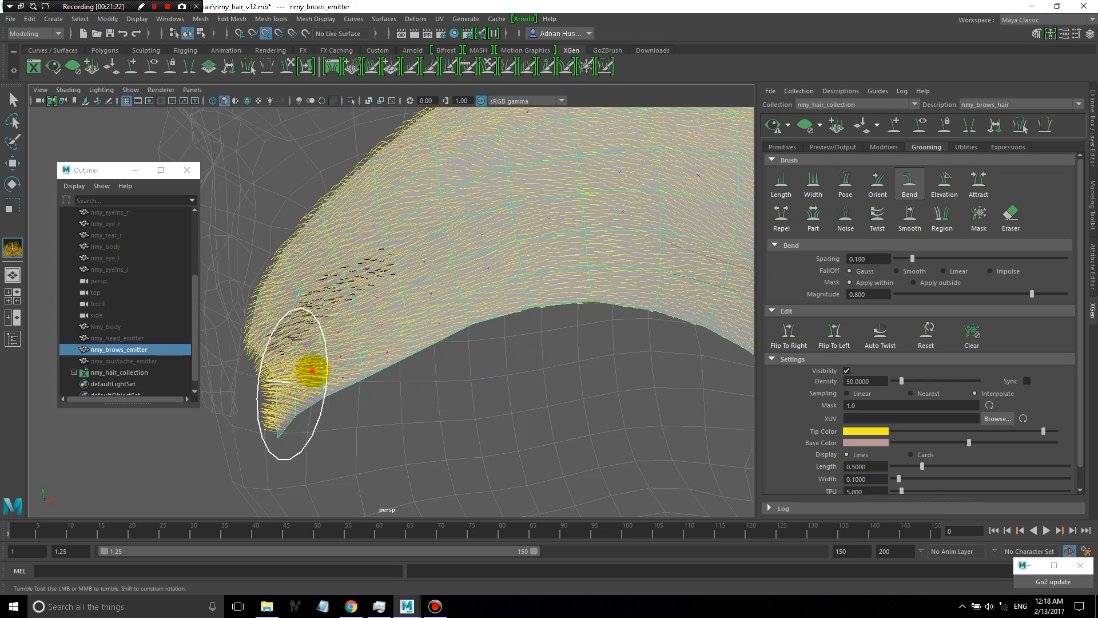
mouse_move(307, 368)
alt+mouse_down()
mouse_move(356, 351)
mouse_move(397, 375)
mouse_move(485, 360)
alt+mouse_up()
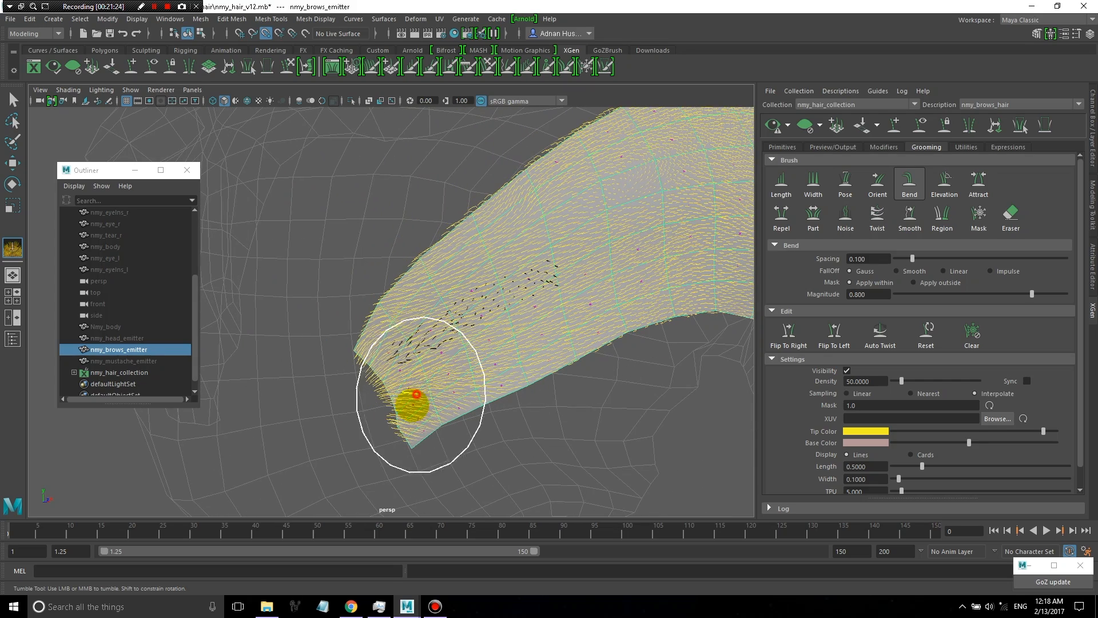
mouse_move(398, 326)
alt+mouse_down()
mouse_move(429, 360)
mouse_move(507, 297)
mouse_move(456, 306)
alt+mouse_up()
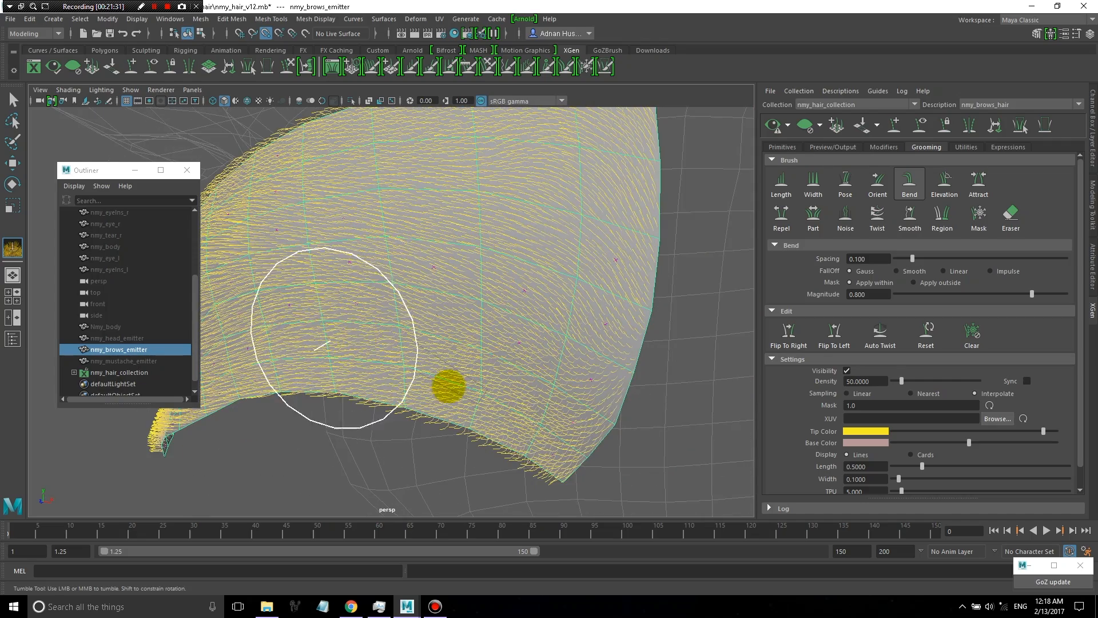
alt+drag(512, 369, 561, 365)
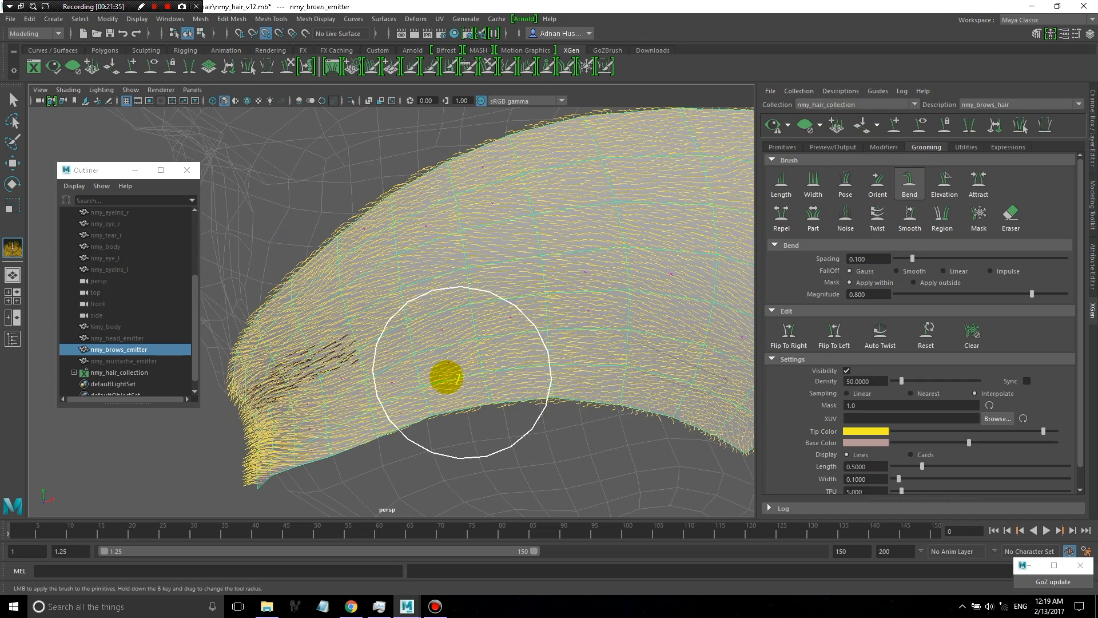
Inspect the hair bend up close, and comb the hairs near the inner end of the right brow outward with the Bend brush.
scroll(404, 371, up, 5)
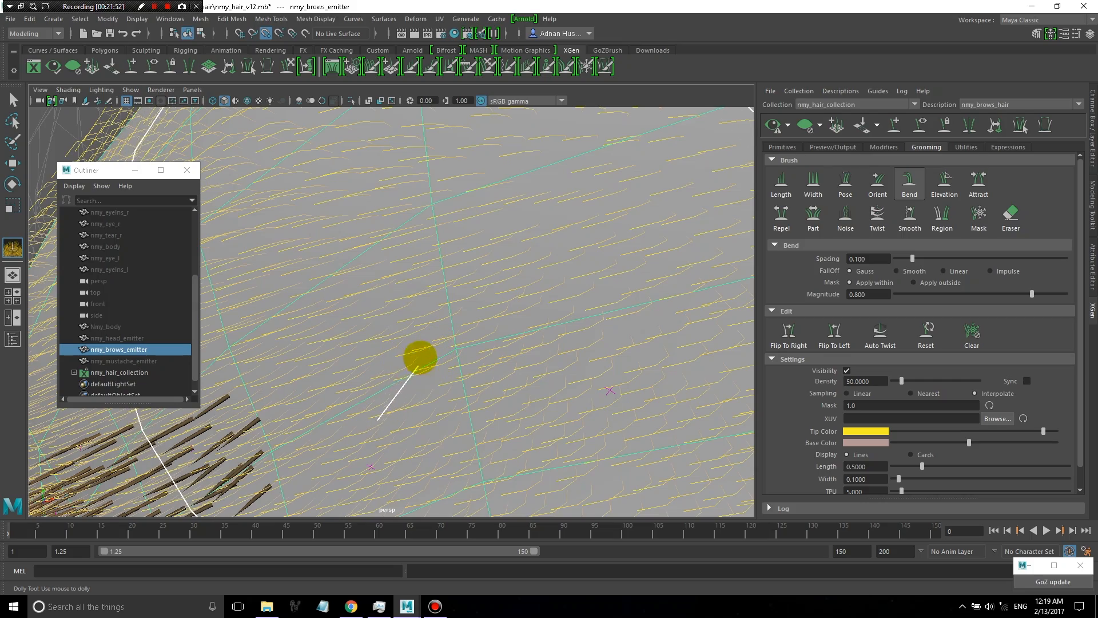
alt+right_drag(481, 366, 420, 329)
alt+drag(530, 355, 498, 361)
alt+right_drag(505, 358, 465, 358)
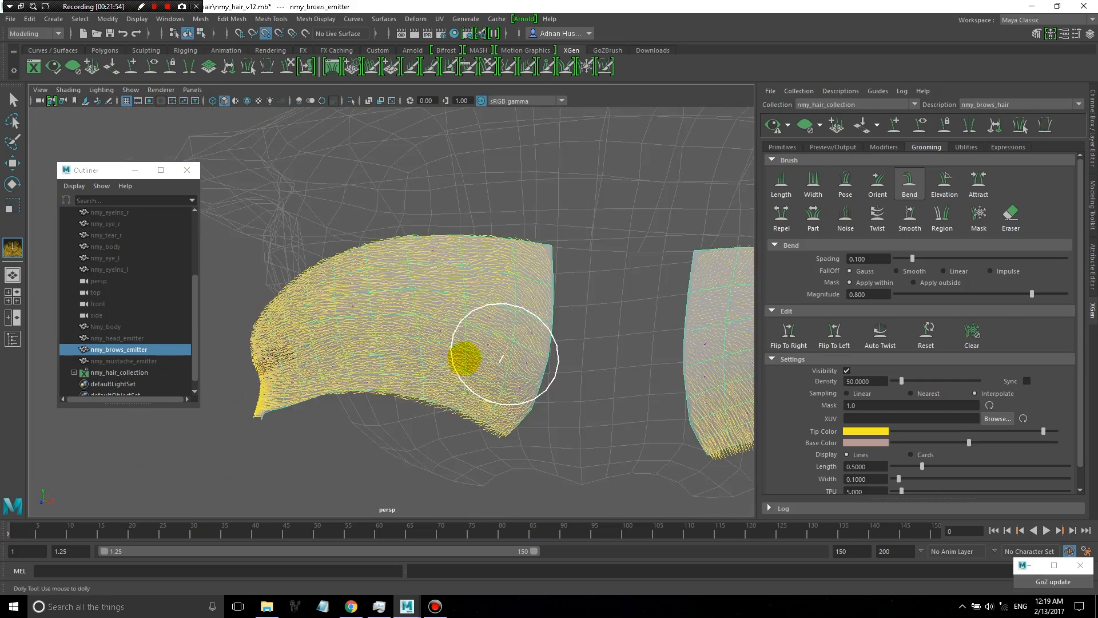
alt+drag(475, 350, 439, 349)
alt+right_drag(439, 349, 483, 347)
mouse_move(471, 345)
alt+mouse_down()
mouse_move(491, 340)
mouse_move(381, 367)
alt+mouse_up()
alt+drag(563, 331, 617, 306)
alt+drag(597, 345, 531, 341)
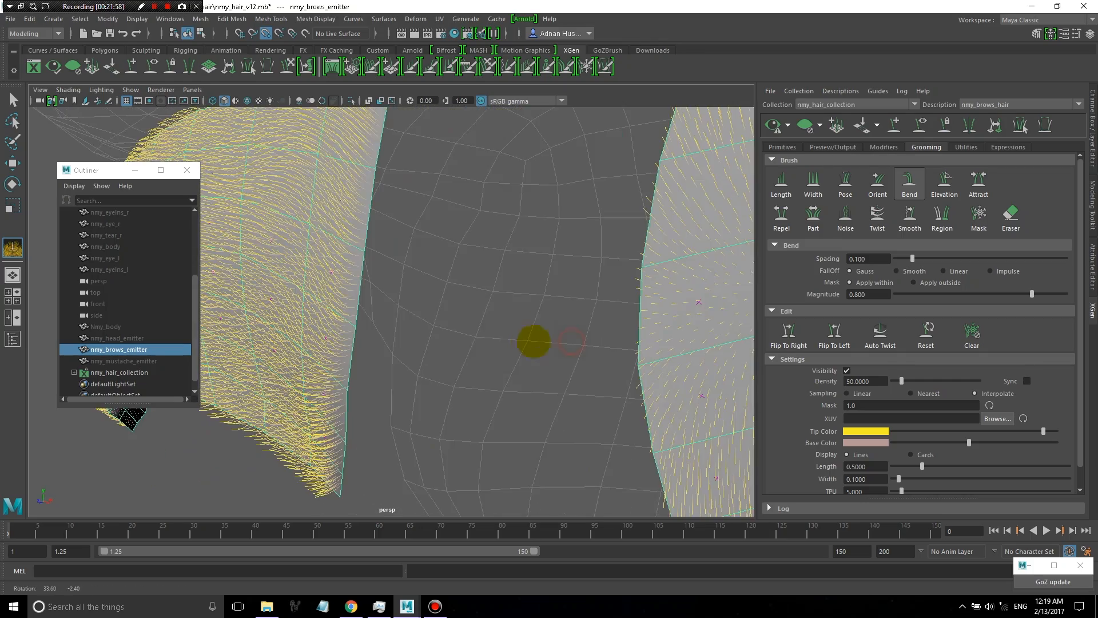
alt+drag(397, 342, 518, 334)
drag(683, 245, 624, 220)
drag(627, 345, 571, 267)
mouse_move(609, 375)
mouse_down()
mouse_move(541, 332)
mouse_move(589, 320)
mouse_up()
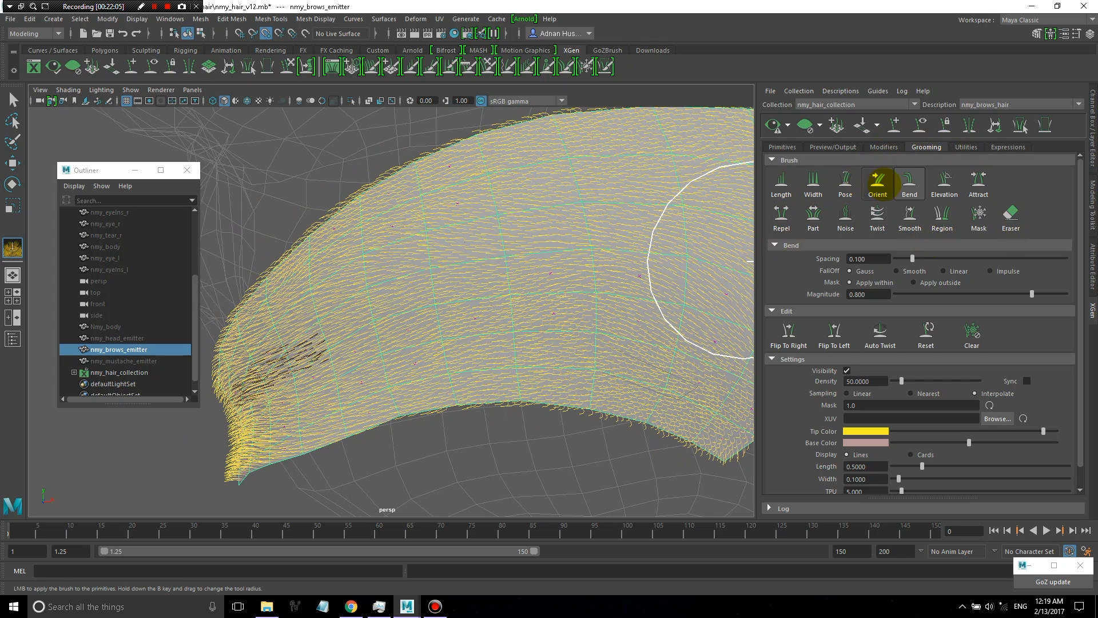
Comb the hairs across the middle and outer part of the right brow toward its tail with a smaller Orient brush.
click(877, 181)
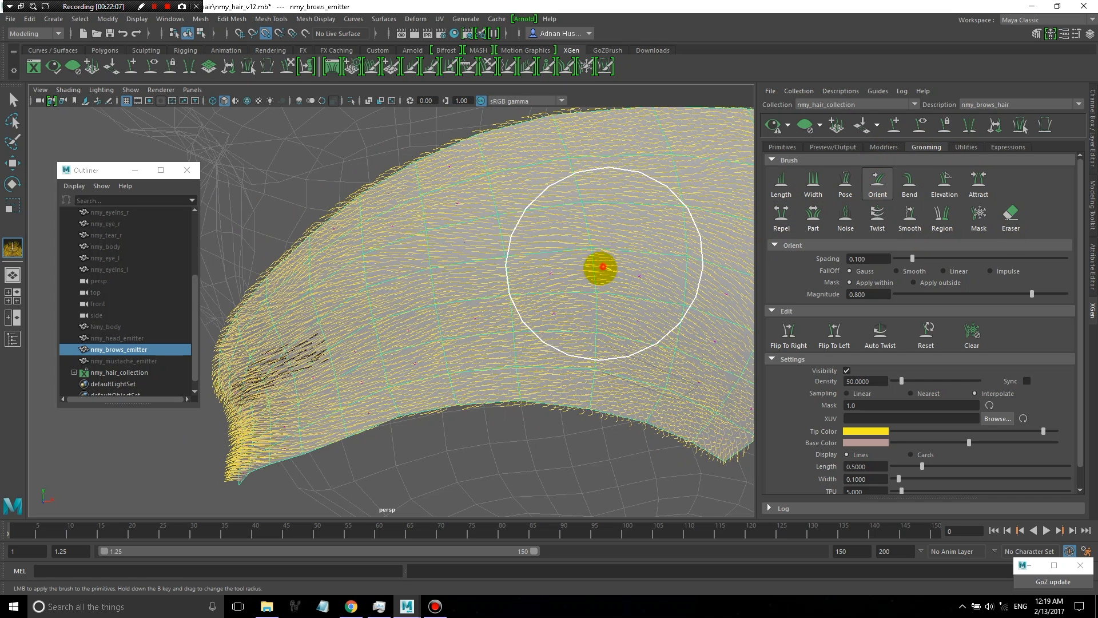
mouse_move(581, 272)
alt+mouse_down()
mouse_move(634, 316)
mouse_move(640, 248)
alt+mouse_up()
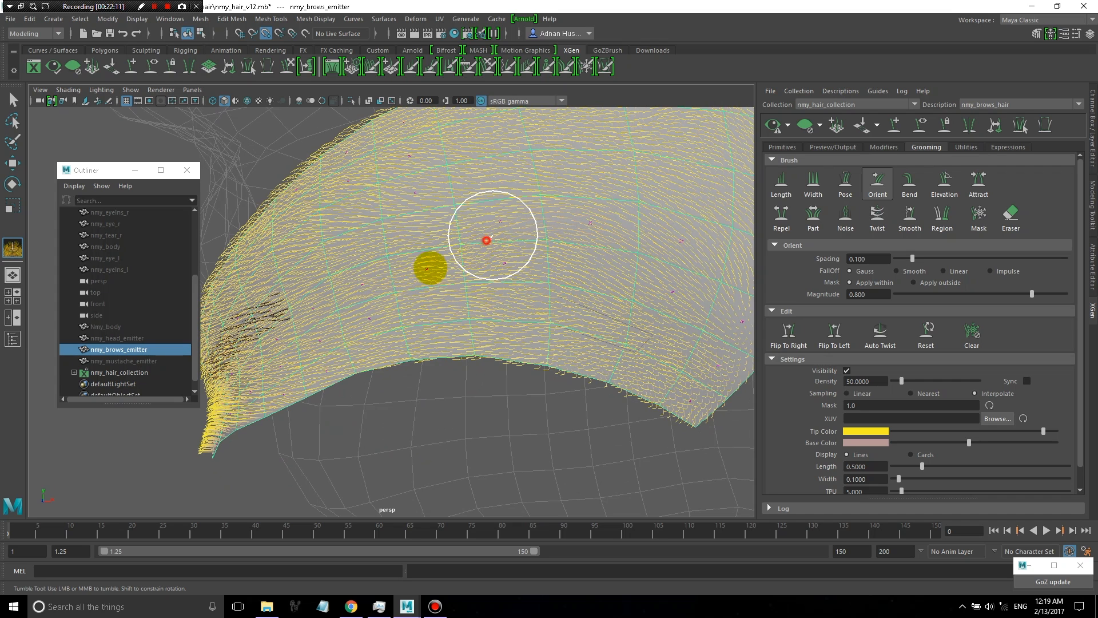
drag(336, 235, 305, 295)
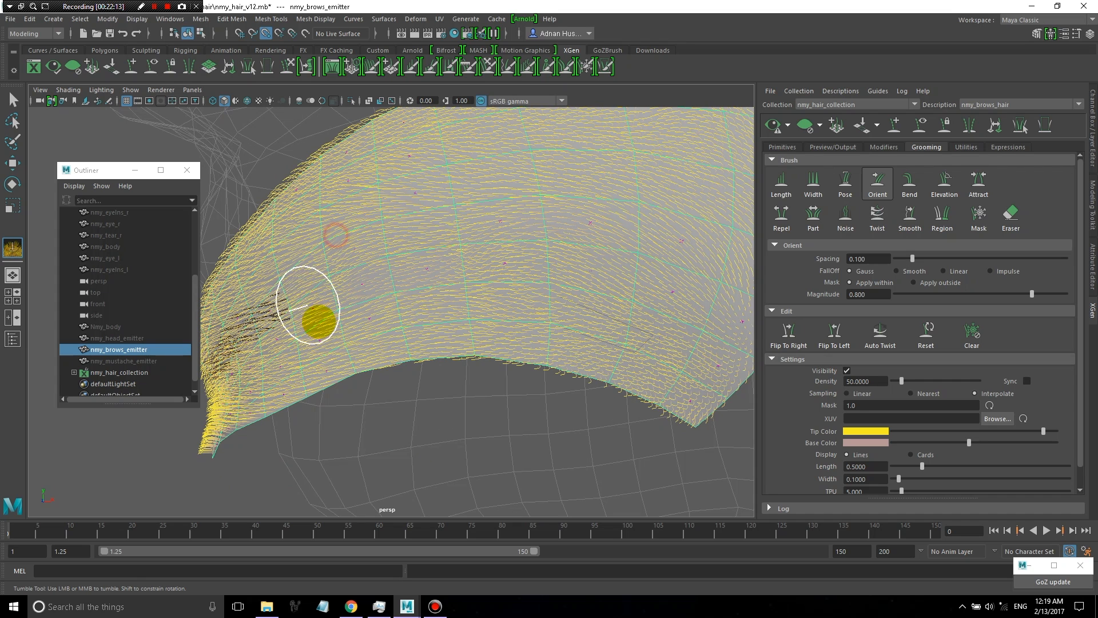
drag(301, 359, 275, 366)
drag(275, 293, 246, 317)
drag(448, 215, 402, 273)
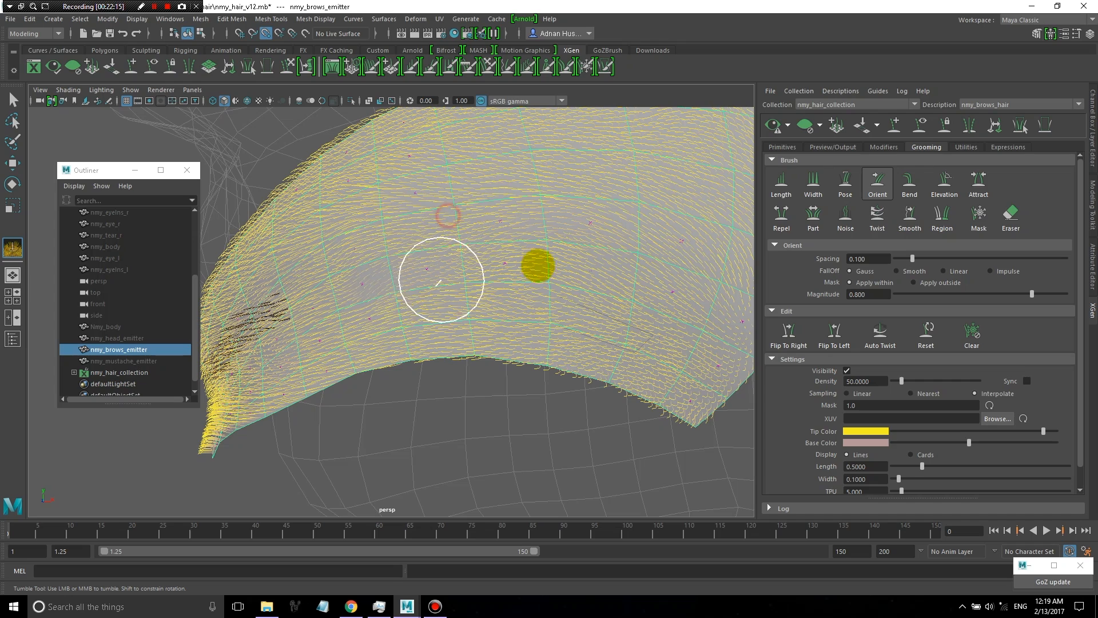
drag(610, 270, 498, 268)
drag(606, 190, 535, 205)
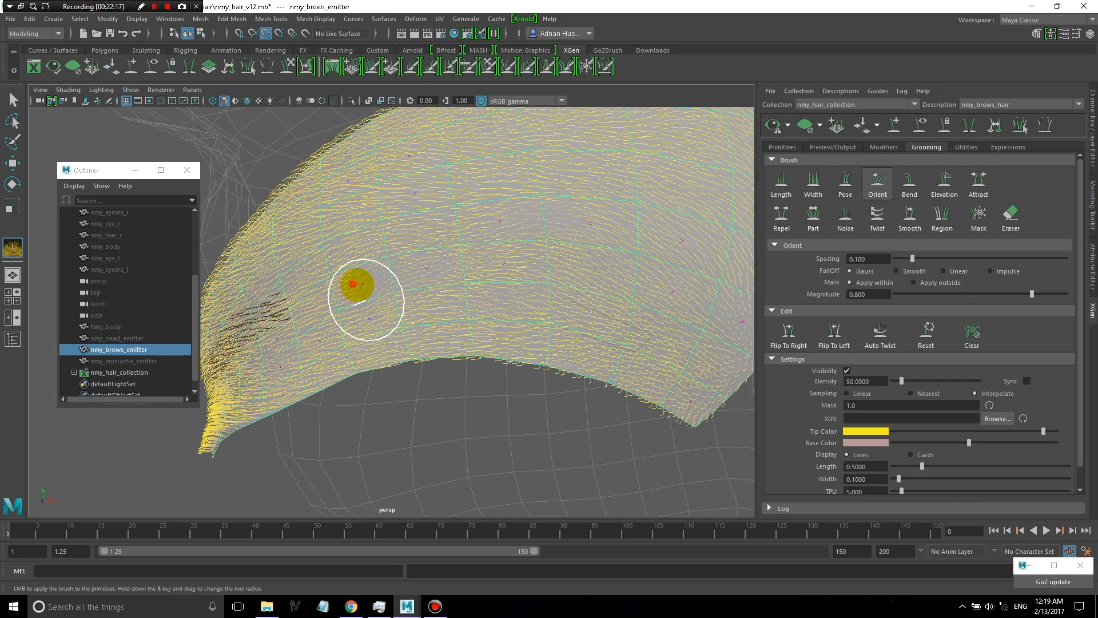
alt+drag(358, 284, 558, 335)
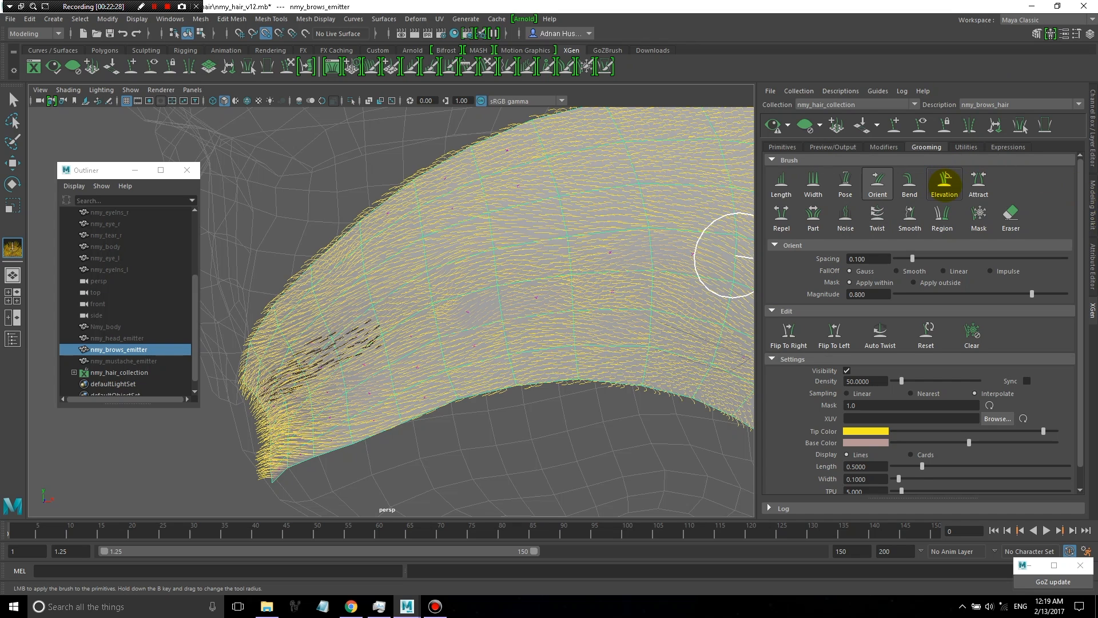
Brush the hairs over the middle and upper part of the right brow toward its tail with the Elevation brush.
click(944, 184)
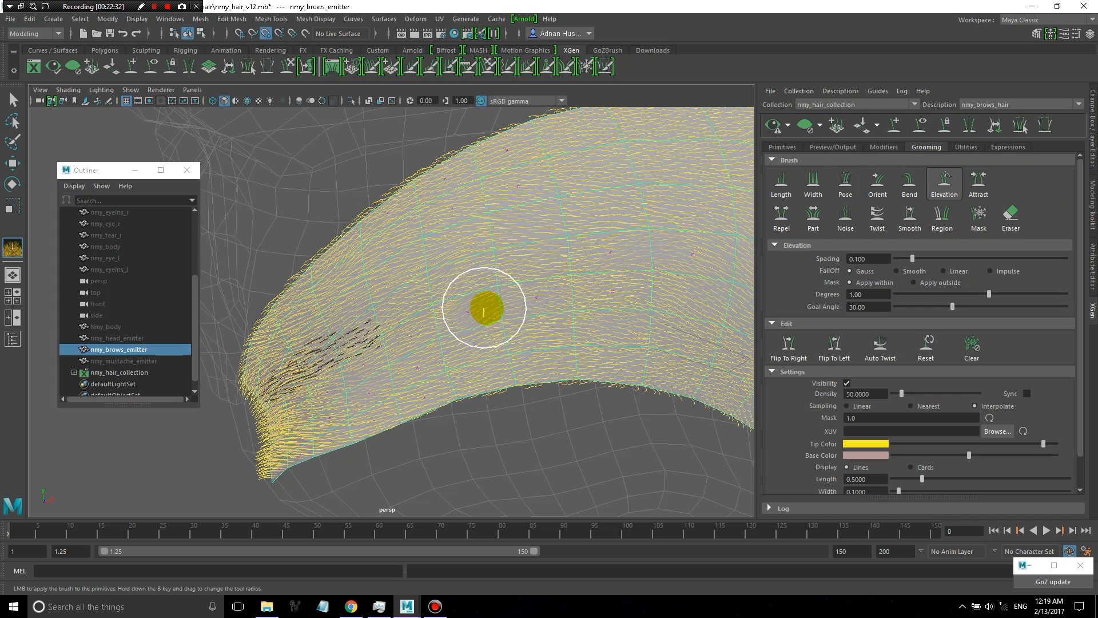
alt+drag(524, 296, 554, 289)
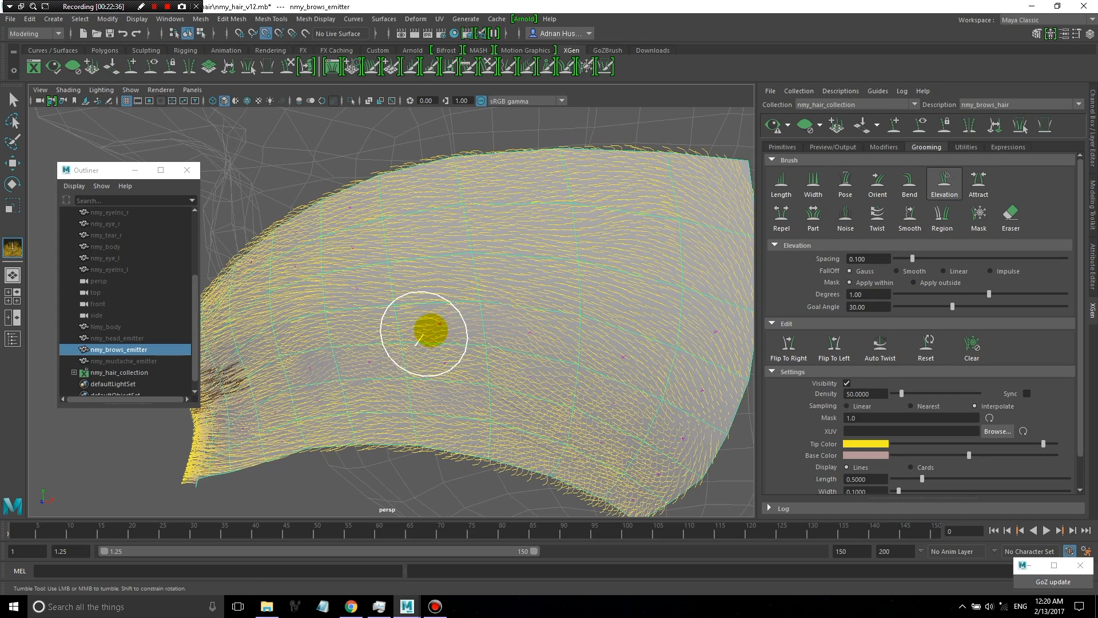
mouse_move(421, 331)
mouse_down()
mouse_move(360, 343)
mouse_move(294, 388)
mouse_up()
drag(518, 305, 441, 335)
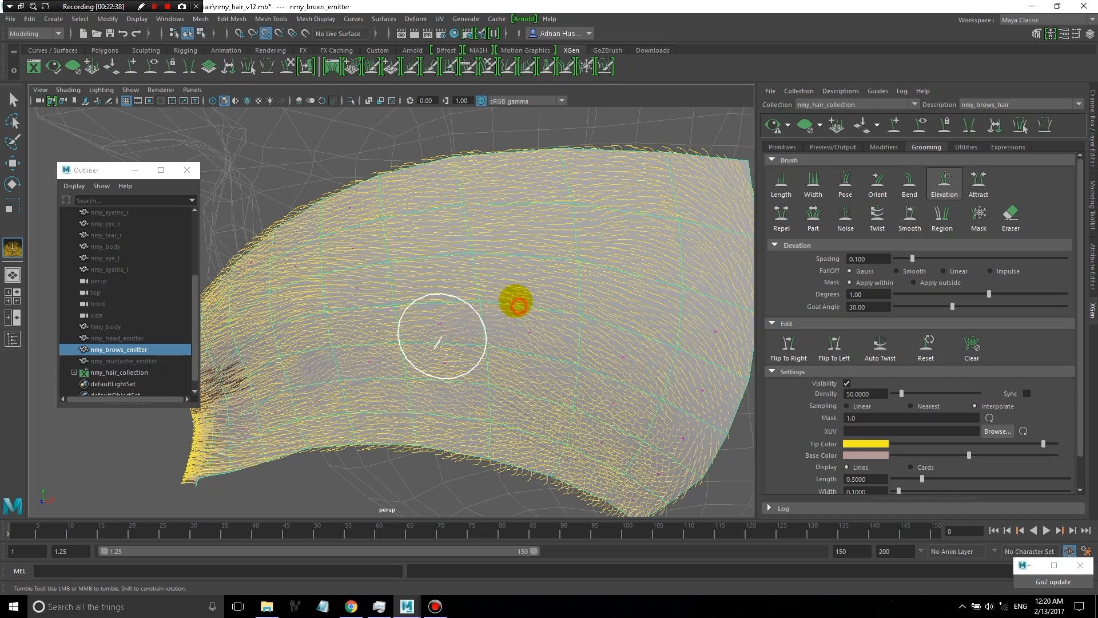
drag(539, 287, 480, 316)
drag(636, 235, 558, 266)
drag(659, 187, 589, 223)
mouse_move(419, 267)
mouse_down()
mouse_move(353, 287)
mouse_move(297, 321)
mouse_up()
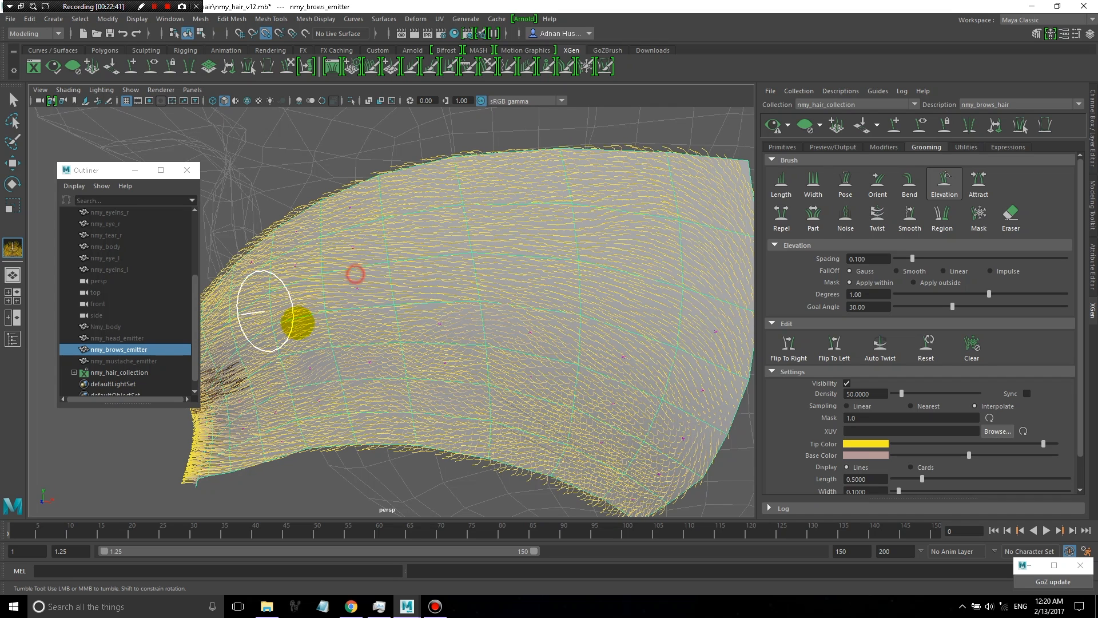
drag(376, 377, 312, 380)
drag(411, 350, 363, 376)
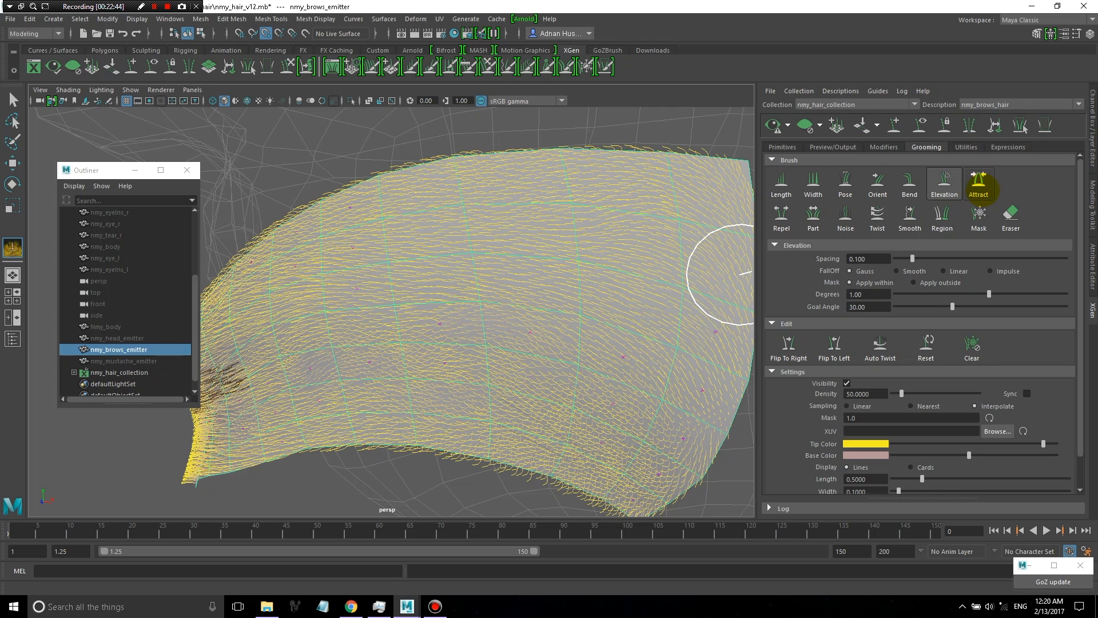
Try the Attract brush on several spots in the middle of the right brow to pull the hairs together.
click(981, 181)
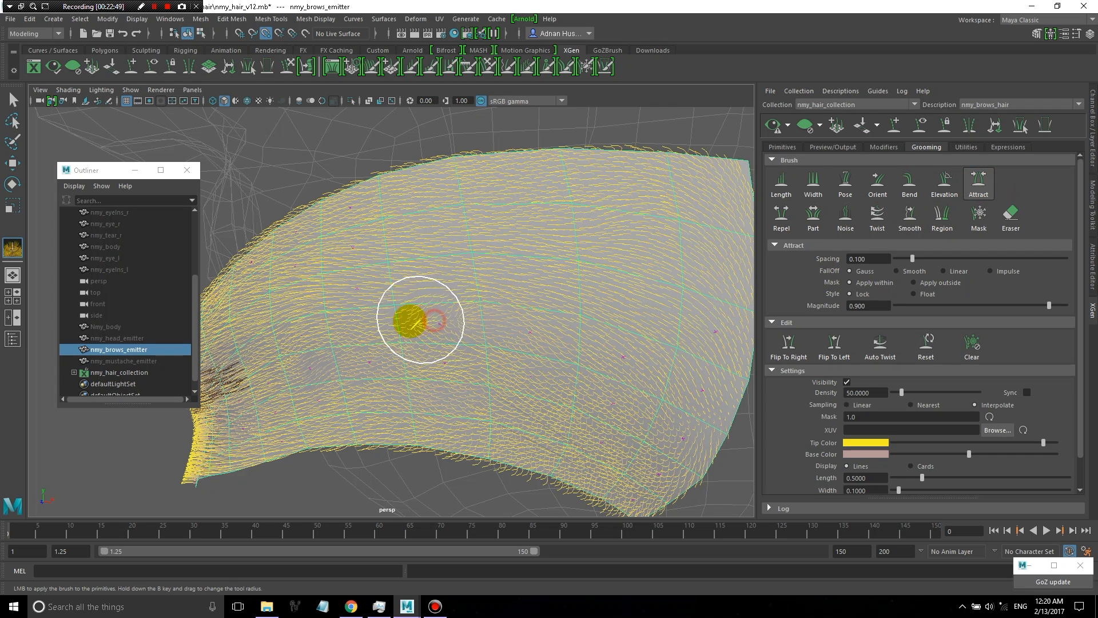
drag(414, 320, 344, 337)
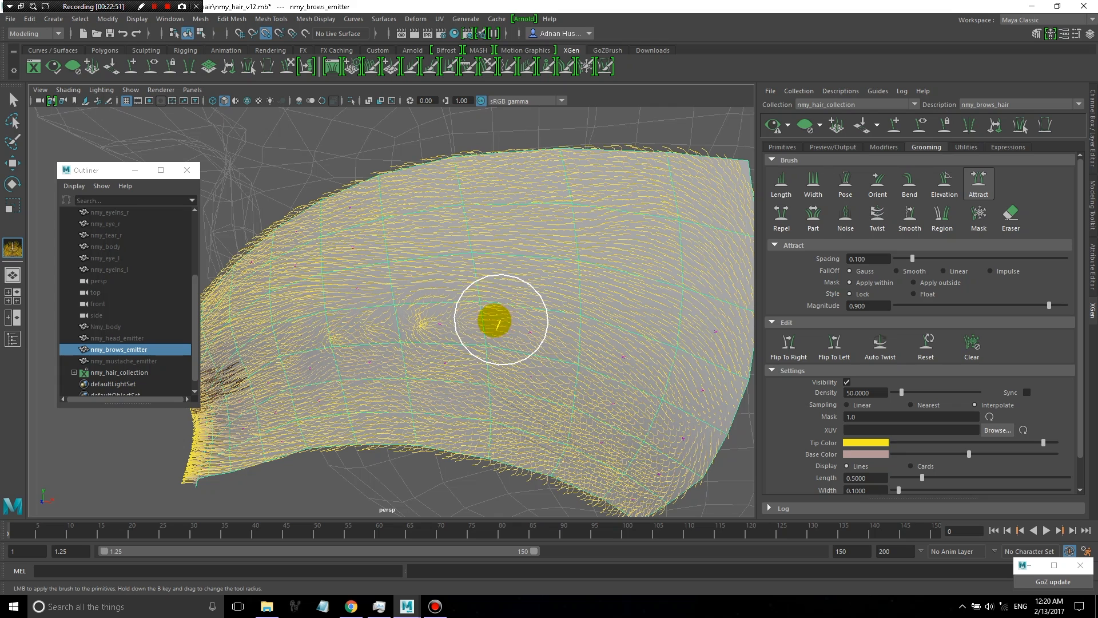
mouse_move(531, 327)
mouse_down()
mouse_move(578, 328)
mouse_move(610, 351)
mouse_move(600, 345)
mouse_up()
drag(537, 380, 526, 379)
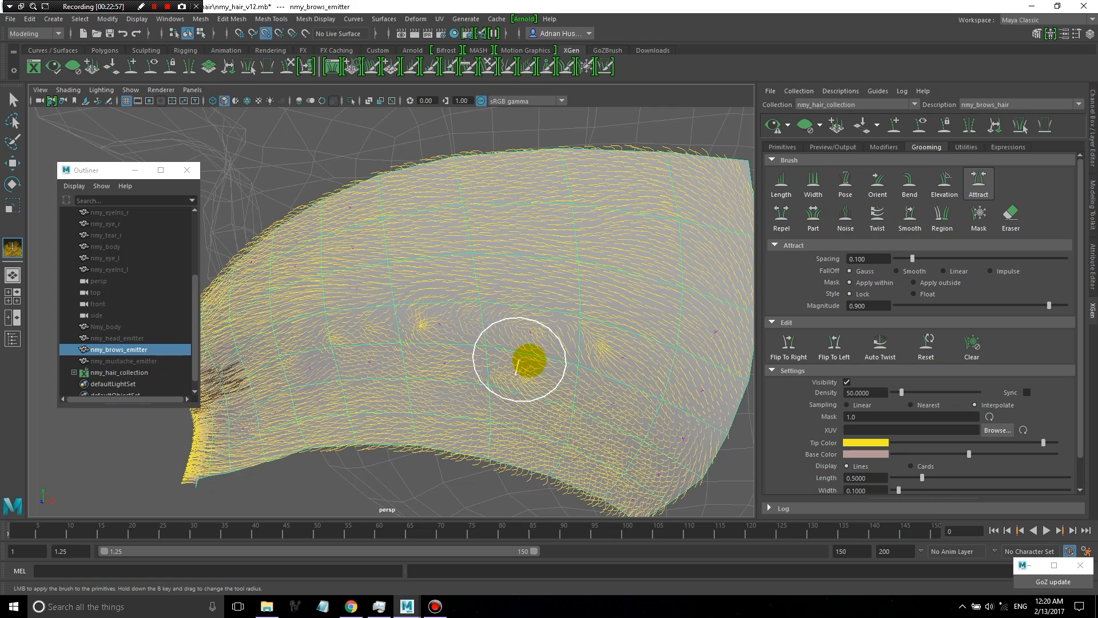
Undo the Attract brush strokes on the right brow.
key(ctrl+z)
key(ctrl+z)
key(ctrl+z)
key(ctrl+z)
key(ctrl+z)
key(ctrl+z)
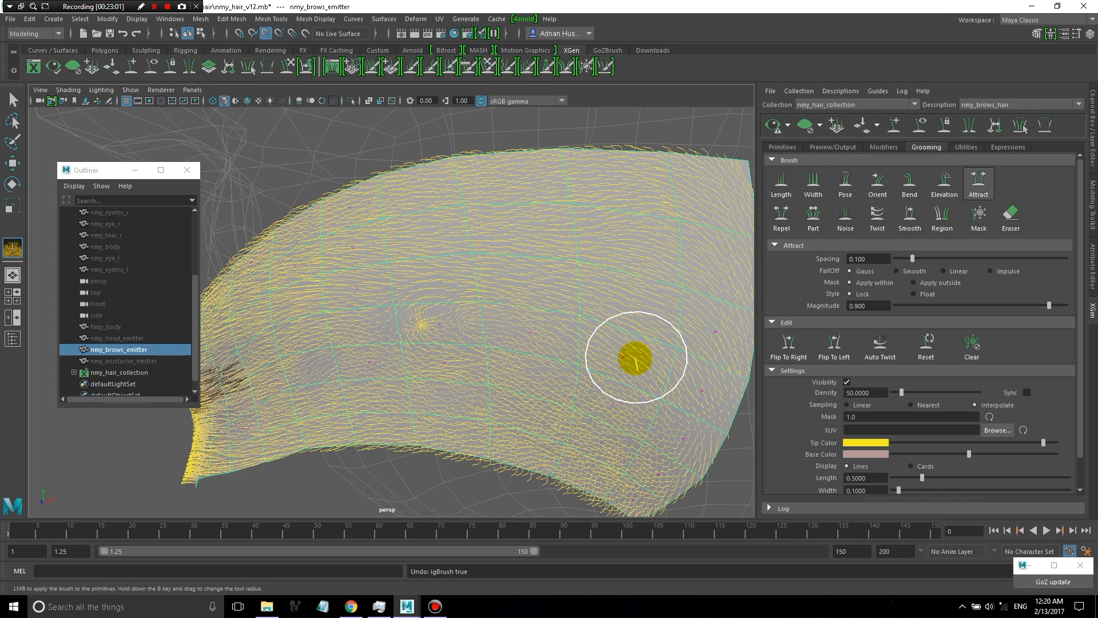
key(ctrl+z)
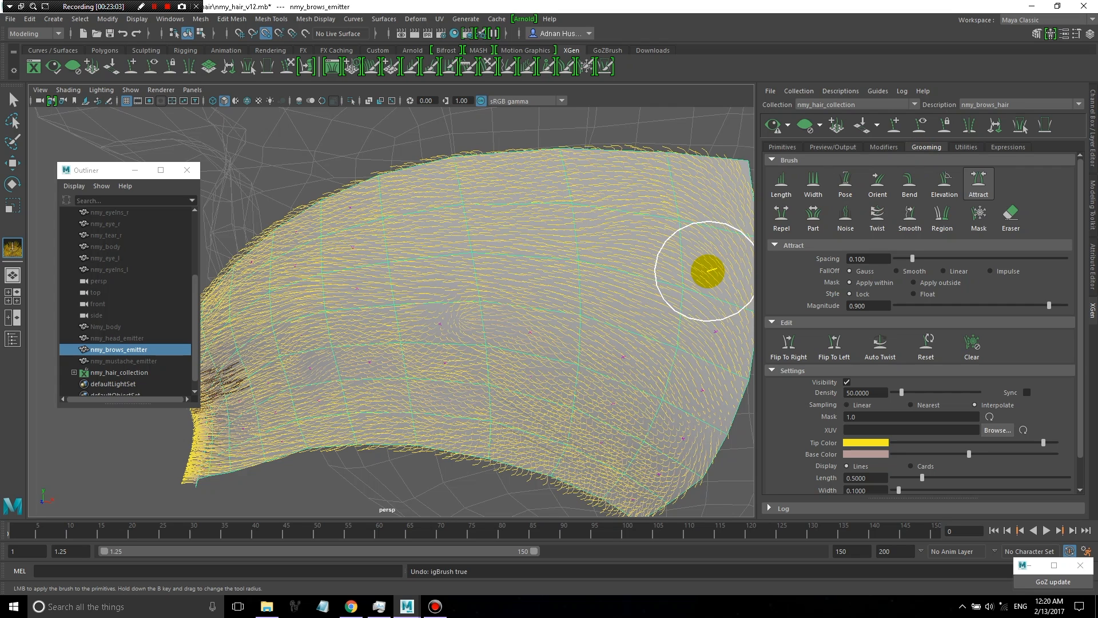
Spread the right brow's hairs with Repel brush strokes and even out the middle with the Smooth brush.
click(781, 216)
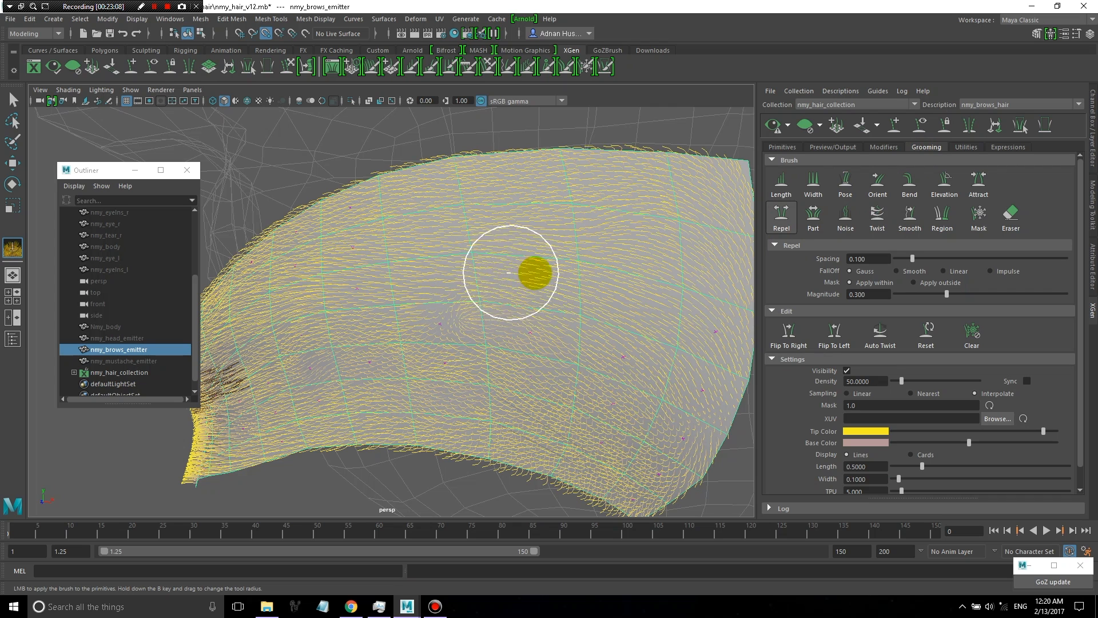
drag(335, 303, 376, 291)
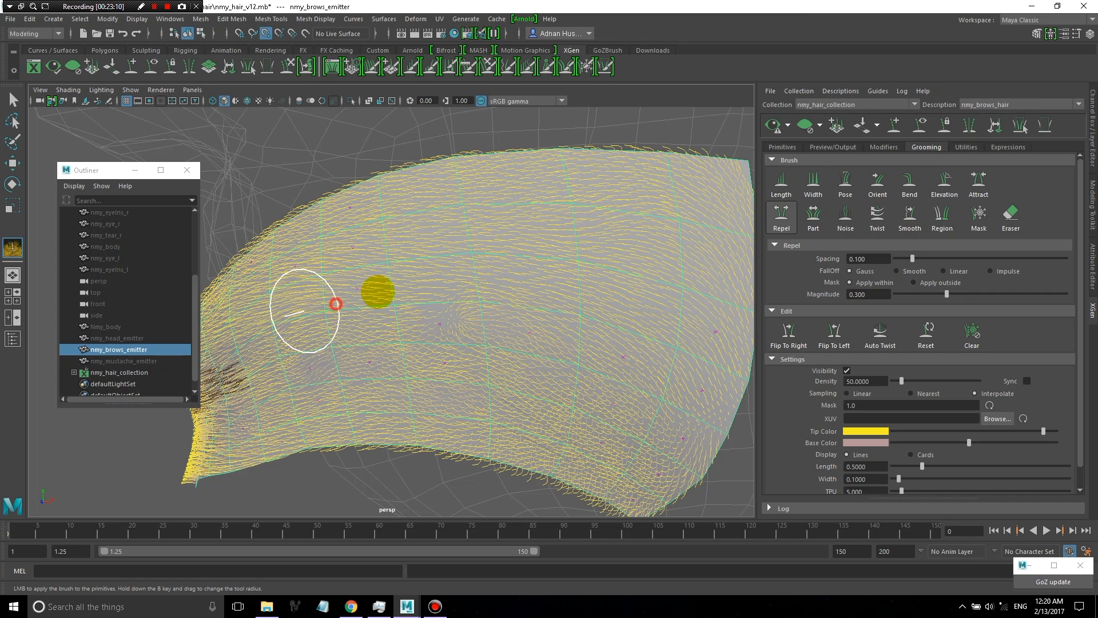
drag(662, 236, 552, 263)
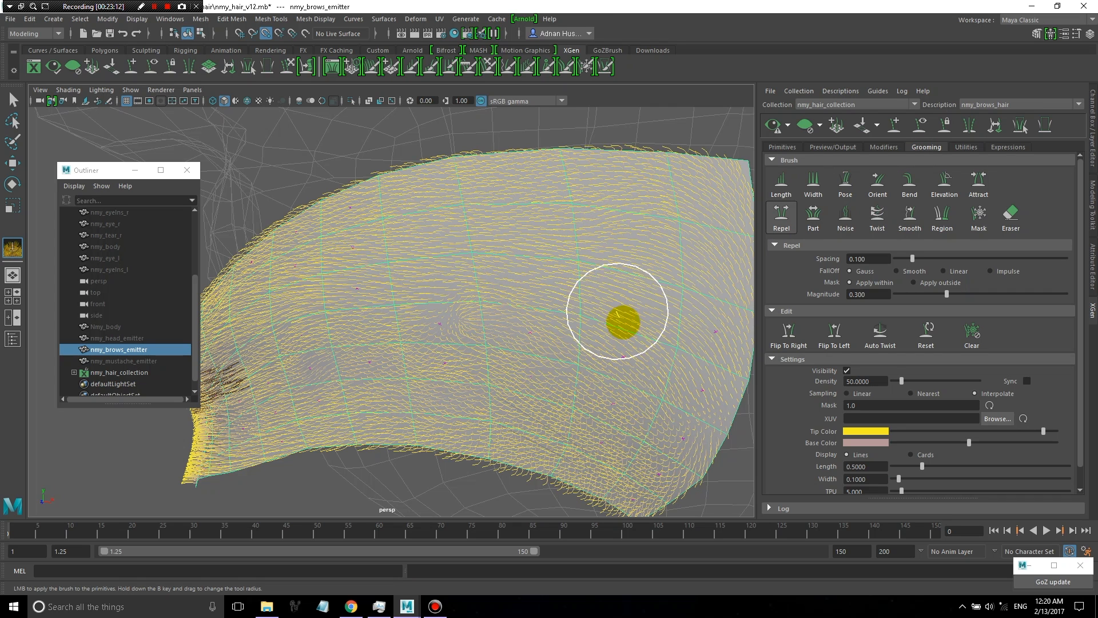
drag(628, 372, 427, 374)
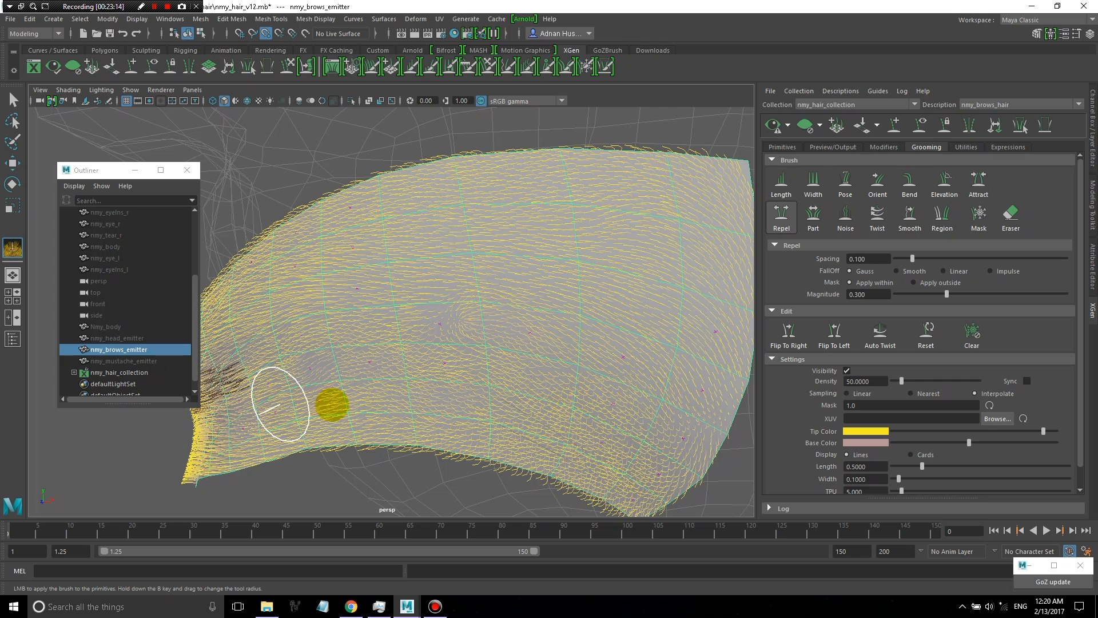
drag(328, 317, 270, 342)
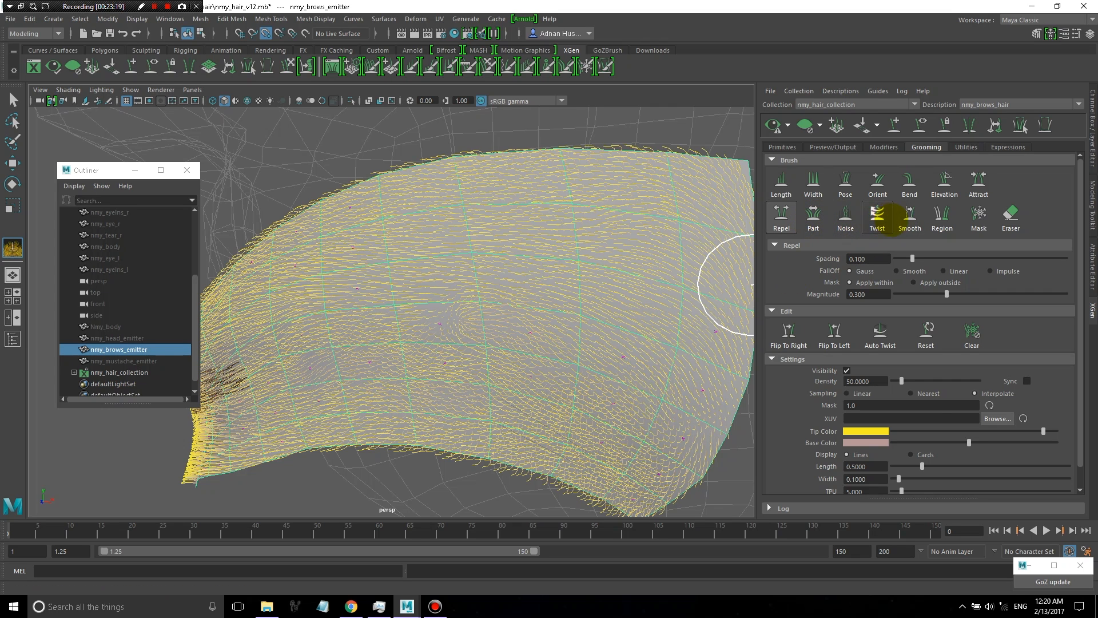
click(907, 217)
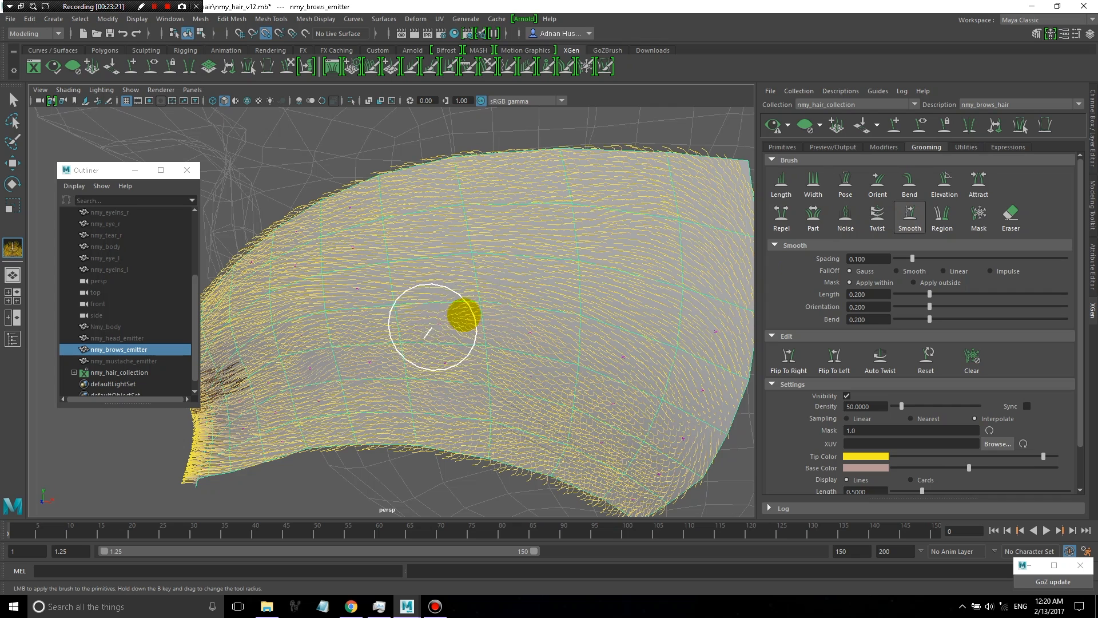
drag(476, 303, 447, 313)
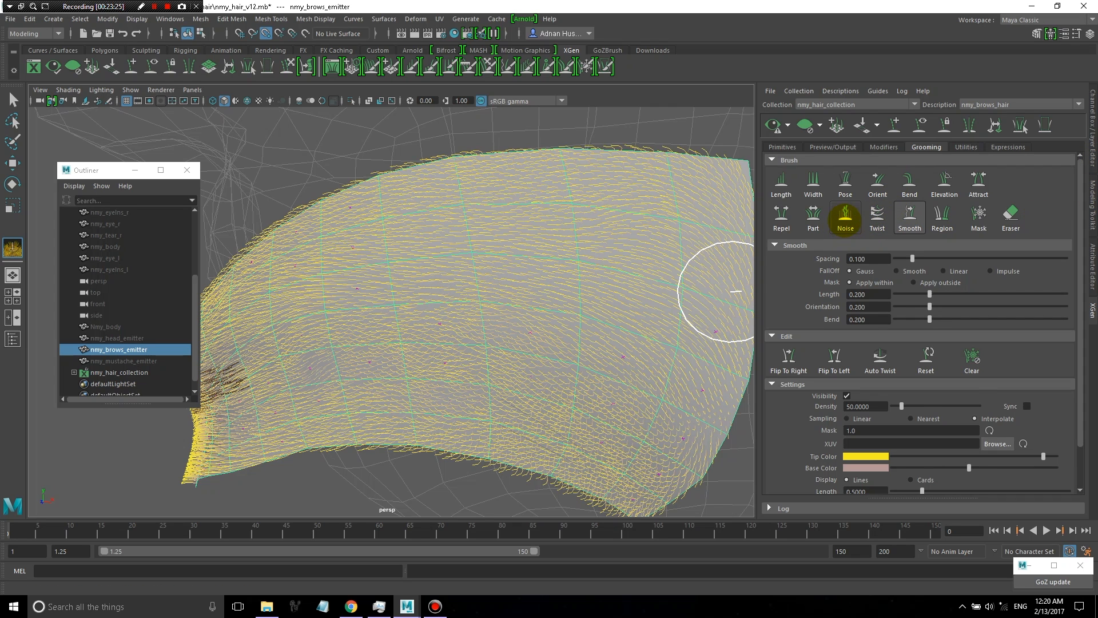
Roughen the hairs over the middle, tail and lower inner part of the right brow with the Noise brush.
click(845, 216)
mouse_move(429, 322)
mouse_down()
mouse_move(471, 311)
mouse_move(338, 320)
mouse_move(498, 373)
mouse_move(628, 304)
mouse_up()
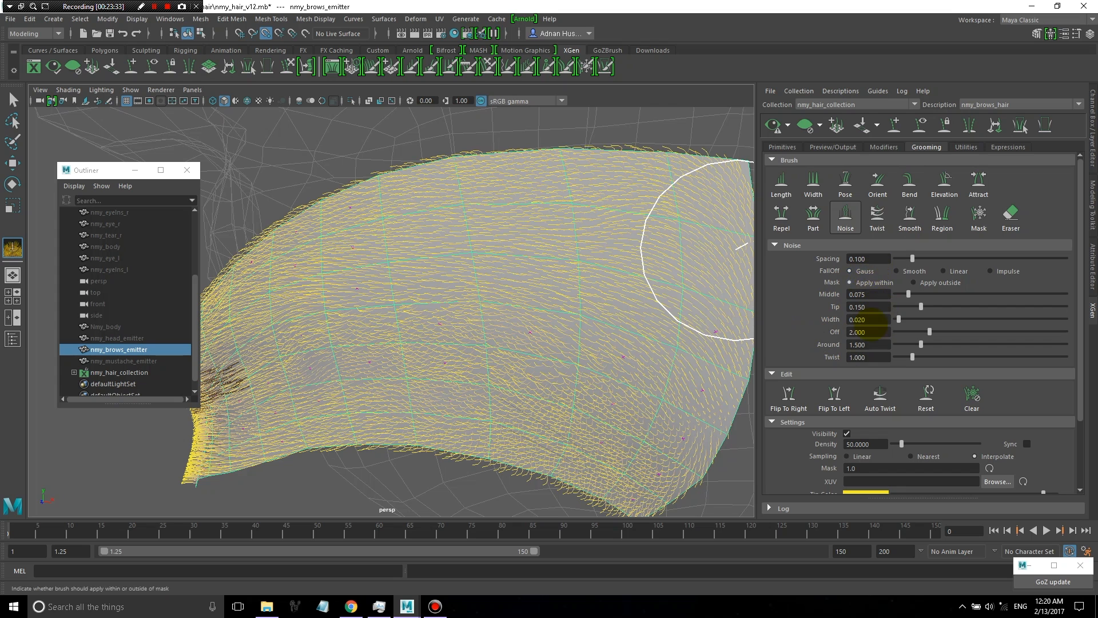
mouse_move(513, 246)
mouse_down()
mouse_move(602, 238)
mouse_move(414, 238)
mouse_up()
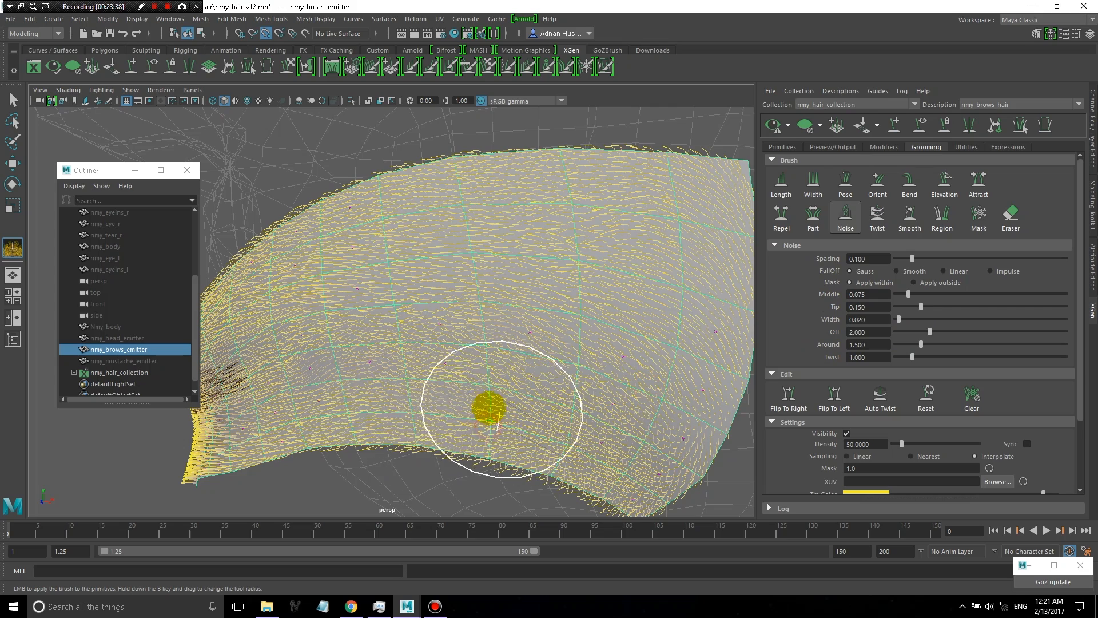
mouse_move(488, 407)
mouse_down()
mouse_move(399, 388)
mouse_move(247, 416)
mouse_up()
drag(308, 323, 239, 359)
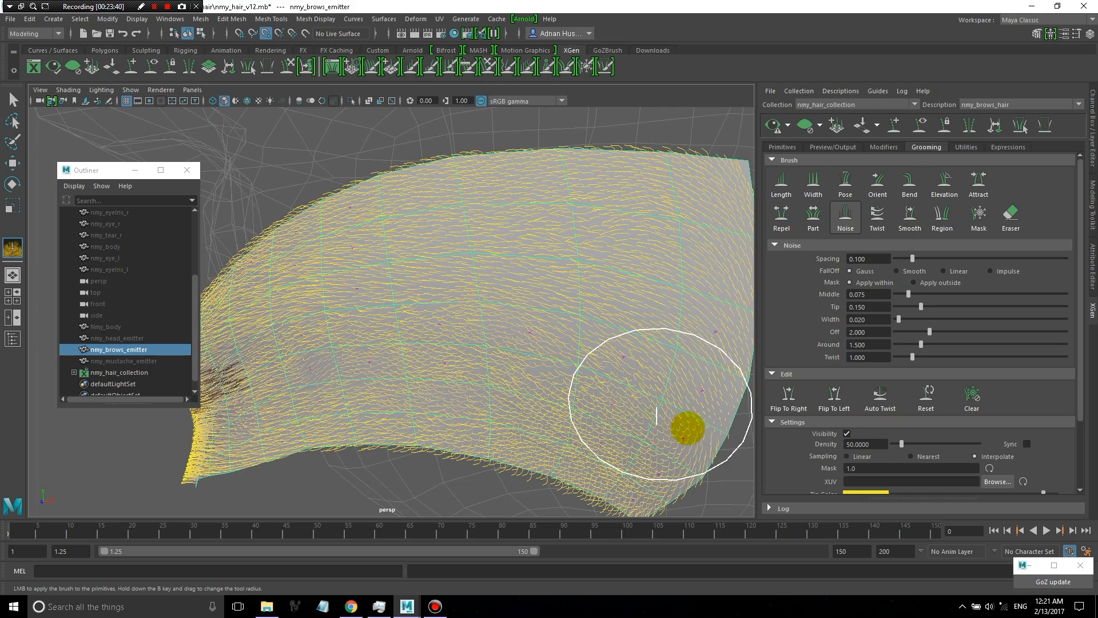
drag(598, 406, 522, 409)
drag(619, 436, 492, 420)
Make the XGen panel slightly wider and add more Noise brush strokes across the whole right brow.
drag(755, 319, 551, 307)
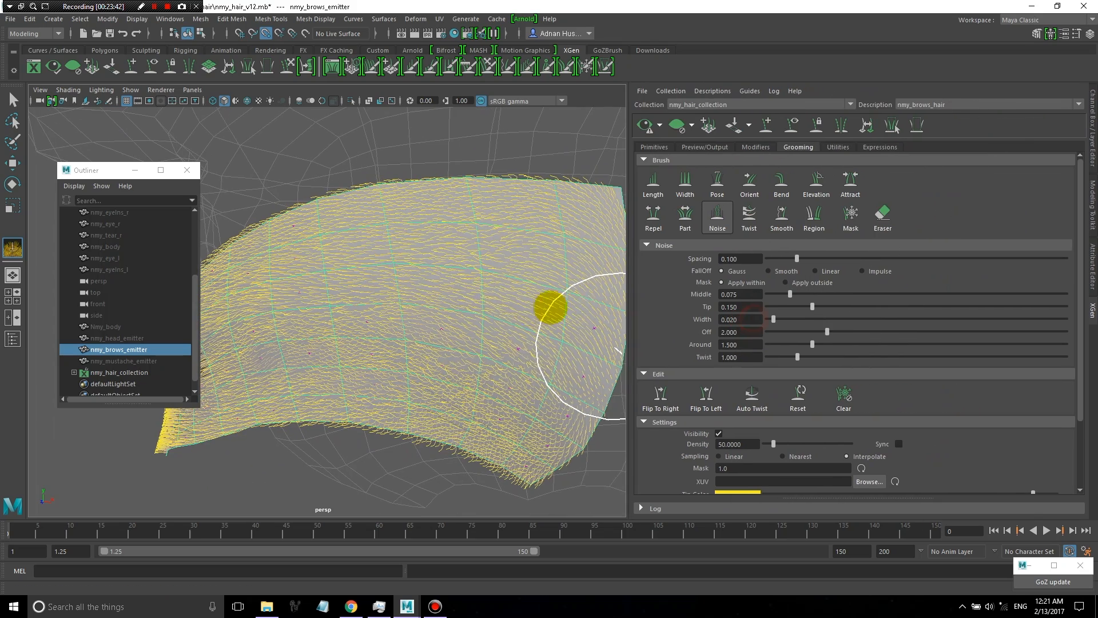
click(466, 291)
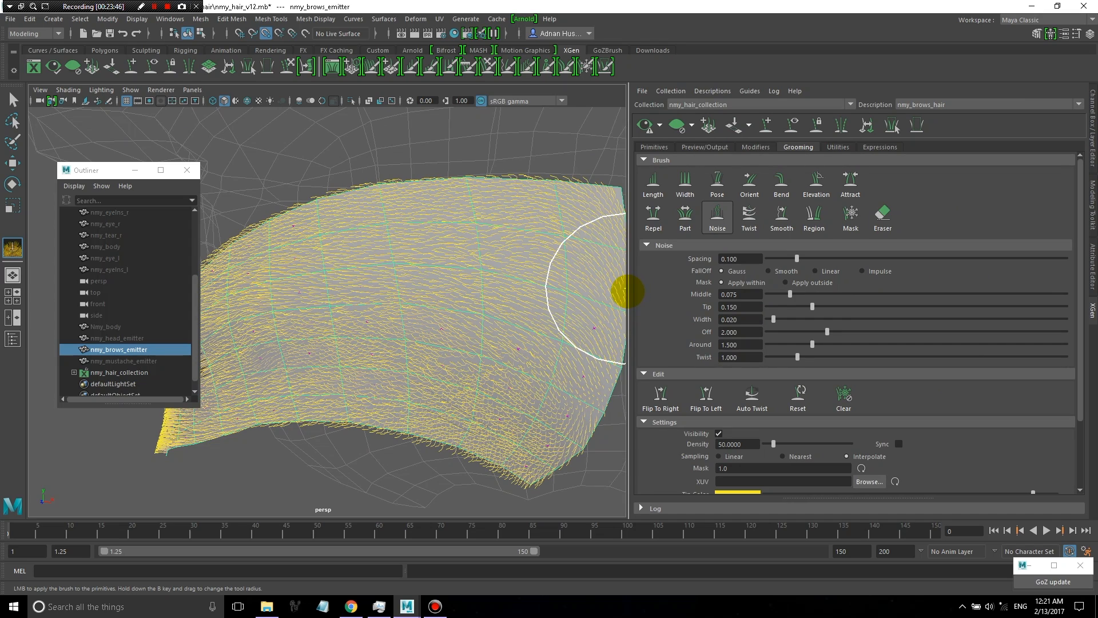
drag(628, 292, 728, 290)
alt+right_drag(539, 309, 437, 332)
mouse_move(431, 333)
mouse_down()
mouse_move(315, 342)
mouse_move(321, 350)
mouse_move(299, 355)
mouse_move(332, 341)
mouse_up()
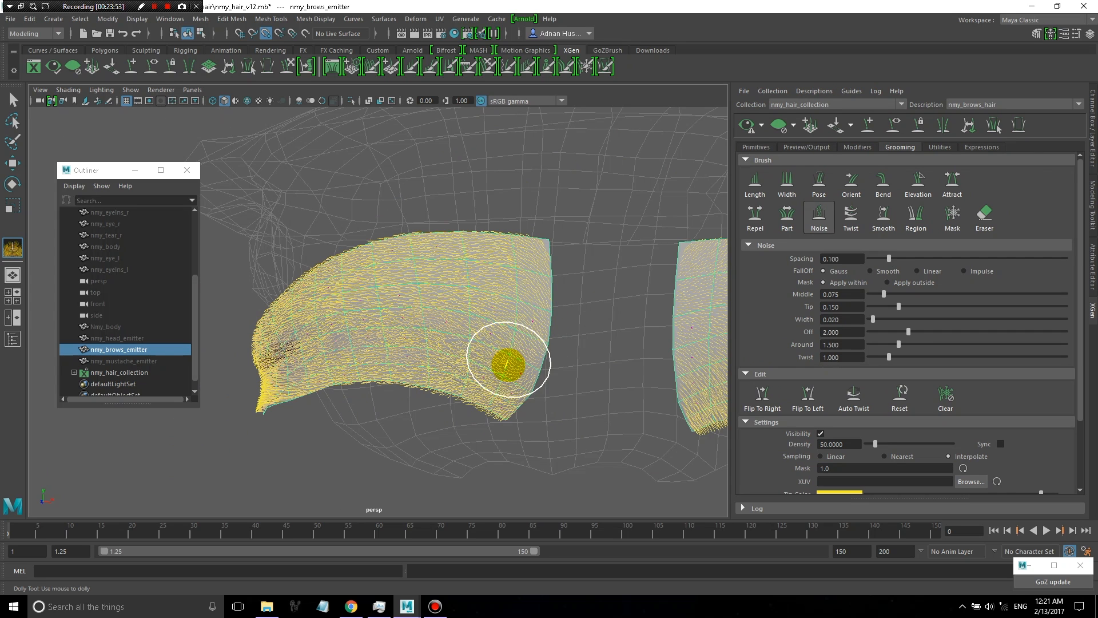
drag(522, 298, 403, 294)
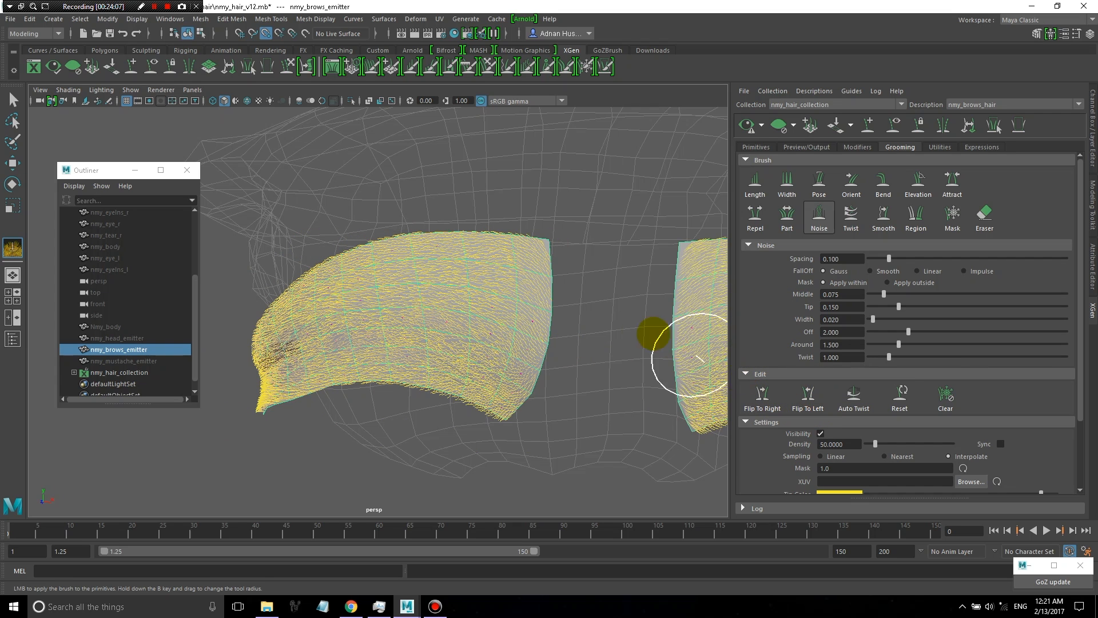
Hide the grooming hairs on both brows and update the XGen preview of the generated hair.
alt+drag(657, 336, 574, 261)
alt+right_drag(575, 261, 446, 296)
alt+drag(518, 280, 601, 343)
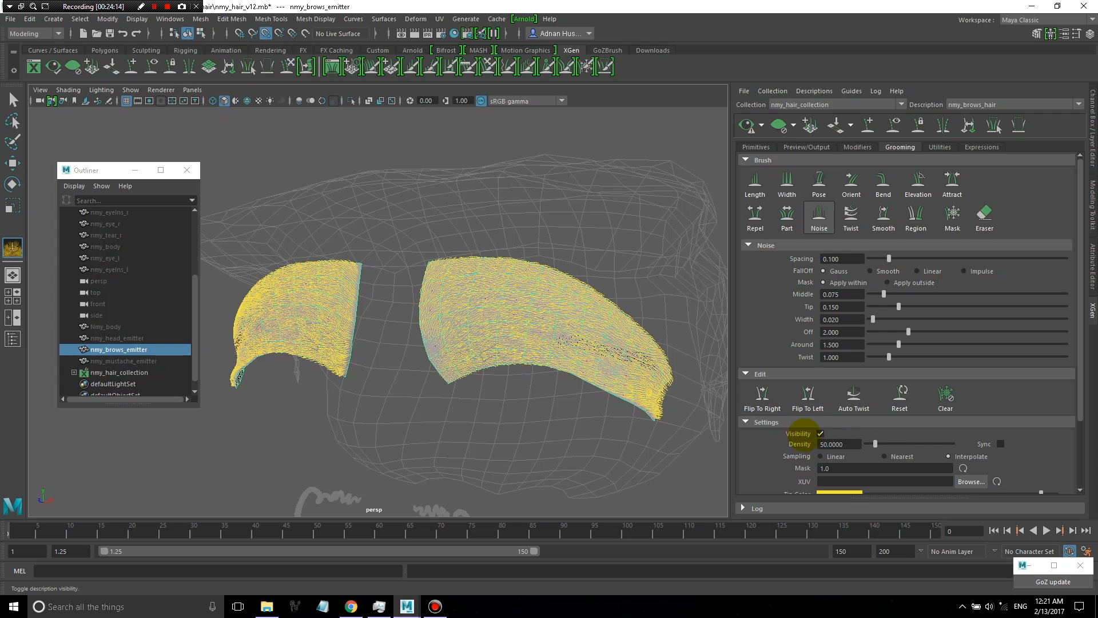
click(821, 433)
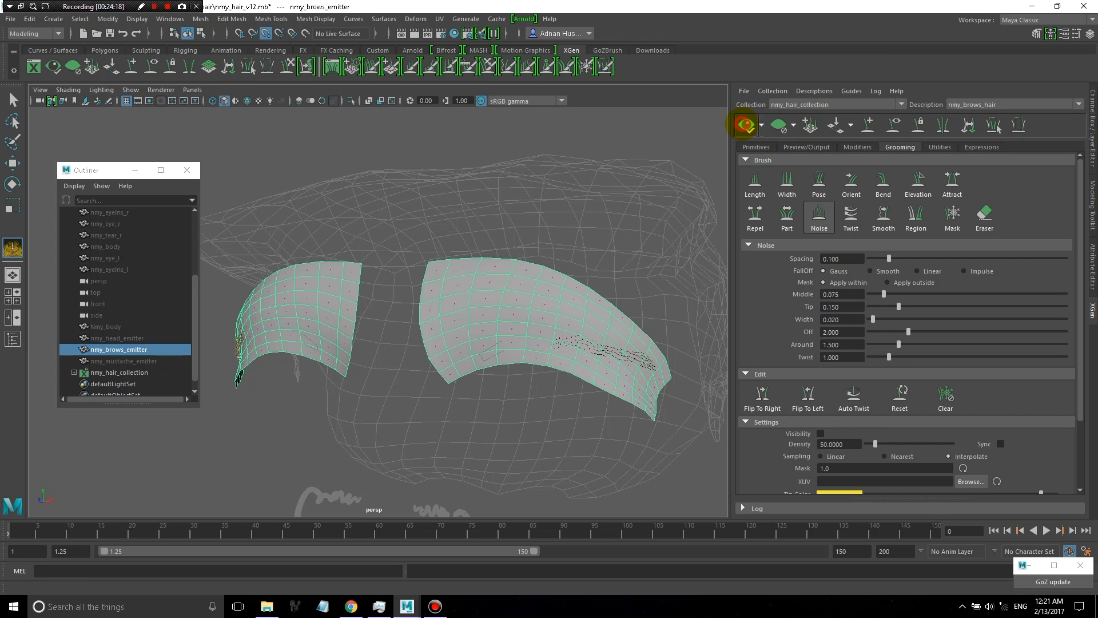
click(745, 125)
Examine the generated preview hairs on both brows up close for direction and density.
alt+drag(458, 362, 362, 309)
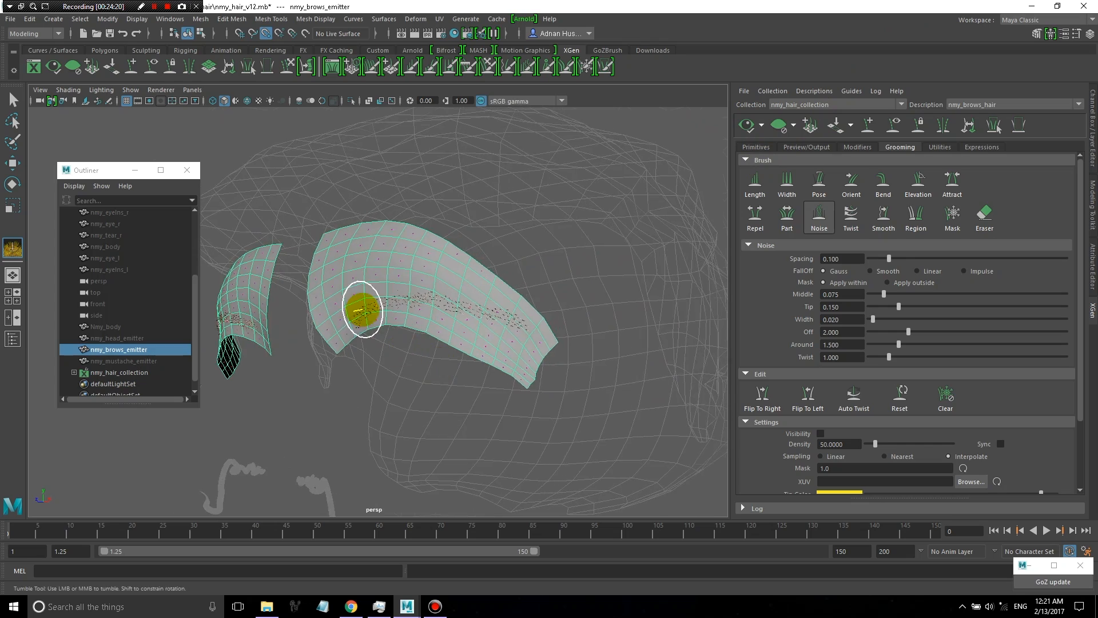
scroll(363, 312, up, 5)
scroll(449, 315, up, 5)
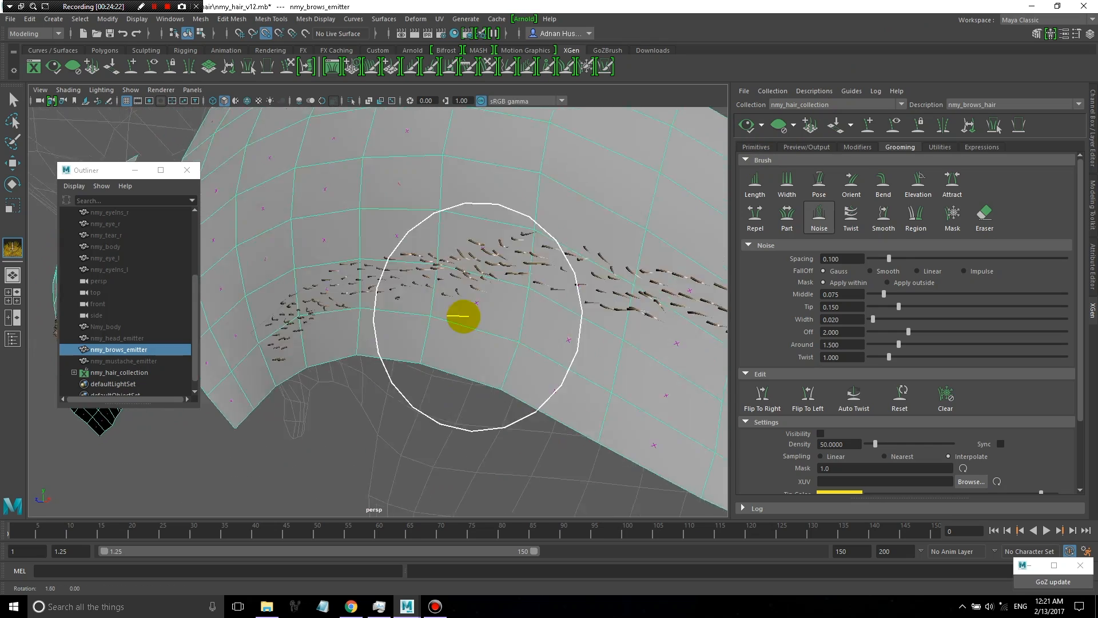
alt+drag(463, 316, 481, 316)
alt+drag(541, 293, 487, 287)
scroll(519, 289, up, 5)
scroll(519, 289, down, 3)
scroll(524, 289, up, 5)
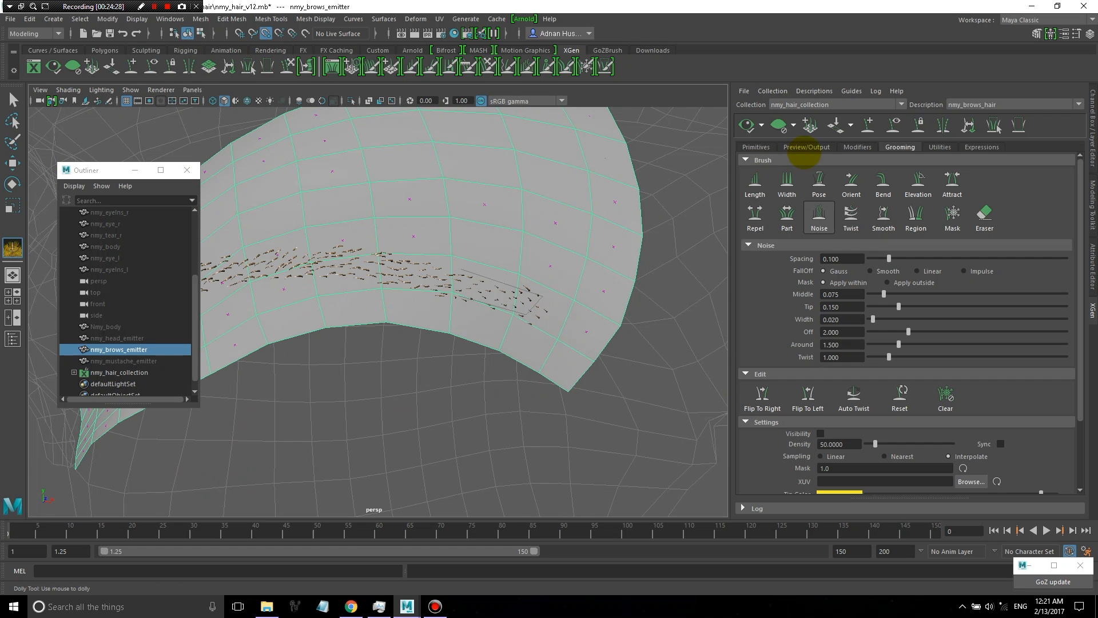
Set the brow hair's generator density to 25 and refresh the XGen preview.
click(756, 146)
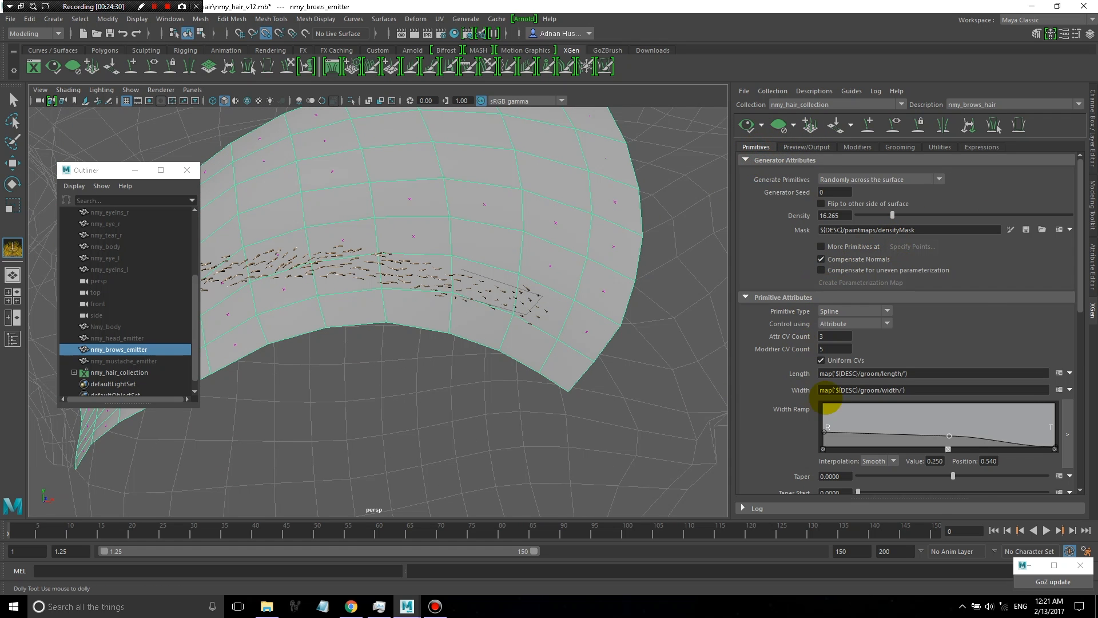
click(848, 216)
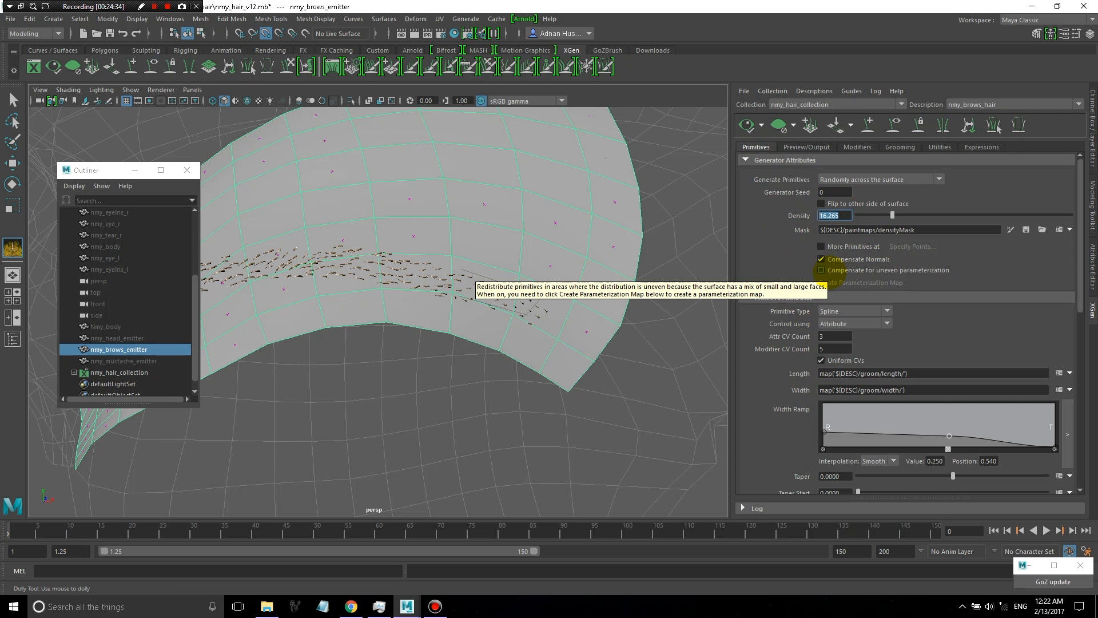
text(25)
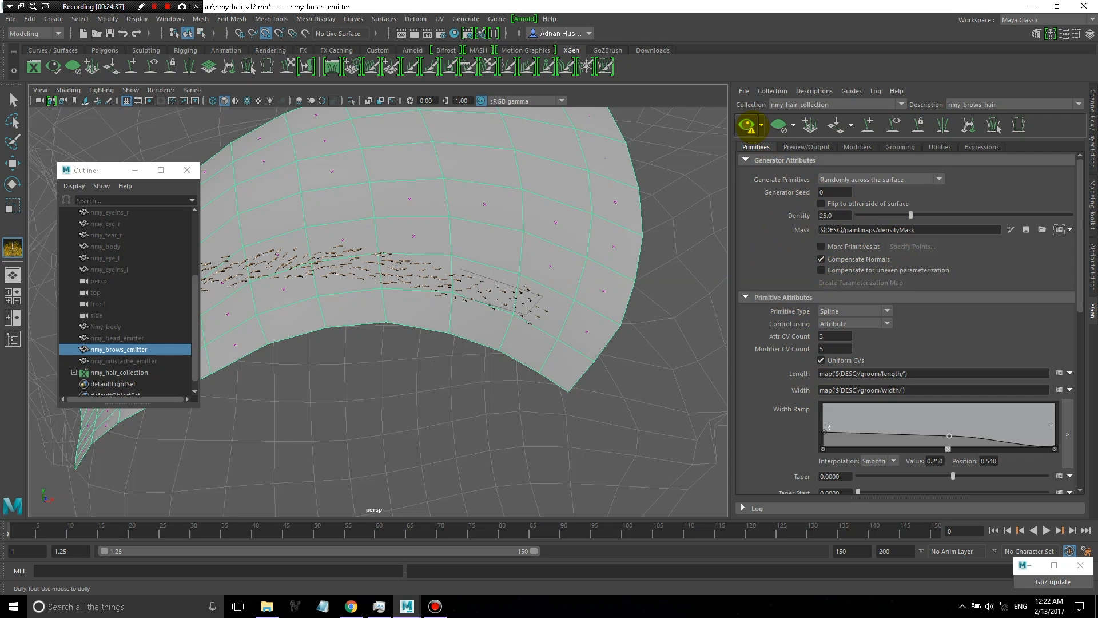
alt+right_drag(400, 280, 448, 321)
alt+drag(448, 321, 371, 314)
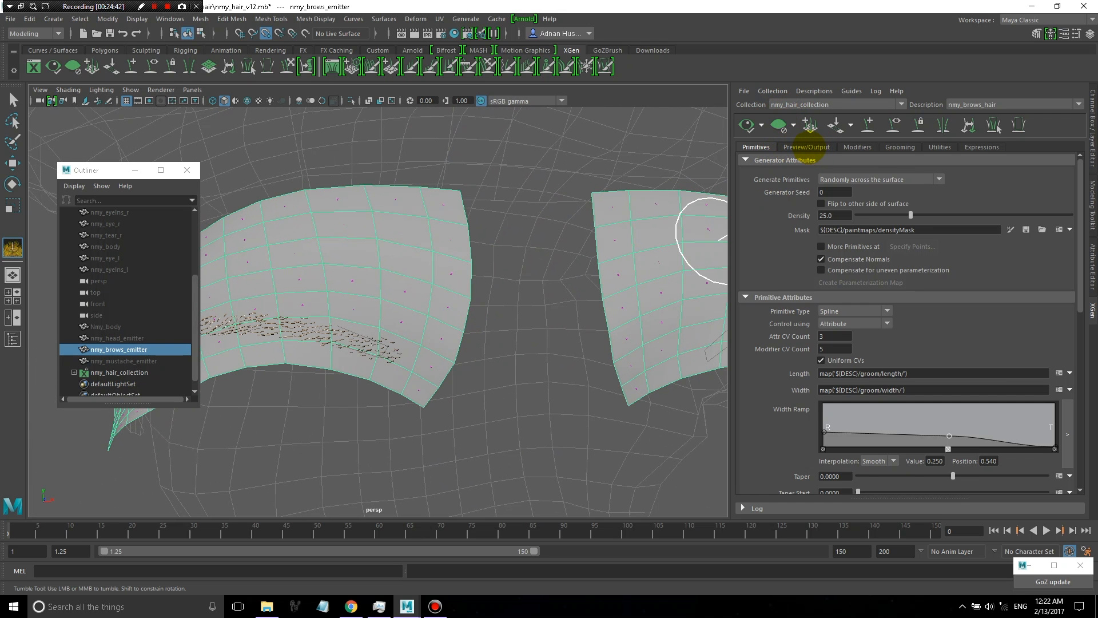
Set the preview's spline segments to 4 and check the shape of the brow hairs.
click(806, 146)
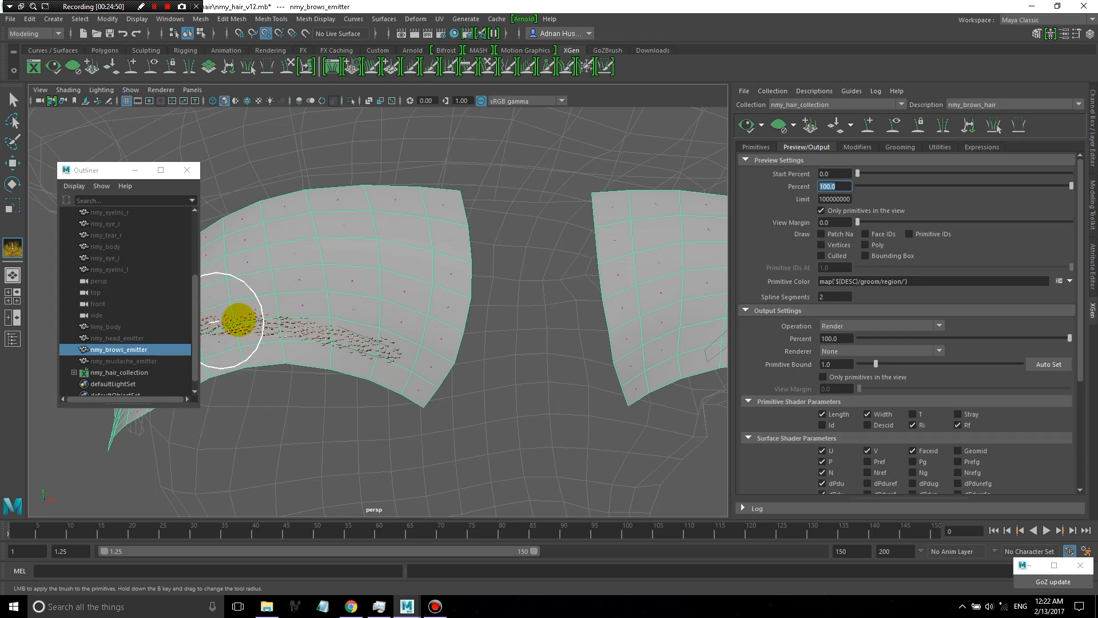
drag(226, 320, 391, 357)
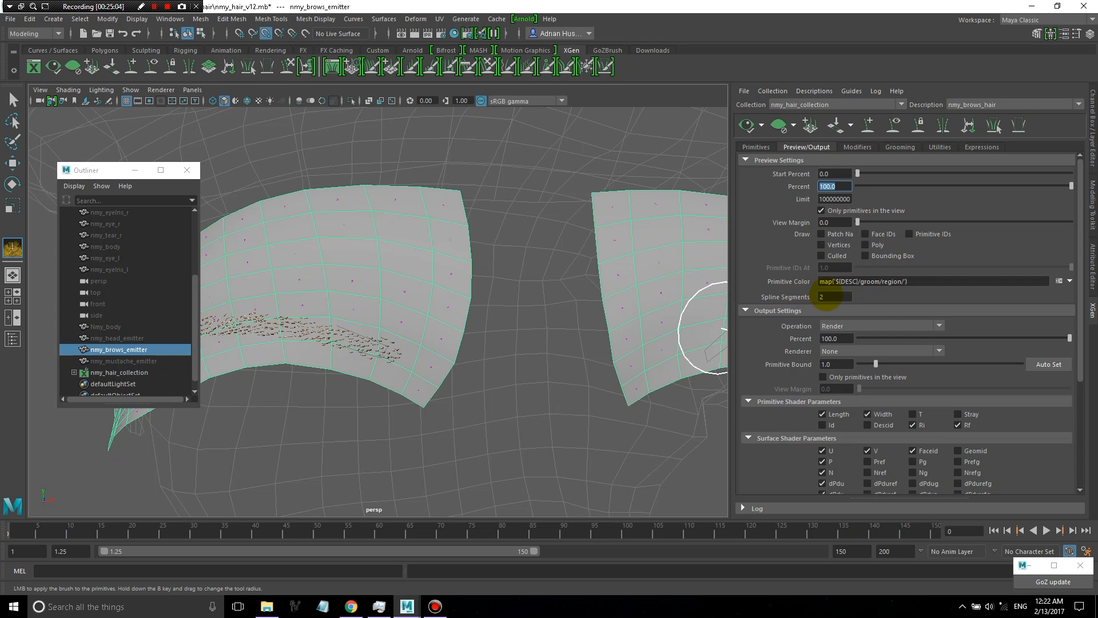
drag(831, 297, 798, 297)
scroll(338, 343, up, 5)
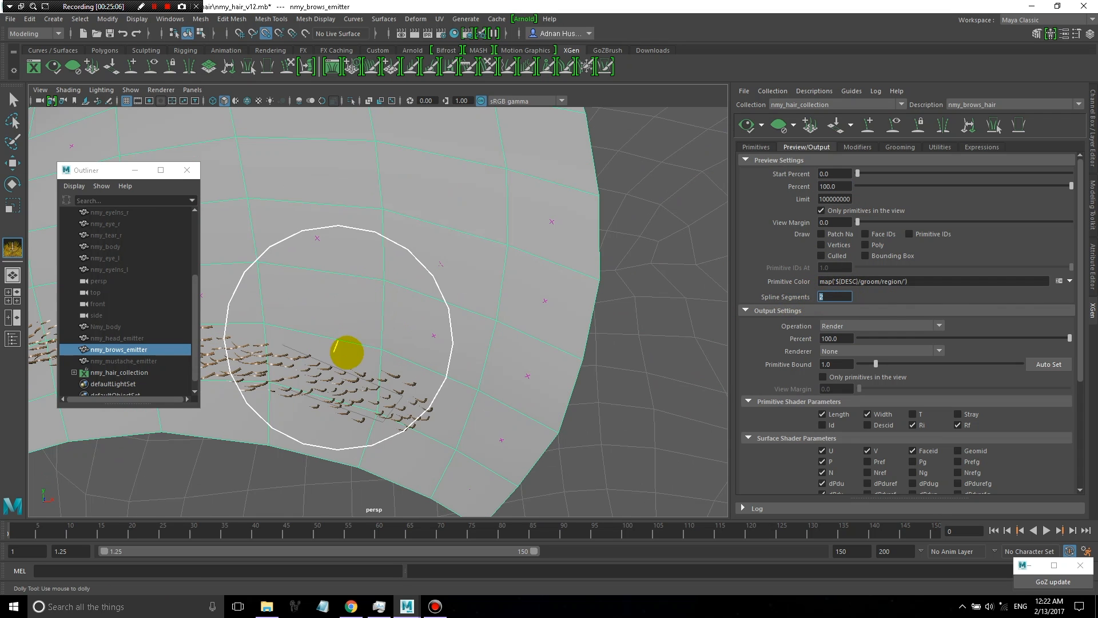
alt+drag(358, 358, 382, 358)
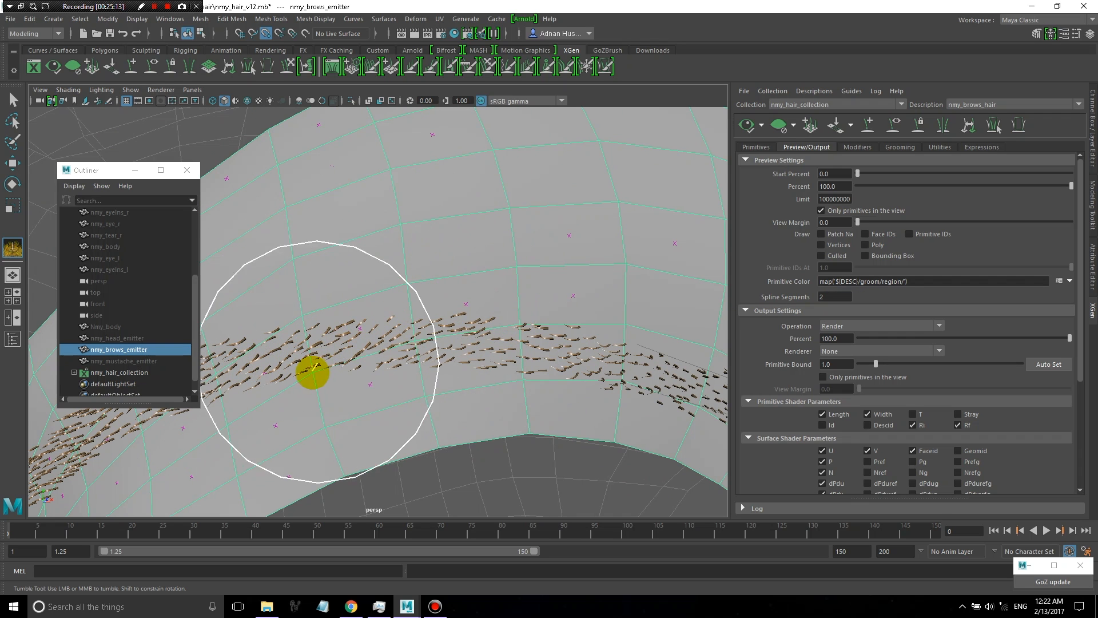
double_click(833, 297)
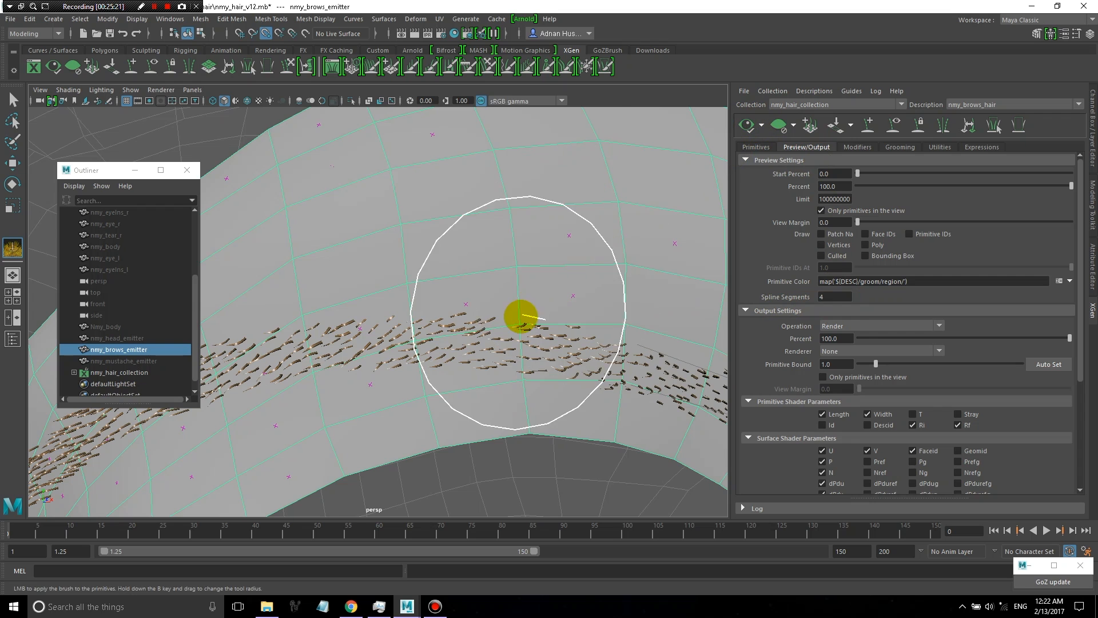
mouse_move(522, 318)
alt+mouse_down()
mouse_move(493, 353)
mouse_move(456, 349)
alt+mouse_up()
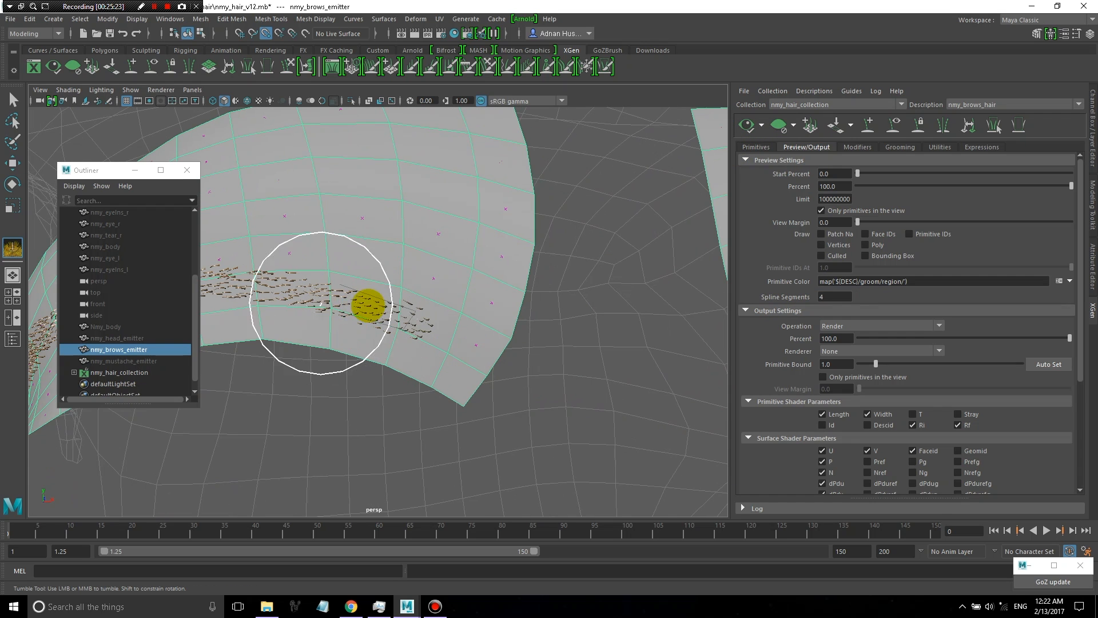
Return the preview's spline segments to 2 and view both brows.
click(827, 296)
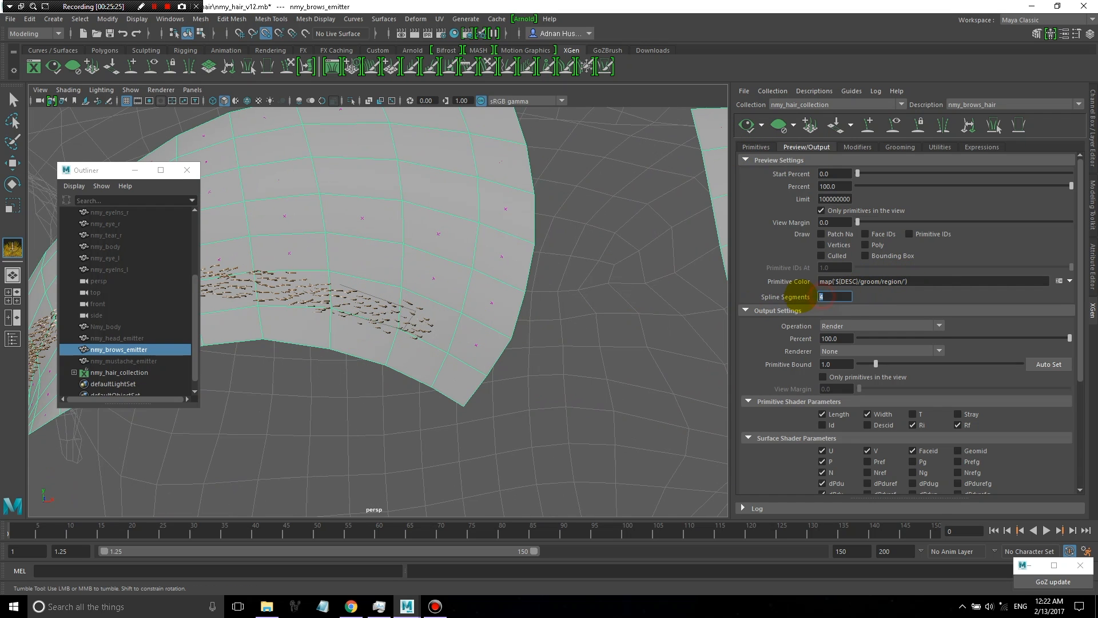
text(2)
key(Tab)
scroll(516, 307, down, 5)
alt+drag(534, 318, 562, 323)
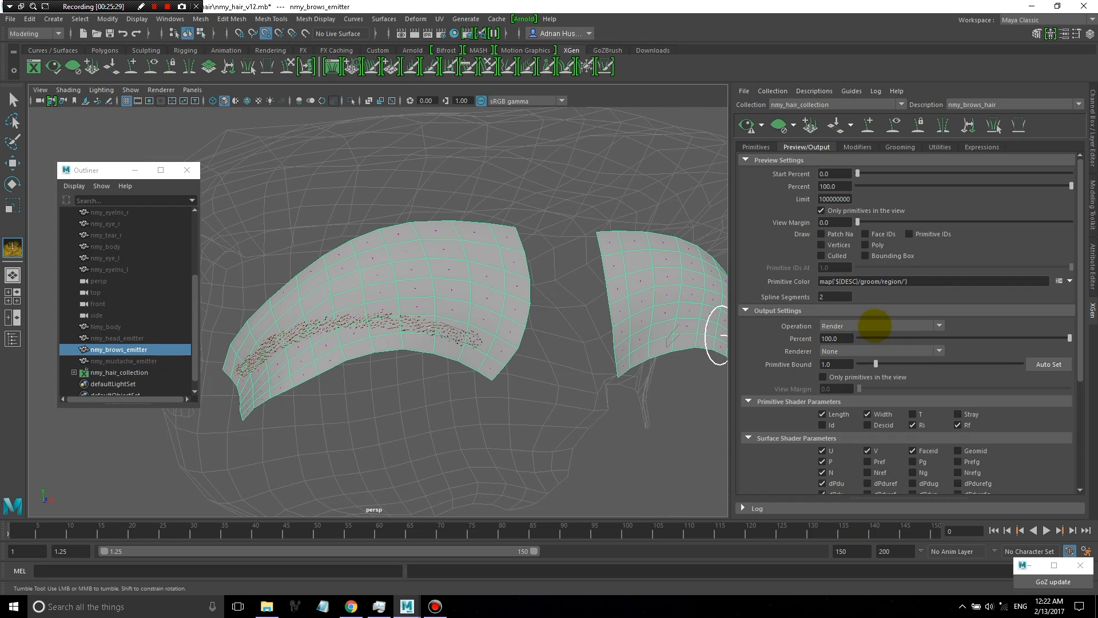
Keep the output operation at Render, choose Arnold Renderer as the renderer and bring up the Arnold settings.
click(874, 325)
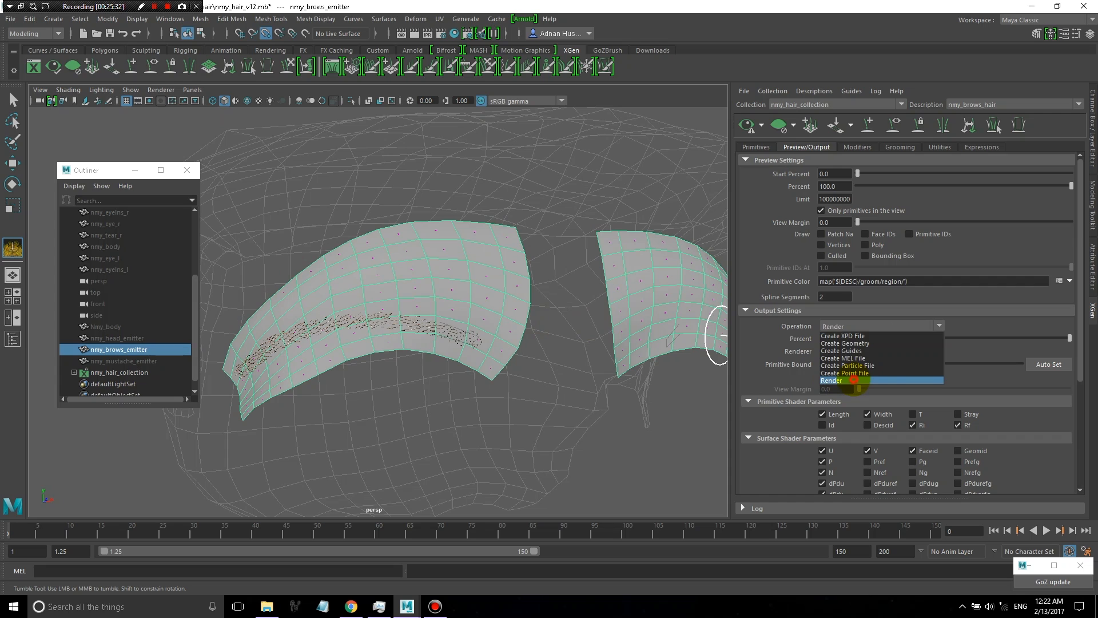
click(853, 380)
click(847, 351)
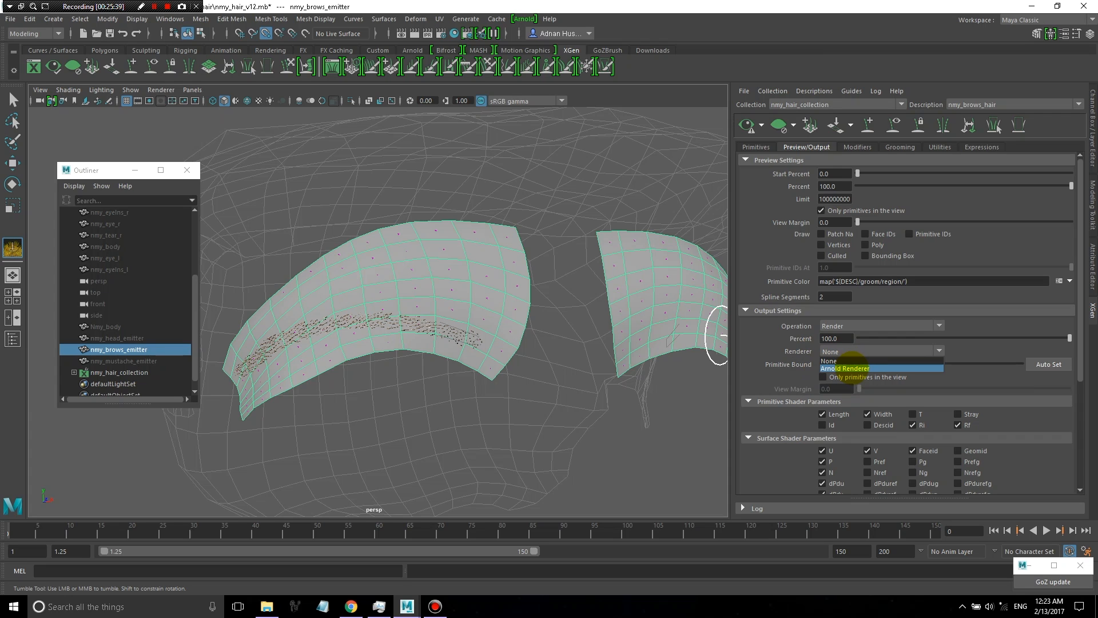
click(849, 367)
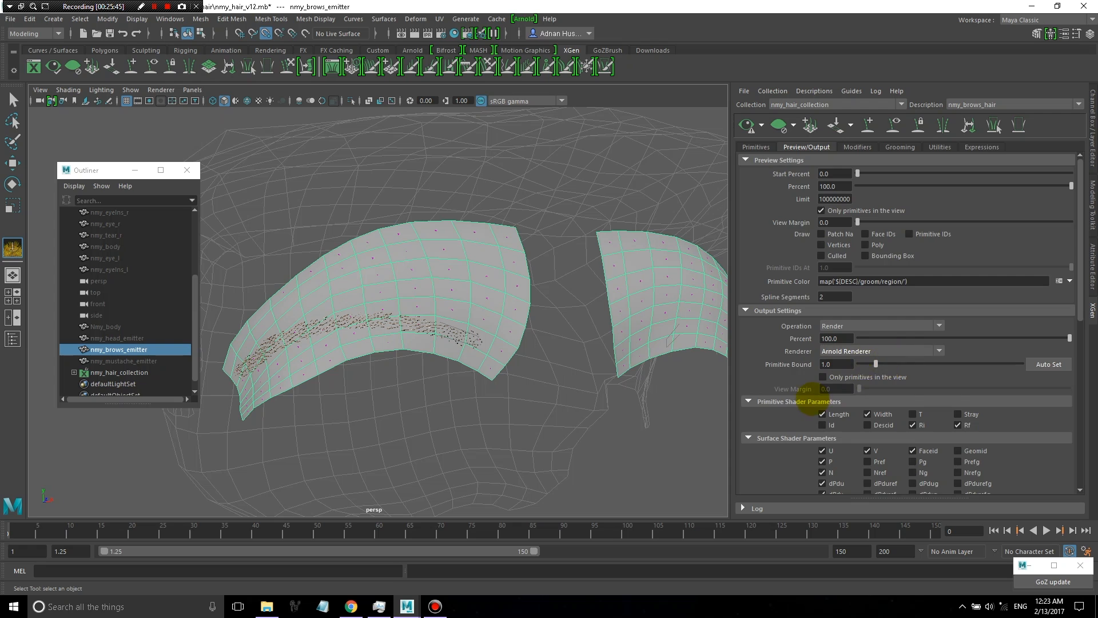
scroll(809, 397, down, 3)
scroll(812, 393, down, 2)
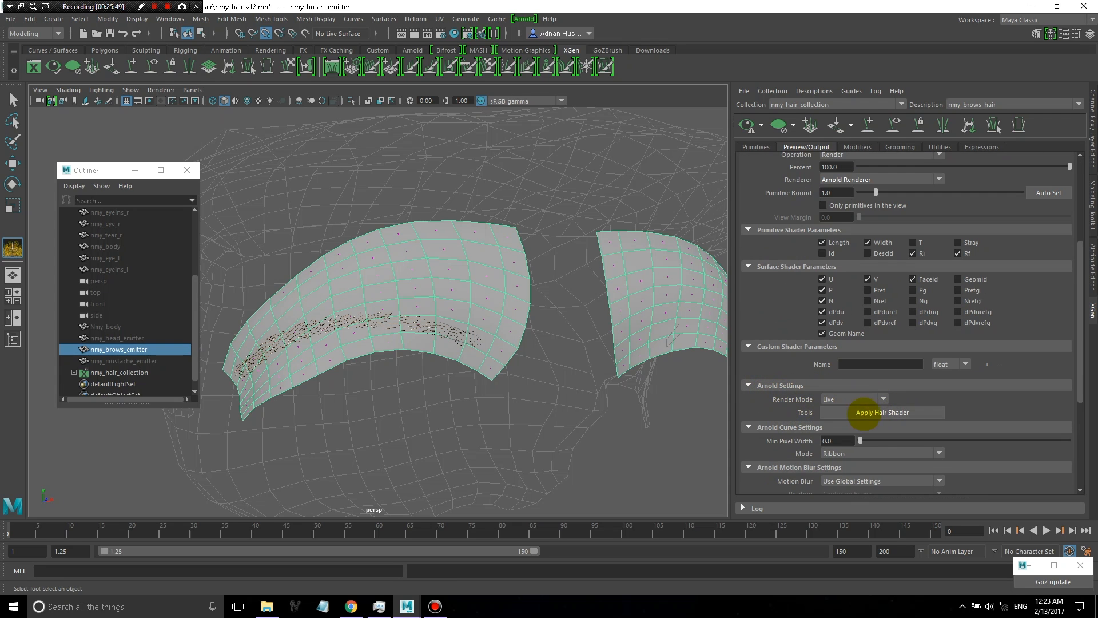
Automatically calculate the Primitive Bound in the brow hair's Arnold output settings.
scroll(938, 373, down, 4)
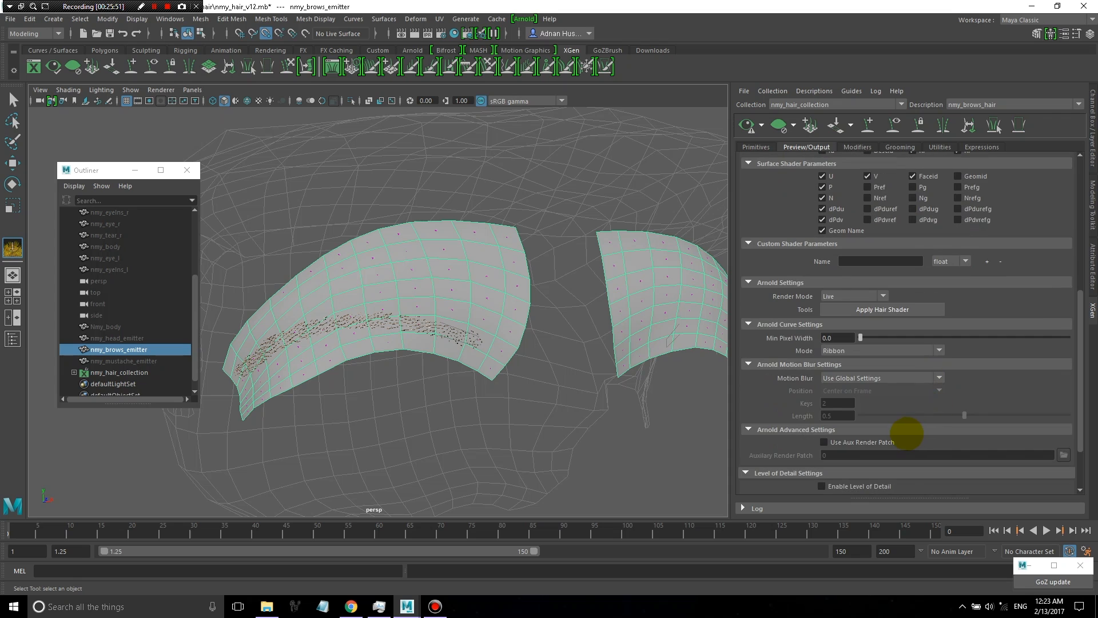
scroll(906, 435, down, 1)
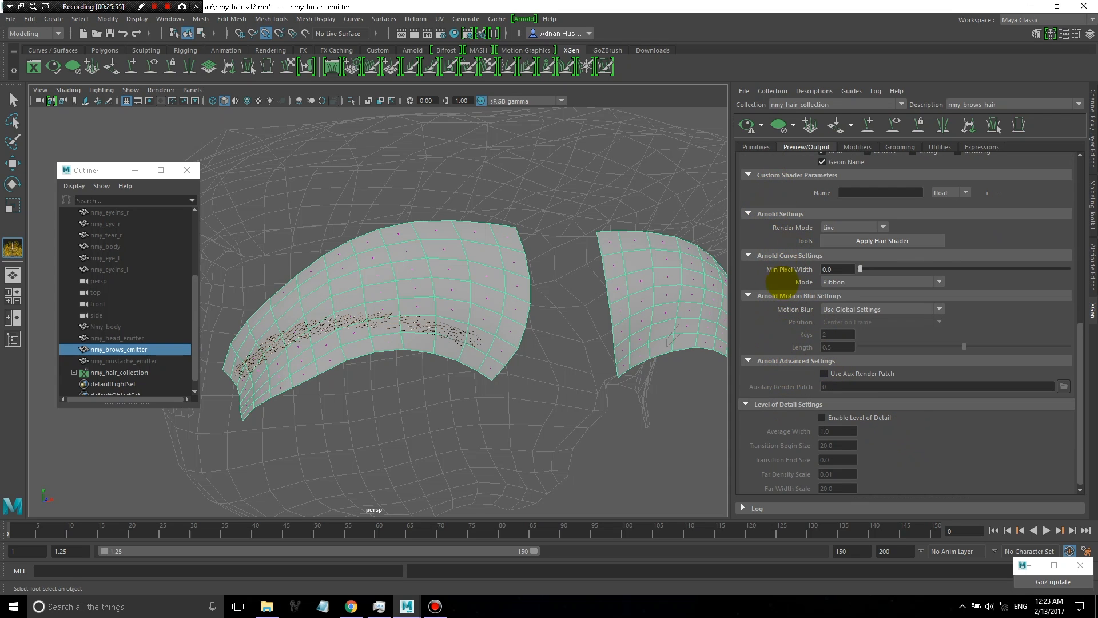
scroll(767, 292, up, 9)
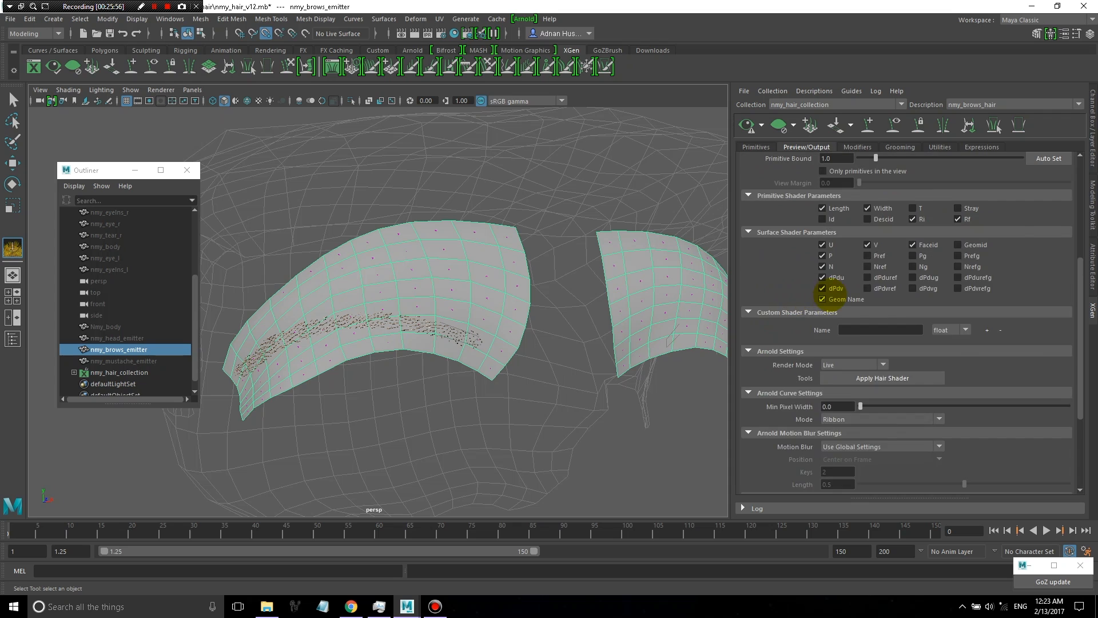
scroll(895, 380, down, 1)
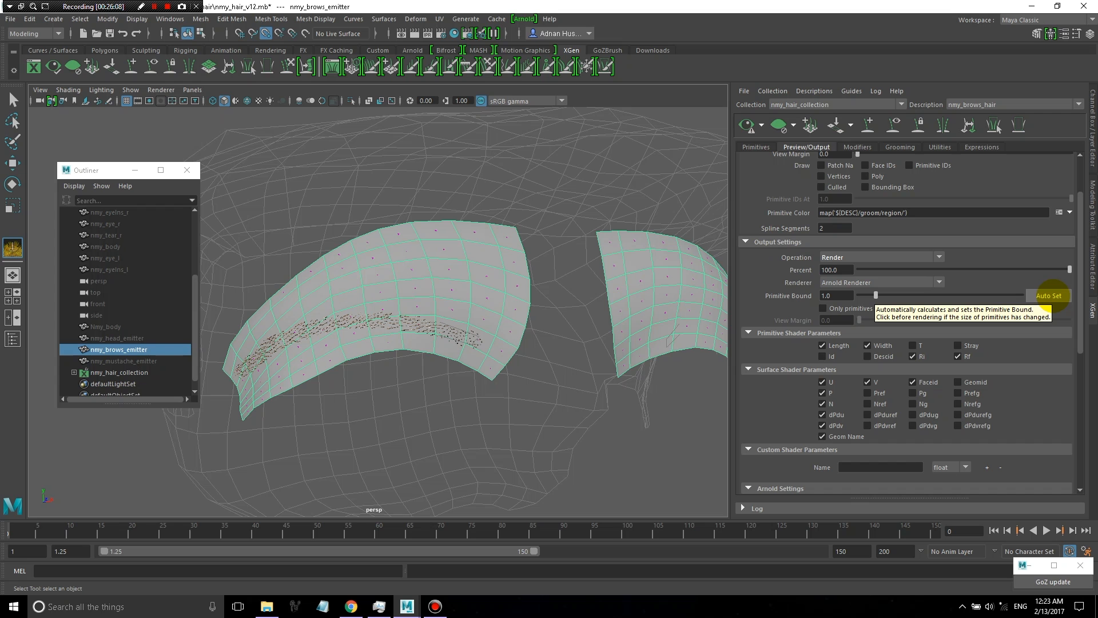
click(1048, 295)
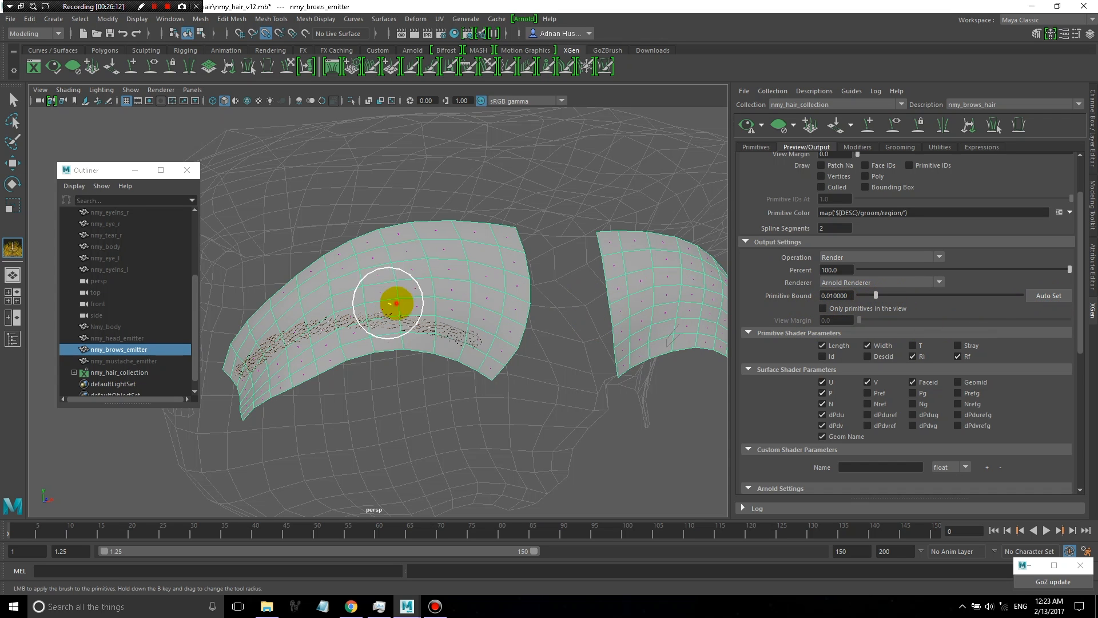
Set the brow hair's generator density to 75, refresh the XGen preview and inspect the denser hairs up close.
mouse_move(396, 303)
alt+mouse_down()
mouse_move(595, 331)
mouse_move(633, 360)
mouse_move(596, 356)
alt+mouse_up()
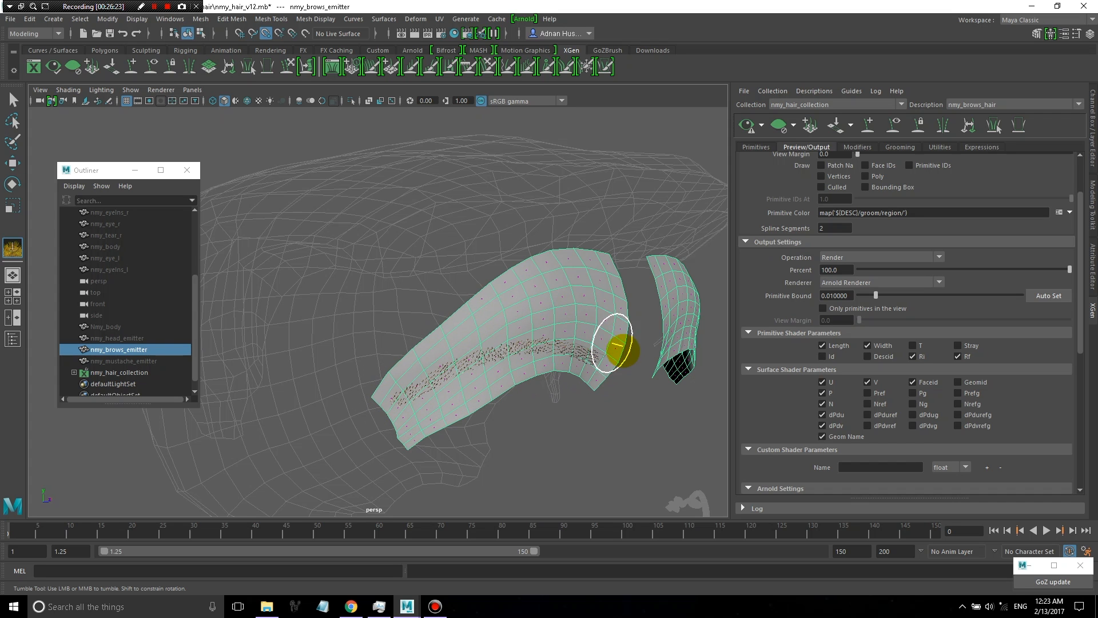
alt+drag(600, 363, 538, 332)
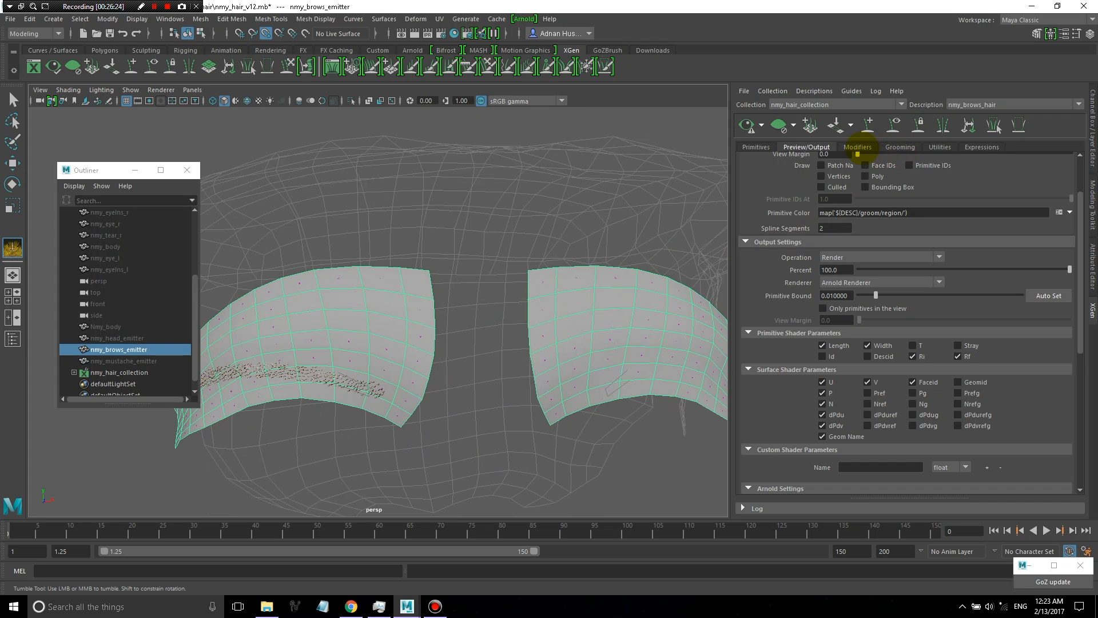
mouse_move(411, 307)
alt+mouse_down()
mouse_move(392, 311)
mouse_move(404, 301)
alt+mouse_up()
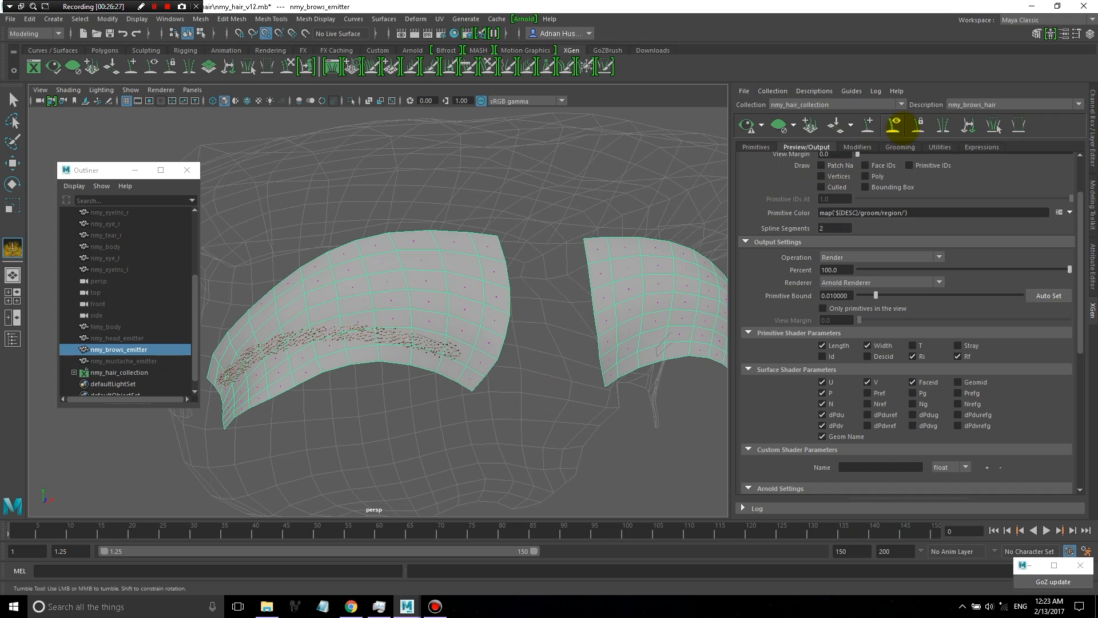
click(857, 147)
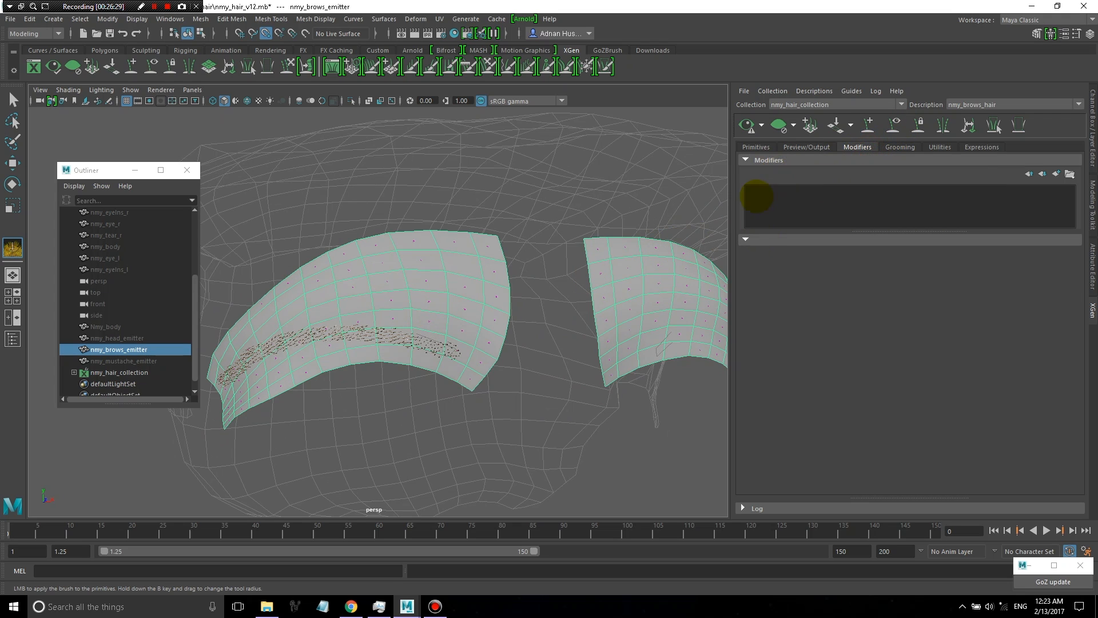
click(761, 147)
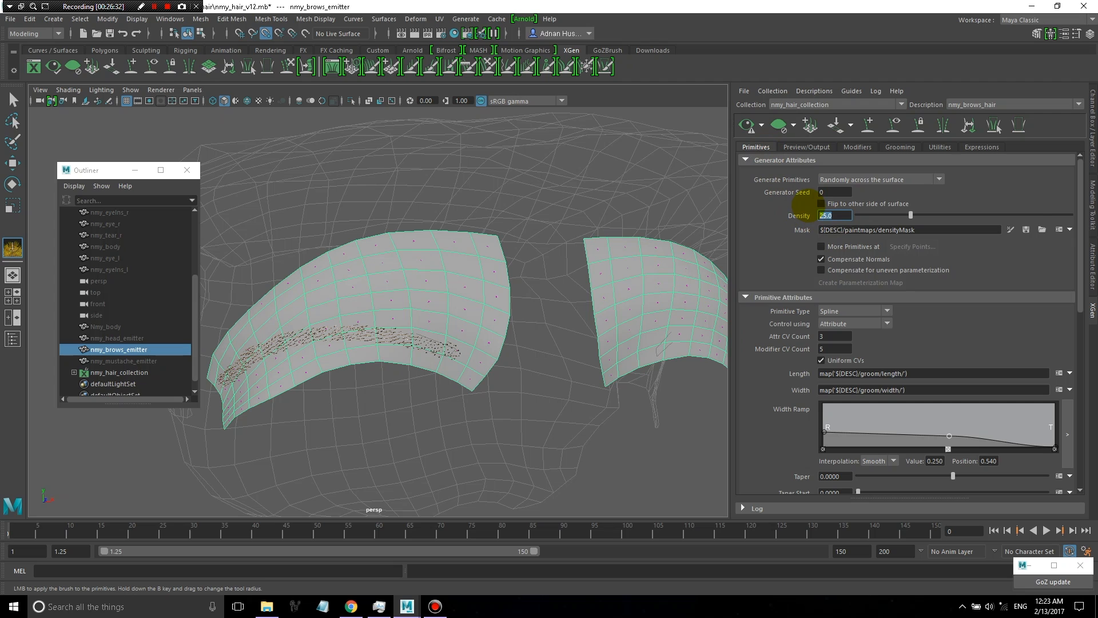
key(Return)
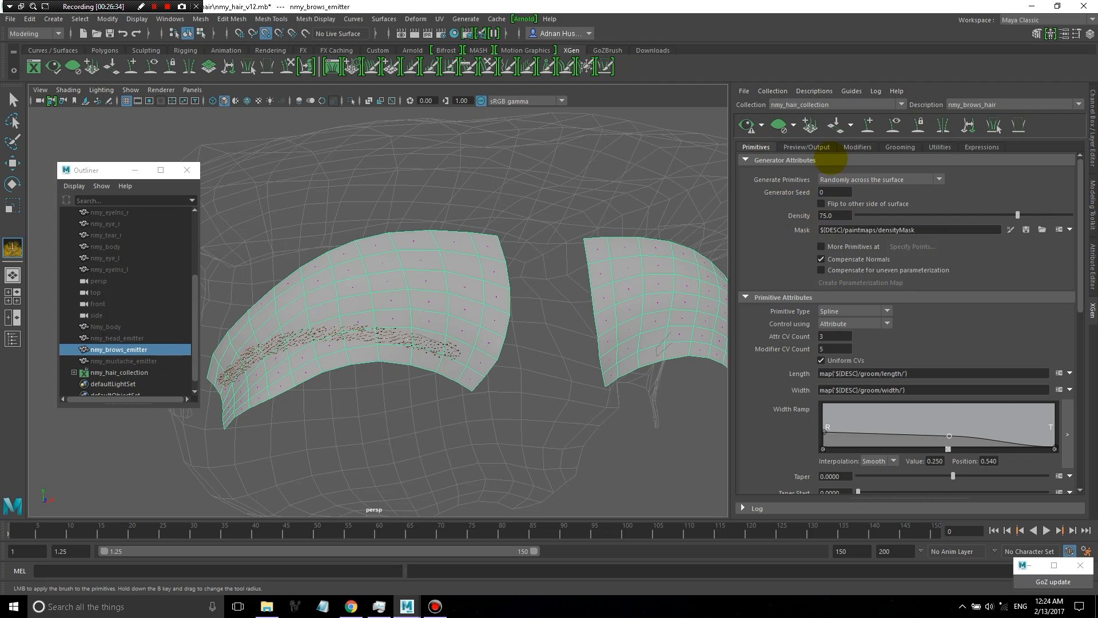
click(747, 125)
alt+drag(348, 316, 355, 307)
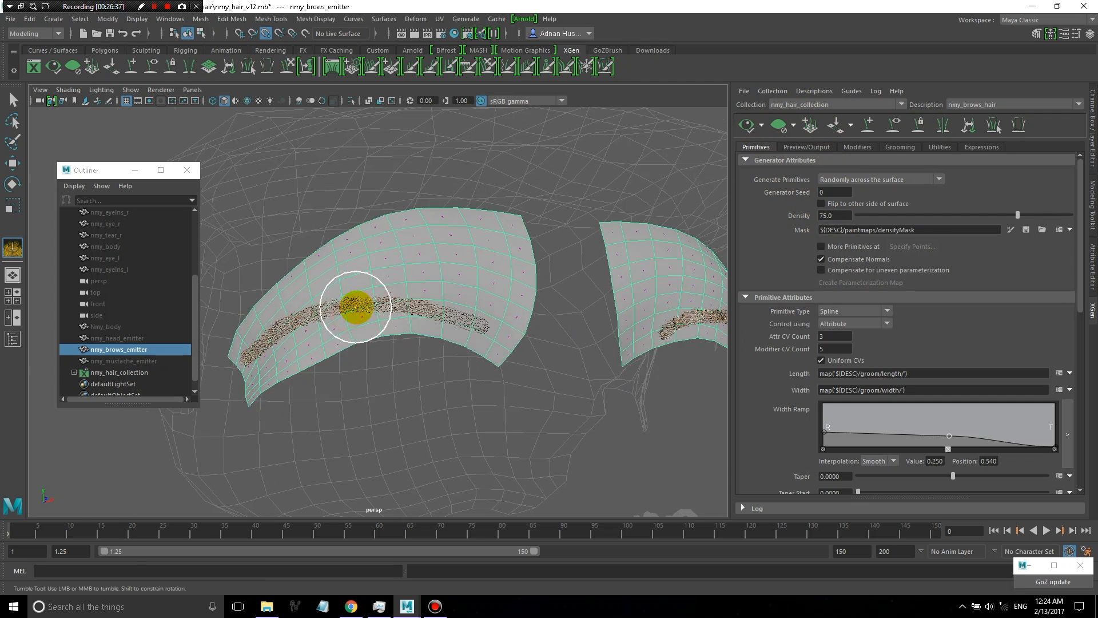
alt+right_drag(355, 307, 466, 307)
alt+drag(466, 307, 431, 304)
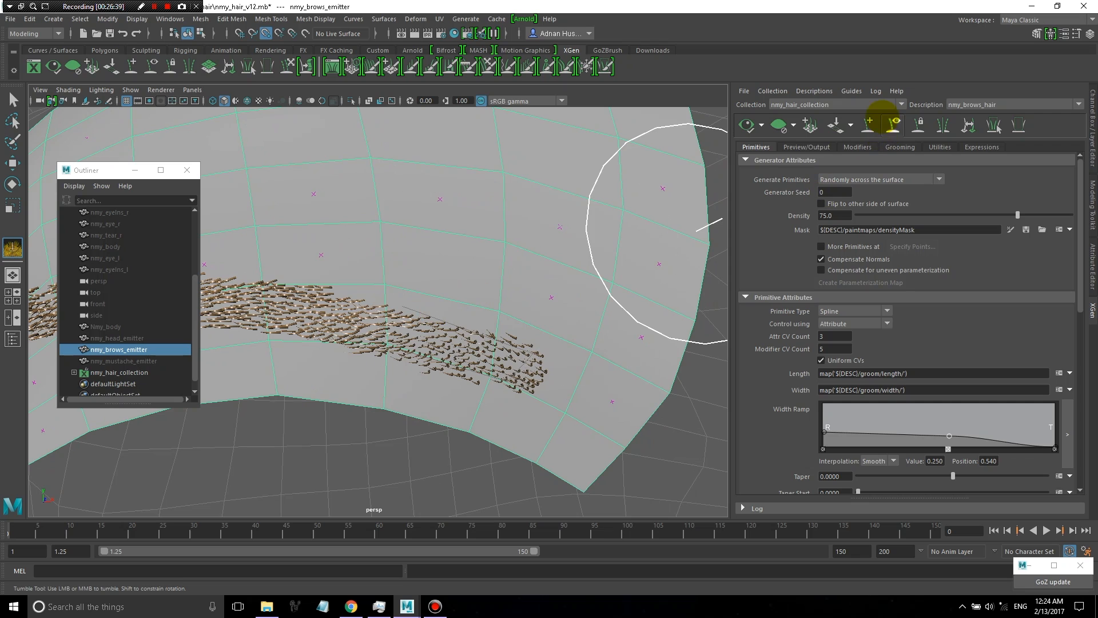
Add a Noise modifier to the brow hair description and refresh the XGen preview to check its effect.
click(854, 148)
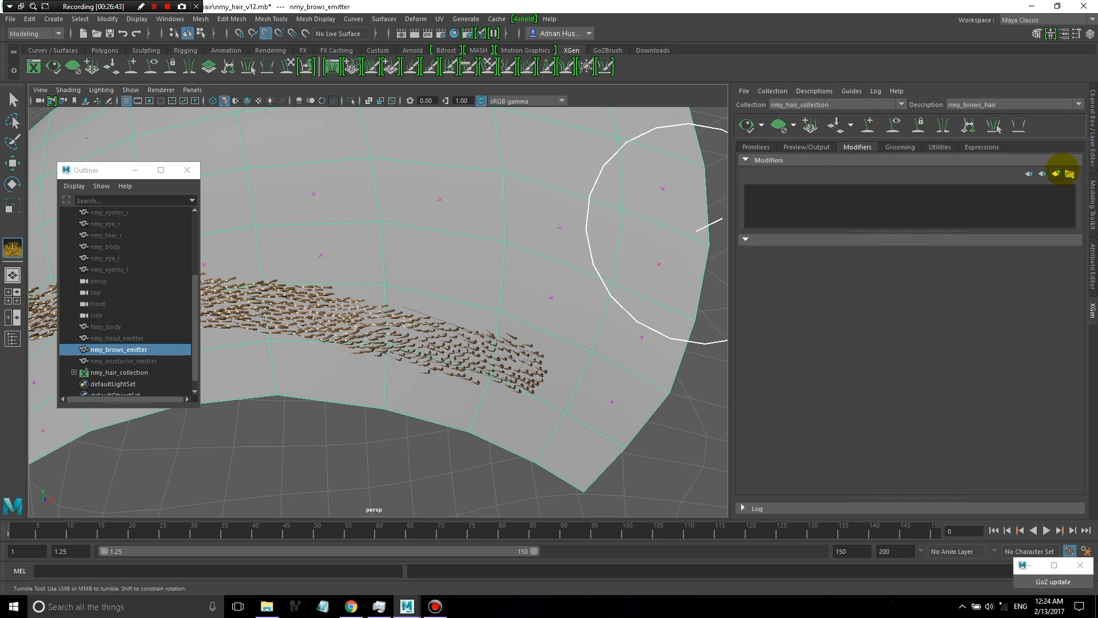
click(1055, 174)
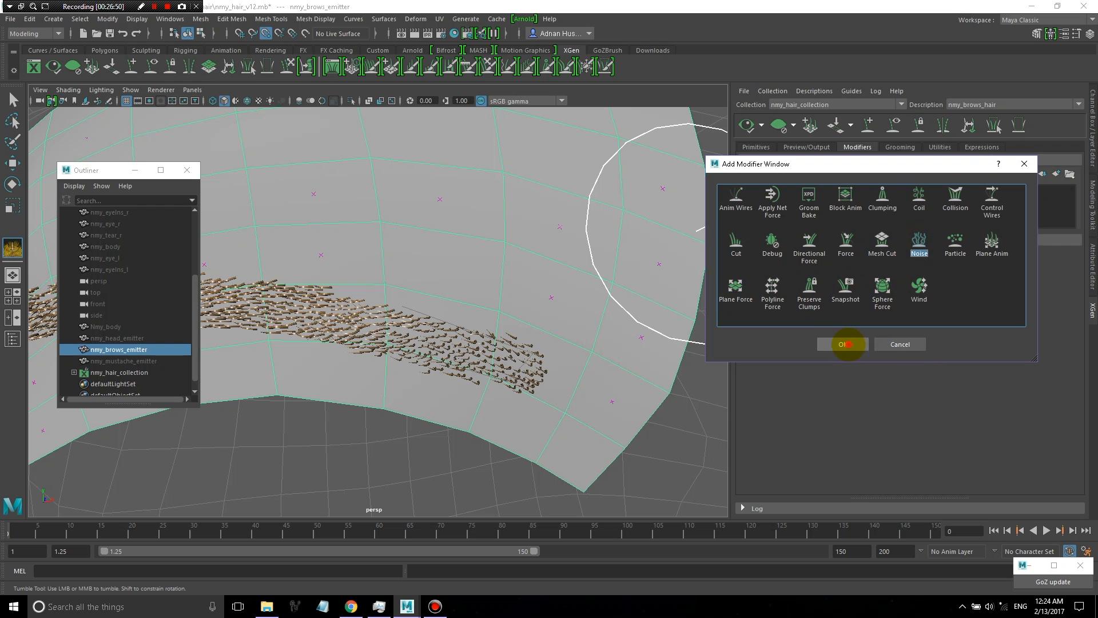
click(843, 343)
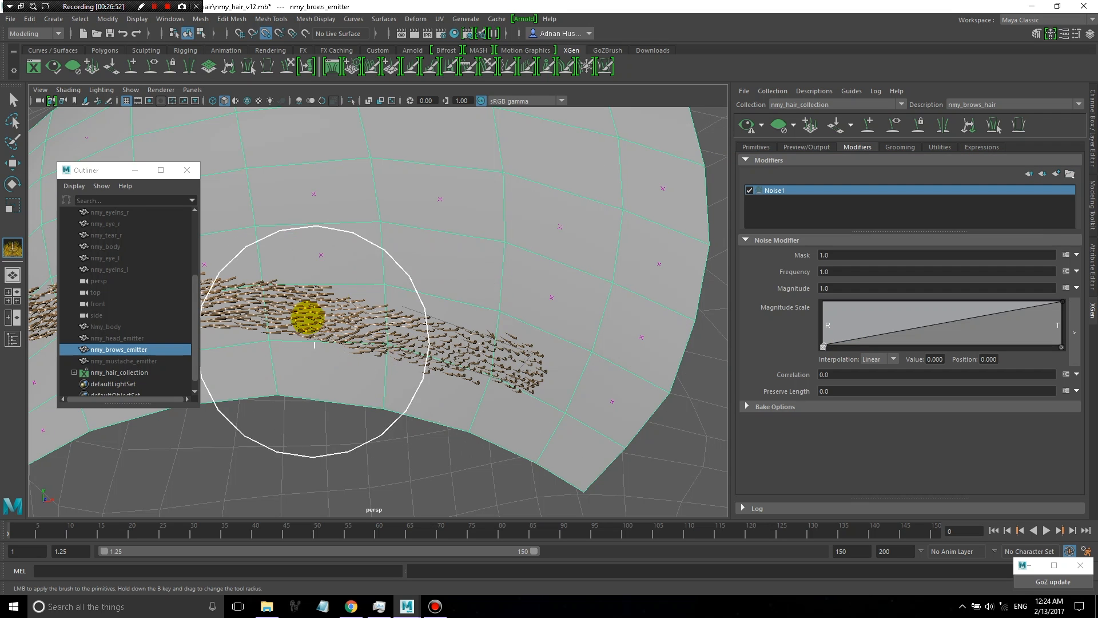
scroll(394, 313, up, 6)
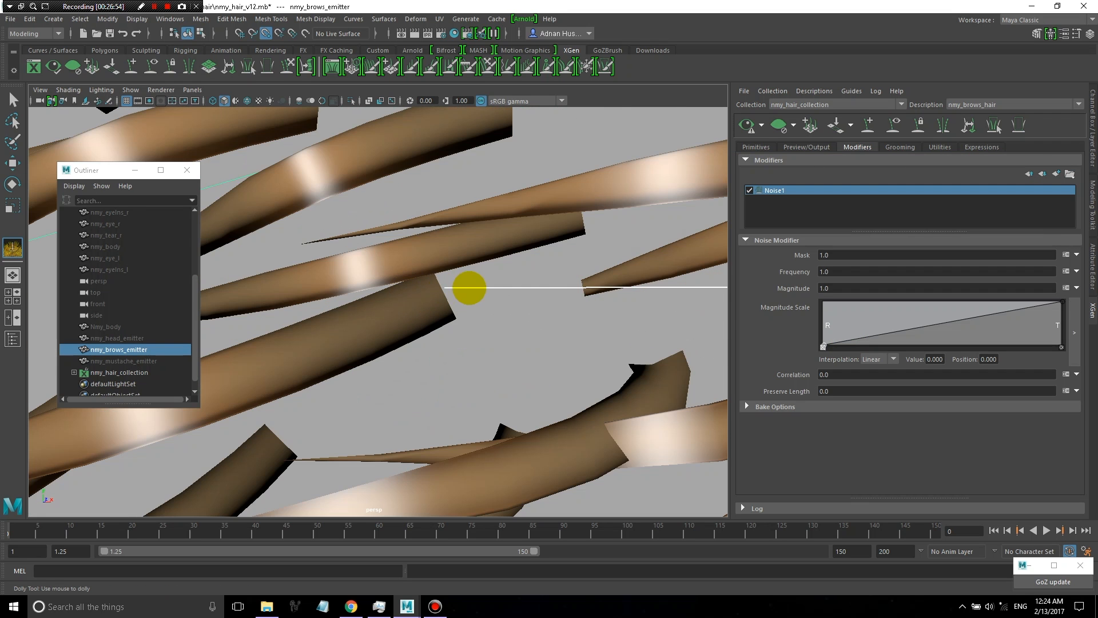
scroll(466, 289, down, 8)
scroll(467, 289, up, 3)
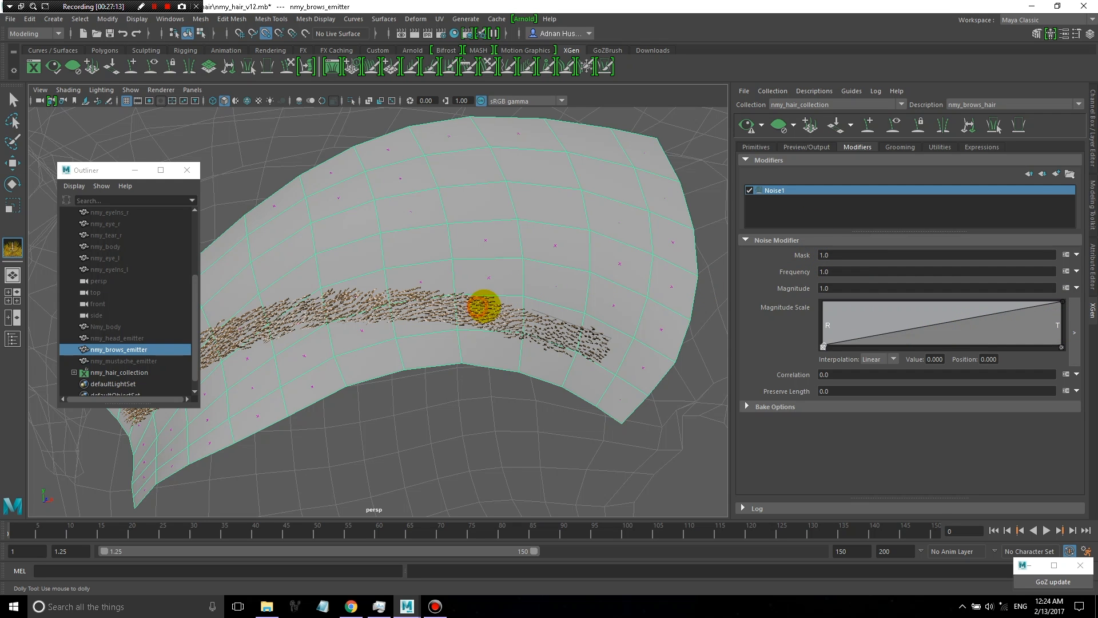
alt+drag(484, 306, 516, 303)
click(746, 125)
scroll(455, 324, up, 10)
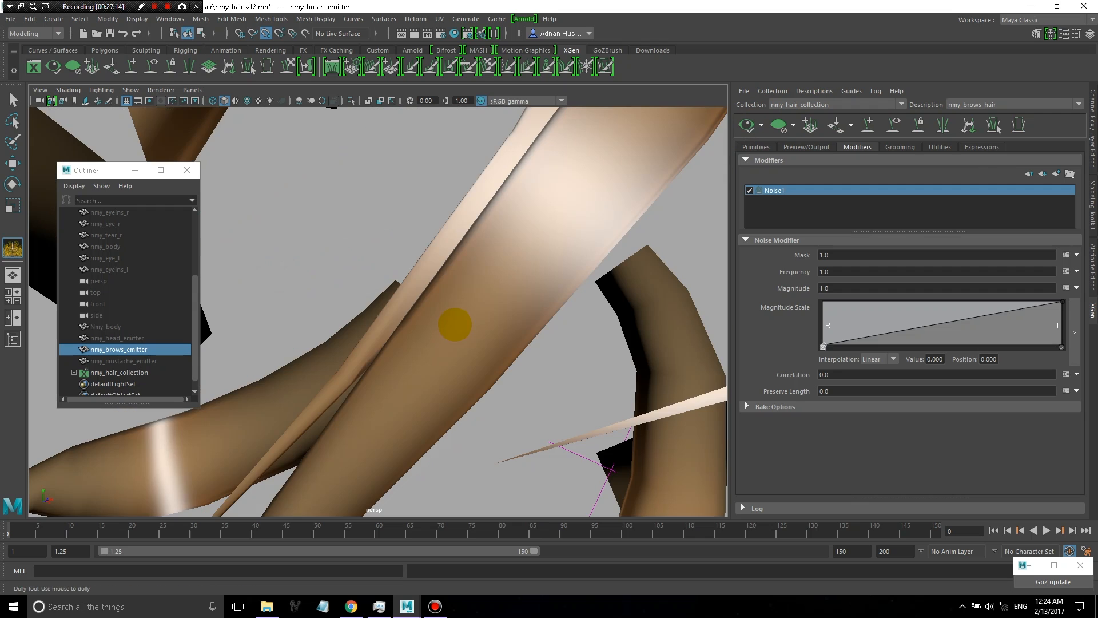
scroll(455, 324, down, 10)
Turn on automatic preview updates and set the Noise modifier's frequency to 0.2 and magnitude to 0.3.
click(761, 125)
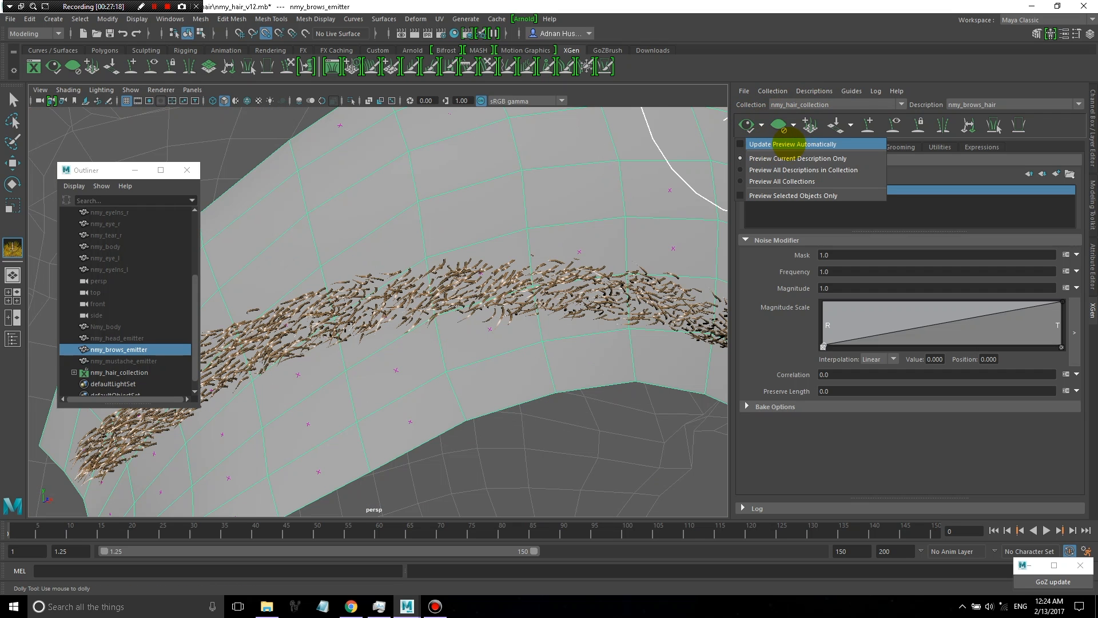
click(788, 144)
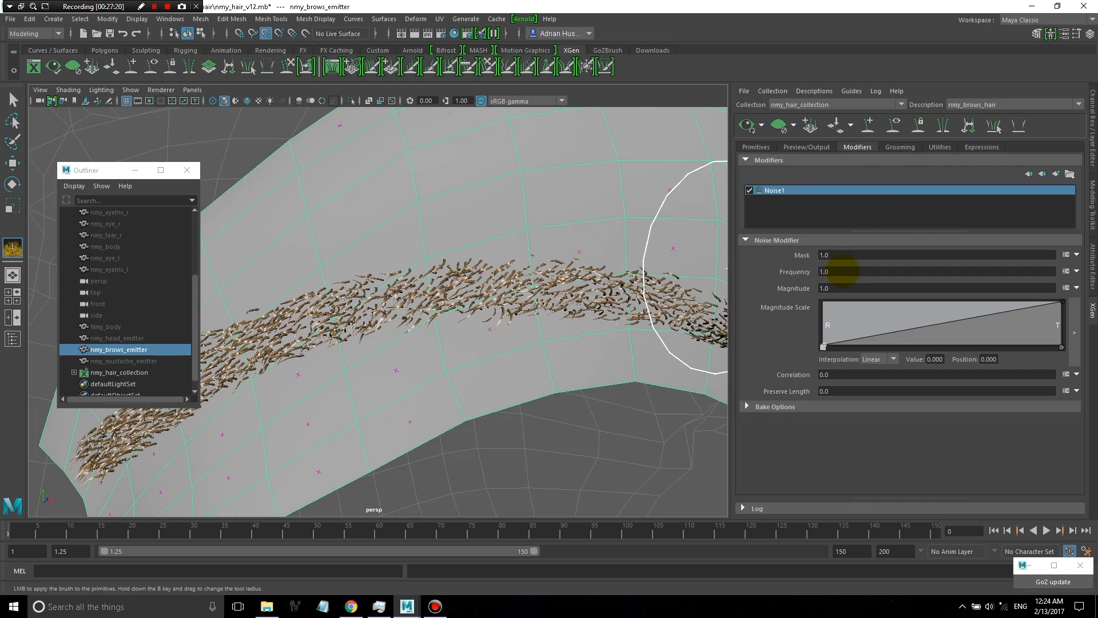
double_click(843, 271)
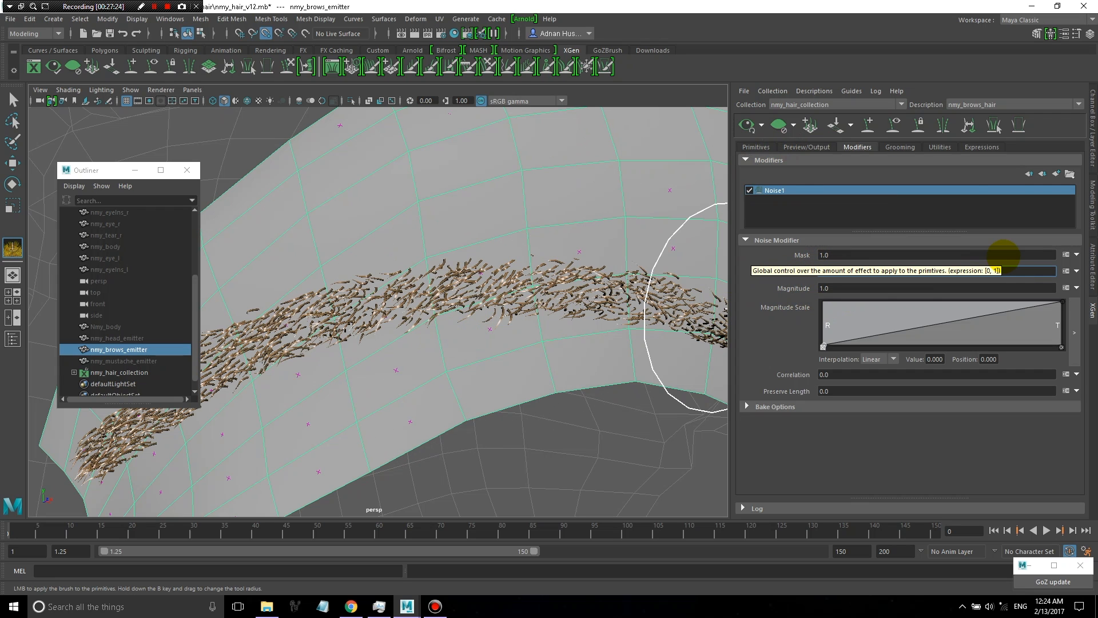
text(.2)
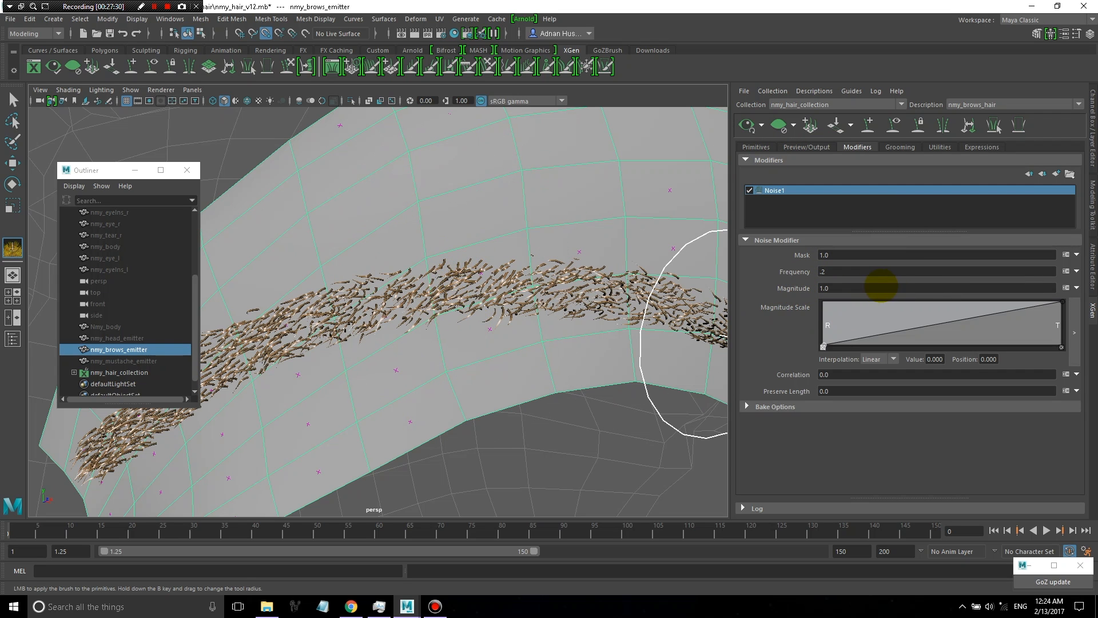
double_click(846, 290)
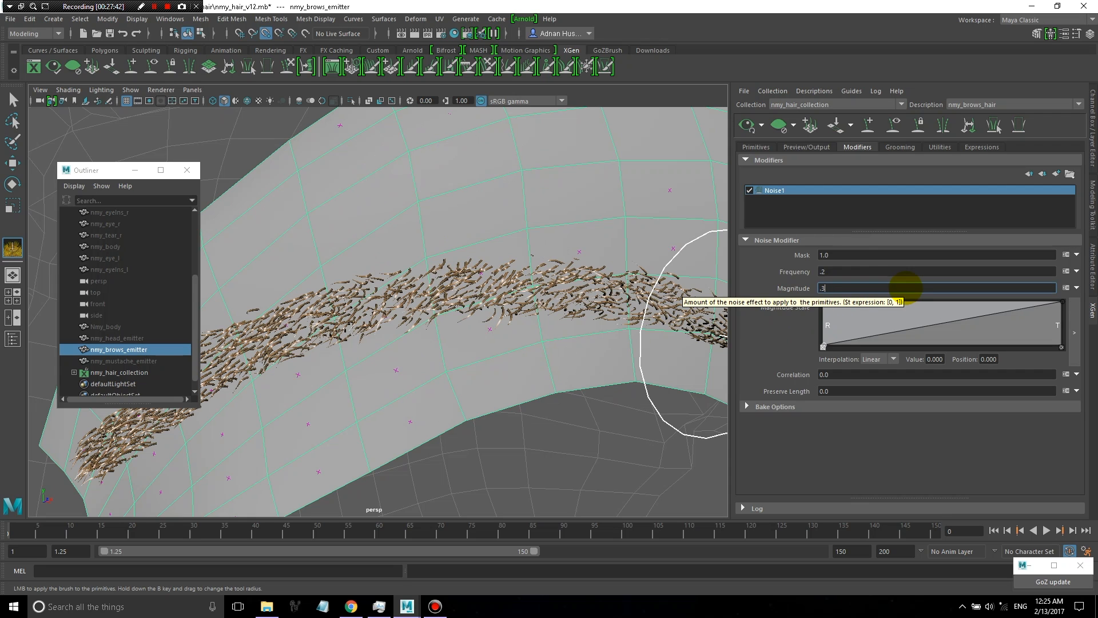
key(Return)
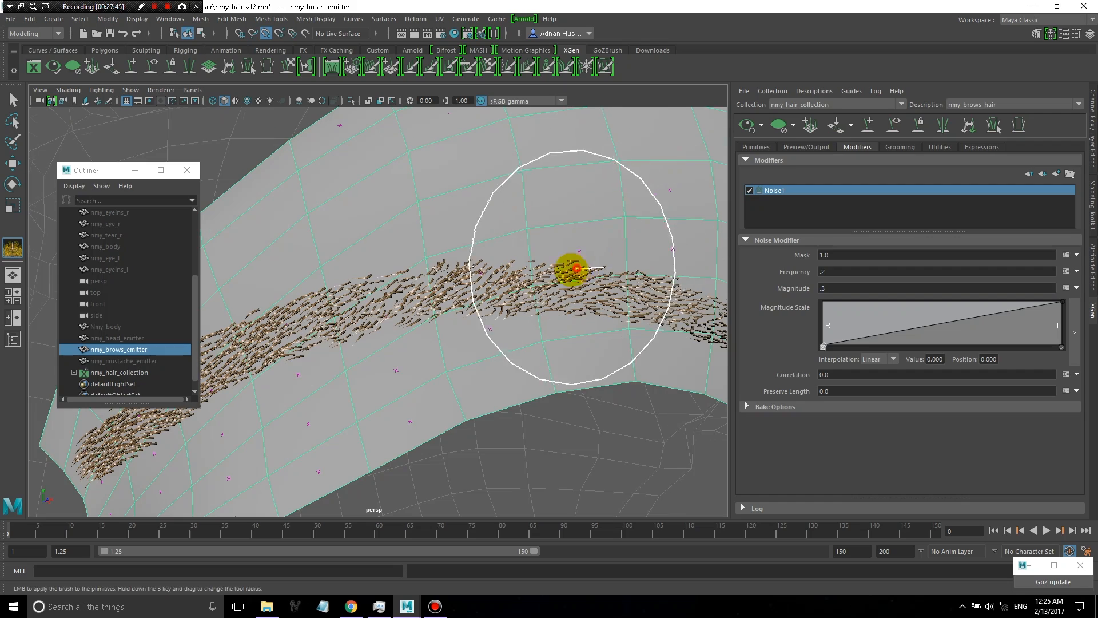
Toggle the Noise modifier off and on to compare the brow hair with and without noise, leaving it enabled.
mouse_move(572, 267)
alt+mouse_down()
mouse_move(549, 263)
mouse_move(583, 254)
alt+mouse_up()
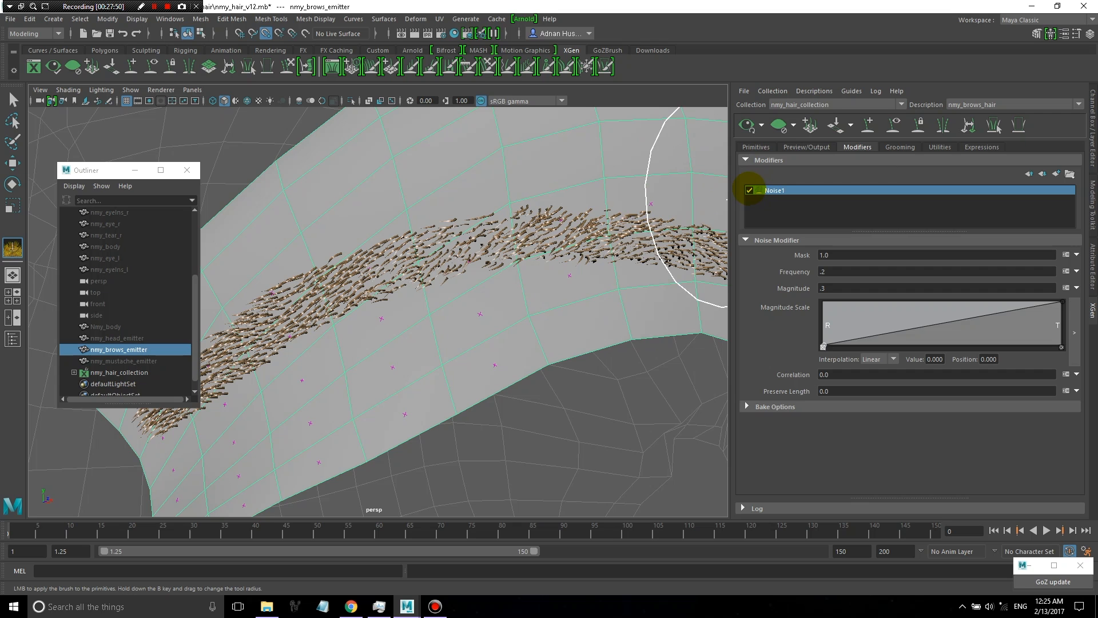
click(749, 190)
click(749, 190)
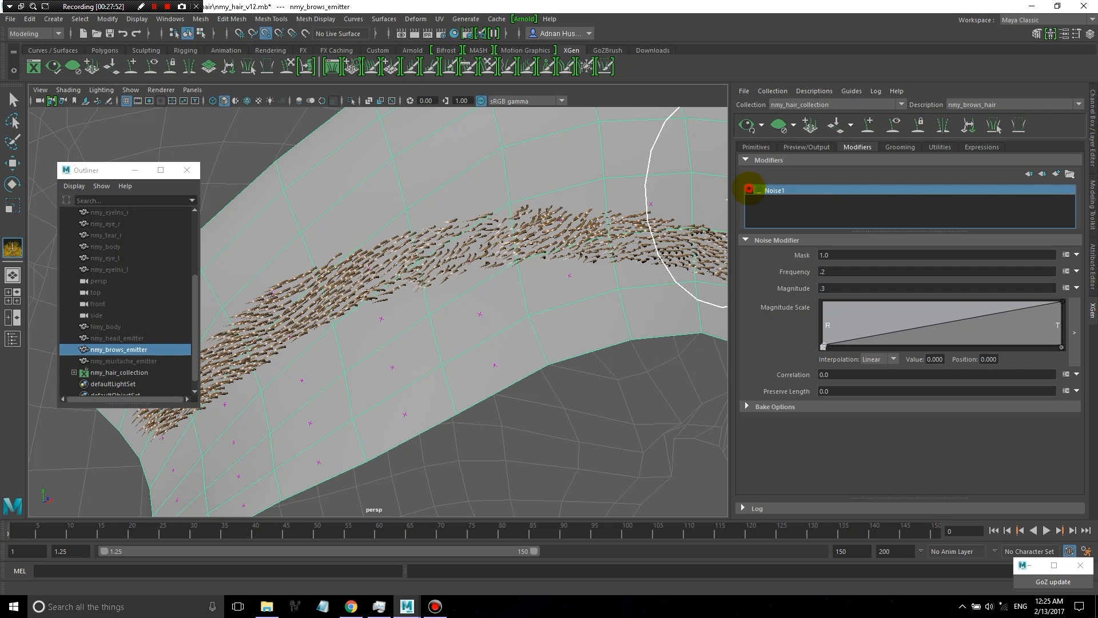
click(749, 190)
click(749, 191)
click(749, 190)
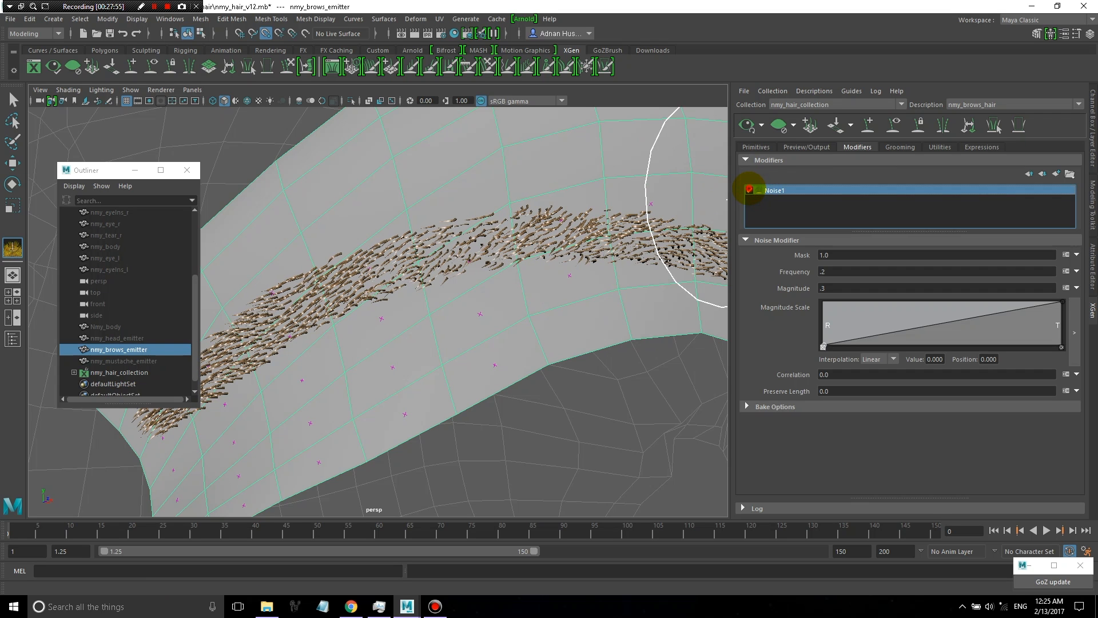
click(749, 191)
click(749, 191)
Refresh the XGen preview for both brows and examine the noise on the hairs from several distances.
alt+right_drag(676, 225, 556, 286)
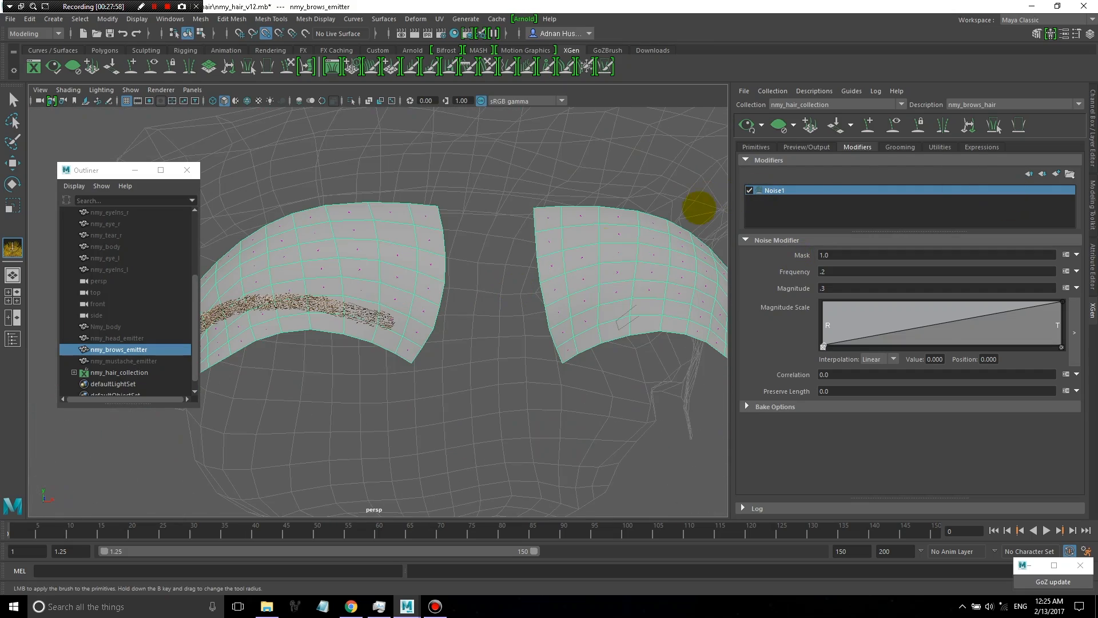
alt+right_drag(348, 314, 402, 289)
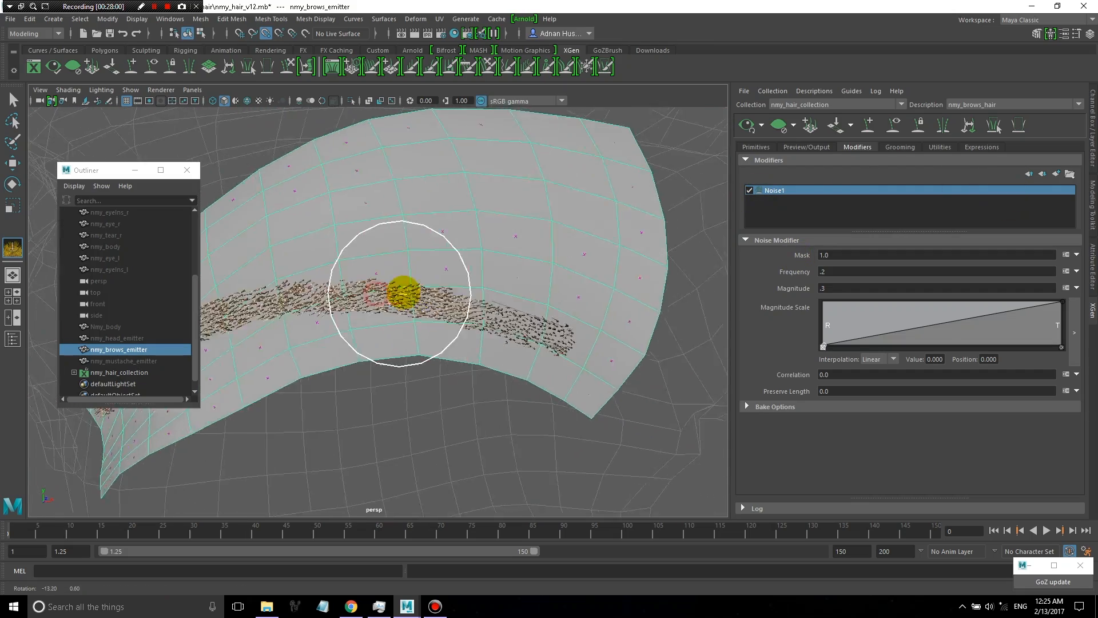
mouse_move(402, 289)
alt+mouse_down()
mouse_move(417, 294)
mouse_move(373, 294)
mouse_move(372, 281)
mouse_move(306, 287)
mouse_move(474, 255)
alt+mouse_up()
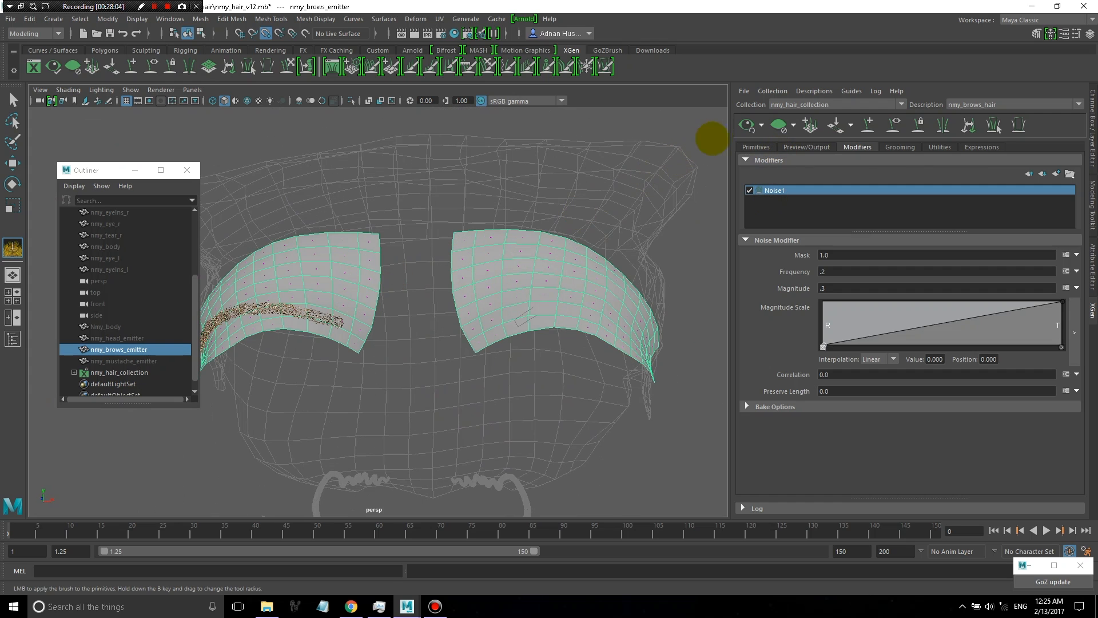
click(746, 124)
alt+drag(407, 346, 355, 340)
scroll(354, 342, up, 2)
scroll(367, 343, up, 5)
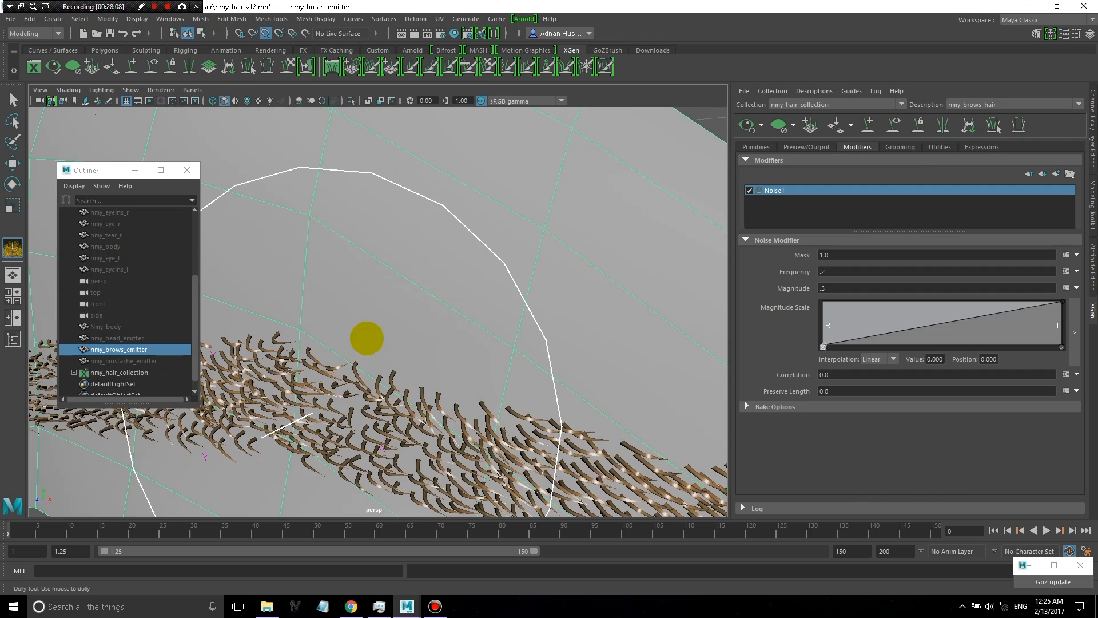
scroll(388, 341, down, 8)
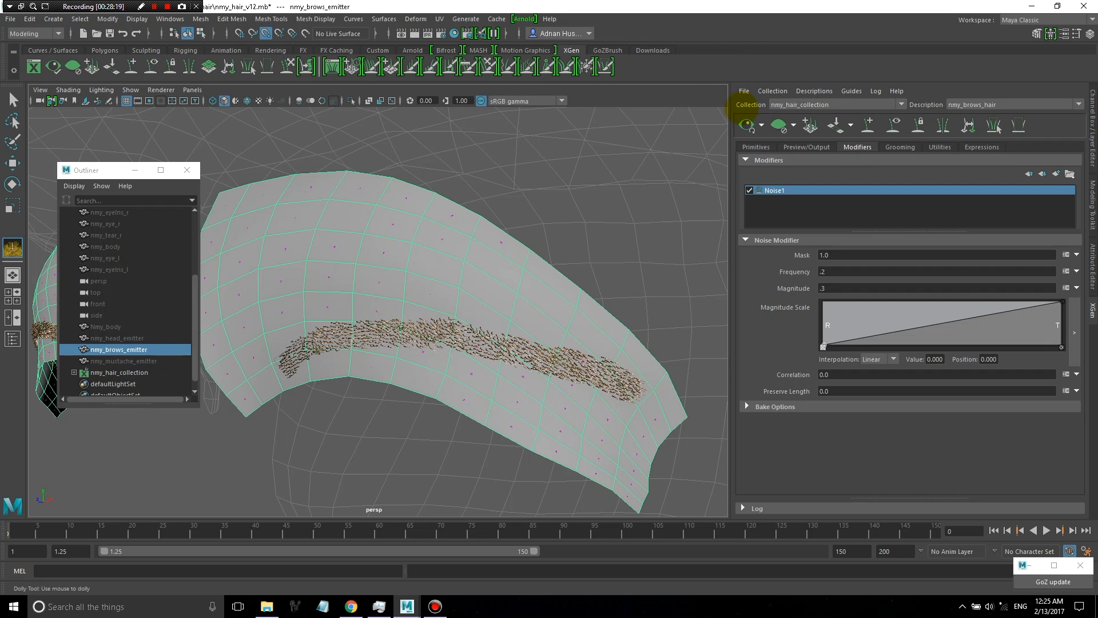
Display the brow density mask on the emitter mesh, clear the XGen preview to examine it from several views, and leave the paint tool.
click(755, 146)
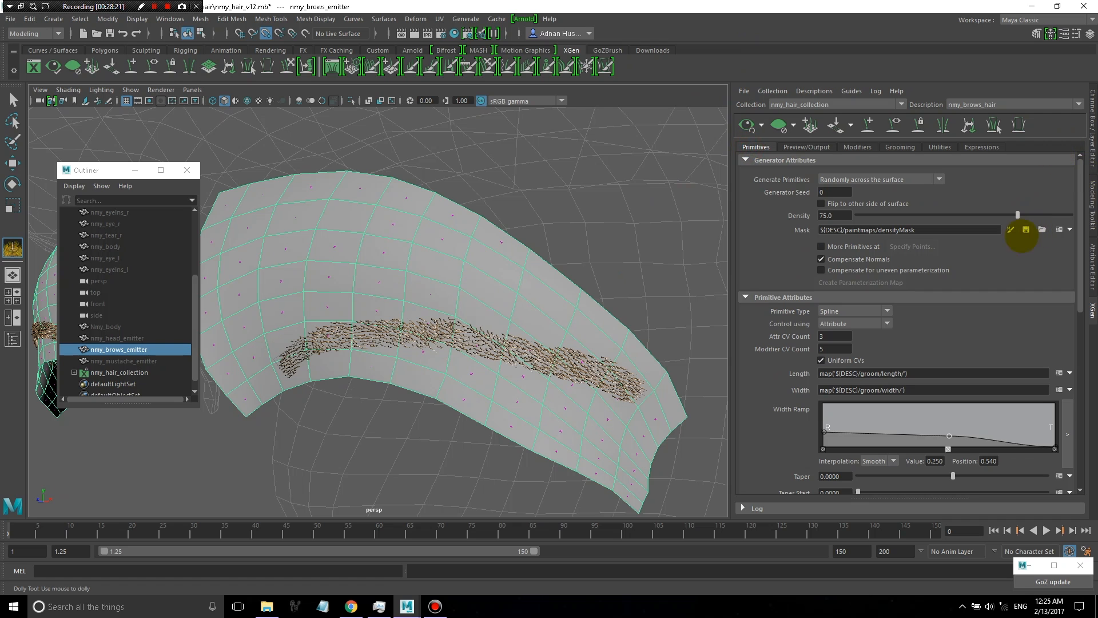
click(1009, 229)
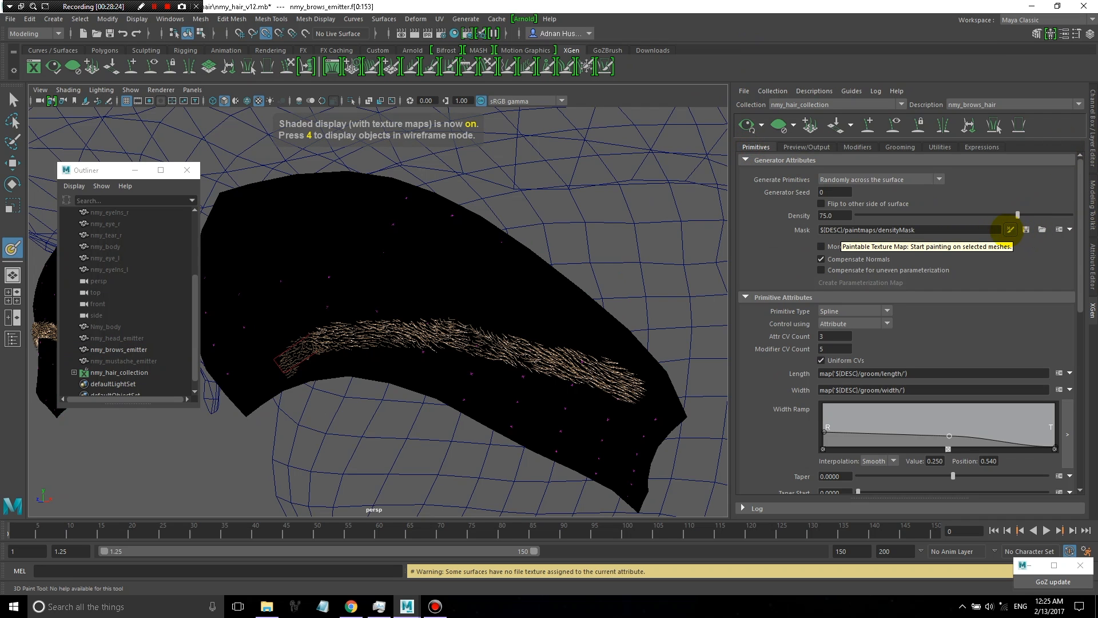
click(1009, 230)
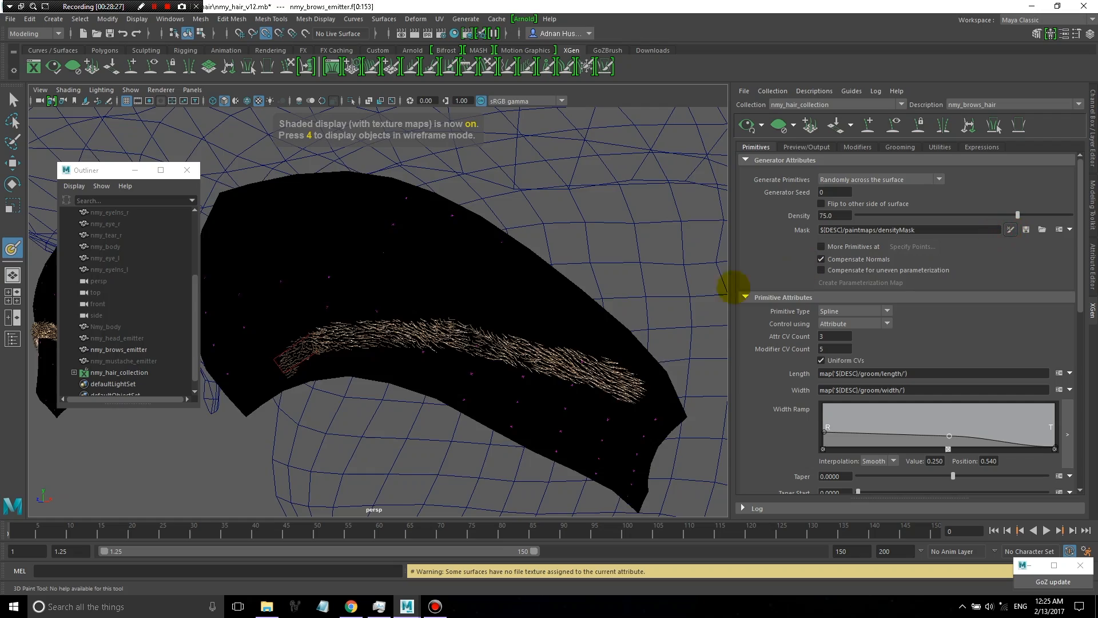
alt+drag(510, 319, 559, 306)
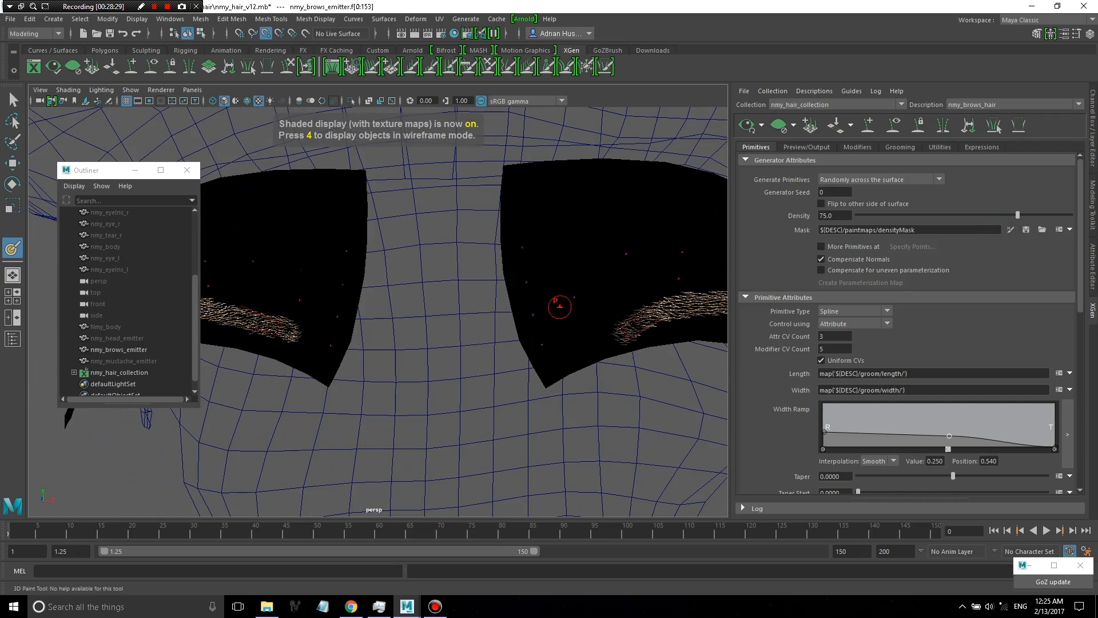
click(778, 126)
key(f)
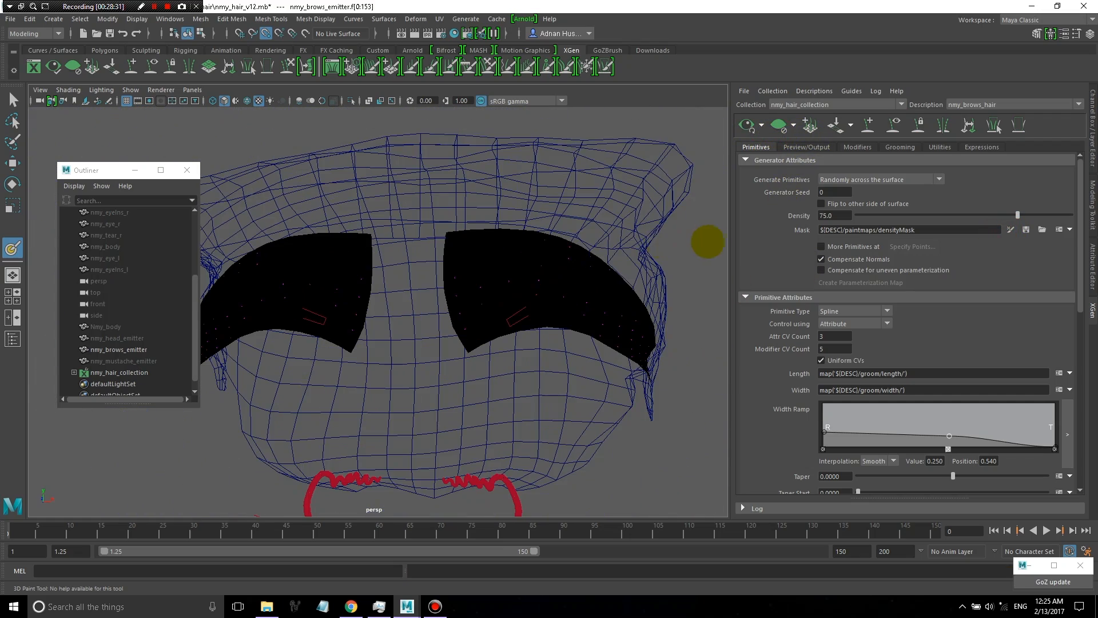
alt+drag(707, 241, 576, 284)
scroll(577, 284, down, 2)
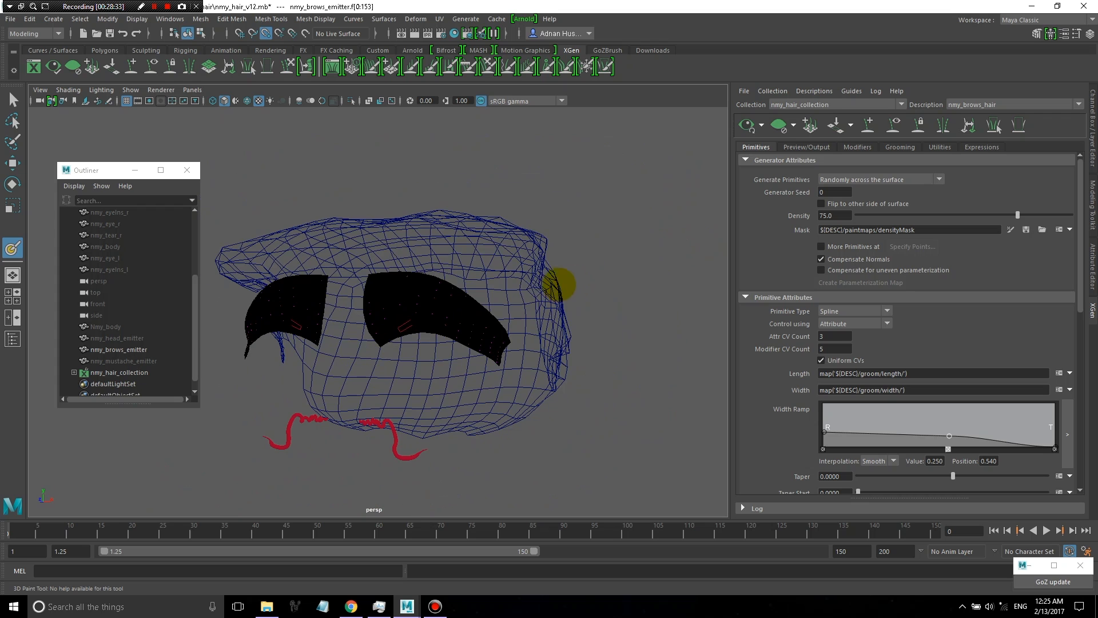
scroll(502, 281, up, 1)
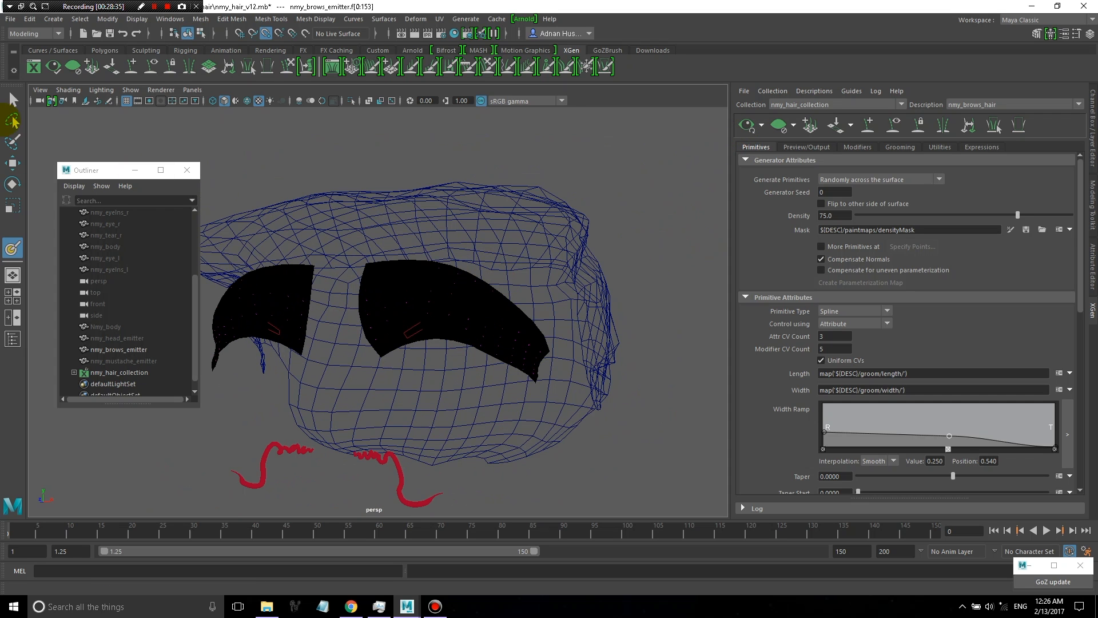
click(12, 163)
alt+drag(560, 224, 646, 224)
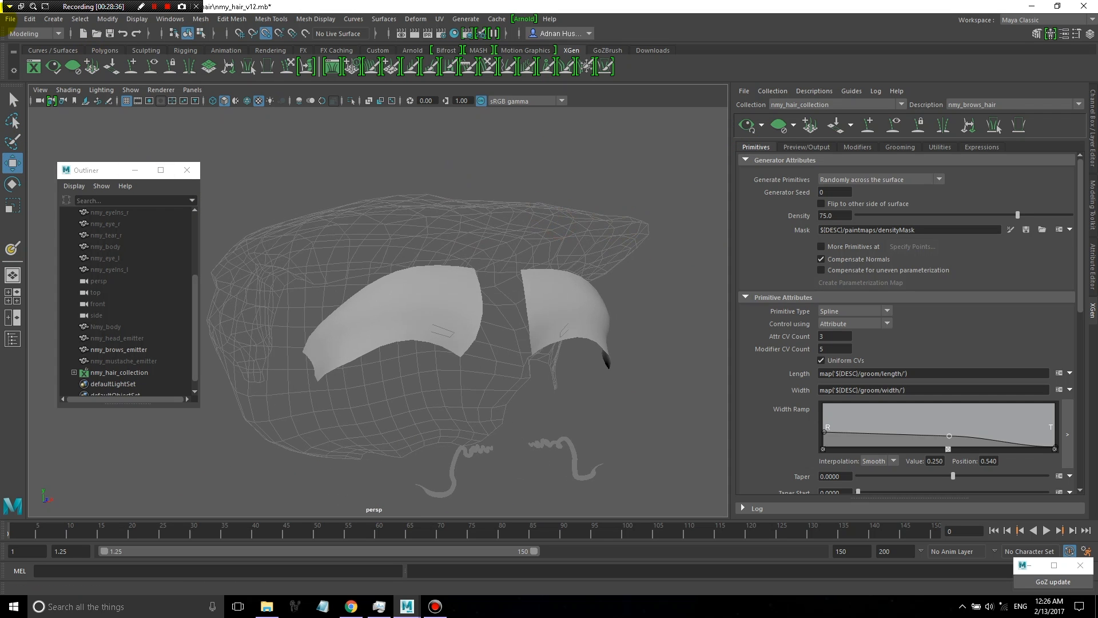
Save the current scene.
click(10, 19)
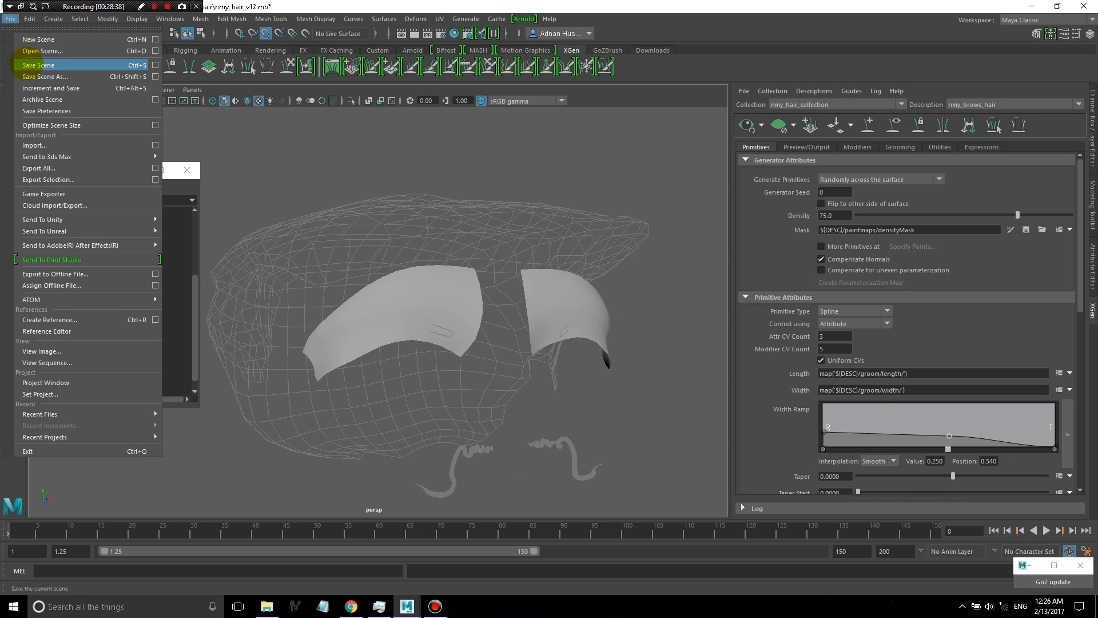
click(27, 63)
alt+drag(501, 279, 398, 315)
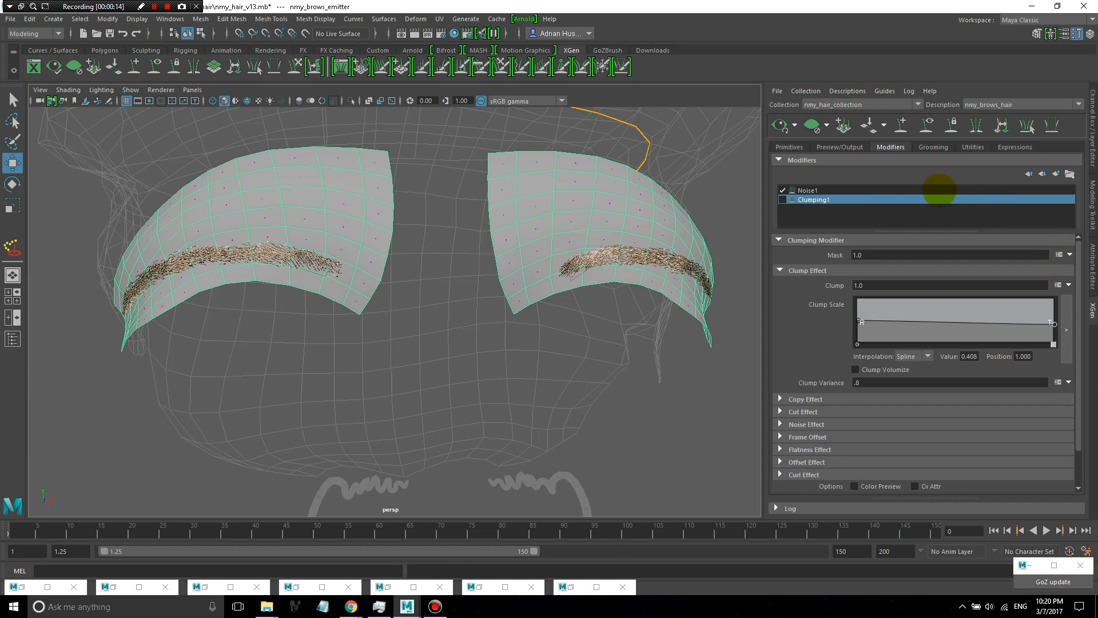
Delete the disabled Clumping modifier from the brow hair description and clear the XGen preview.
right_click(846, 198)
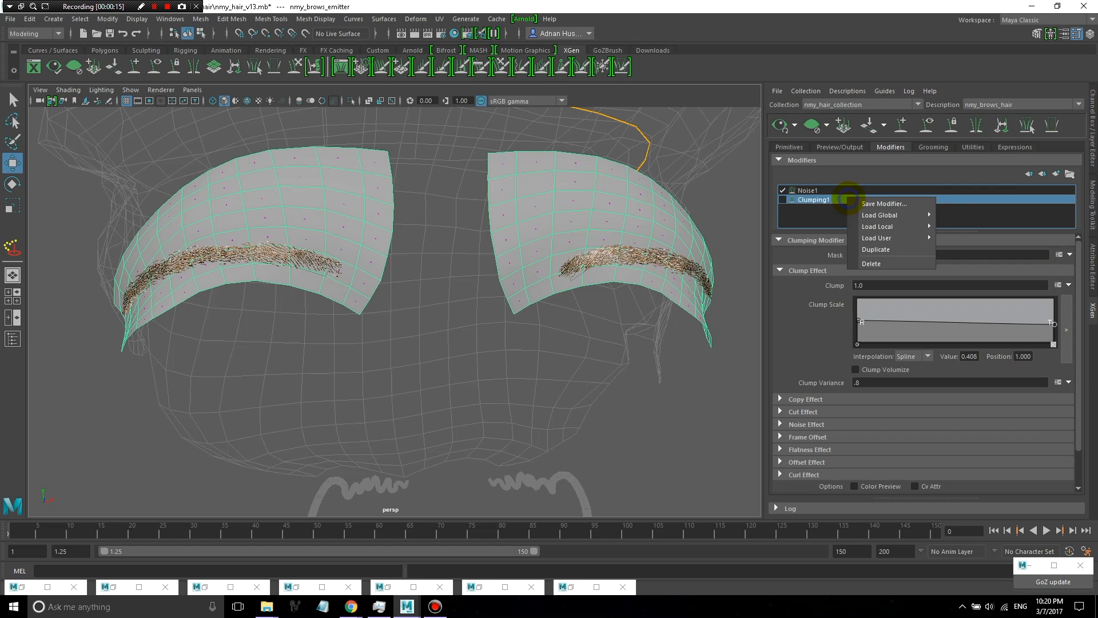
click(871, 263)
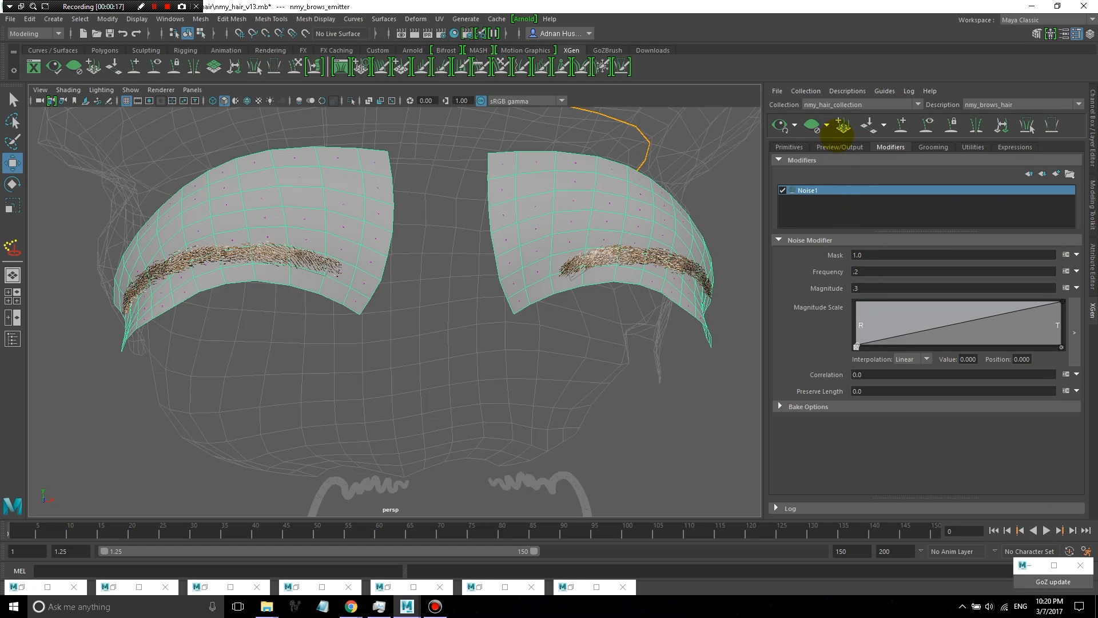
click(813, 128)
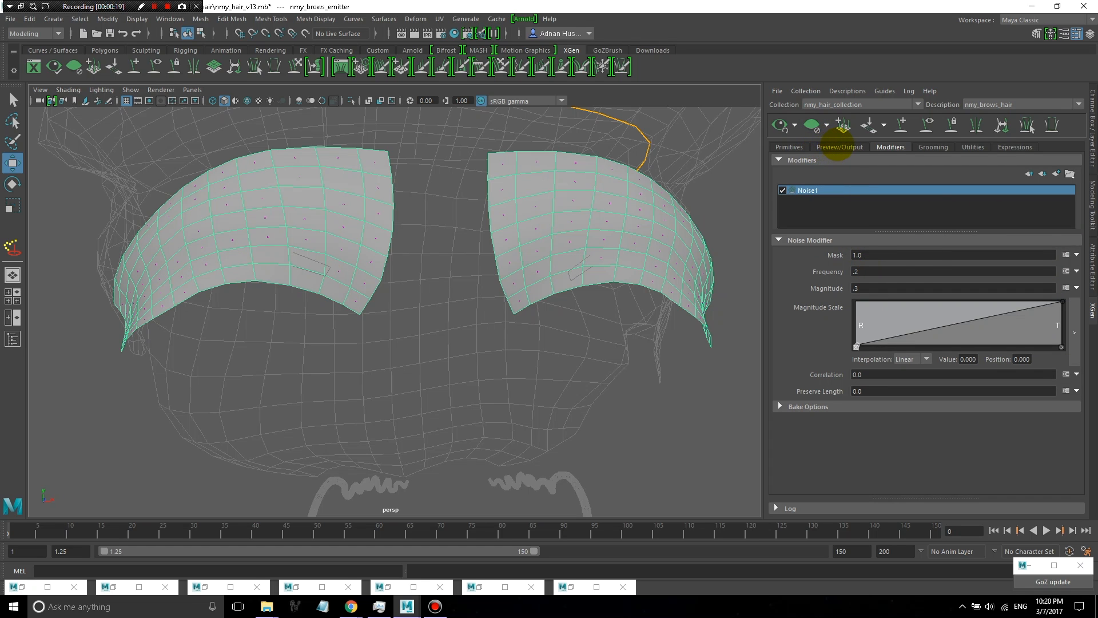
Show the groom hairs on both brows to inspect their direction, hide them again, and refresh the XGen preview.
click(839, 147)
click(934, 147)
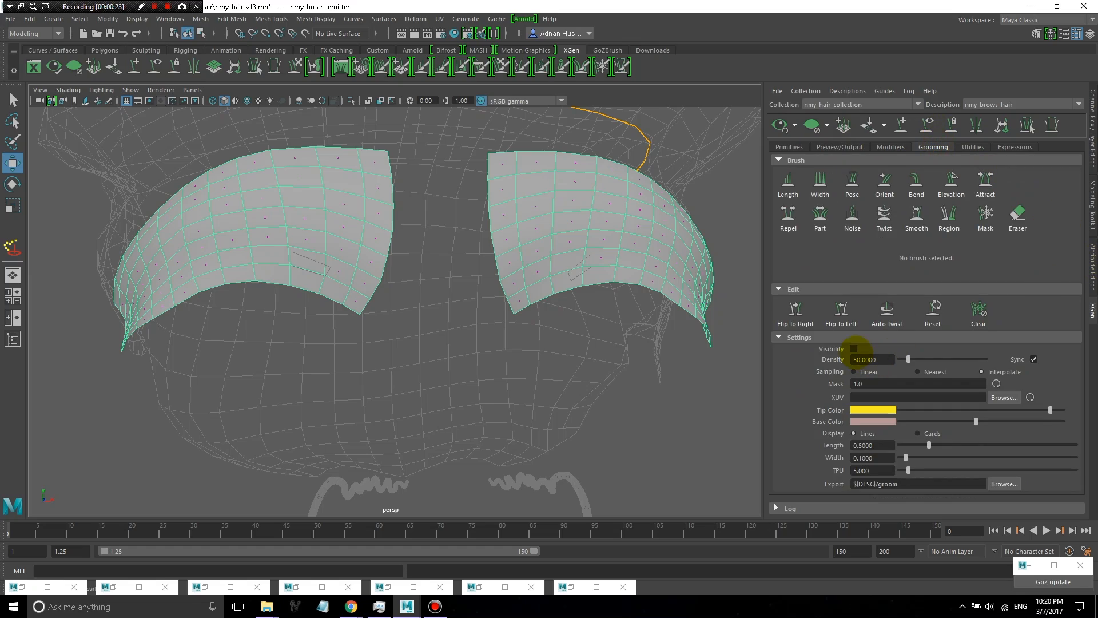
click(853, 349)
alt+drag(445, 272, 409, 284)
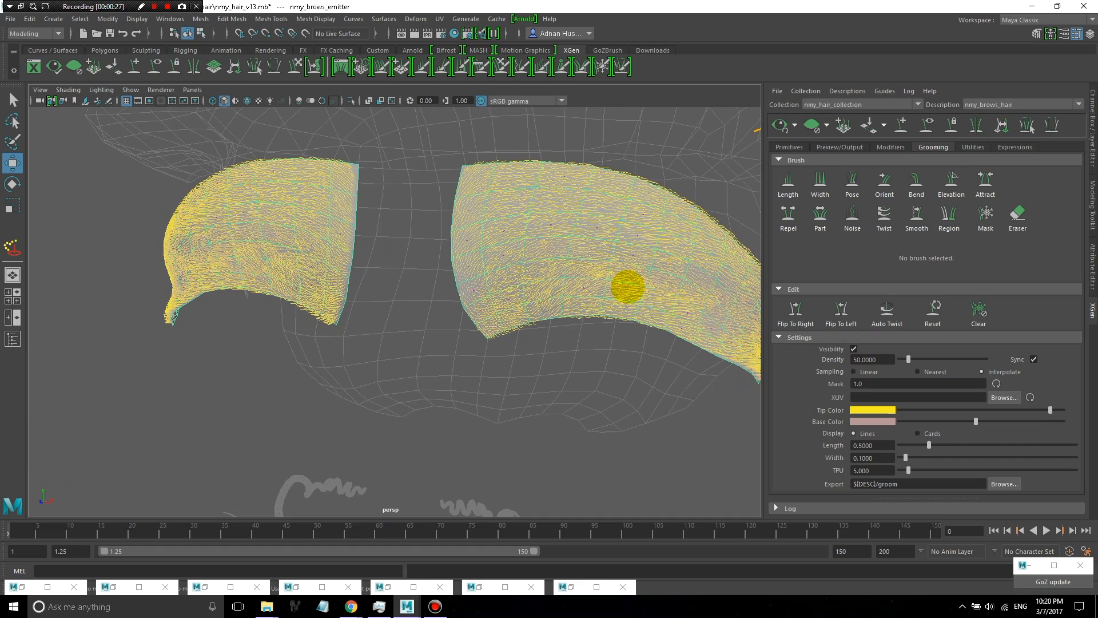
click(853, 348)
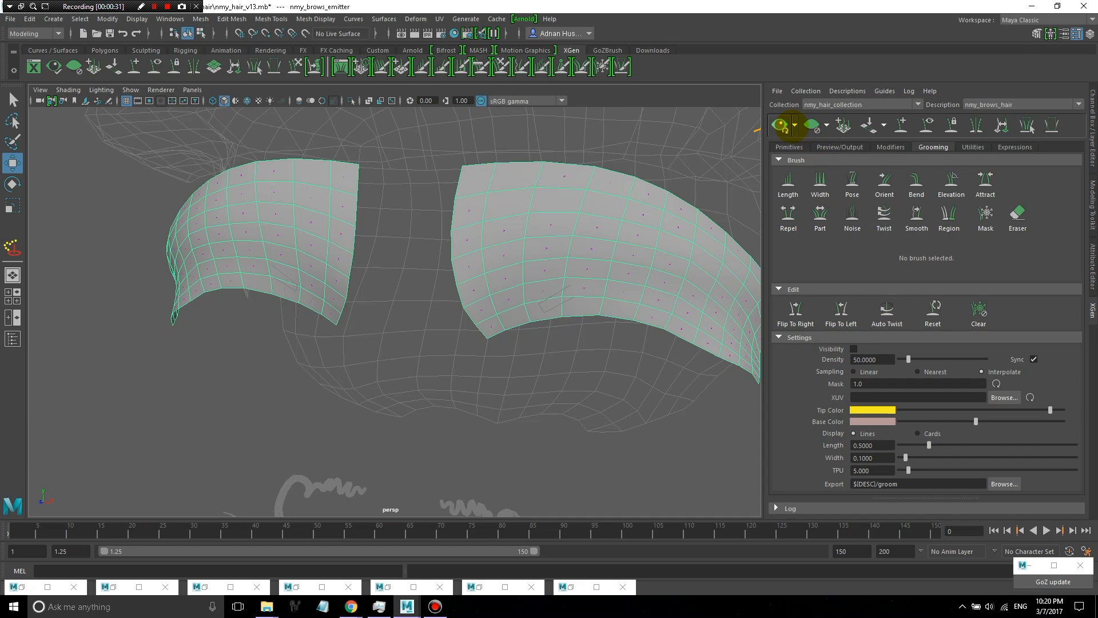
click(784, 126)
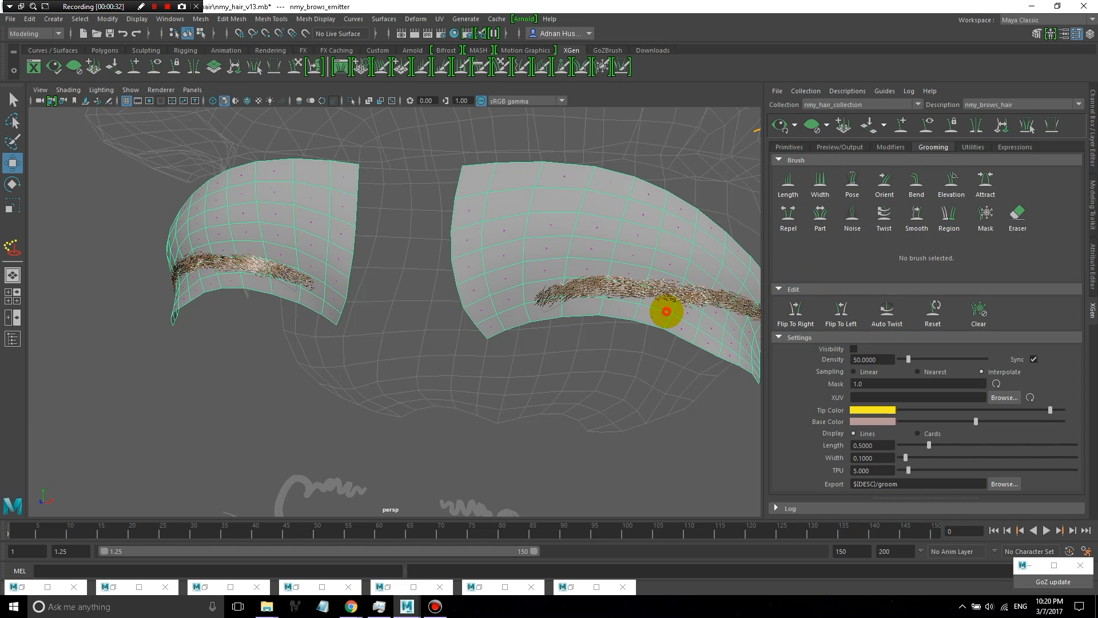
alt+drag(662, 307, 615, 304)
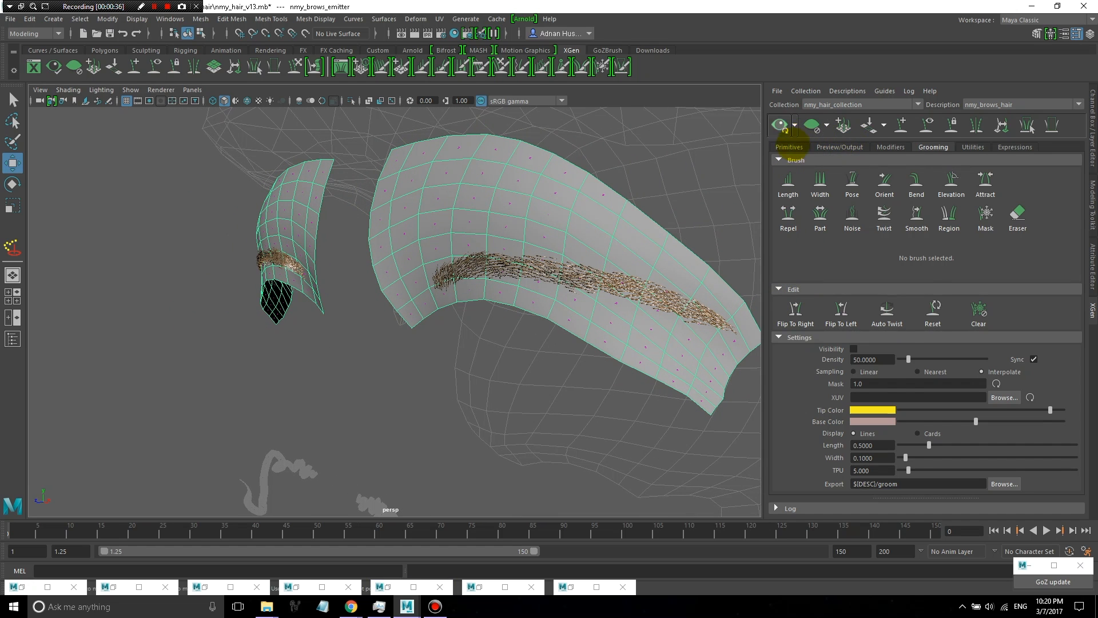
Display the painted density mask on the brow emitter, examine its coverage on both brows, and exit the paint tool.
click(792, 148)
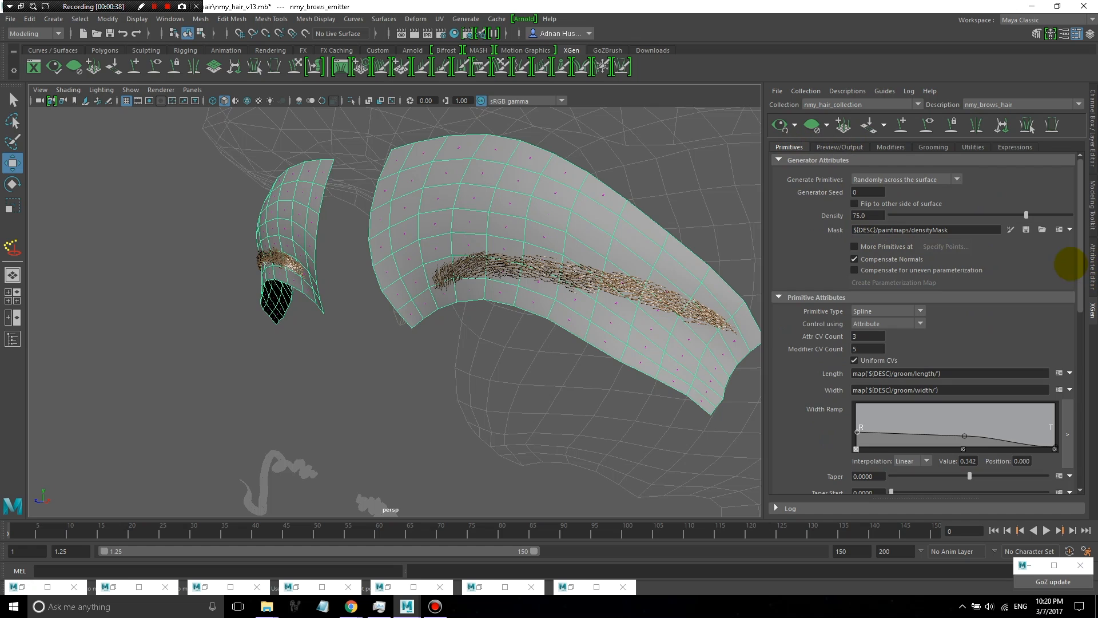
click(1011, 229)
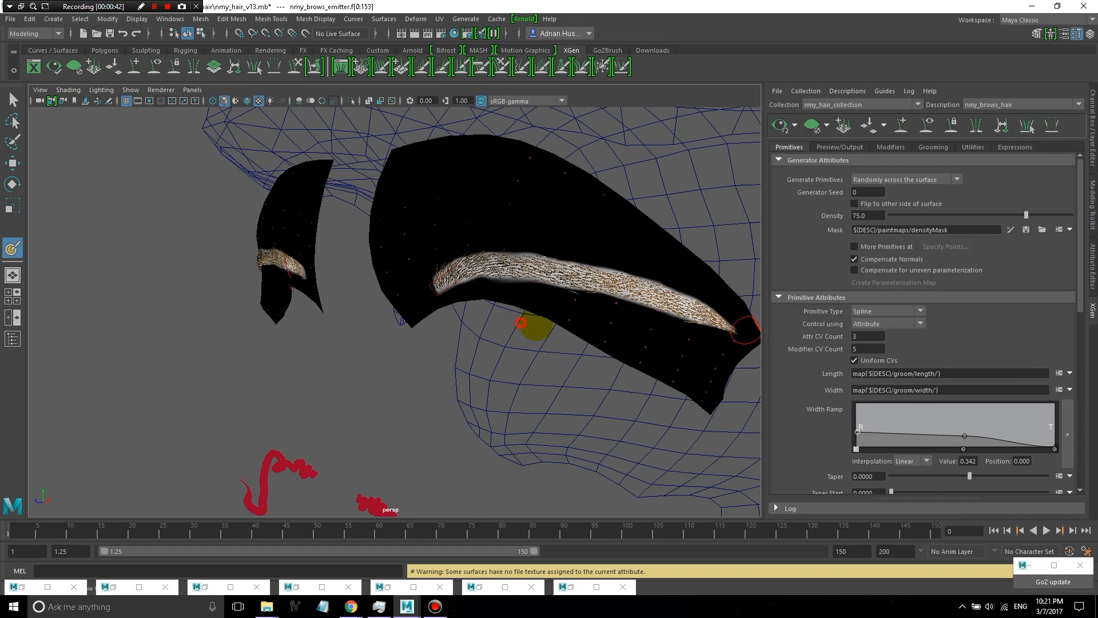
mouse_move(521, 322)
alt+mouse_down()
mouse_move(647, 319)
mouse_move(534, 324)
mouse_move(568, 319)
mouse_move(644, 259)
alt+mouse_up()
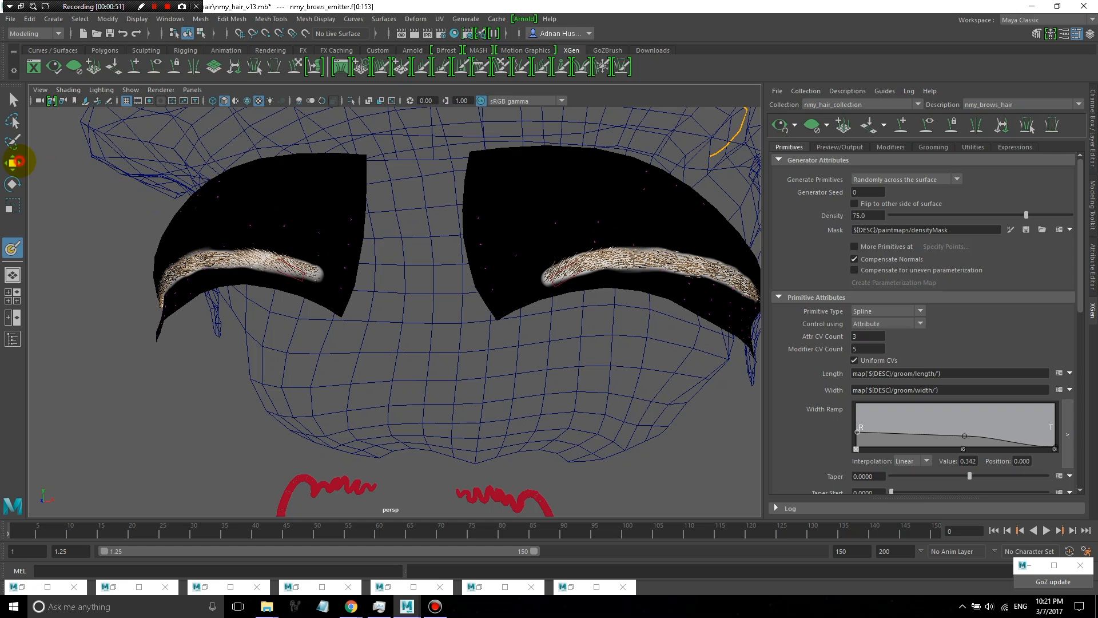
click(13, 163)
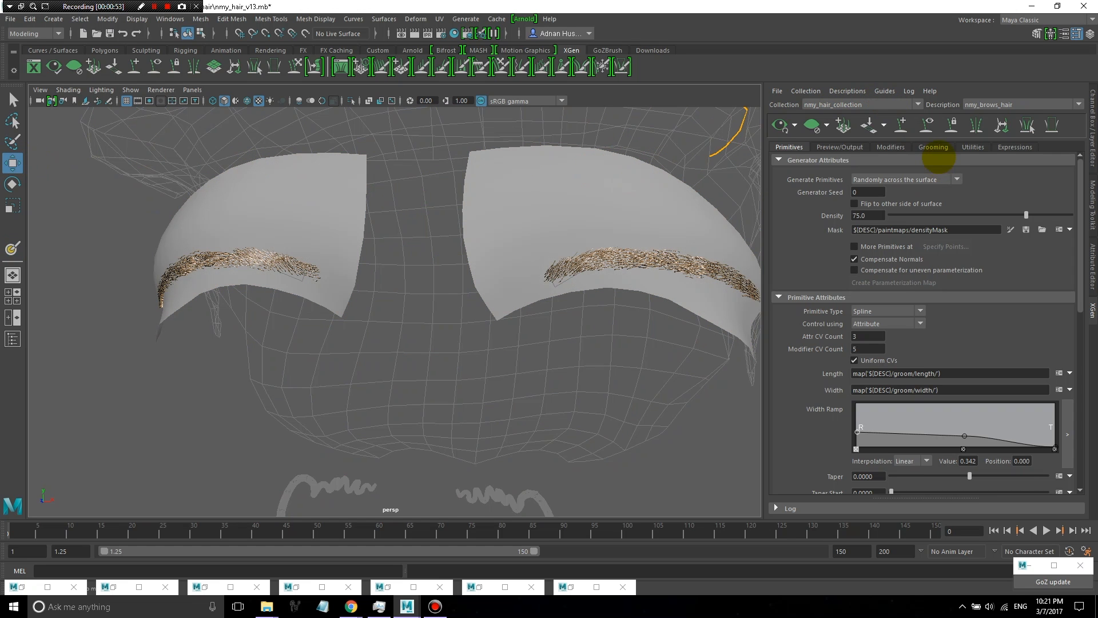
Add a Clumping modifier to the brow hair description below the Noise modifier and check its effect on the hairs.
click(933, 148)
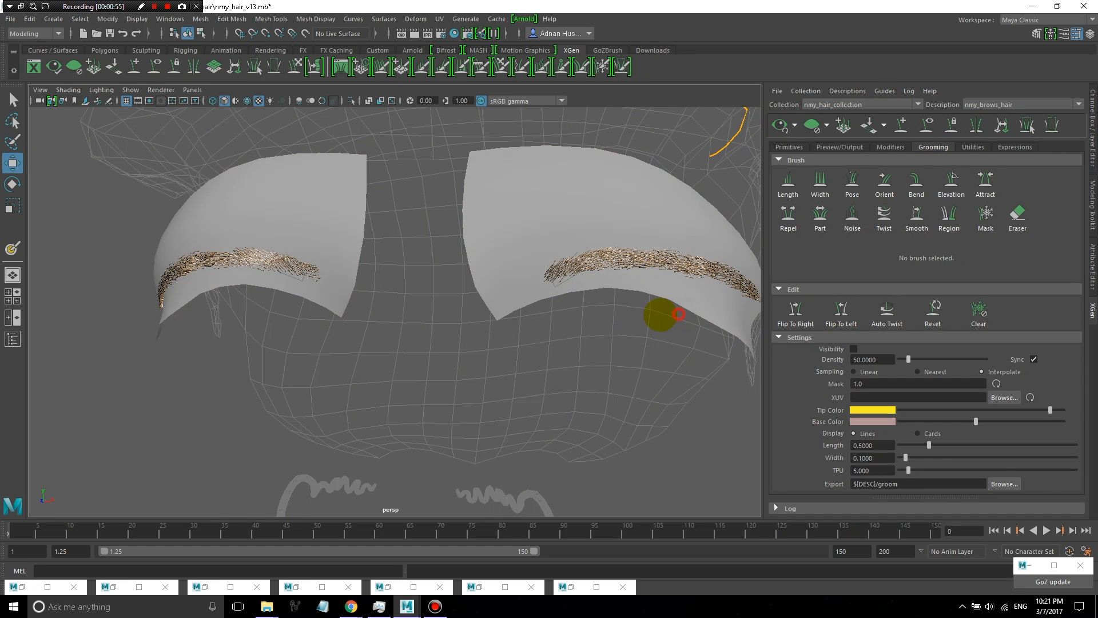
alt+drag(660, 314, 630, 313)
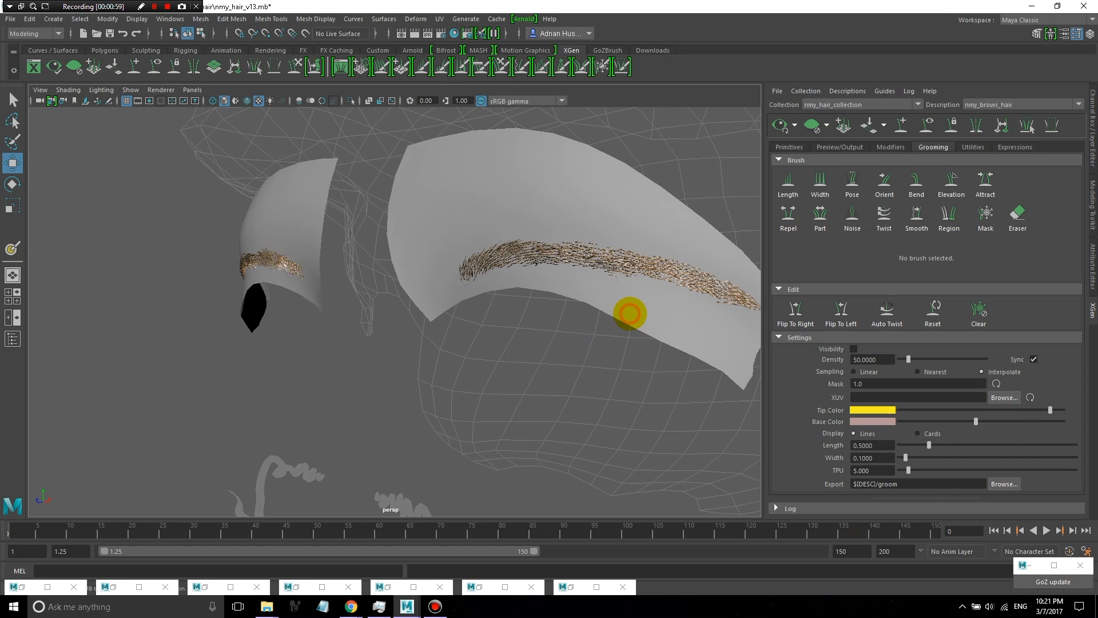
alt+drag(630, 313, 623, 314)
alt+right_drag(623, 314, 612, 448)
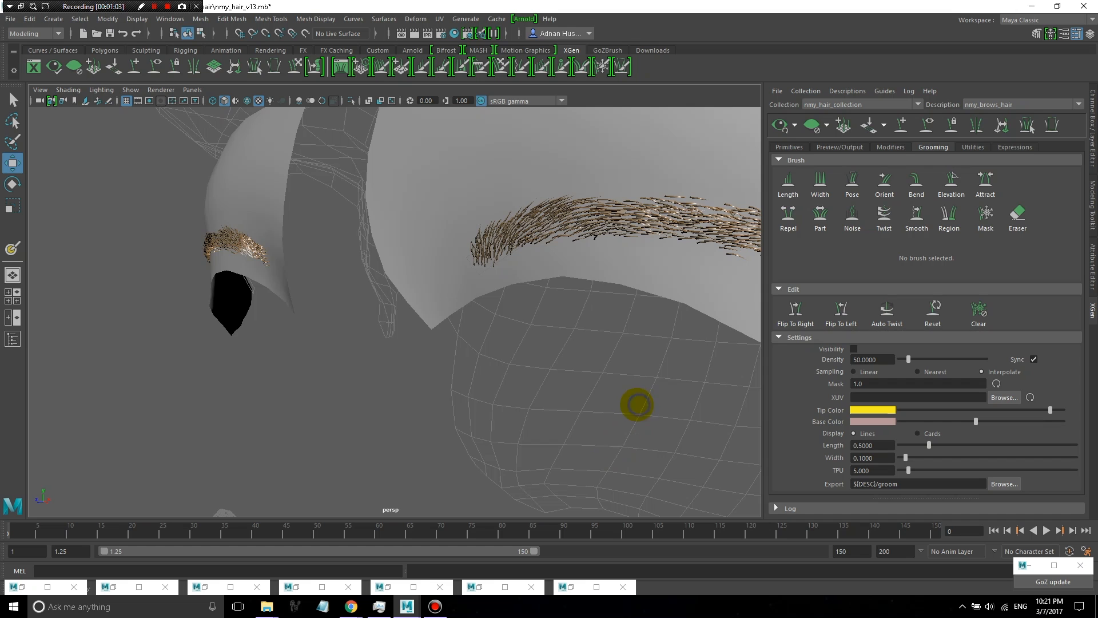
alt+drag(637, 404, 579, 396)
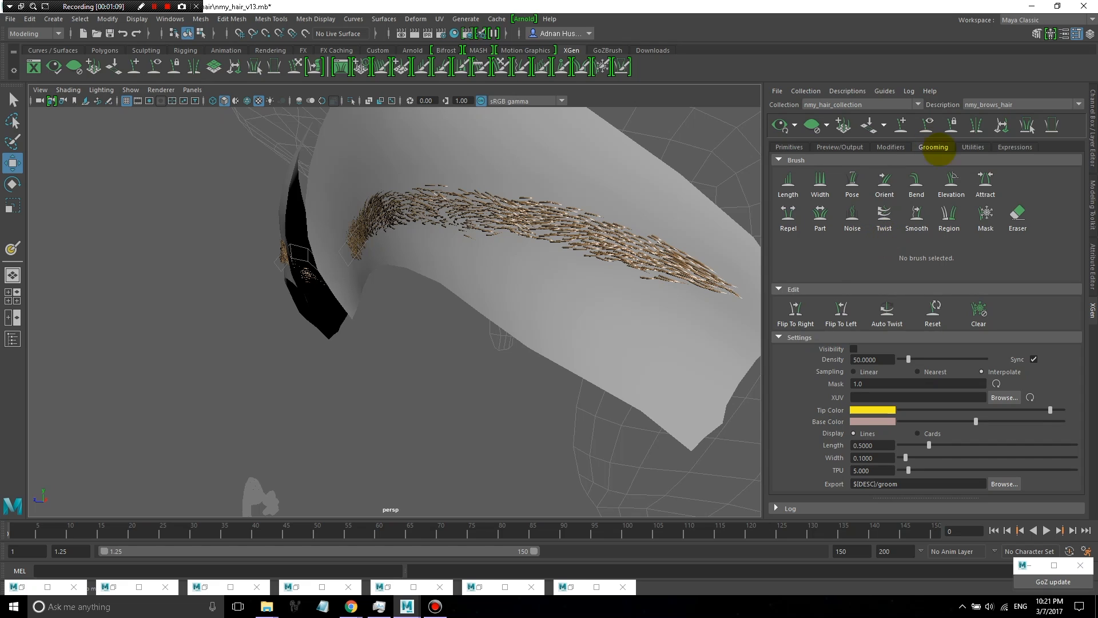
click(885, 148)
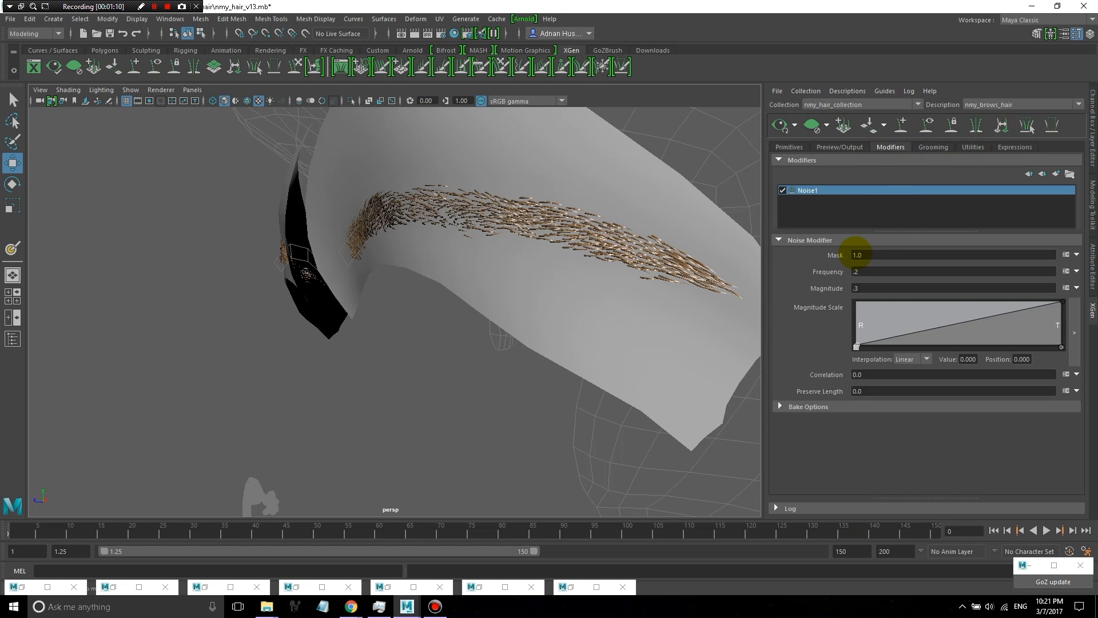
click(1056, 174)
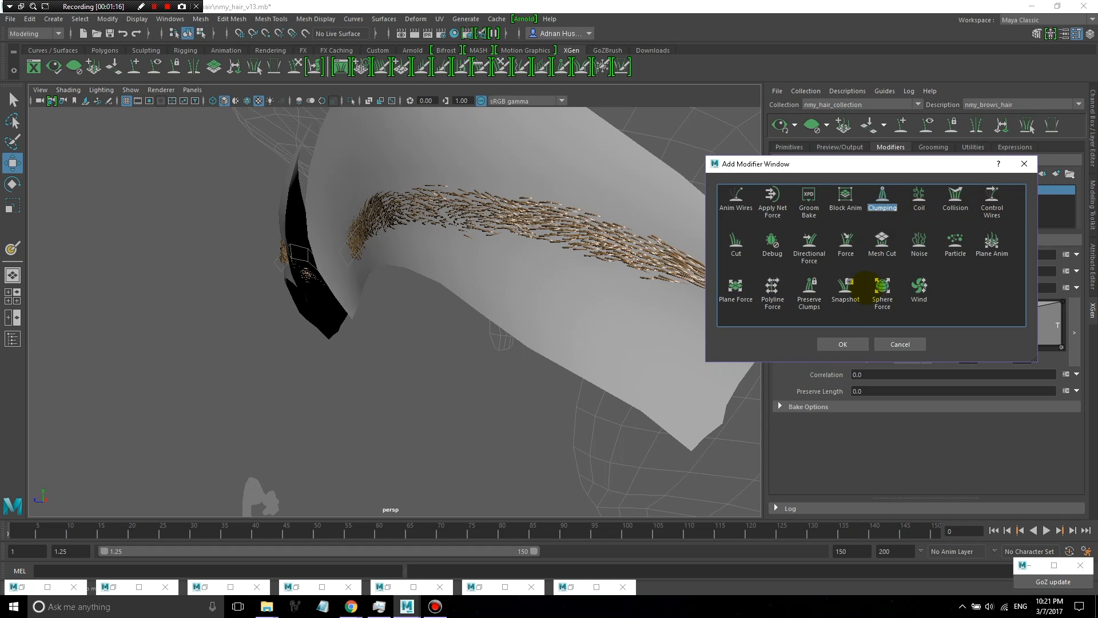
click(843, 344)
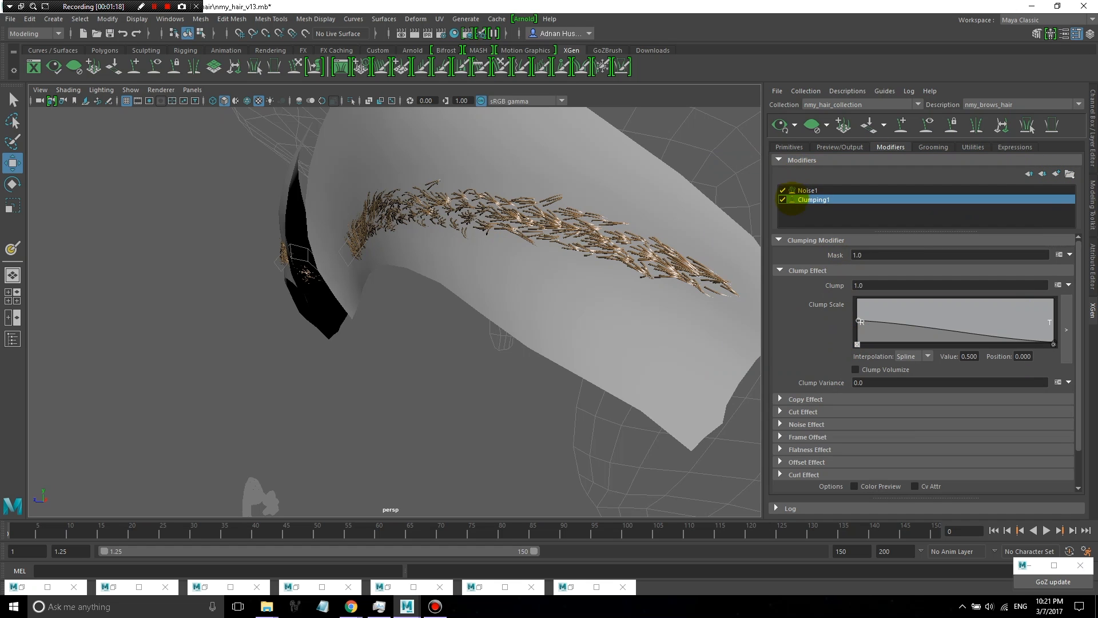
mouse_move(536, 265)
alt+mouse_down()
mouse_move(564, 265)
mouse_move(523, 278)
mouse_move(524, 259)
mouse_move(550, 266)
mouse_move(540, 263)
alt+mouse_up()
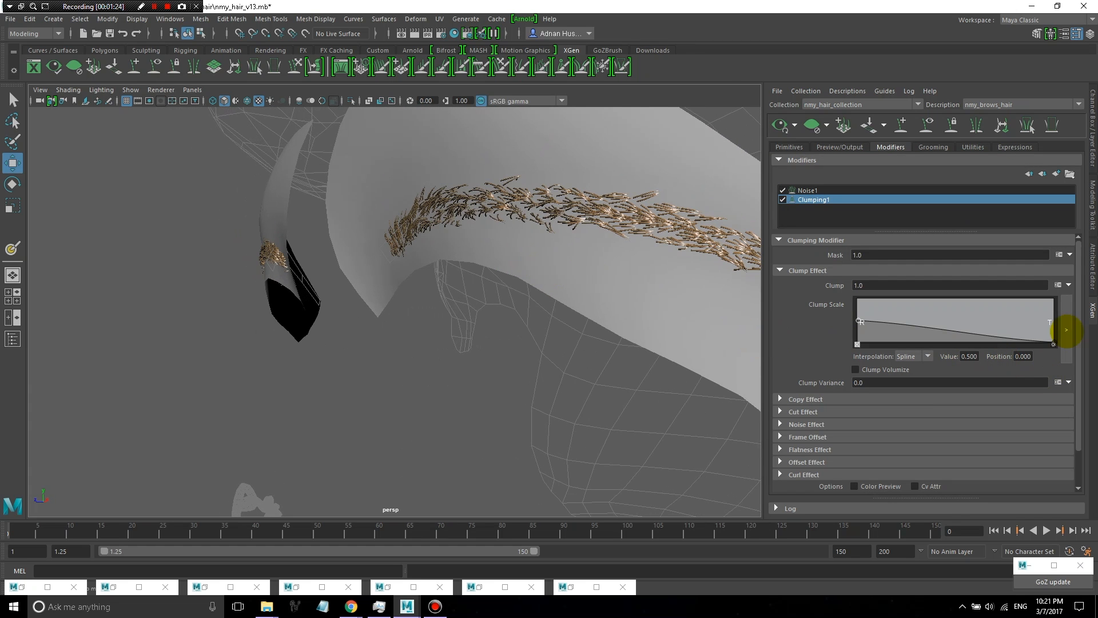
Set up the Clumping modifier's maps, generating points at a density of 10, and save the maps.
drag(1078, 287, 1078, 338)
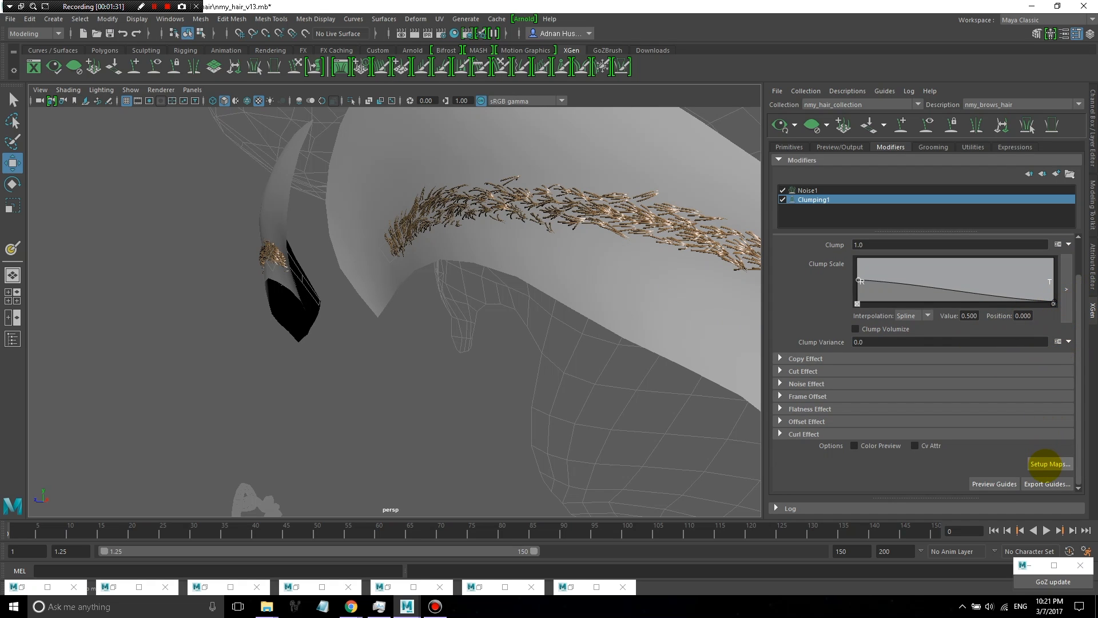
click(1045, 464)
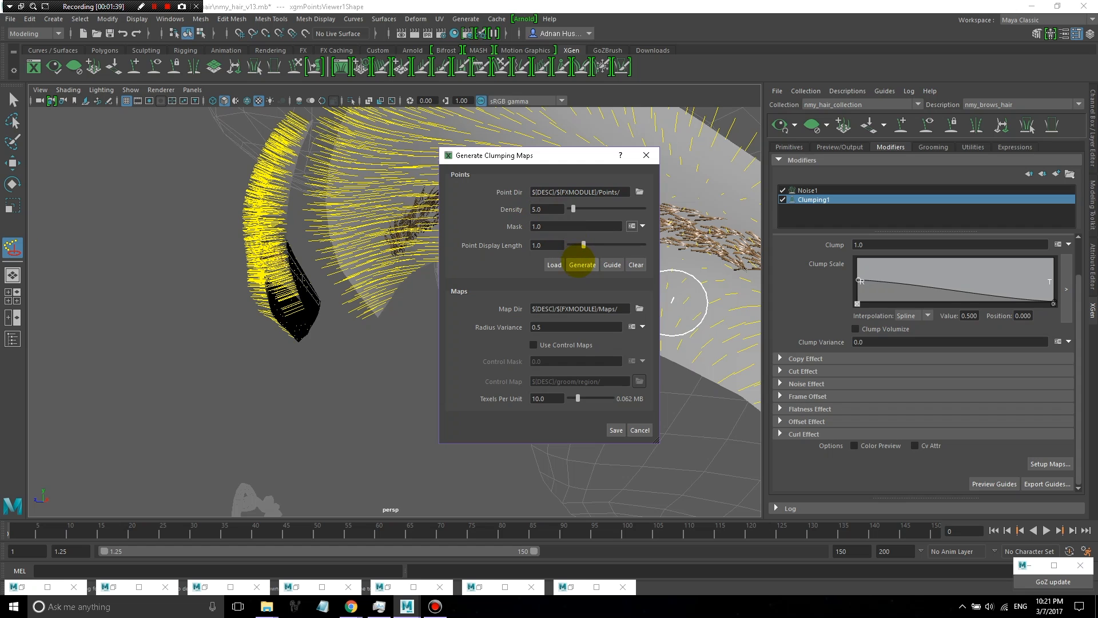
click(581, 264)
double_click(548, 209)
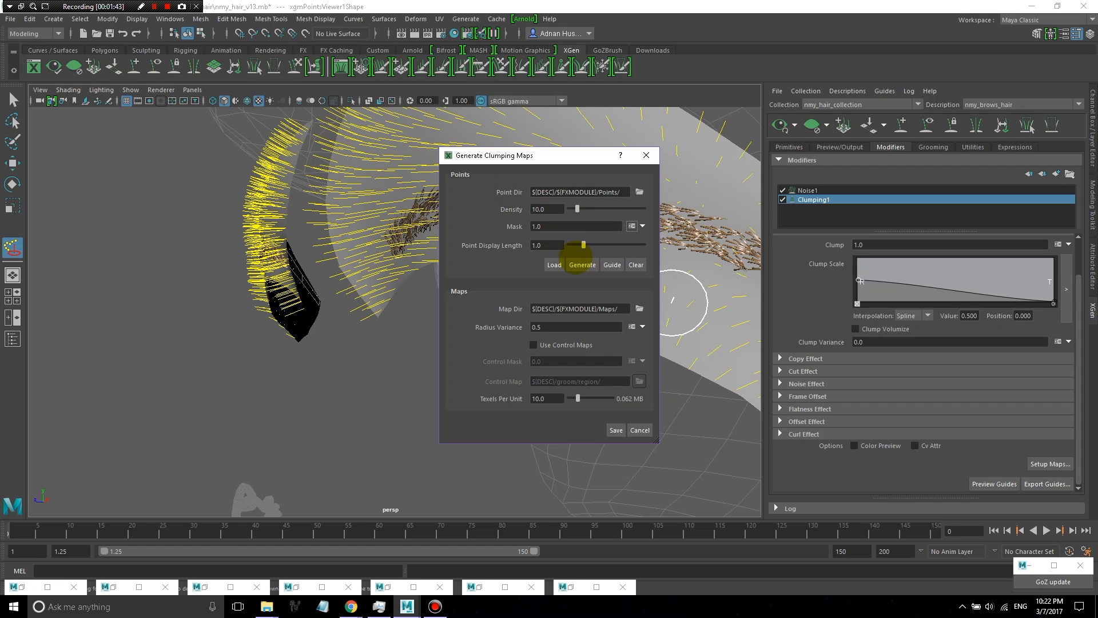
click(579, 264)
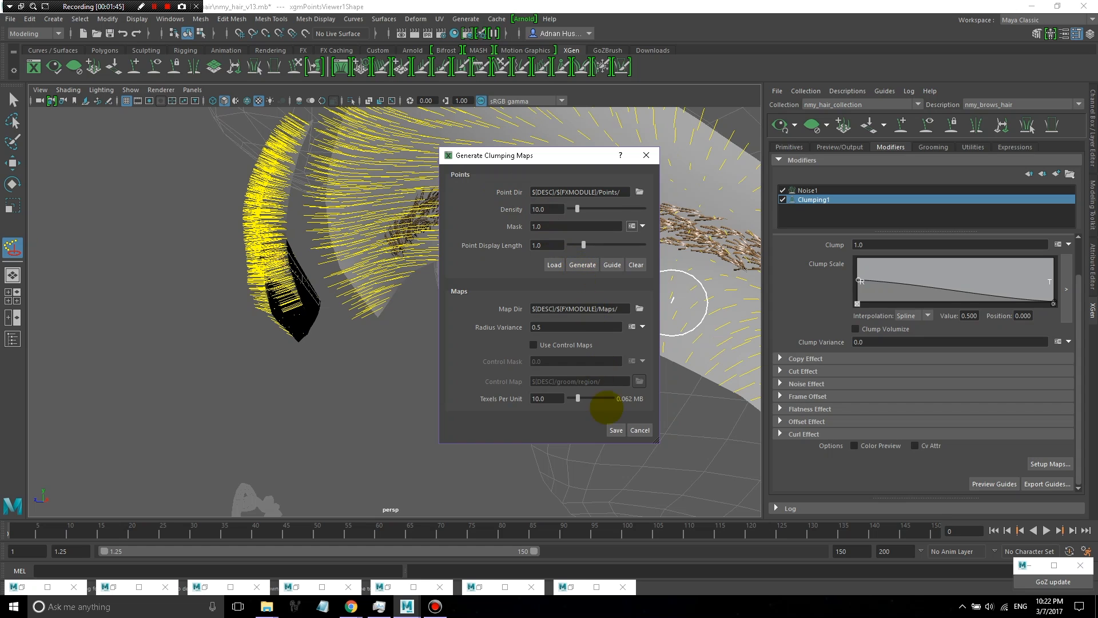
click(616, 430)
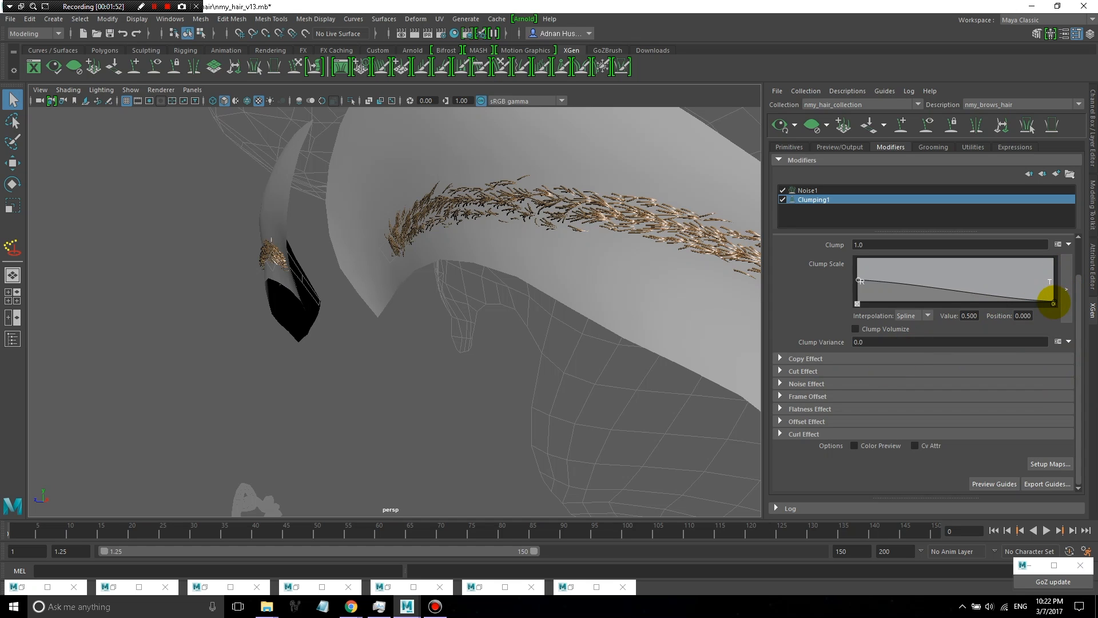
Adjust the Clumping modifier's Clump Scale ramp so its tip value is about 0.30, without an extra point near the tip.
drag(1054, 302, 1054, 294)
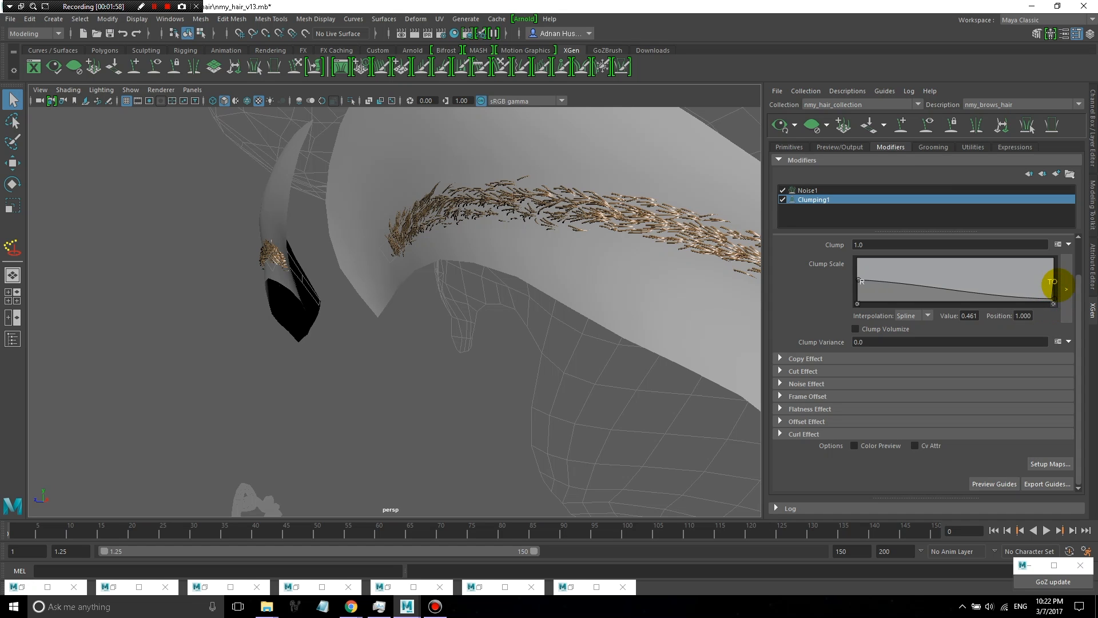
click(1046, 288)
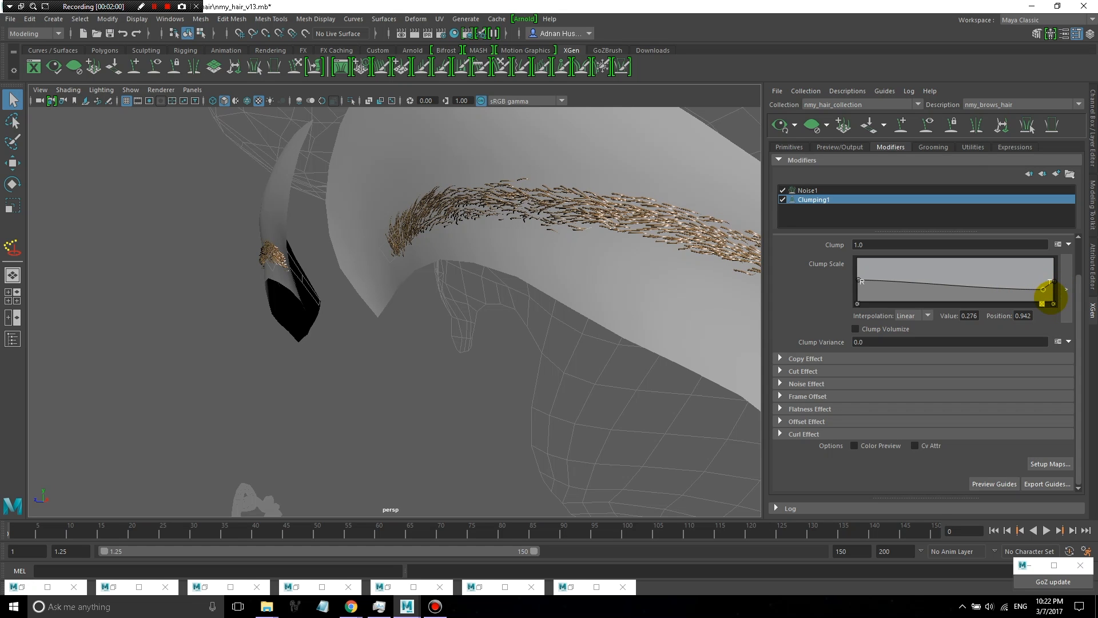
click(1041, 304)
drag(1054, 282, 1054, 291)
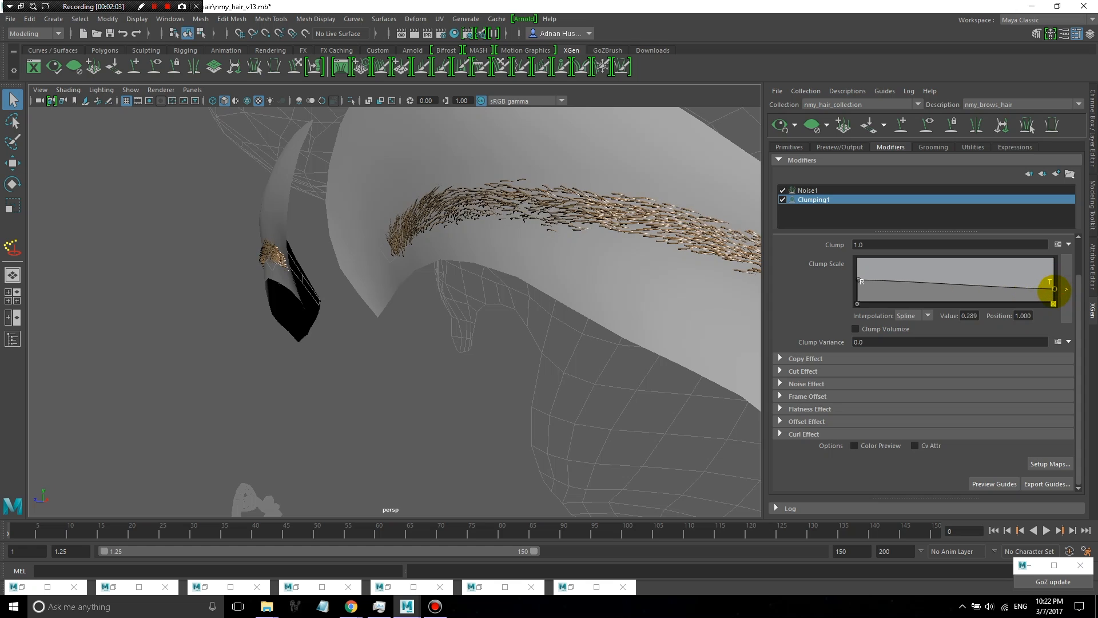
drag(1054, 292, 1053, 288)
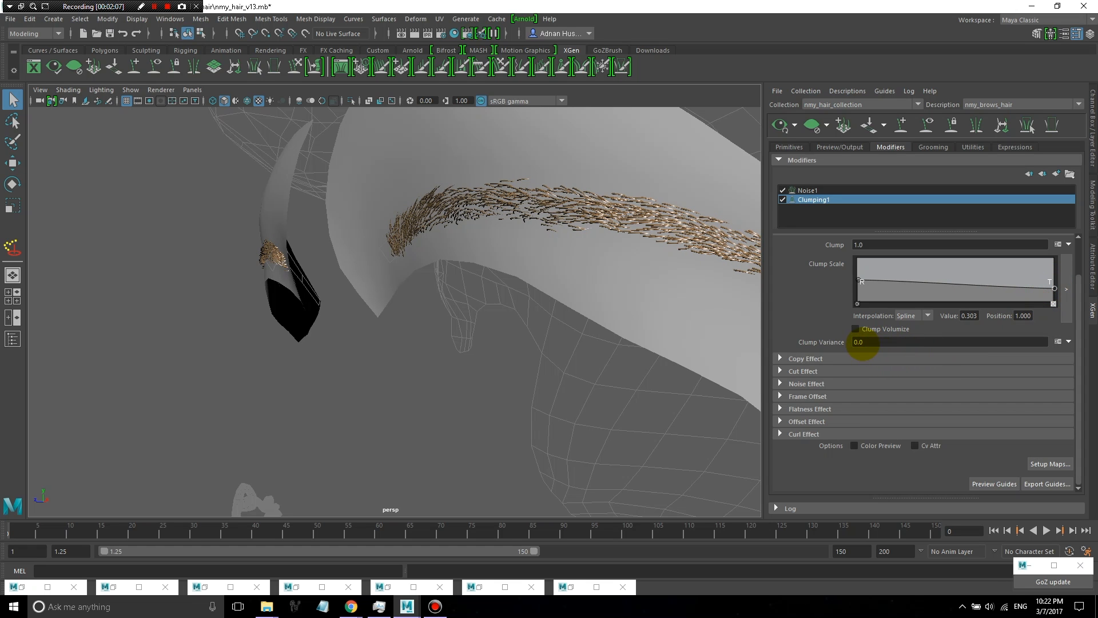
Set the Clumping modifier's Clump Variance to 0.8 and raise the Clump Scale tip value to about 0.38.
click(864, 343)
text(0.8)
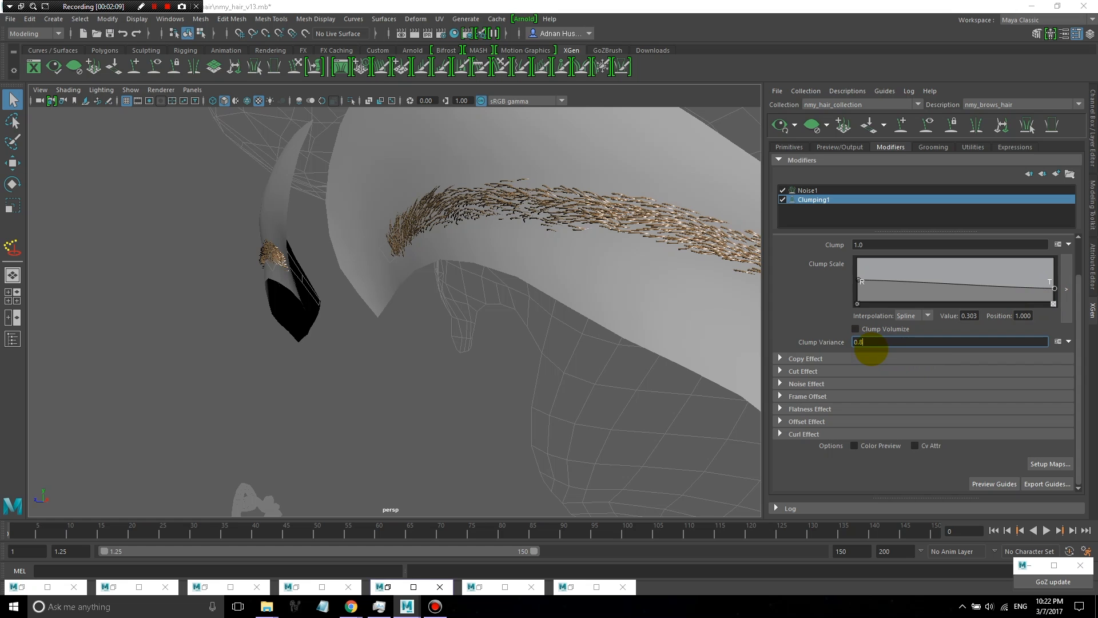
key(Return)
alt+drag(619, 289, 666, 299)
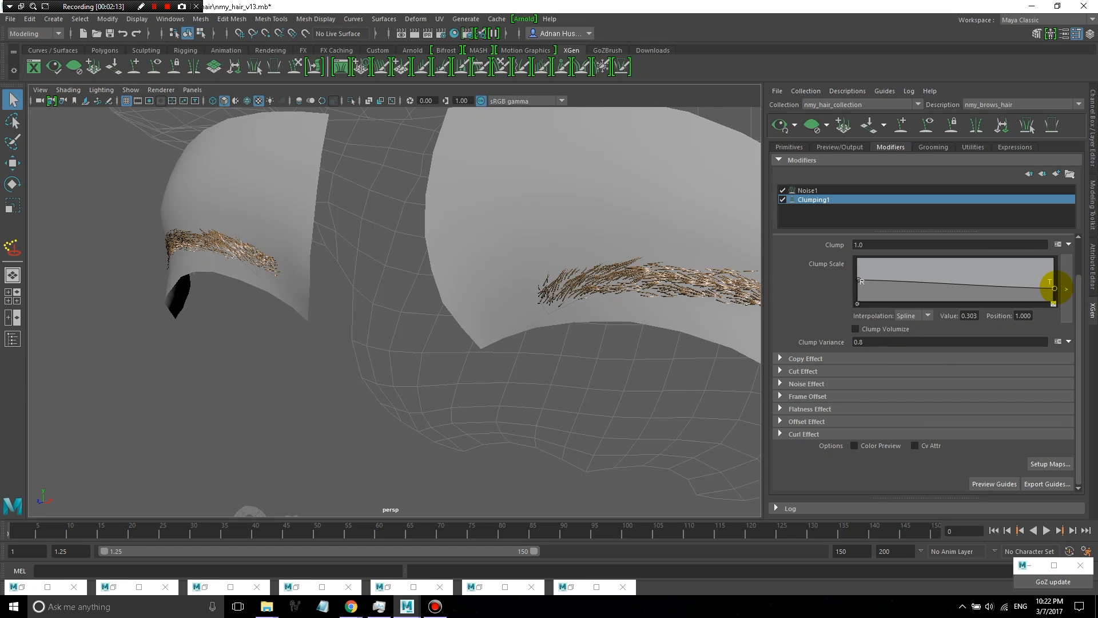
drag(1053, 287, 1055, 285)
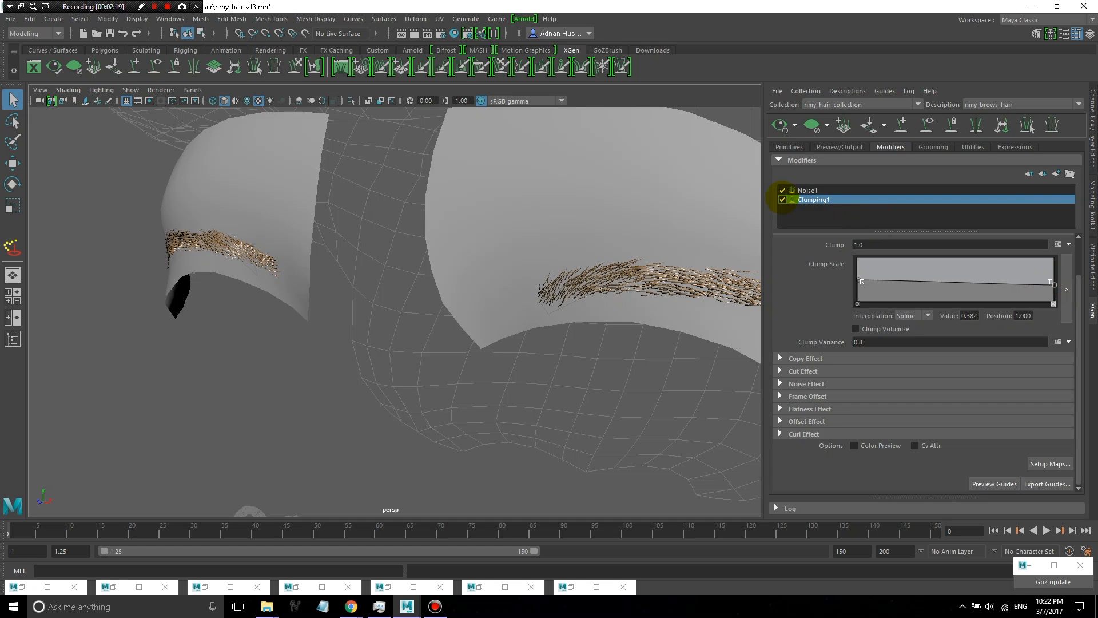
Toggle the Clumping and Noise modifiers to compare their effect, and inspect the hairs on both brows.
click(782, 199)
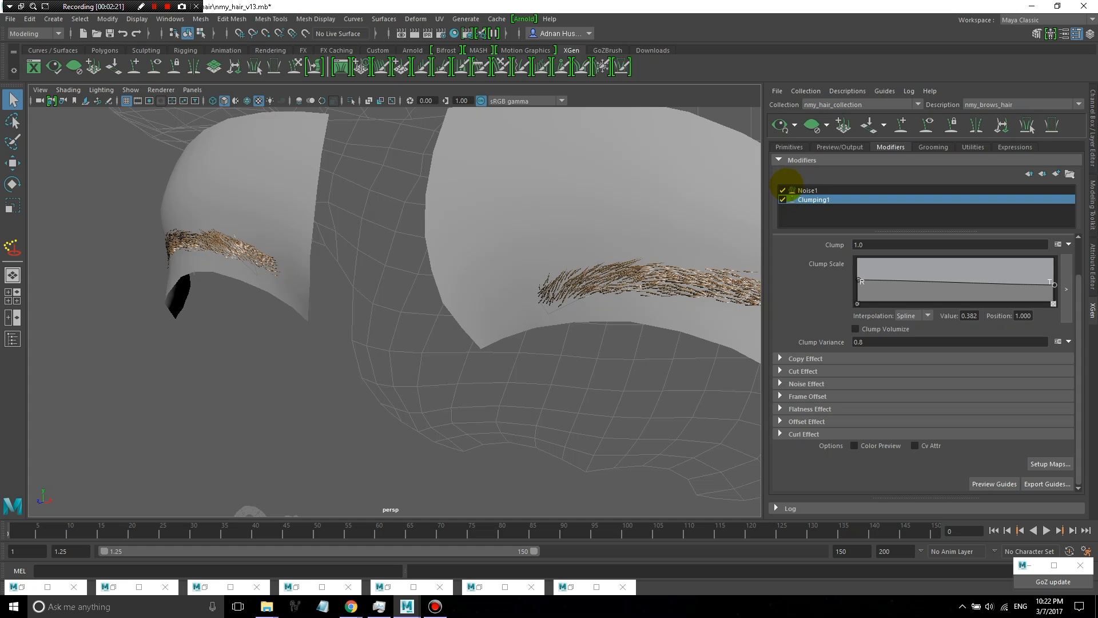
alt+drag(676, 250, 727, 264)
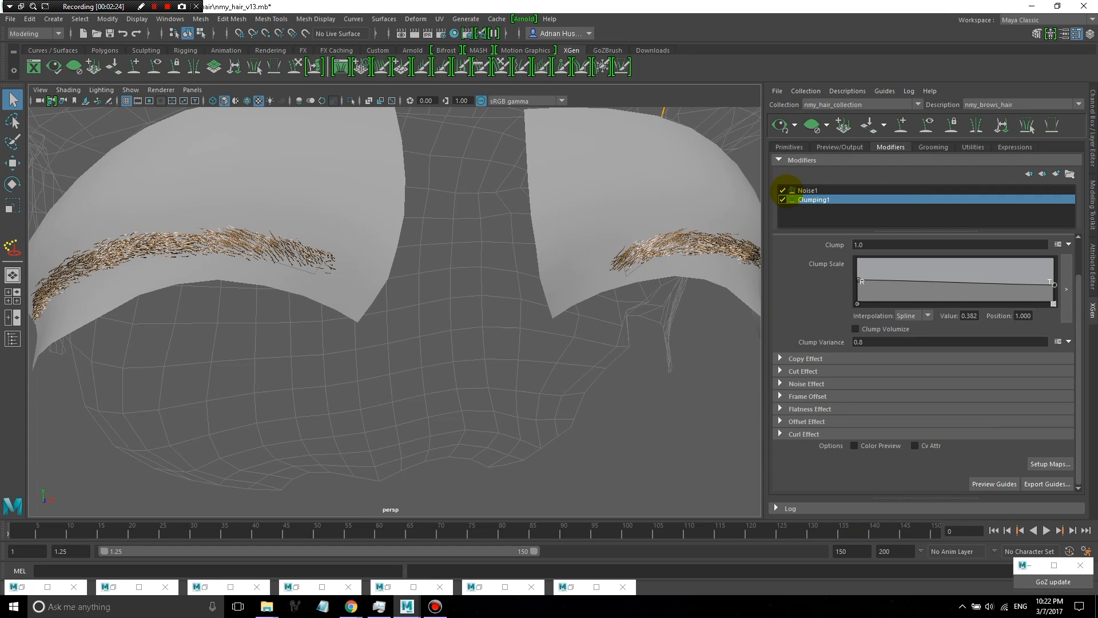
click(783, 190)
click(783, 190)
alt+drag(687, 225, 676, 248)
alt+right_drag(675, 247, 705, 103)
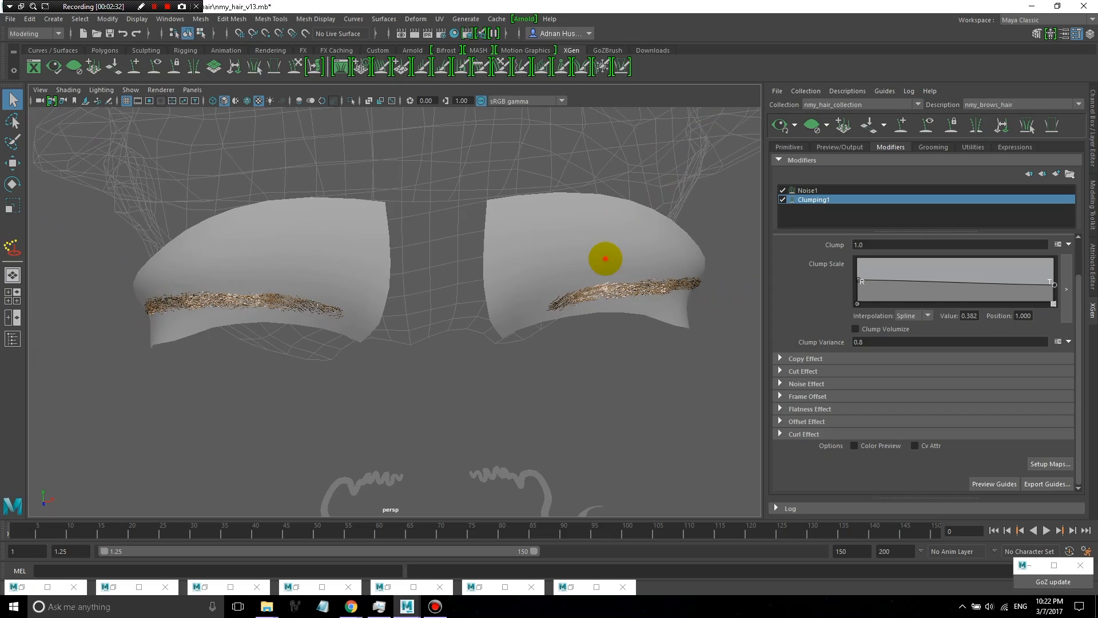
alt+drag(605, 259, 627, 237)
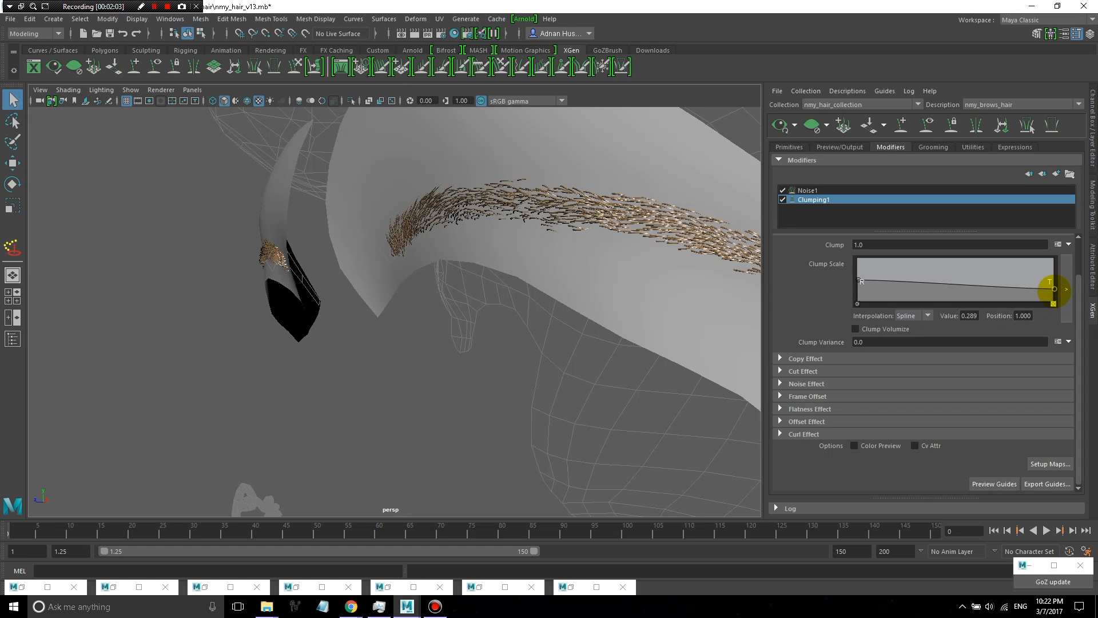
drag(1053, 289, 1053, 282)
drag(1050, 281, 1042, 303)
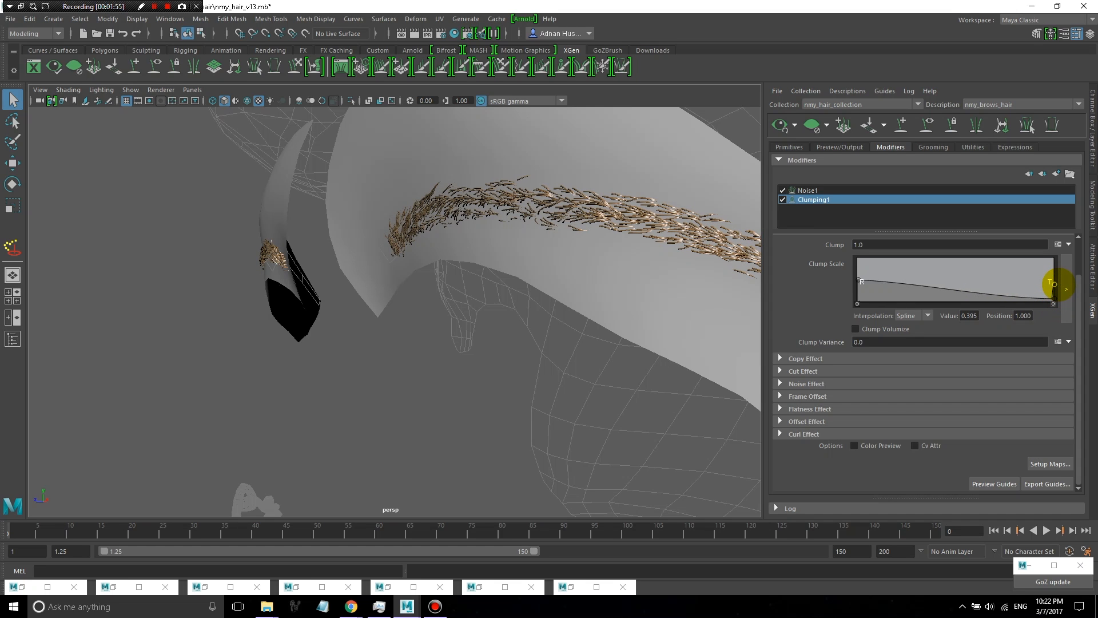
click(1053, 303)
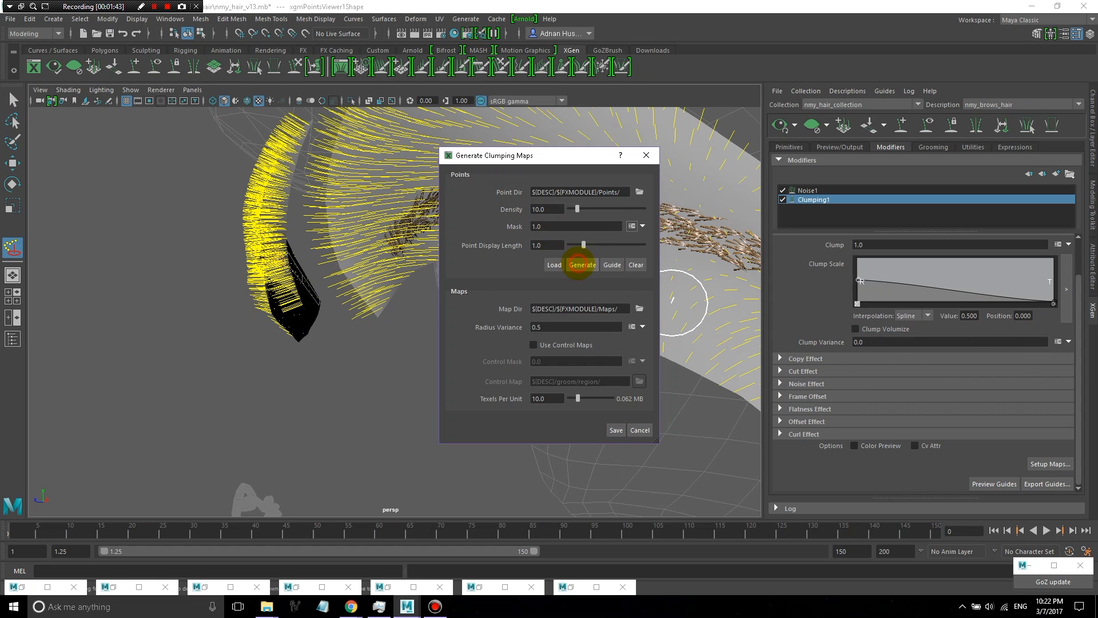
click(579, 264)
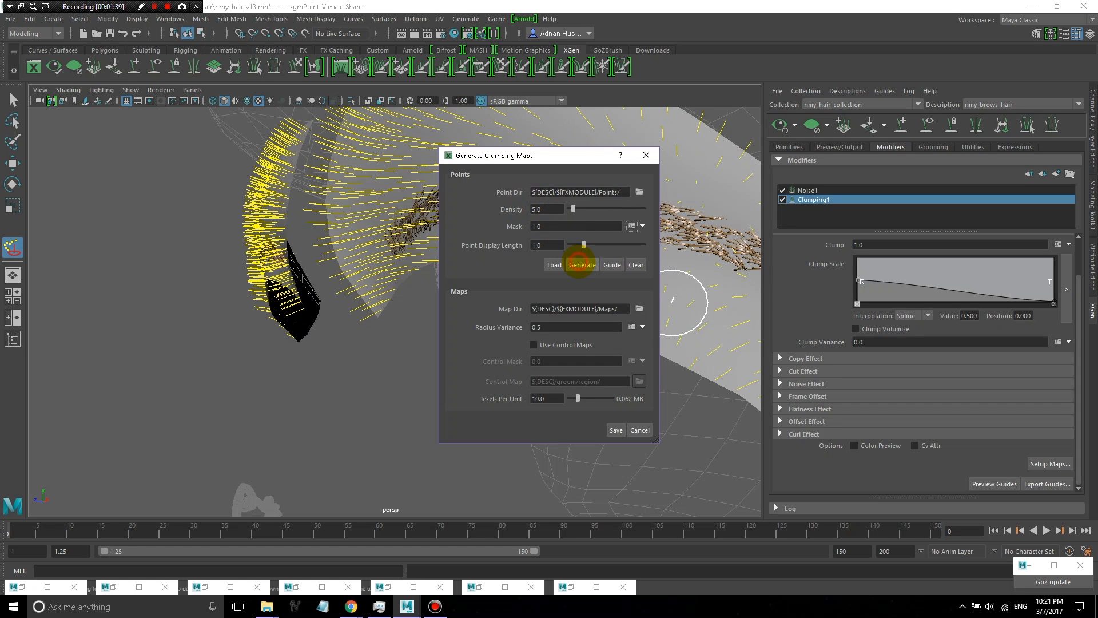
click(579, 264)
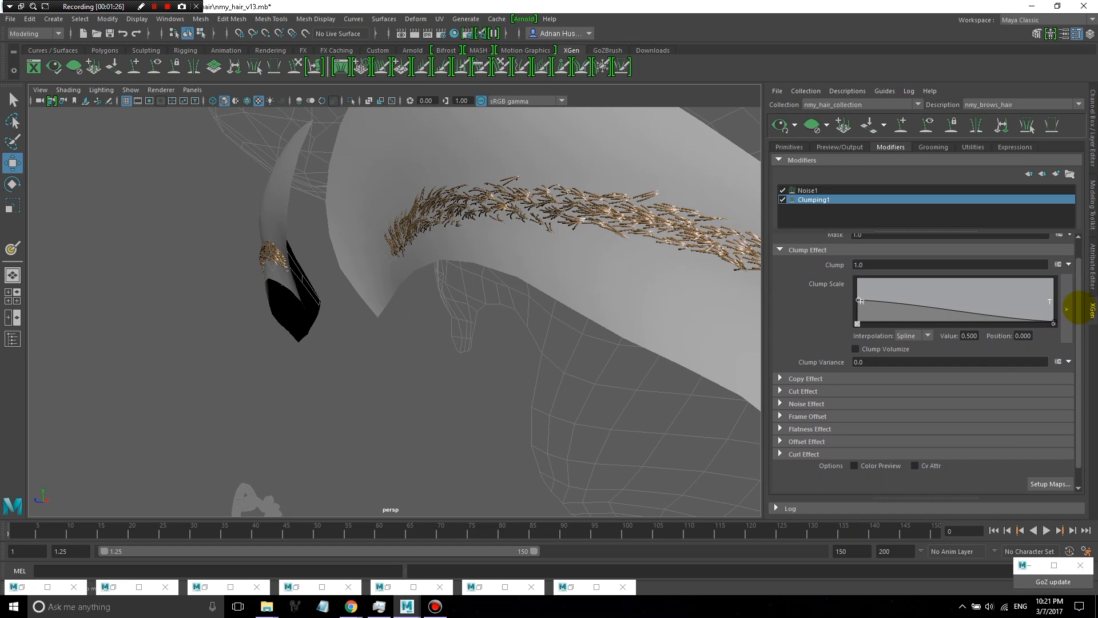
drag(1079, 306, 1078, 287)
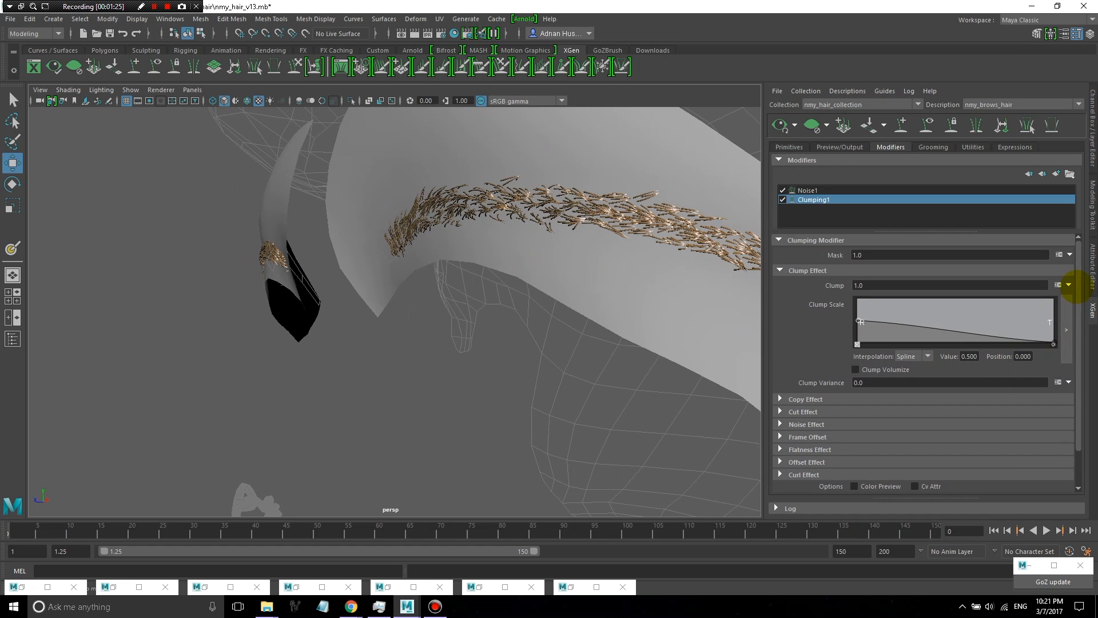
alt+drag(542, 264, 522, 276)
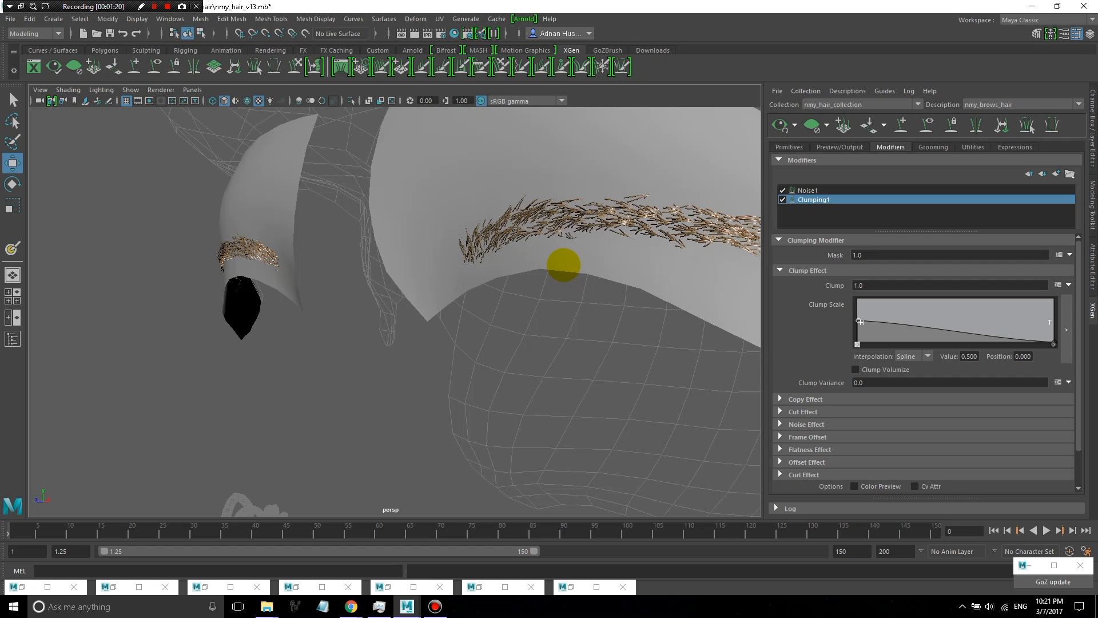
alt+drag(562, 262, 532, 264)
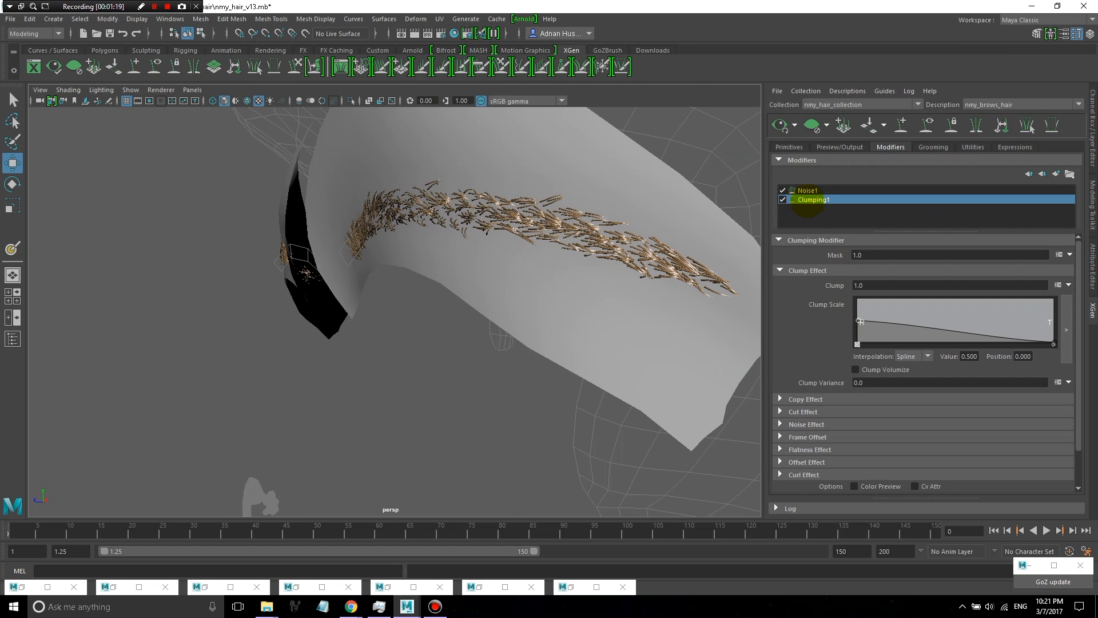
click(845, 336)
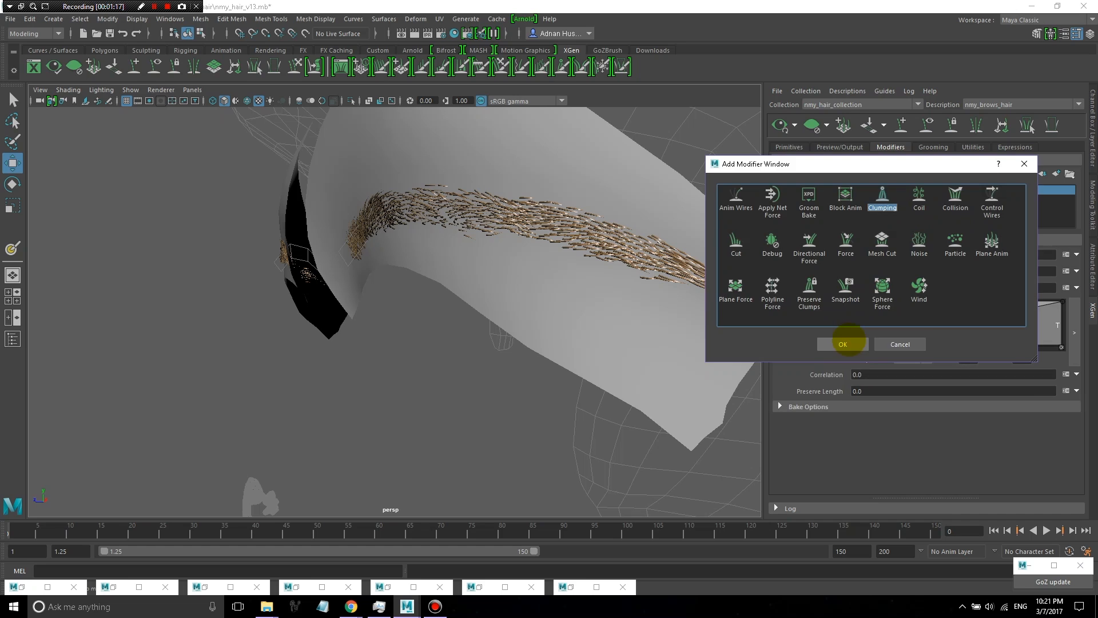